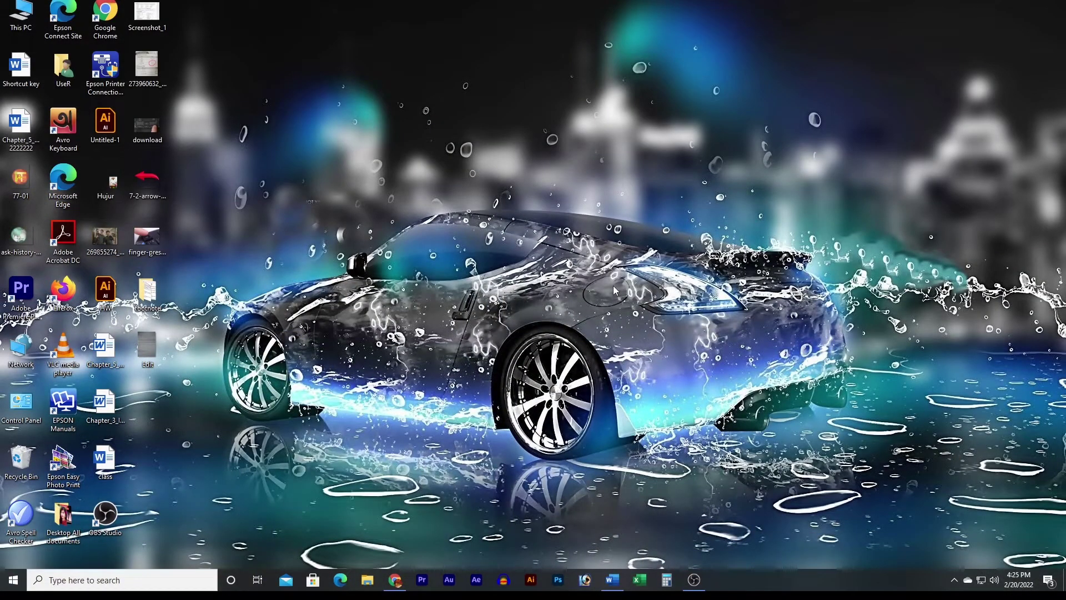
Bring up the Students Village A to Z shortcut table and place the caret in the Ctrl + B RESULT cell
click(611, 577)
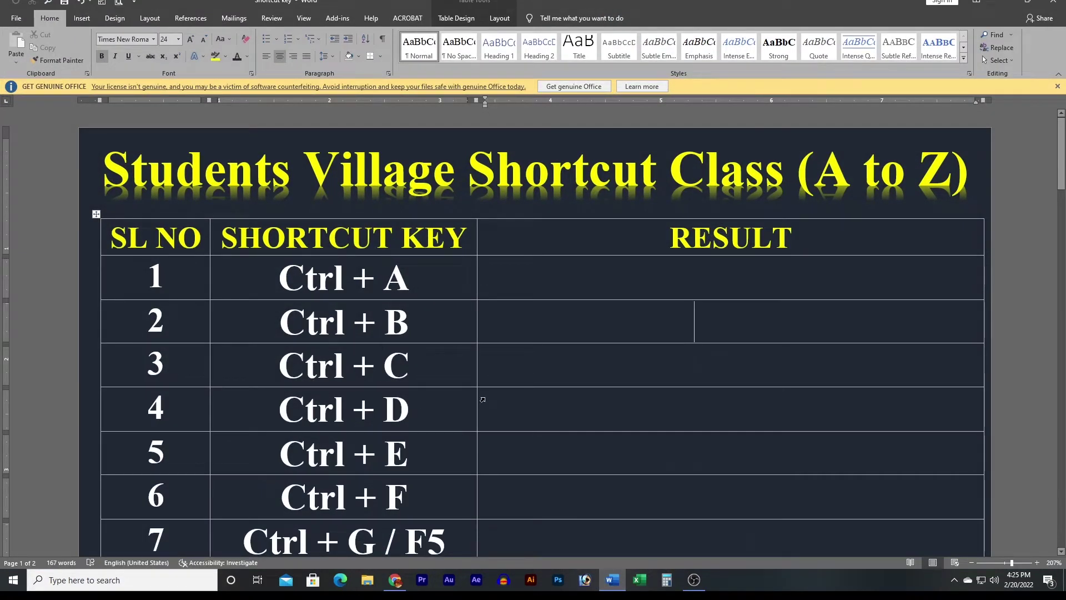
scroll(423, 306, down, 3)
scroll(425, 333, down, 6)
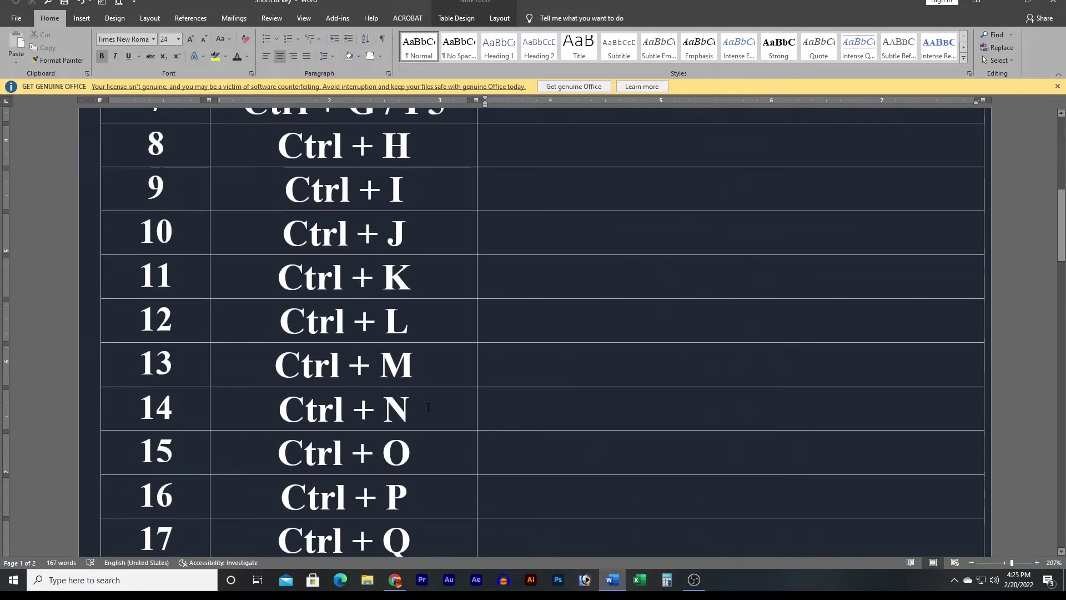
scroll(426, 377, down, 8)
scroll(428, 415, down, 2)
scroll(428, 415, up, 9)
scroll(449, 383, up, 10)
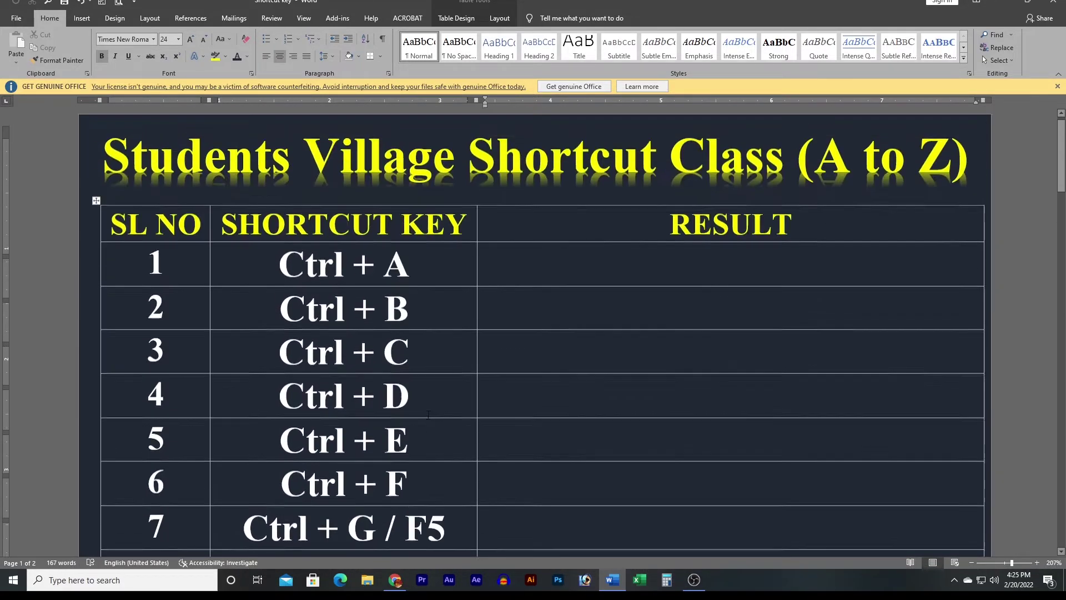
click(634, 305)
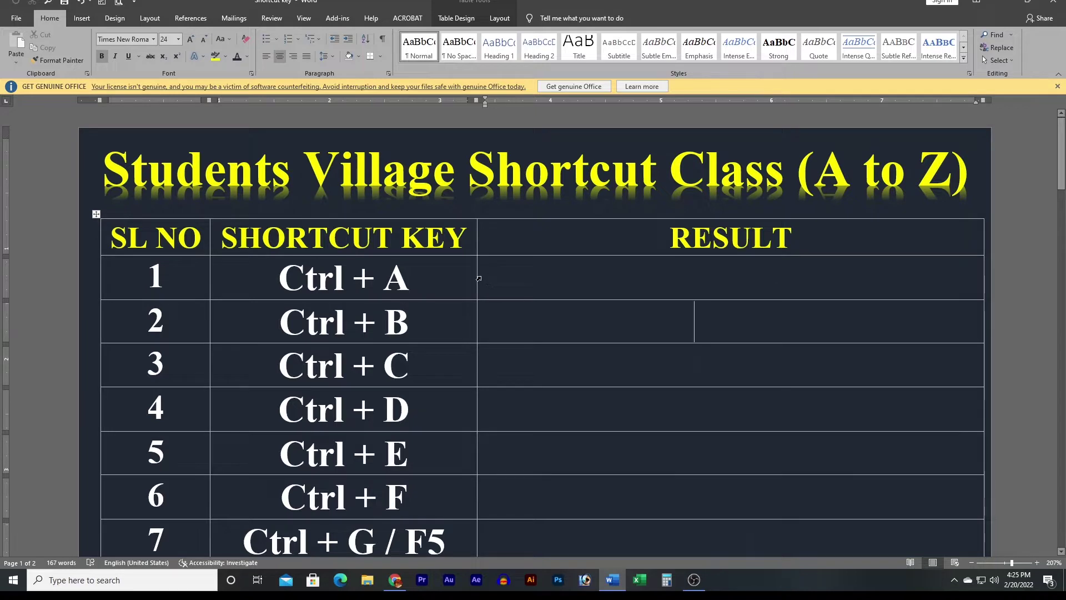
Enter 'Select All' in white text as the Ctrl + A result
click(479, 278)
click(555, 259)
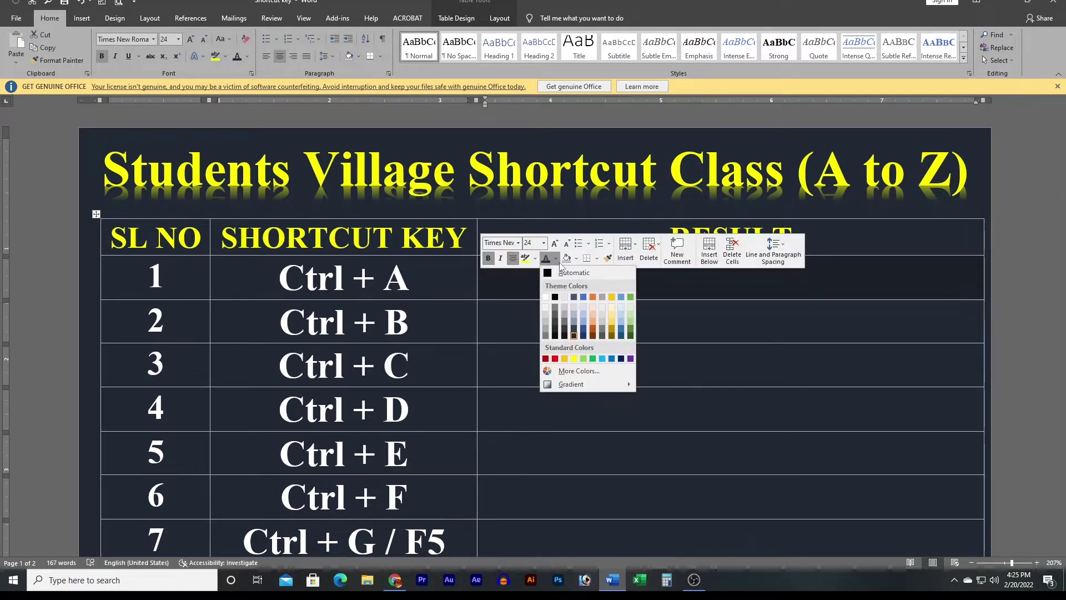
click(565, 298)
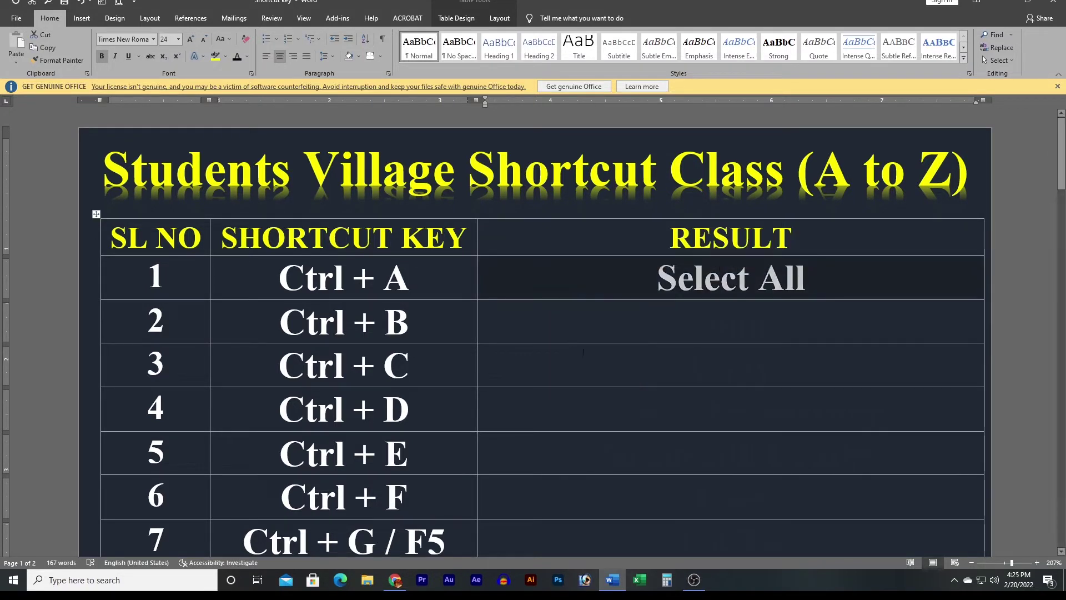
Open the Chapter_5_Tourism_Marketing_and_Promotion_ document from the Recent list
click(593, 333)
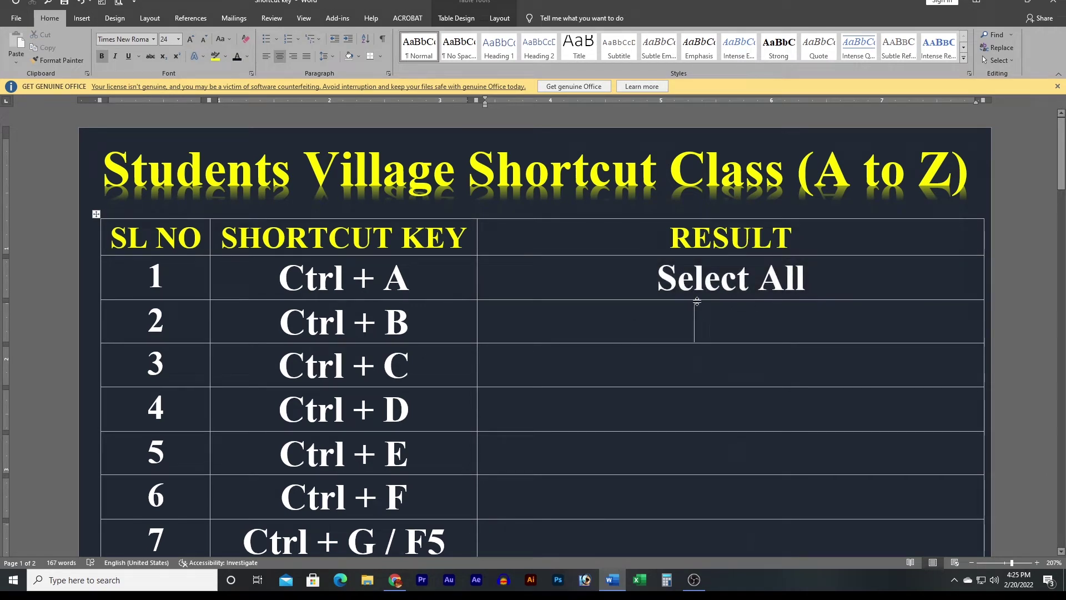
click(16, 20)
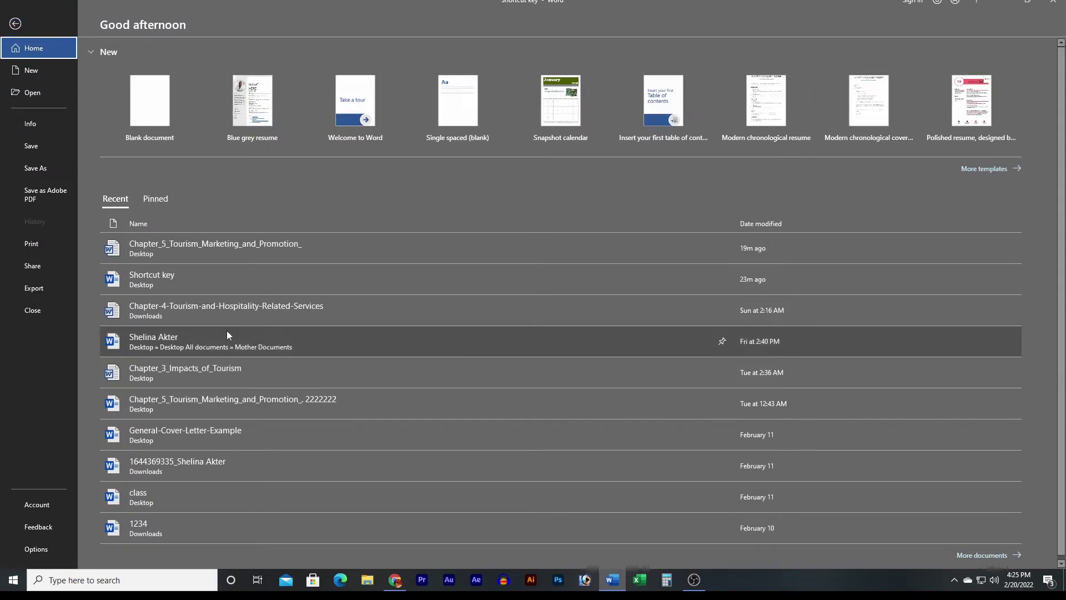
click(228, 250)
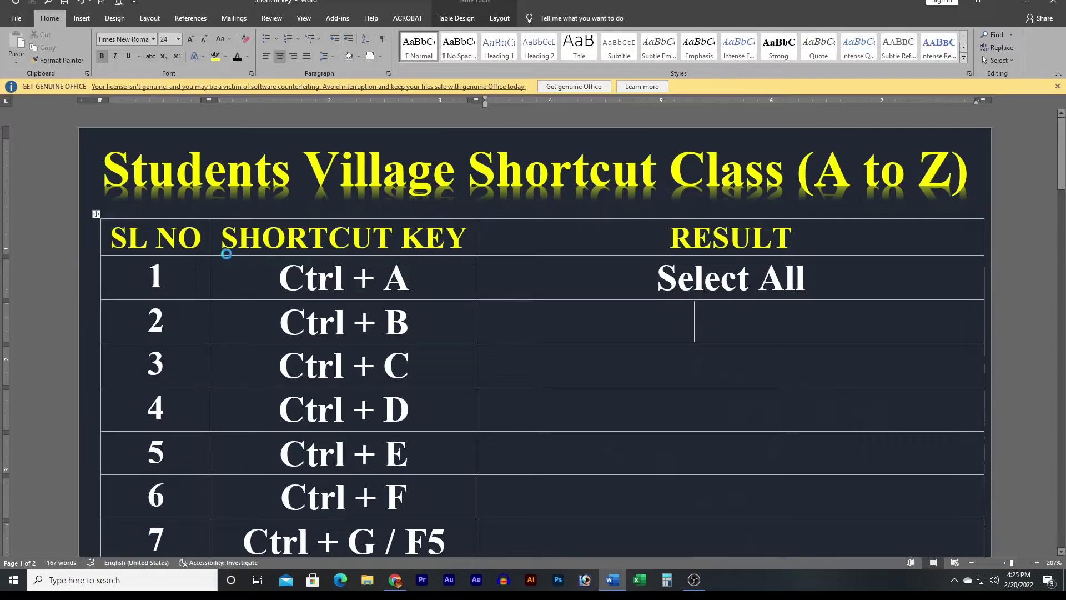
Drag-select a long stretch of the chapter text, then clear the selection
scroll(452, 415, down, 6)
scroll(453, 415, down, 6)
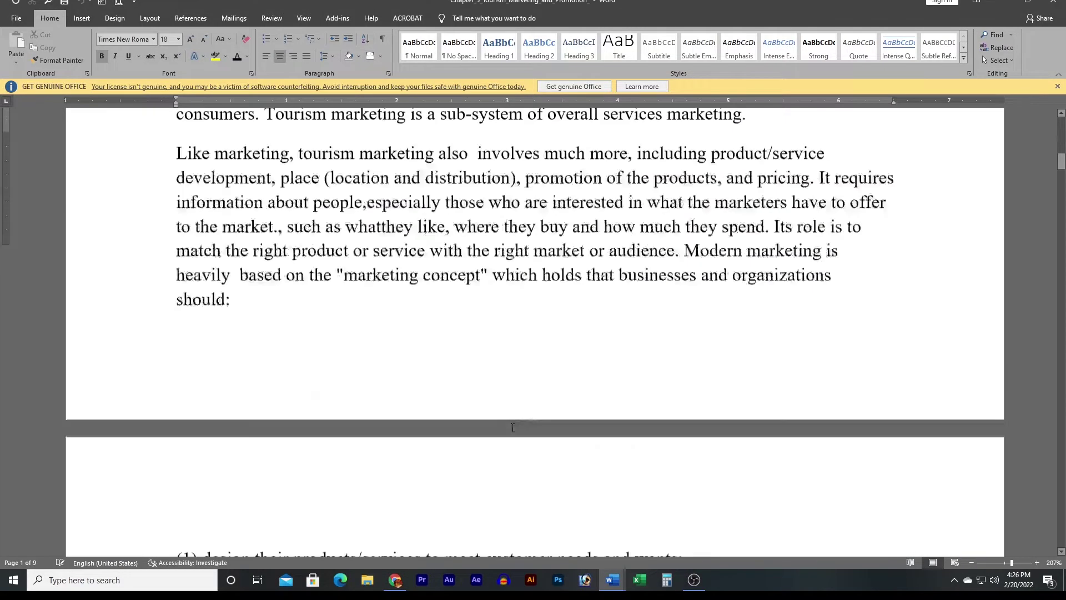
scroll(511, 428, down, 1)
scroll(512, 427, up, 10)
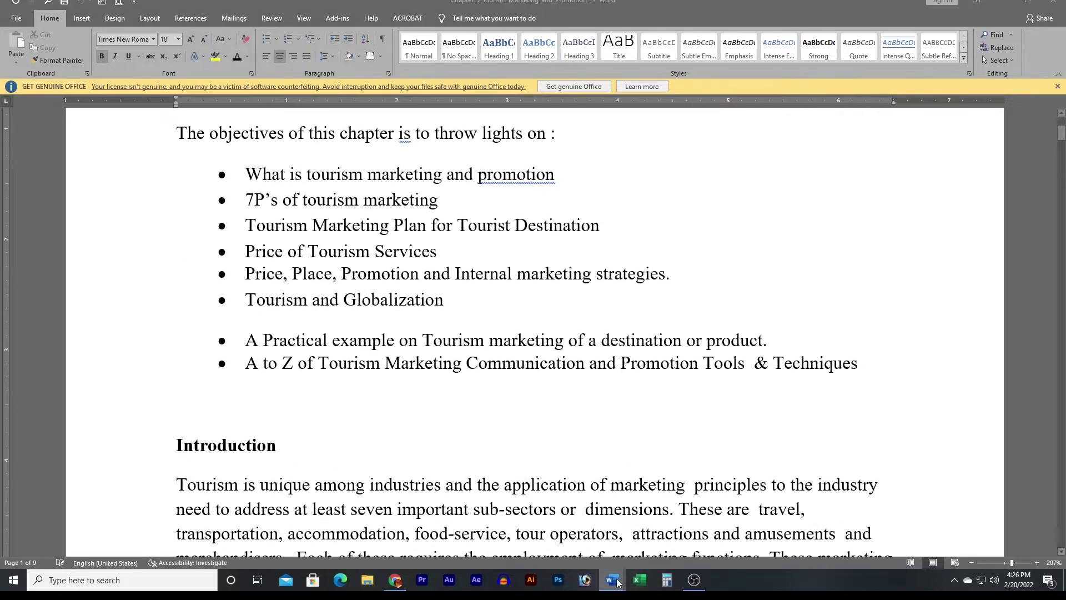
click(553, 530)
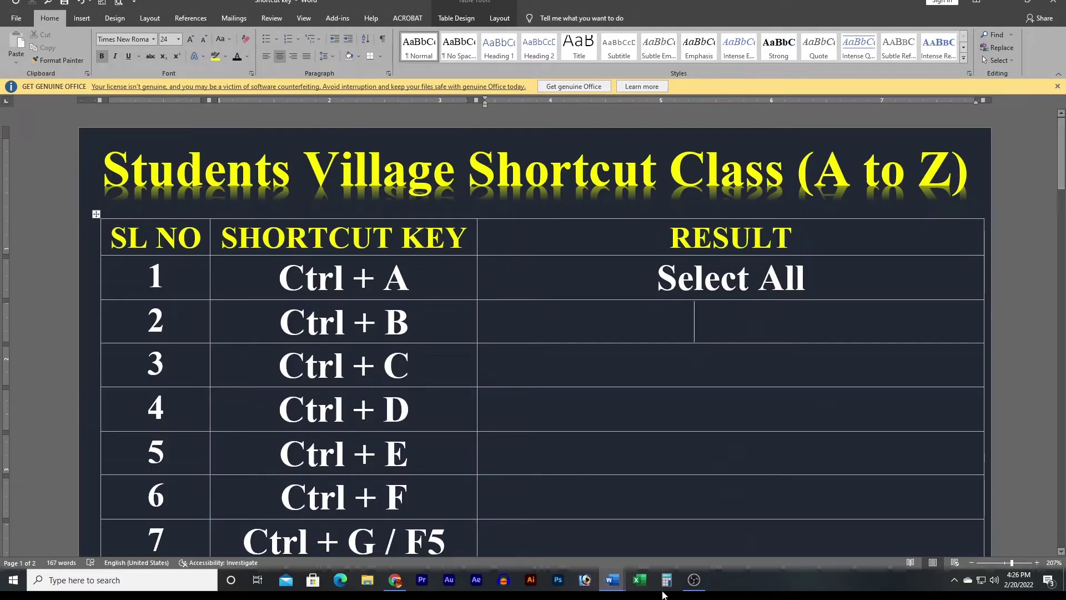
mouse_move(612, 580)
click(653, 536)
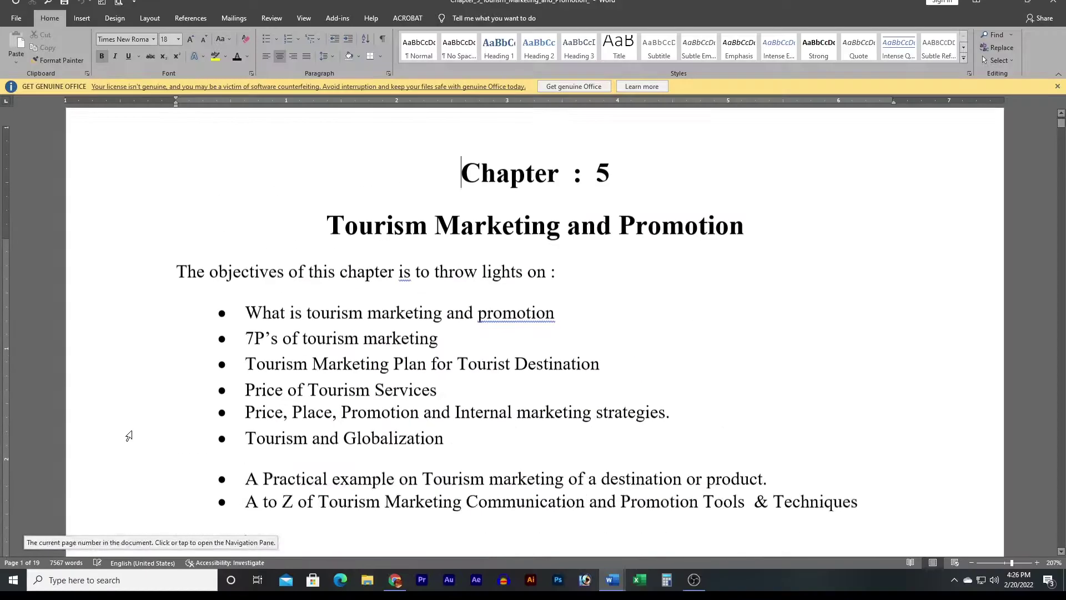
drag(105, 220, 171, 594)
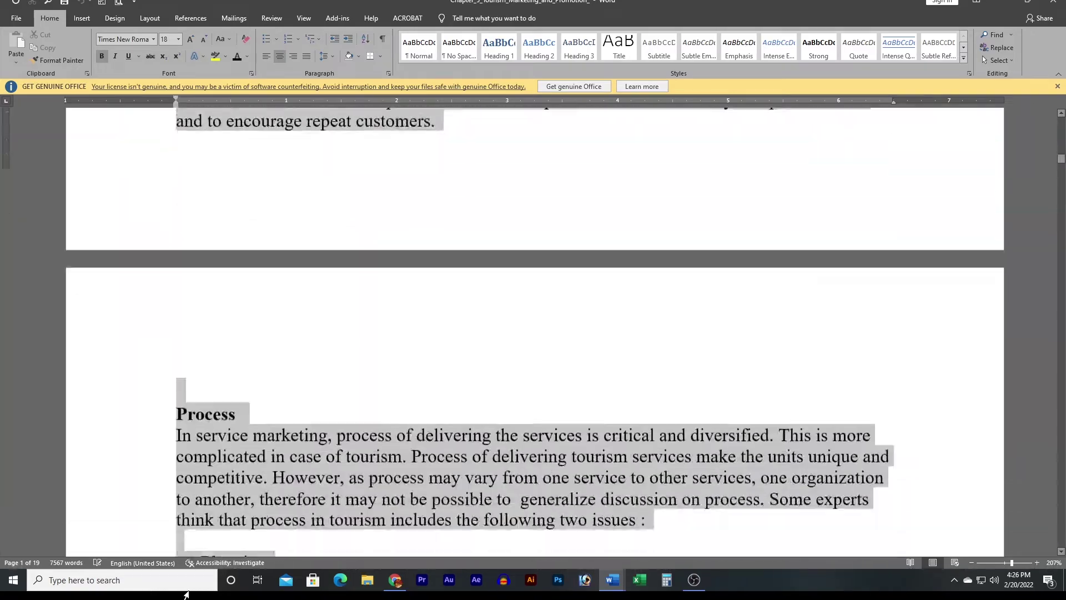
drag(171, 594, 182, 185)
scroll(183, 185, up, 5)
scroll(262, 359, up, 5)
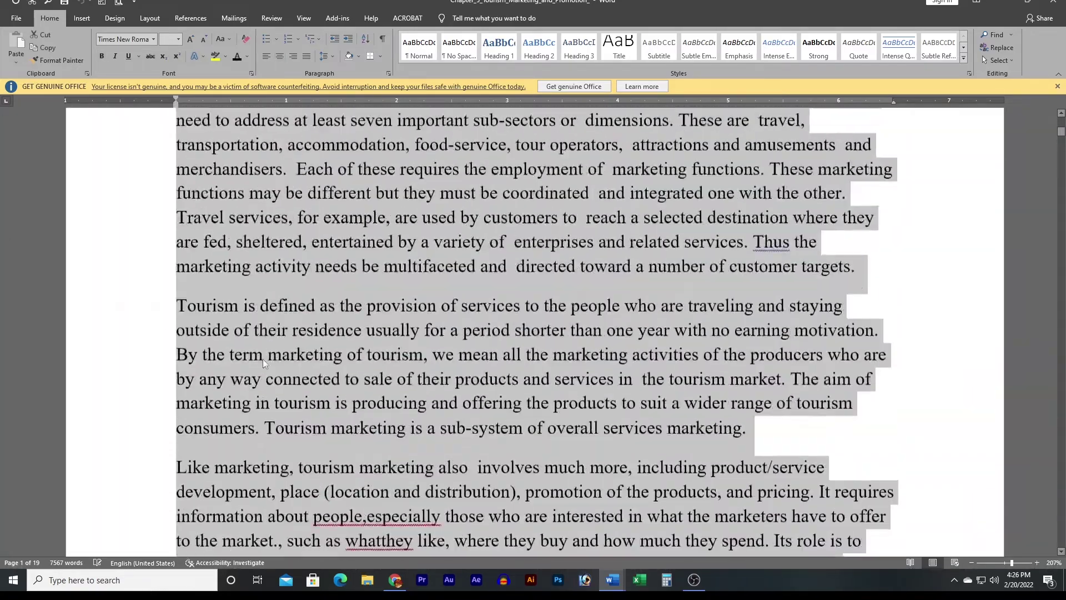
scroll(277, 356, up, 5)
click(461, 409)
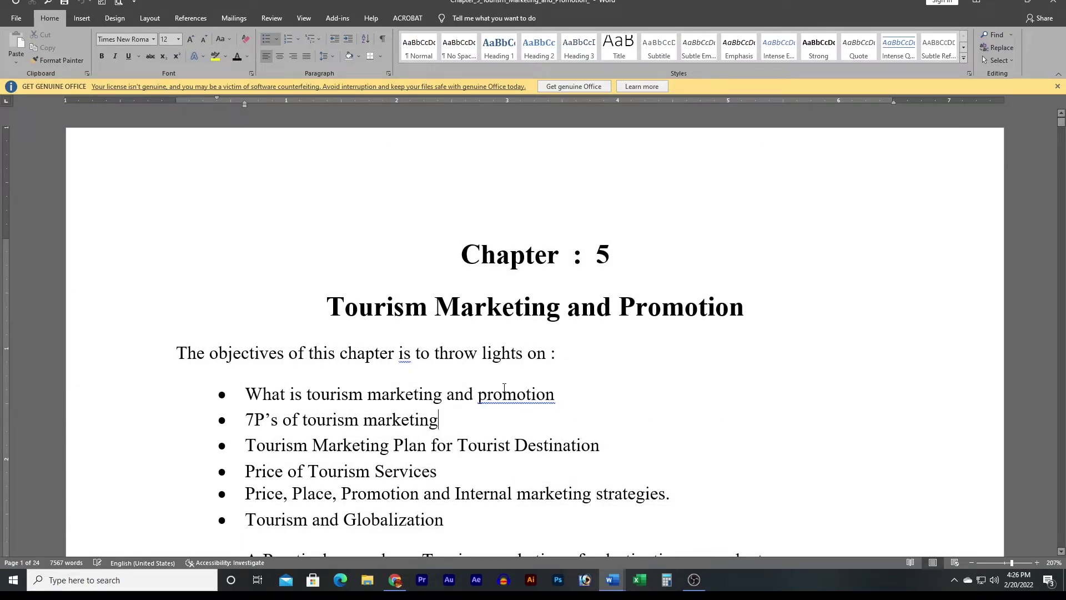
Select the entire chapter with Ctrl+A and scroll through the highlighted pages
scroll(504, 387, down, 1)
scroll(509, 436, down, 5)
scroll(525, 448, up, 6)
key(ctrl+a)
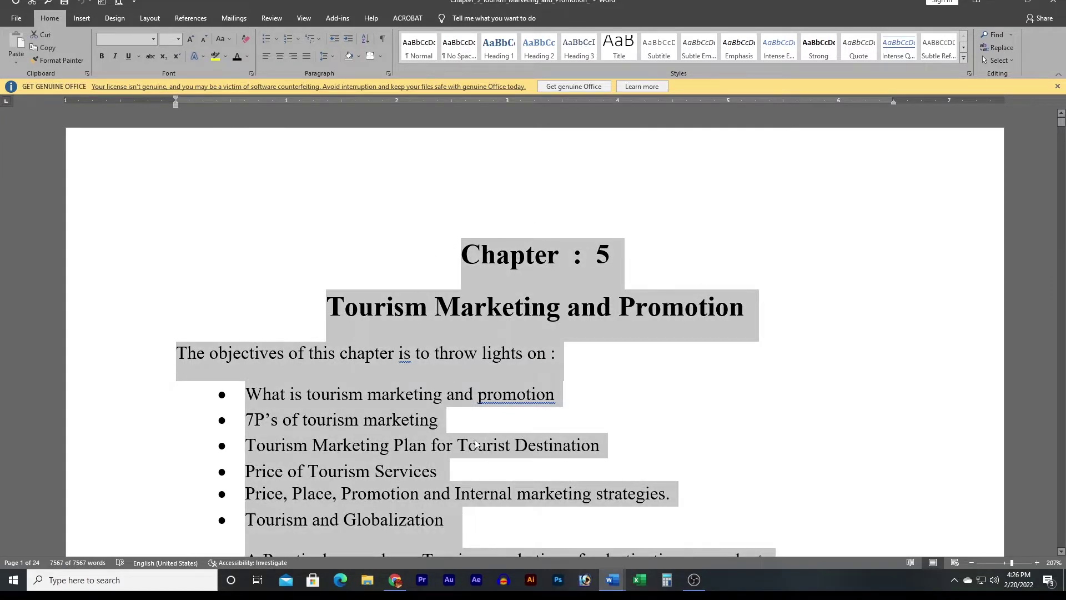
scroll(618, 410, down, 5)
scroll(617, 411, down, 5)
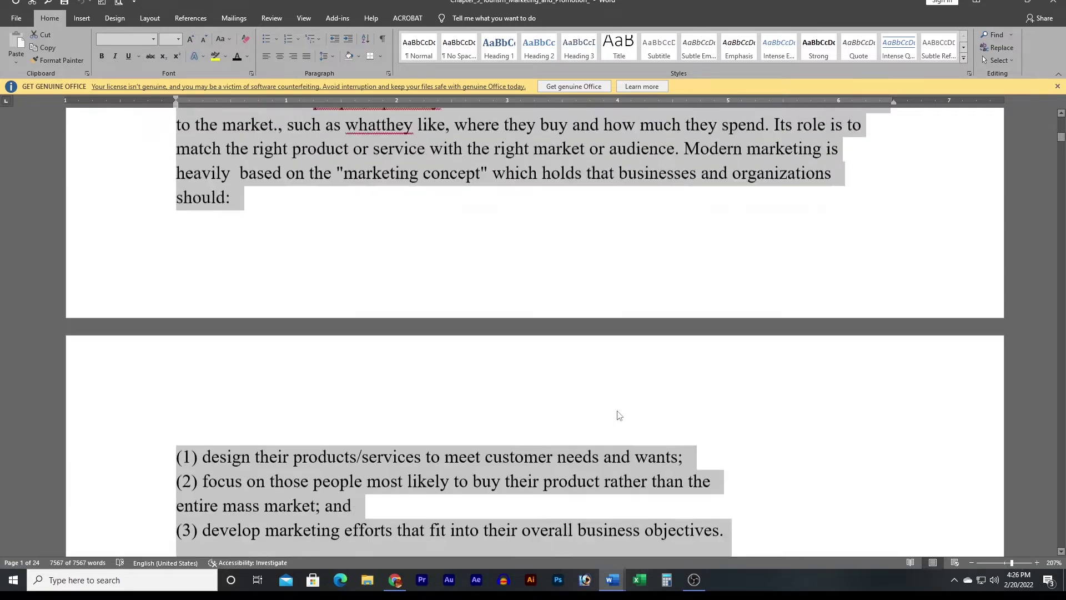
scroll(633, 399, down, 5)
scroll(647, 392, down, 1)
ctrl+scroll(646, 392, down, 3)
ctrl+scroll(647, 392, down, 3)
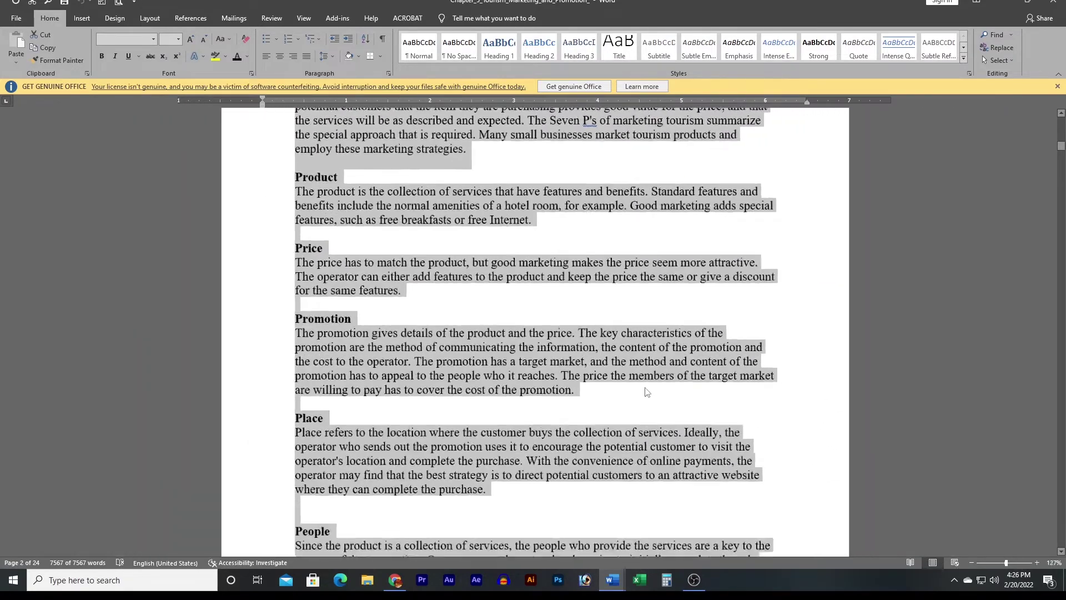
ctrl+scroll(647, 392, down, 3)
ctrl+scroll(647, 392, down, 3)
ctrl+scroll(646, 392, down, 3)
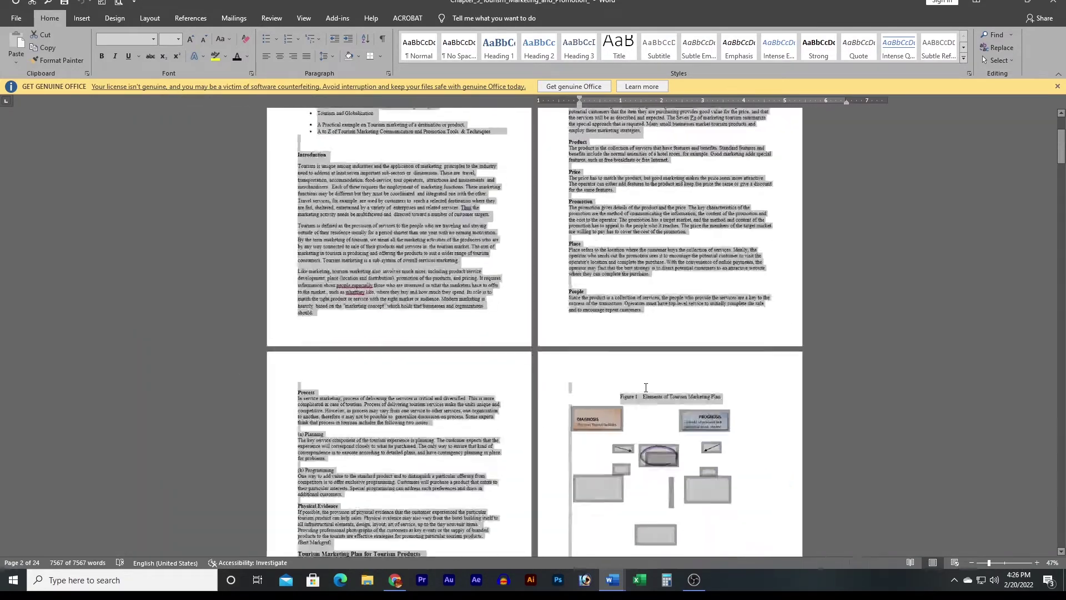
ctrl+scroll(151, 216, down, 3)
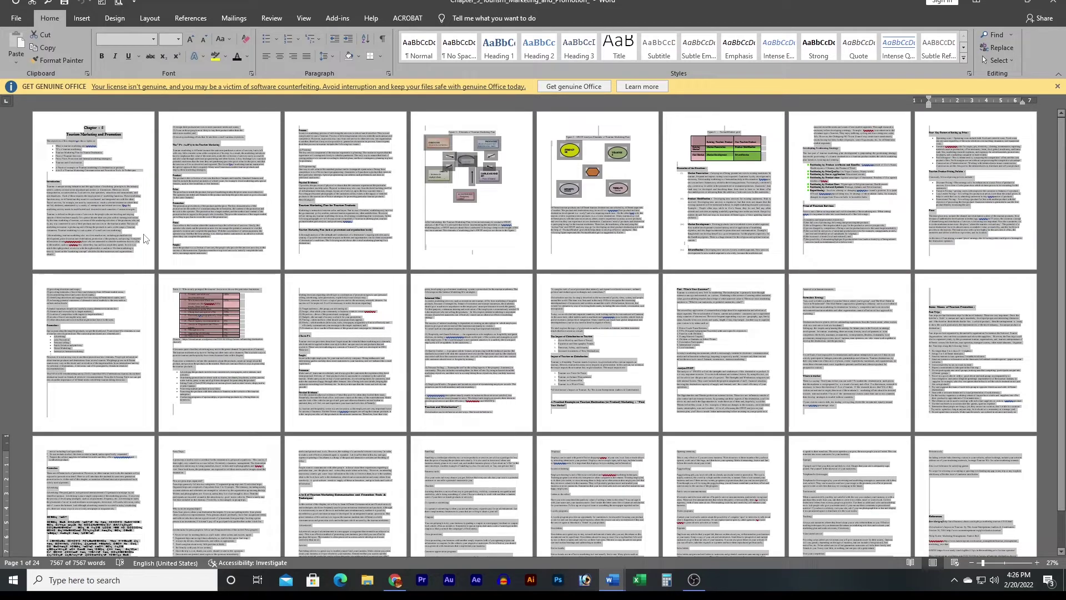
click(140, 252)
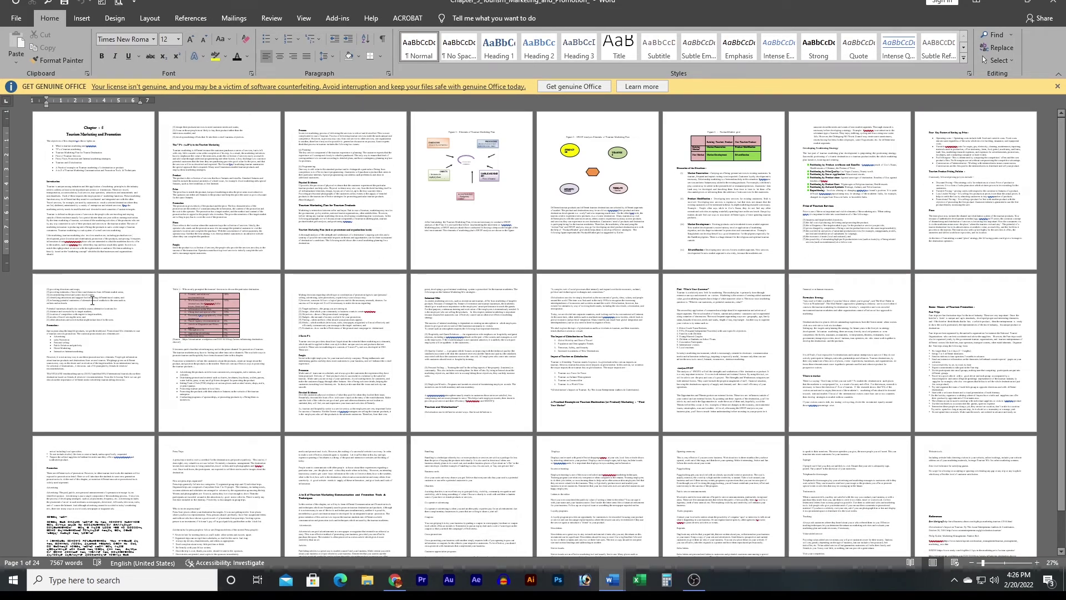
Select all again with Ctrl+A, clear it, and return to the Shortcut key table
key(ctrl+a)
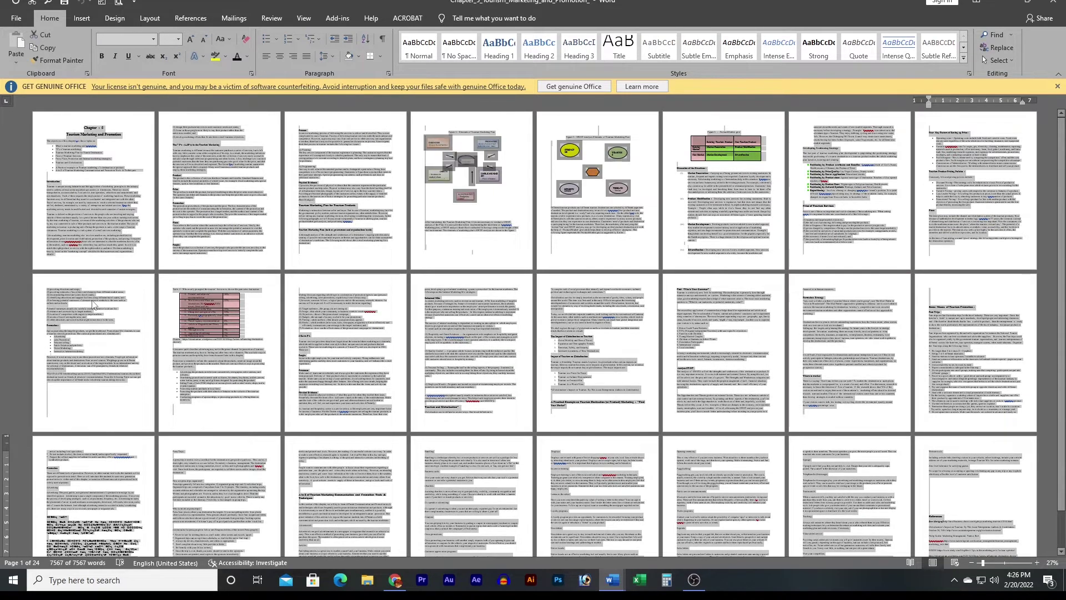
ctrl+scroll(93, 304, up, 4)
ctrl+scroll(168, 306, up, 6)
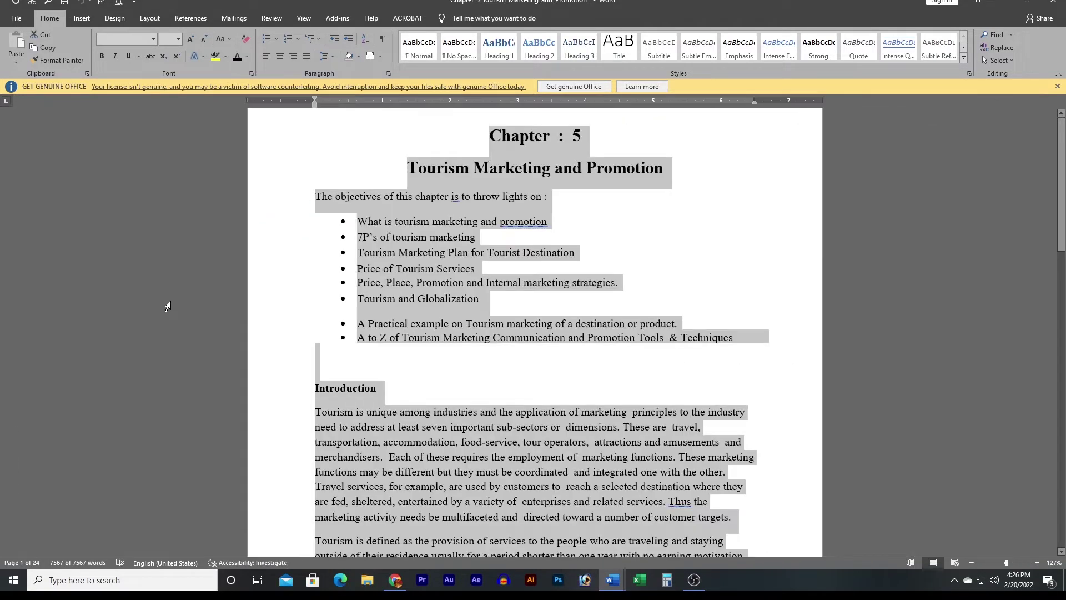
click(595, 473)
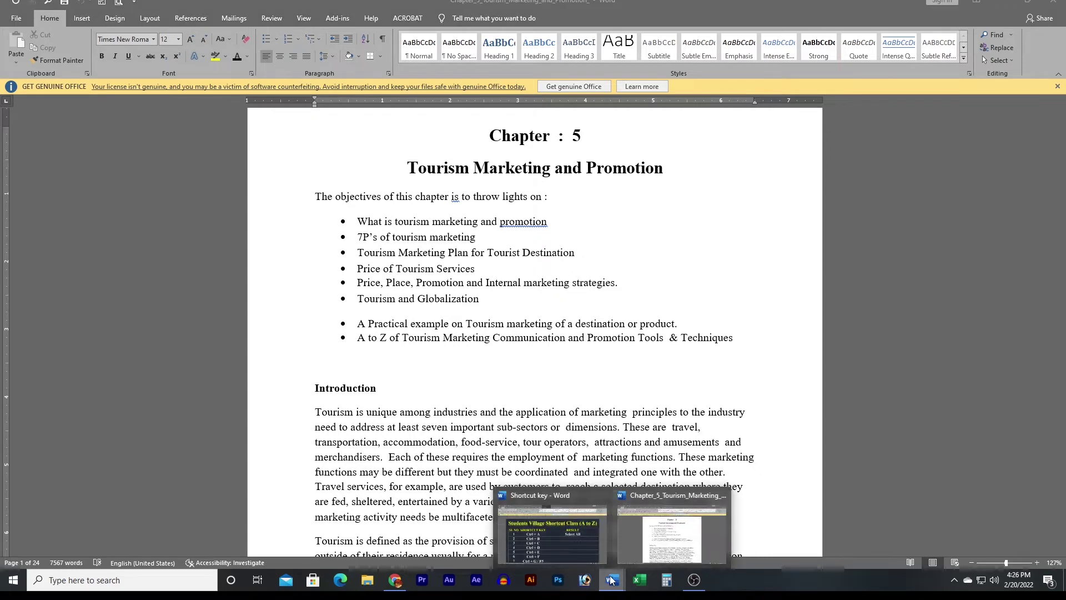
click(555, 522)
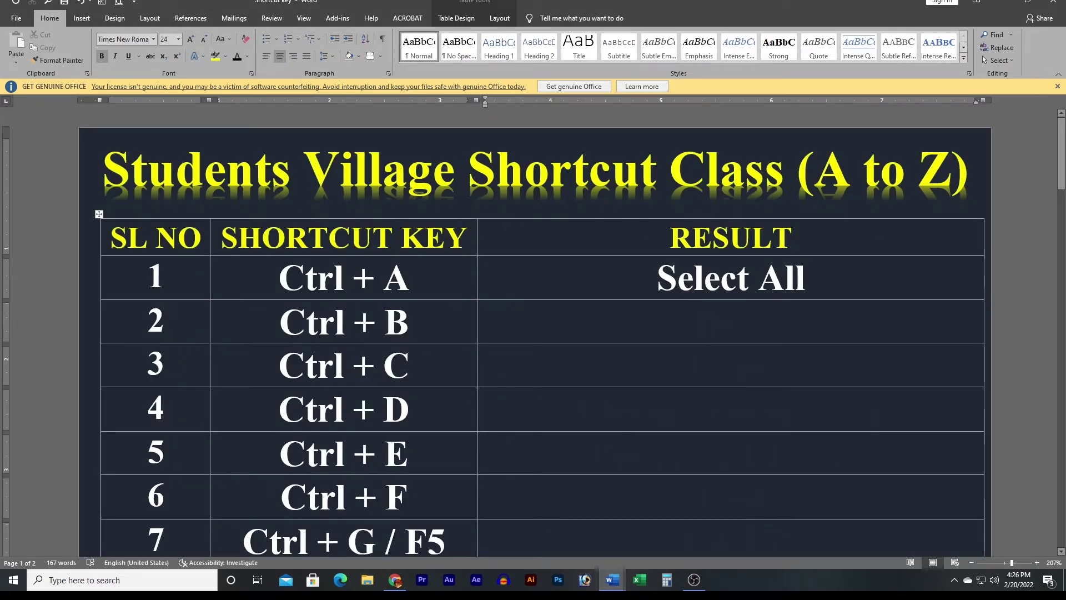
Set the Ctrl + B result cell's 'Bold' text to automatic font colour
click(478, 322)
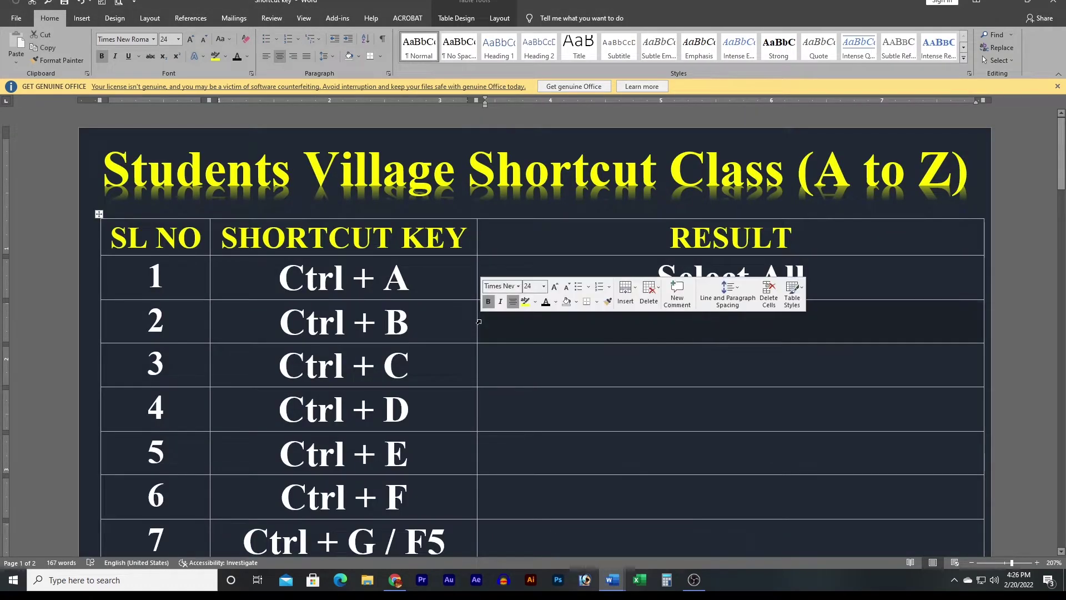
click(555, 302)
text(Bold)
click(561, 317)
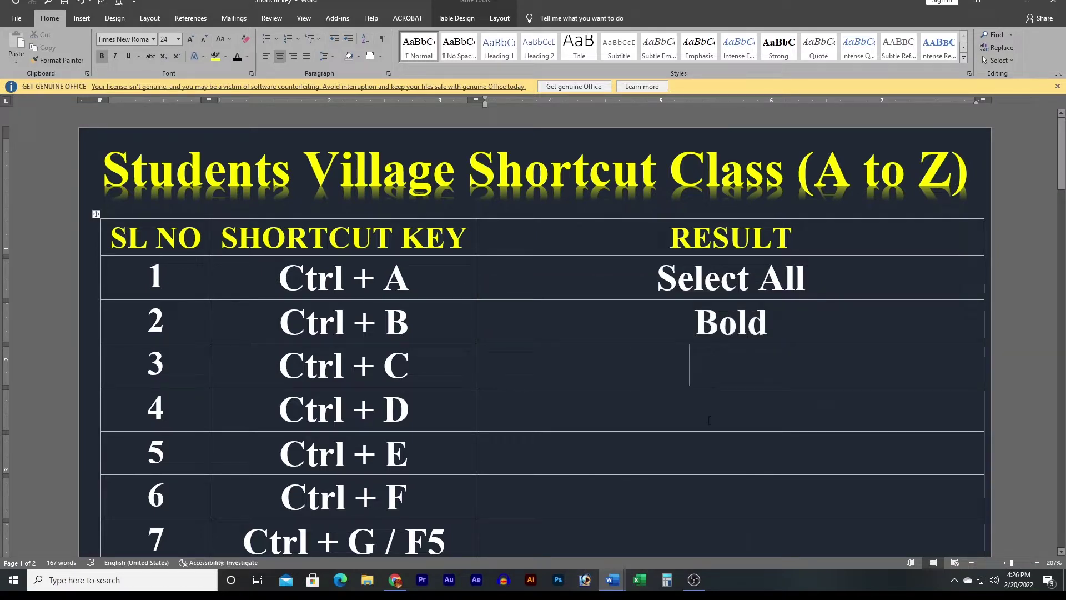
Bold the opening words of the Introduction paragraph with Ctrl+B, then return to the shortcut table
mouse_move(611, 579)
click(670, 530)
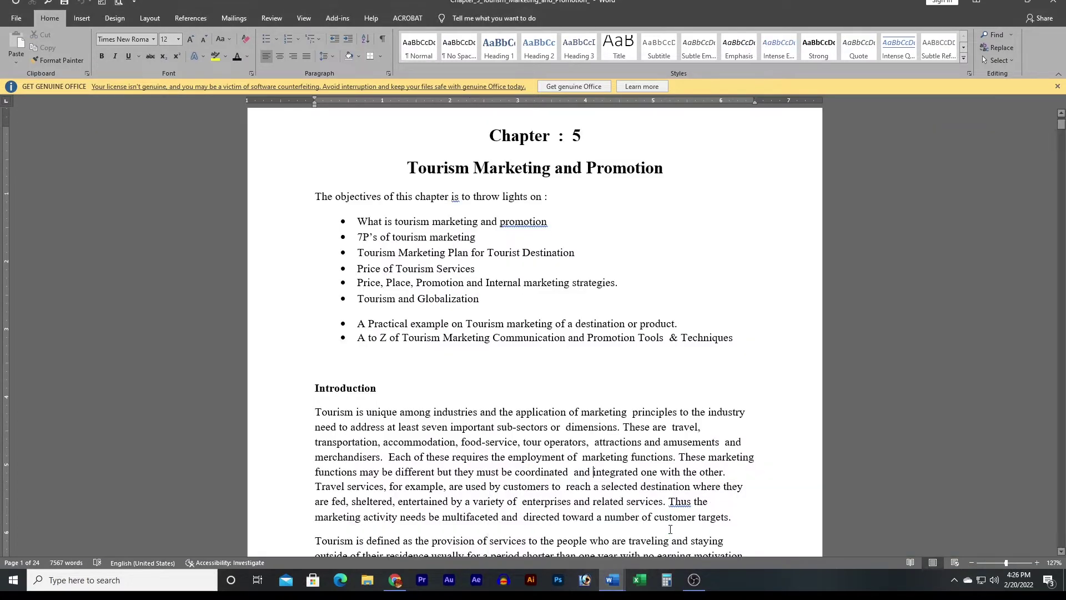
scroll(464, 411, down, 2)
ctrl+scroll(295, 376, up, 6)
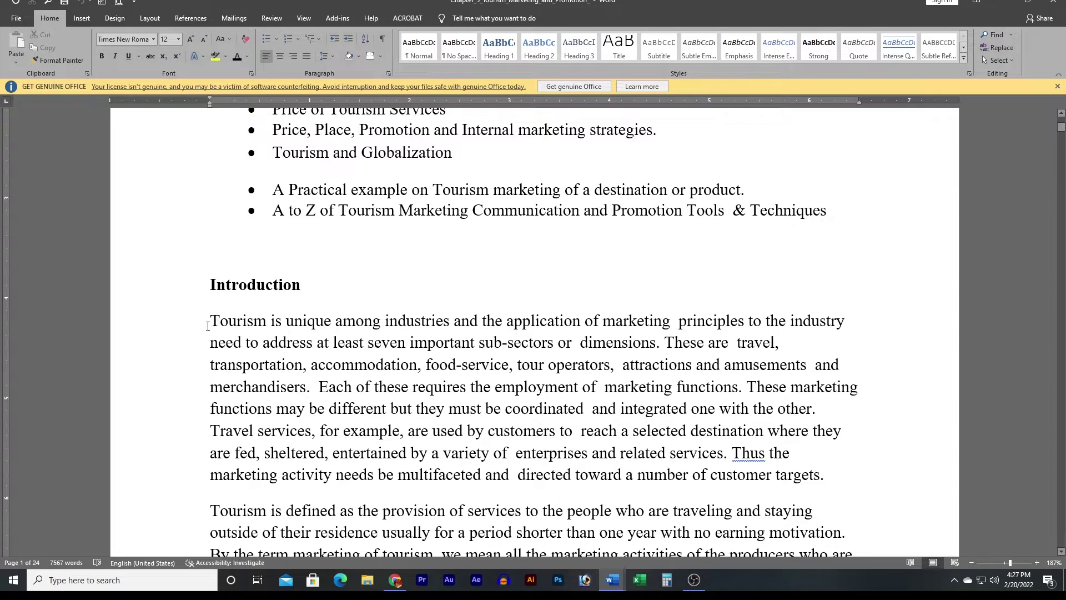
click(186, 328)
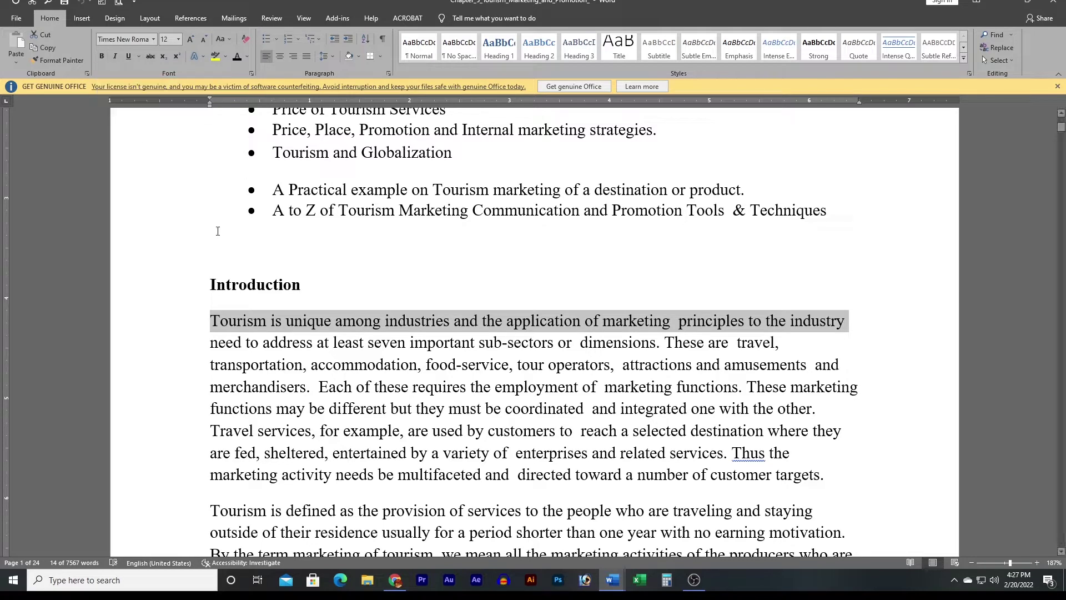
key(ctrl+b)
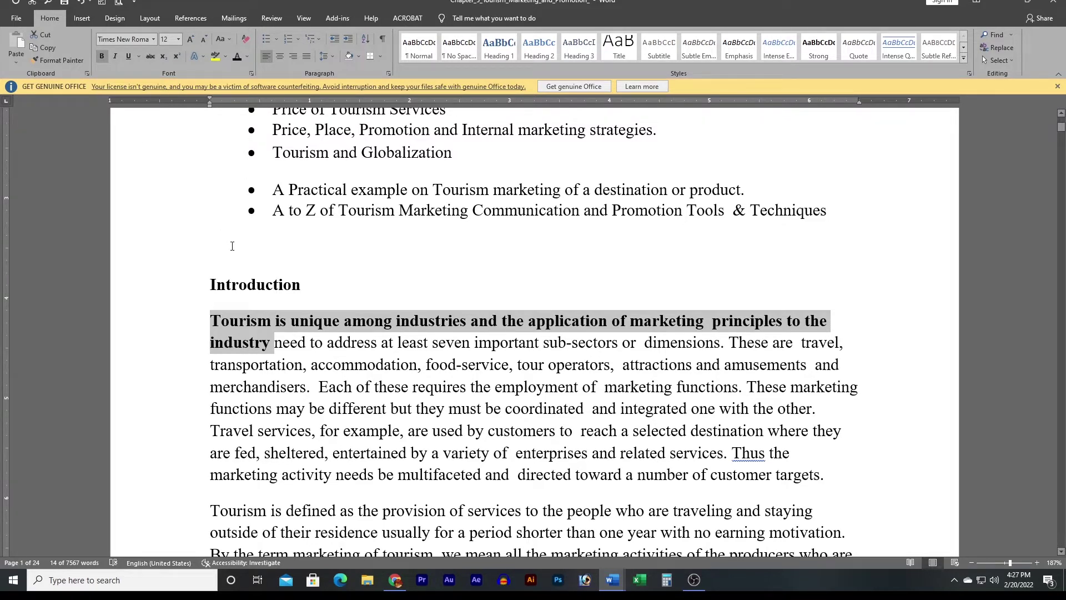
key(ctrl+z)
click(339, 490)
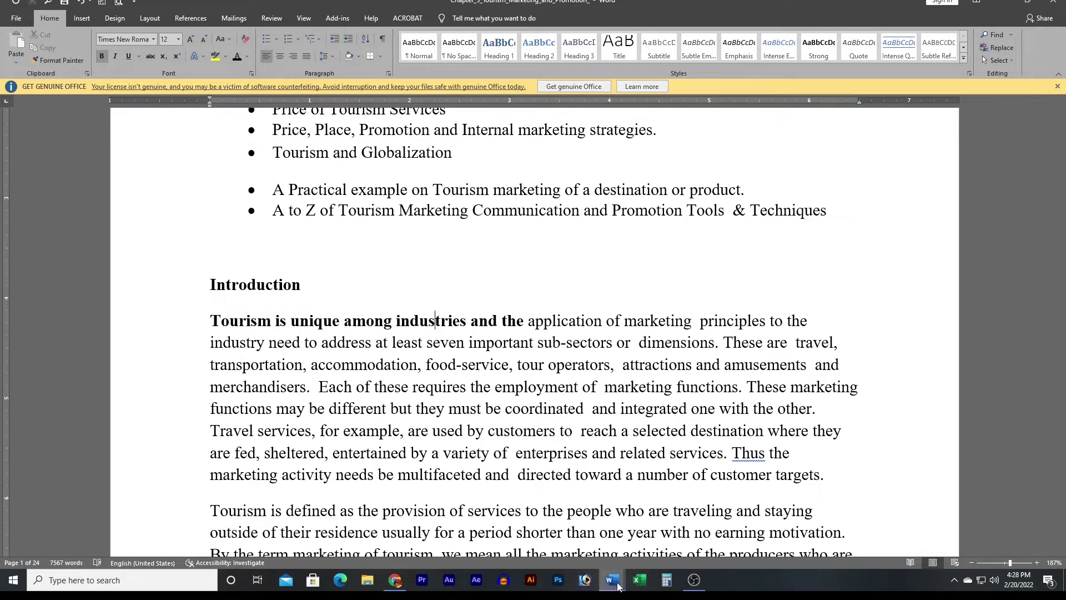
click(594, 544)
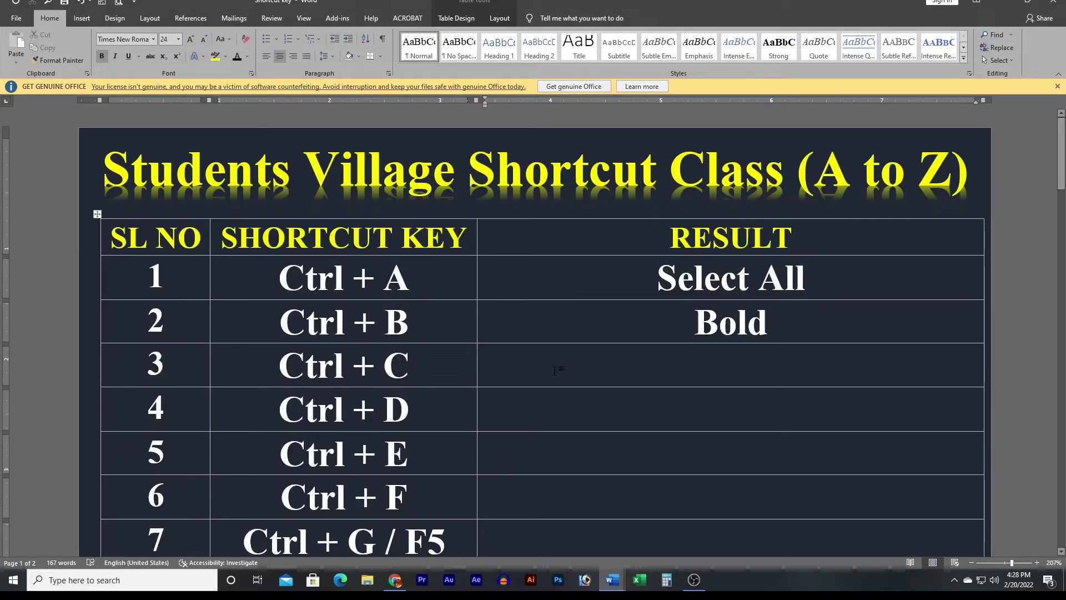
Enter 'Copy' in a chosen text colour as the Ctrl + C result in row 3
click(477, 369)
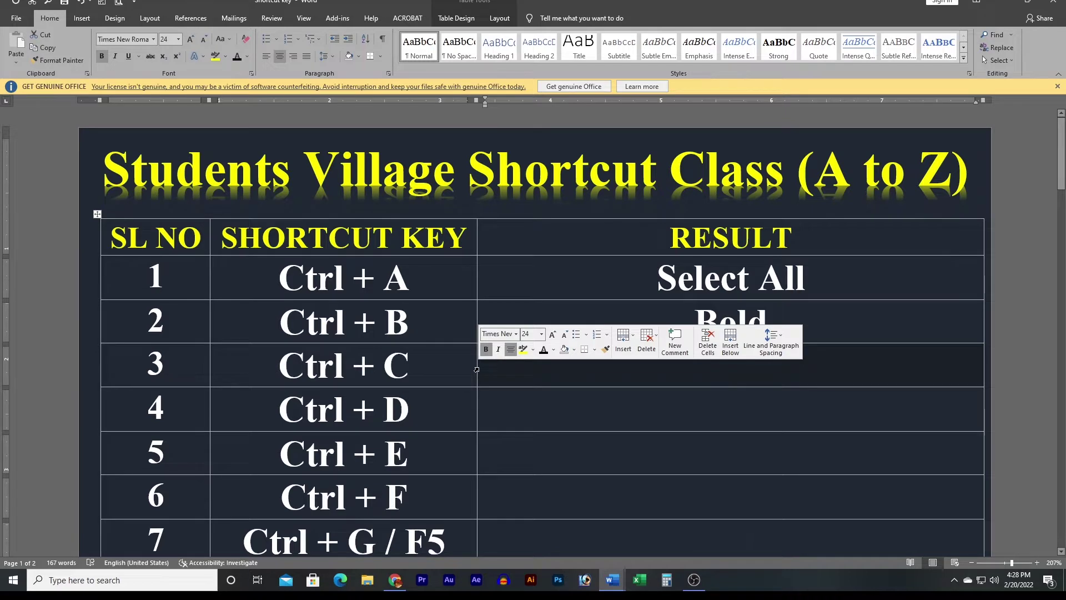
click(553, 350)
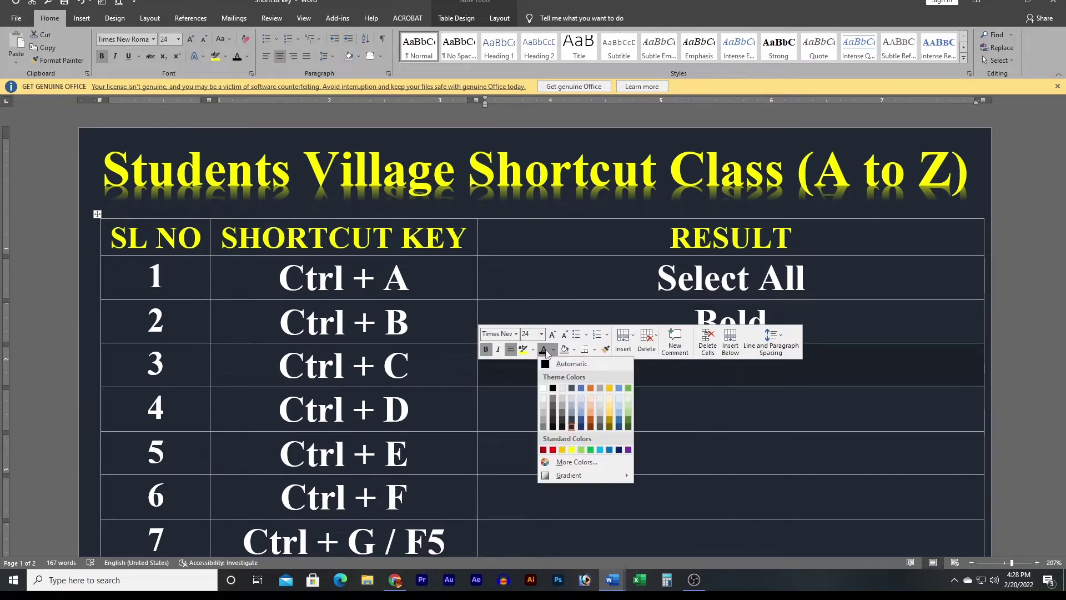
click(547, 353)
text(Copy)
click(574, 408)
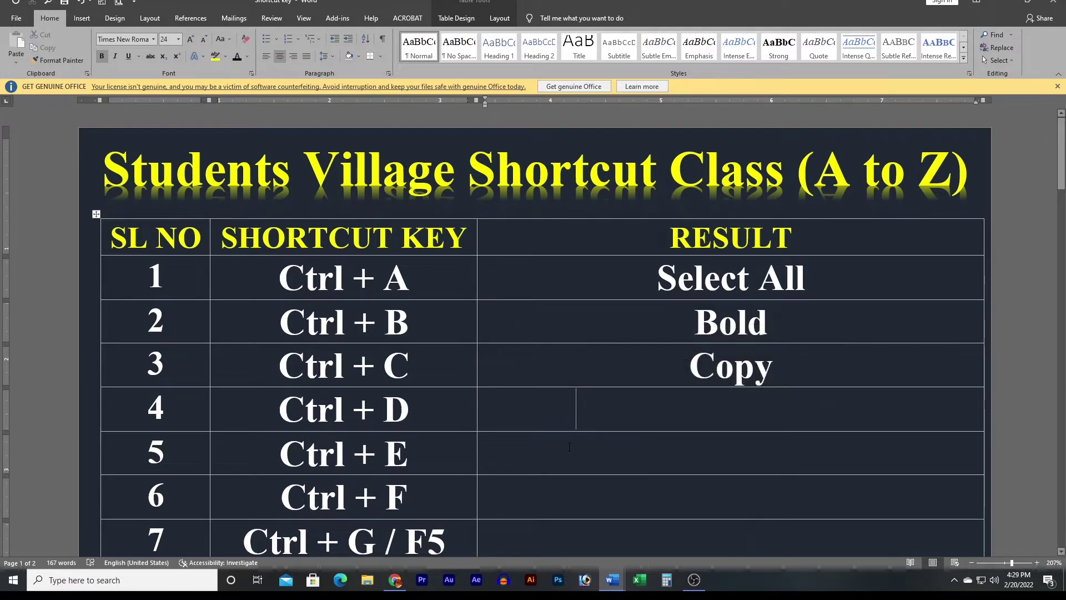
Paste a copy of the Introduction heading right after the heading in the chapter
click(616, 583)
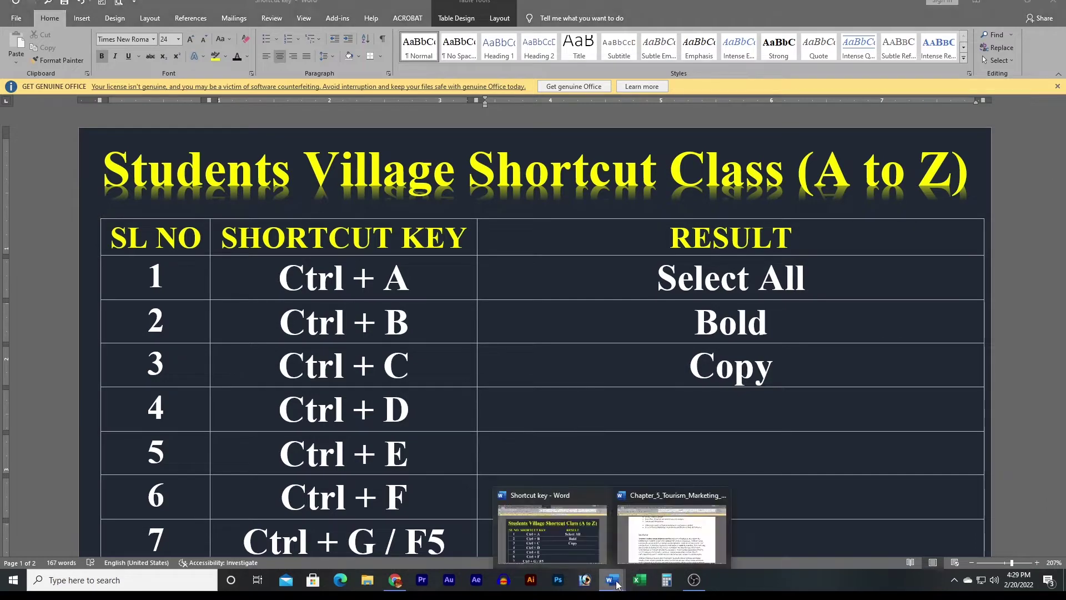
click(646, 555)
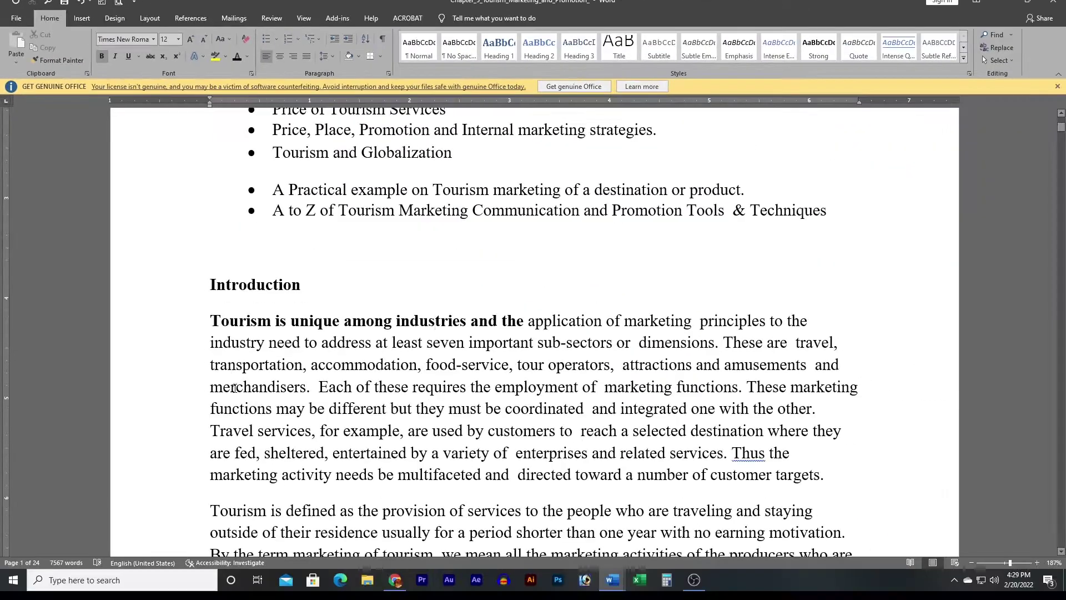
click(200, 291)
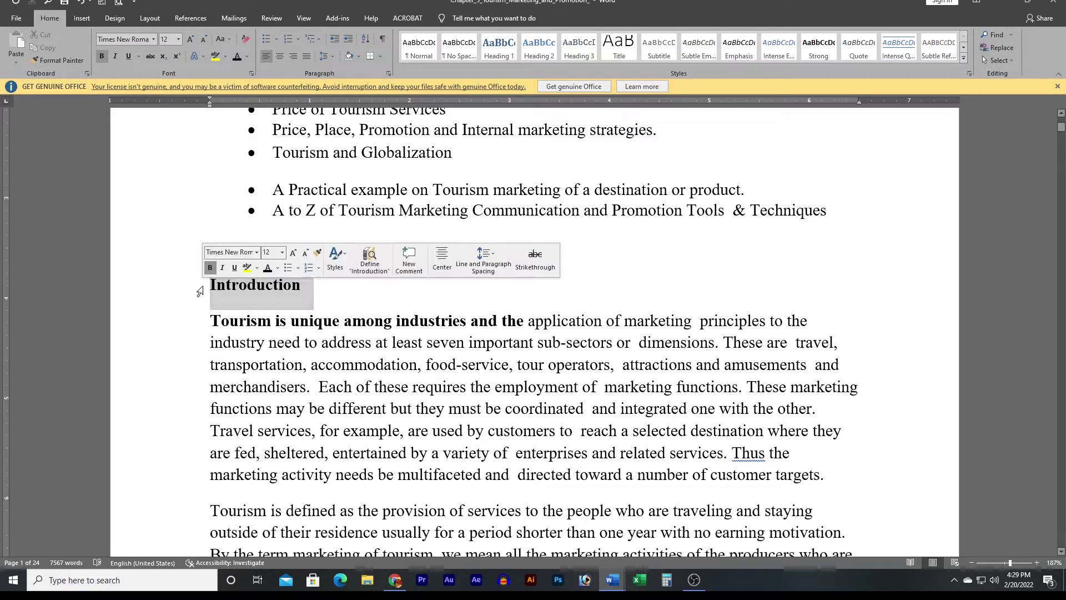
click(328, 299)
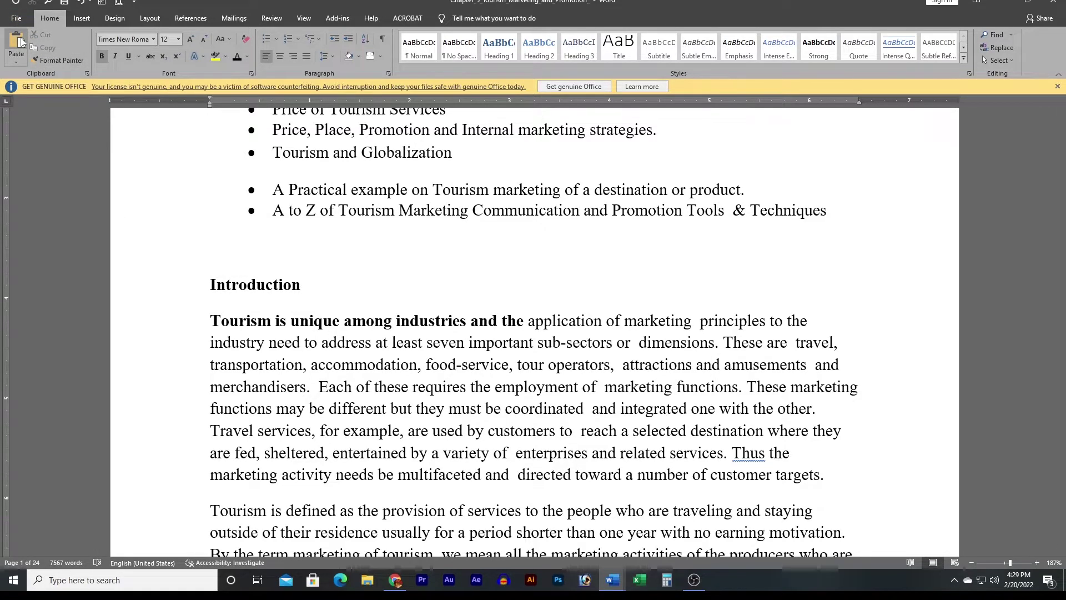
text(Introduction)
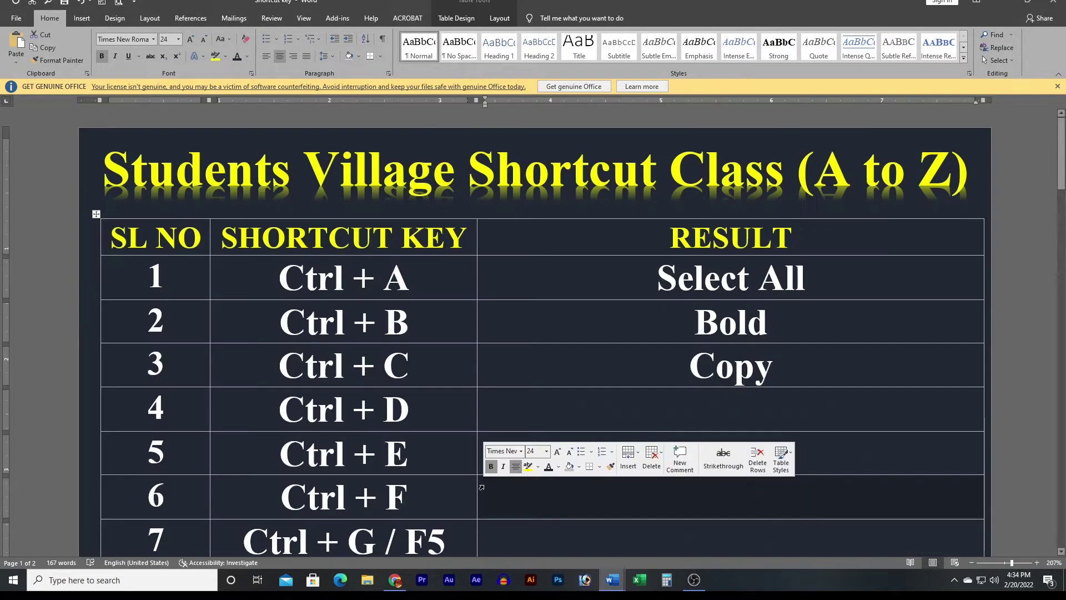
Enter 'Change Formatting' in a chosen text colour as row 4's result
click(482, 414)
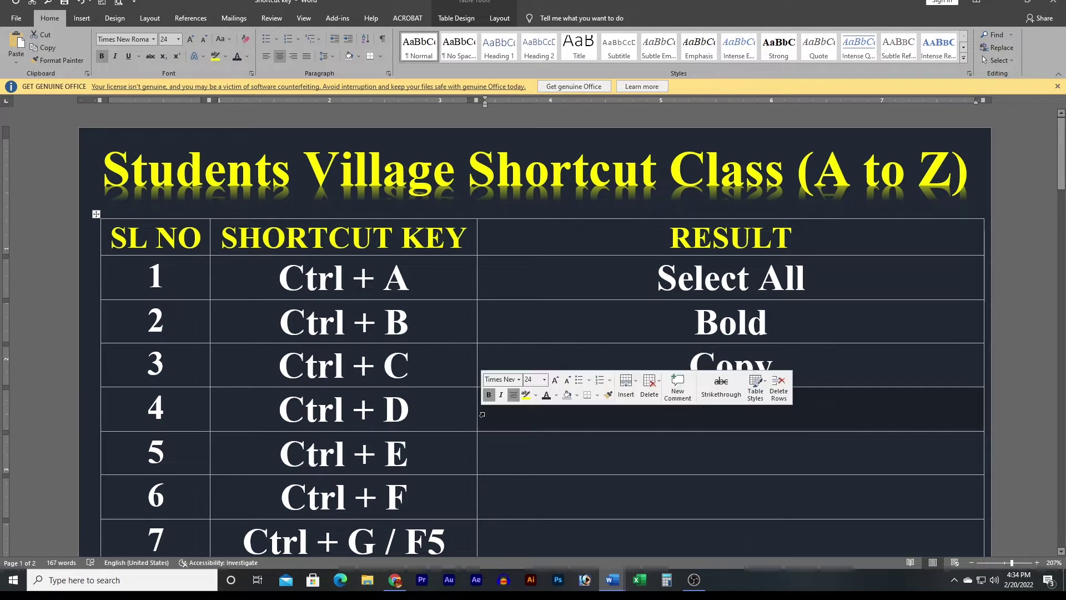
click(556, 395)
click(551, 428)
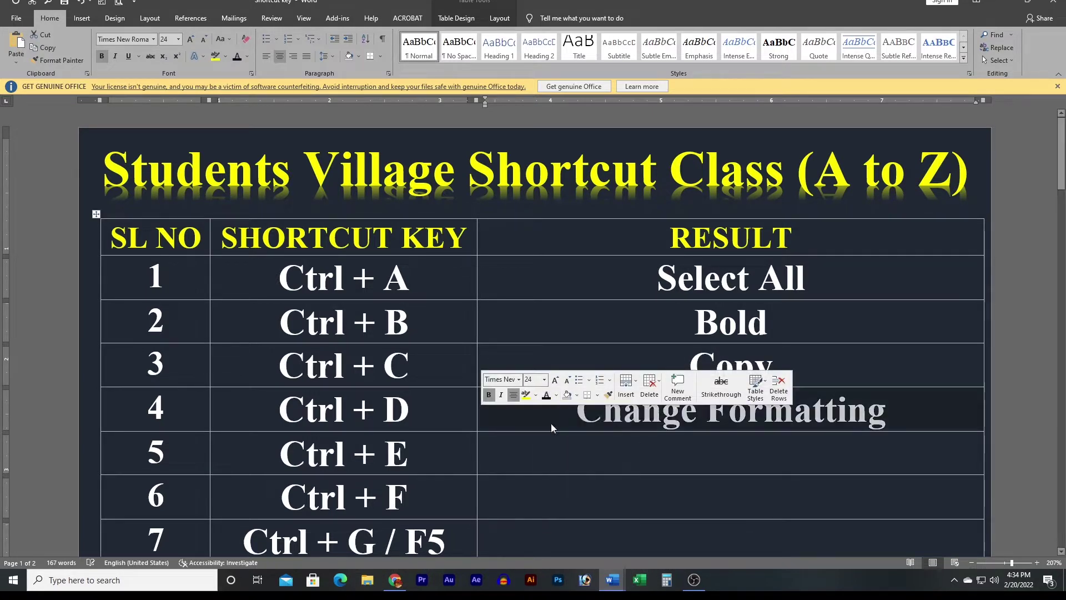
click(541, 467)
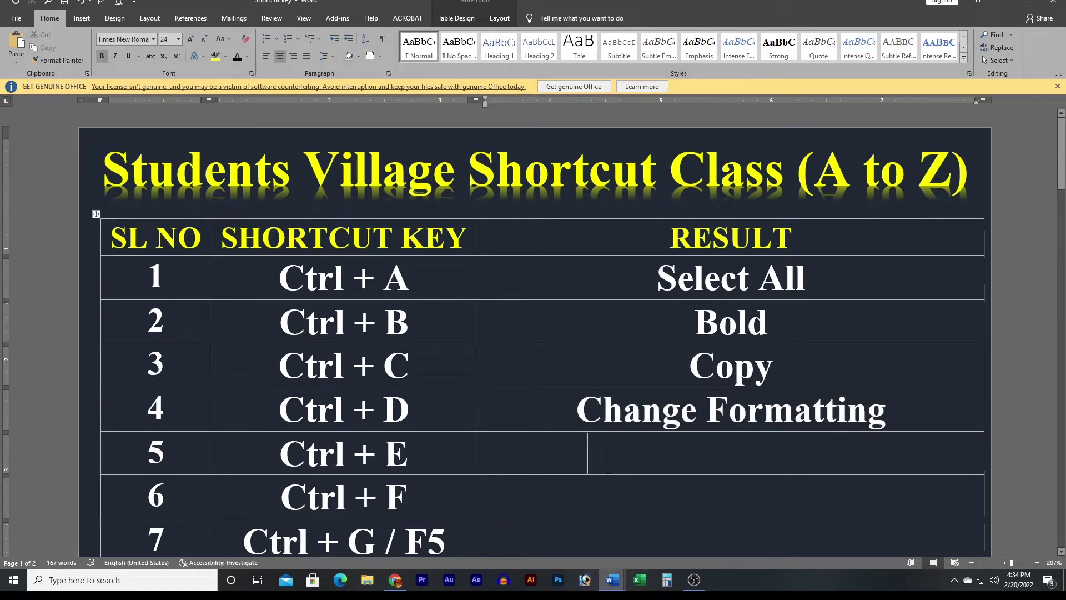
Return to the Tourism chapter and scroll to the Introduction section
mouse_move(611, 580)
click(672, 527)
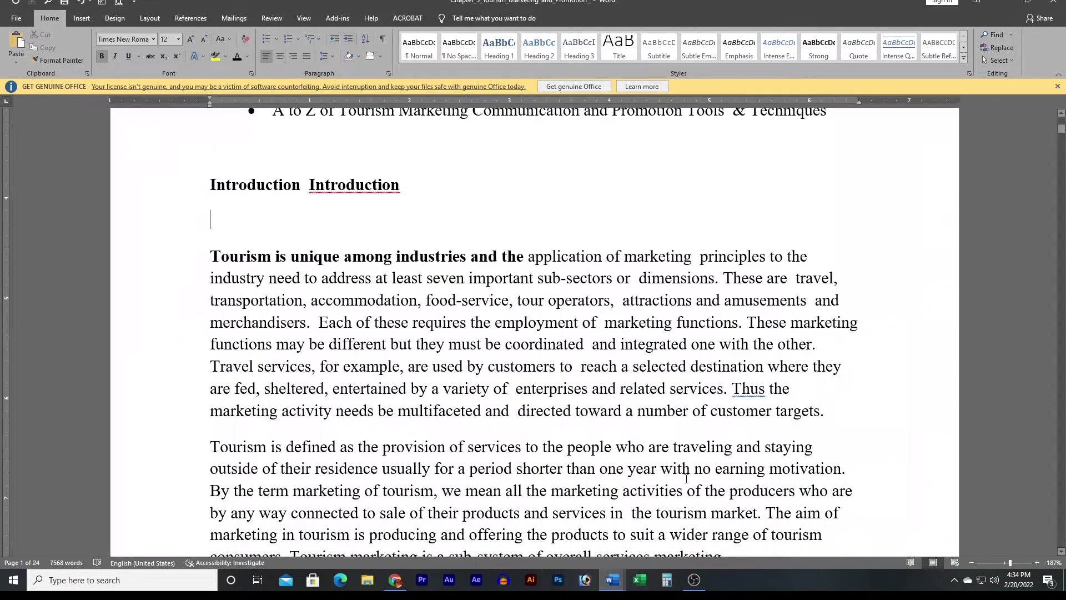
scroll(576, 468, up, 6)
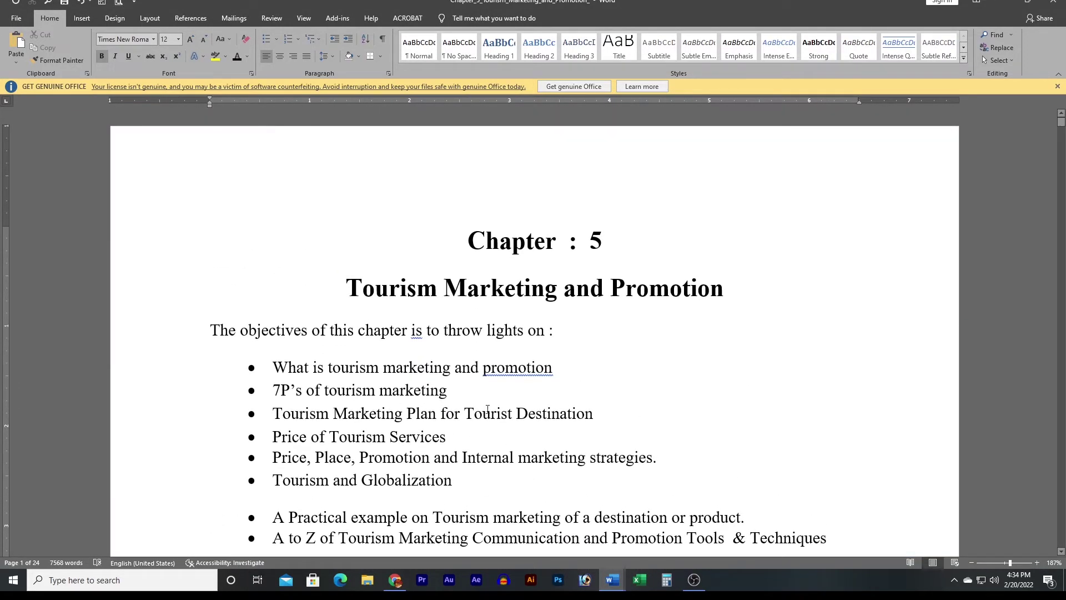
scroll(512, 408, down, 5)
scroll(513, 408, down, 5)
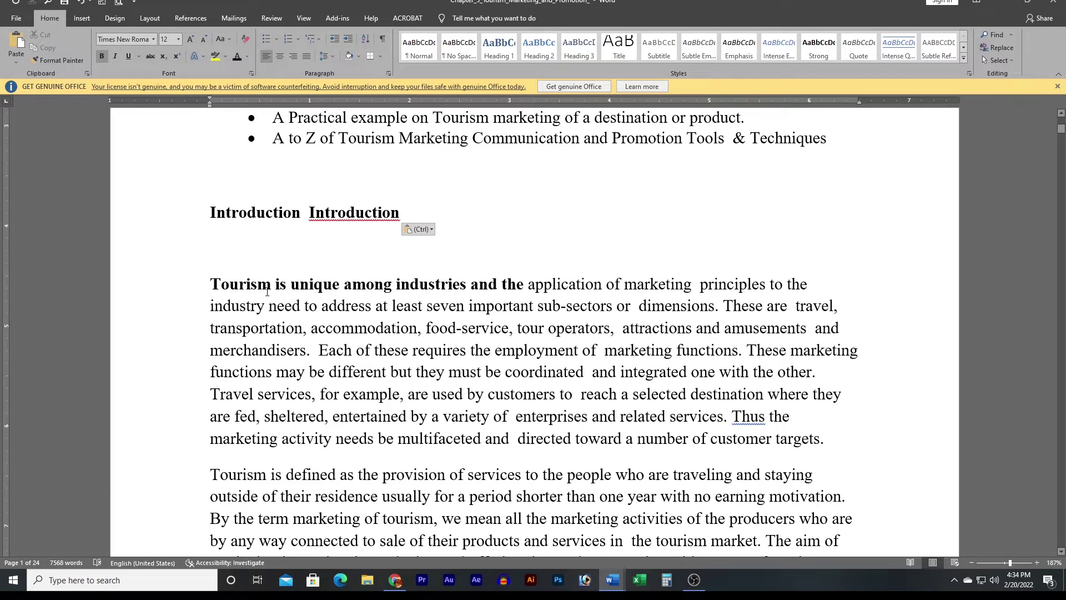
key(ctrl+d)
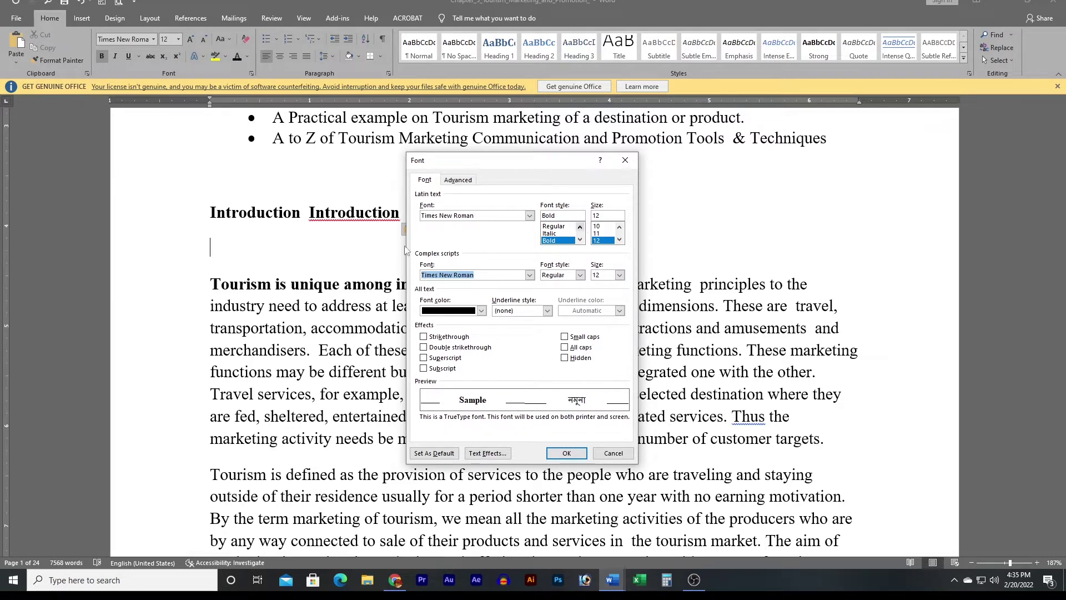
click(529, 275)
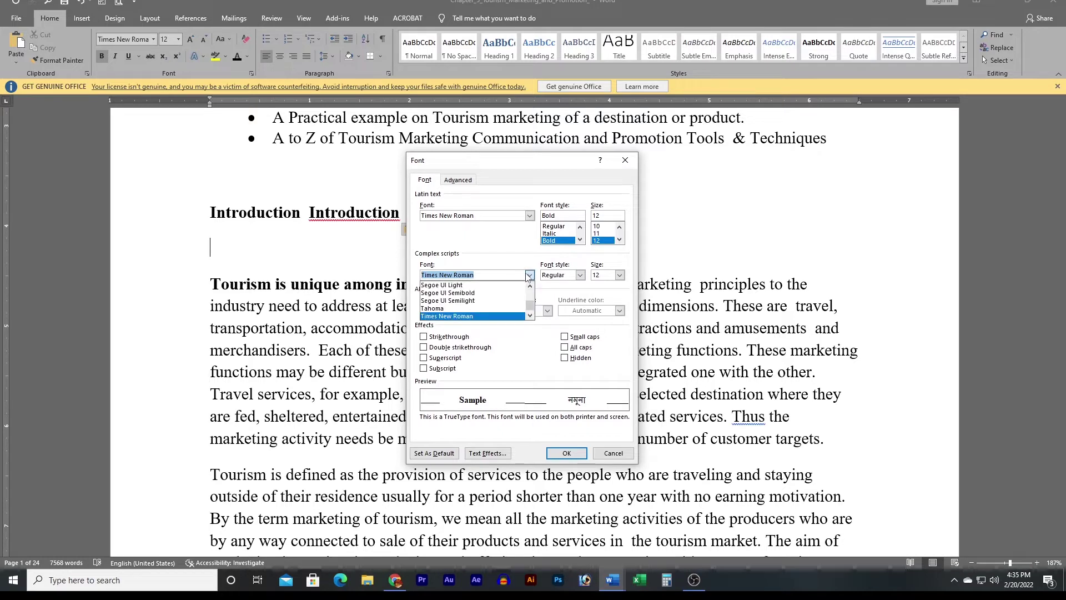
click(472, 301)
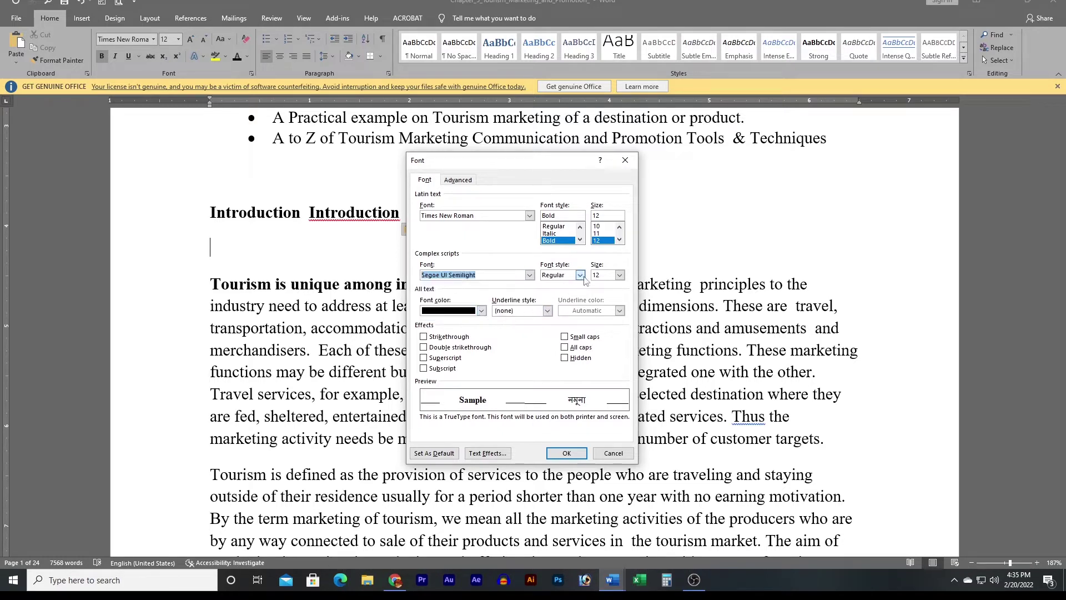
click(580, 275)
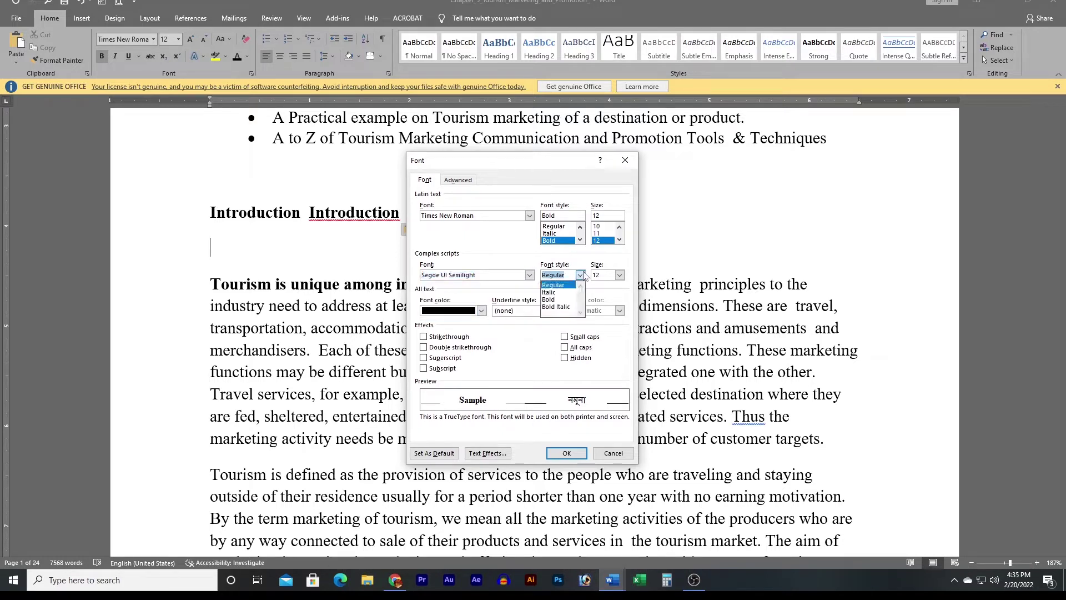
click(558, 309)
click(619, 275)
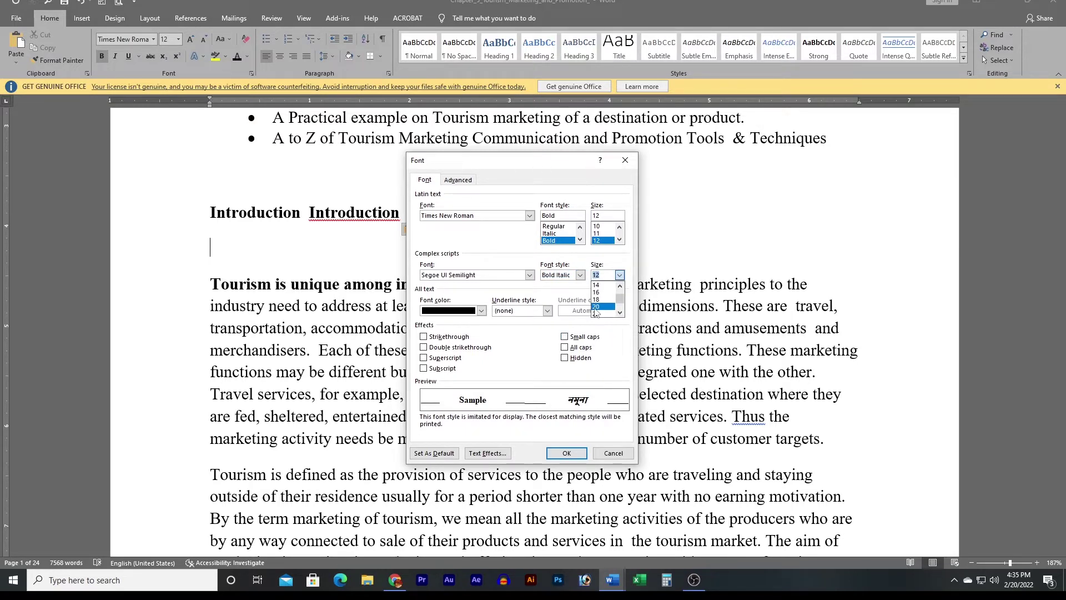
click(595, 314)
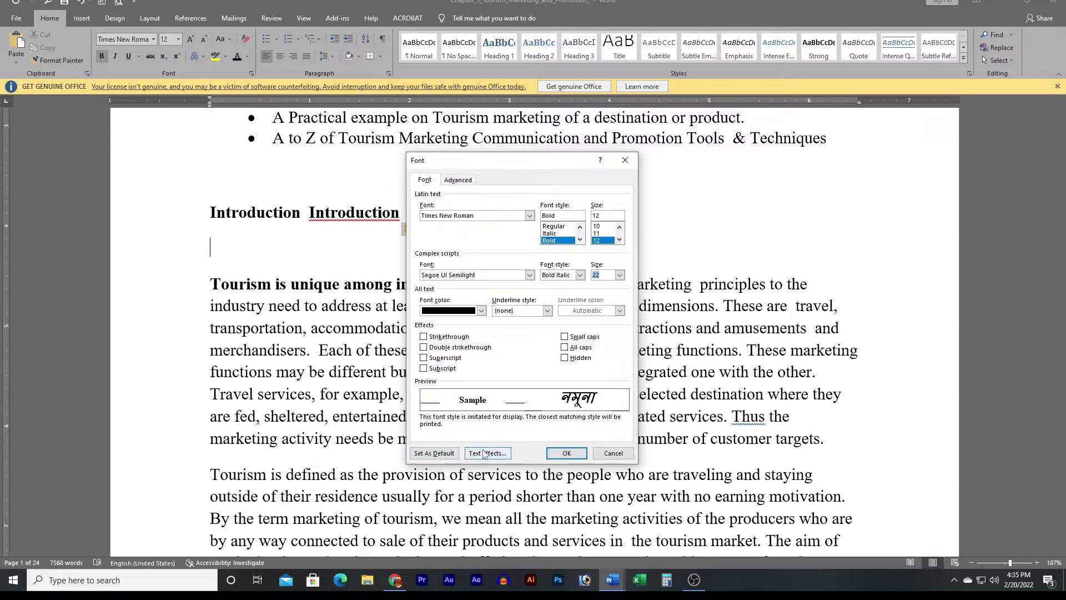
click(613, 453)
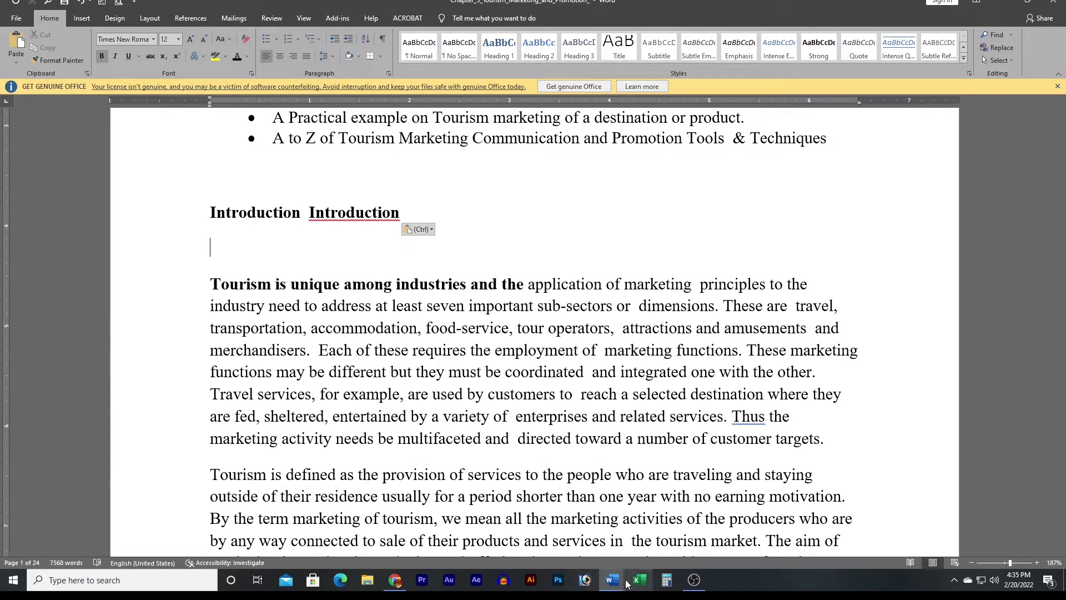
Enter 'Paragraph Center' as row 5's result in the shortcut table
click(564, 551)
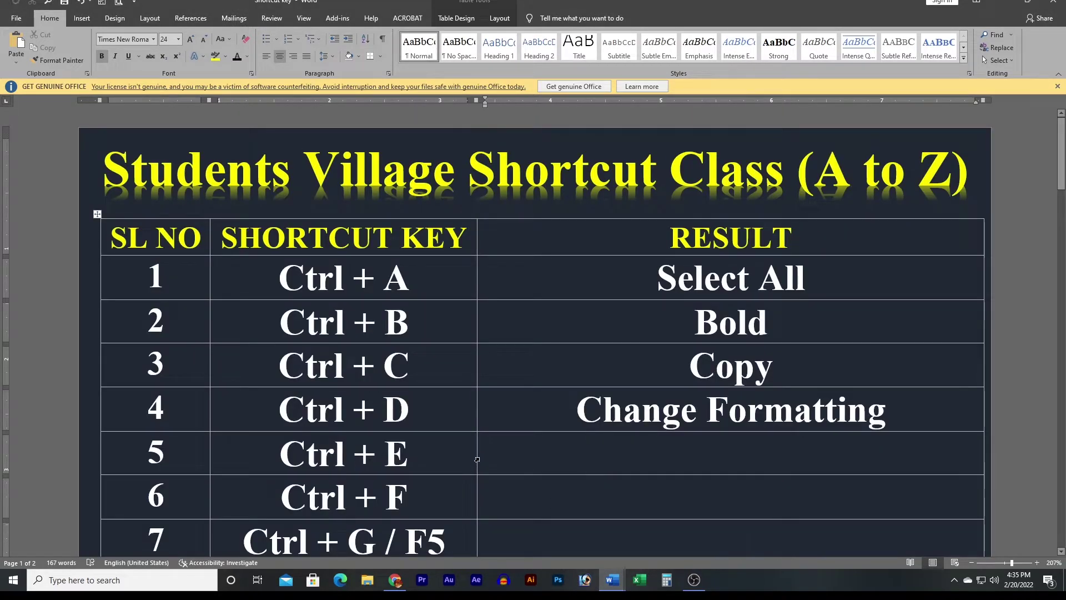
text(Paragraph Center)
click(600, 478)
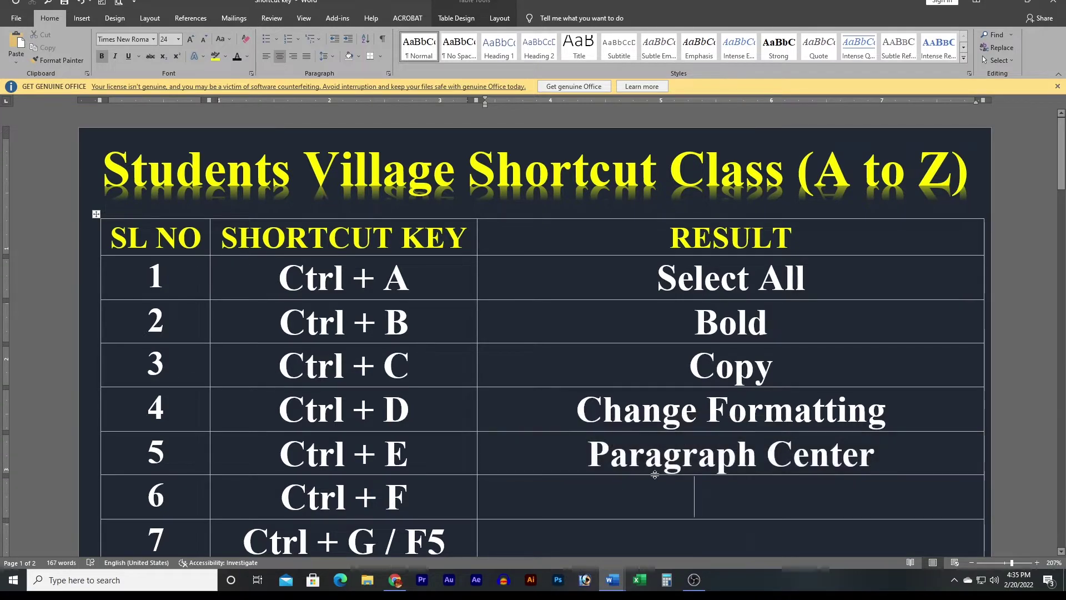
Centre the first Introduction paragraph with Ctrl+E, then left-align it again with Ctrl+L
click(674, 528)
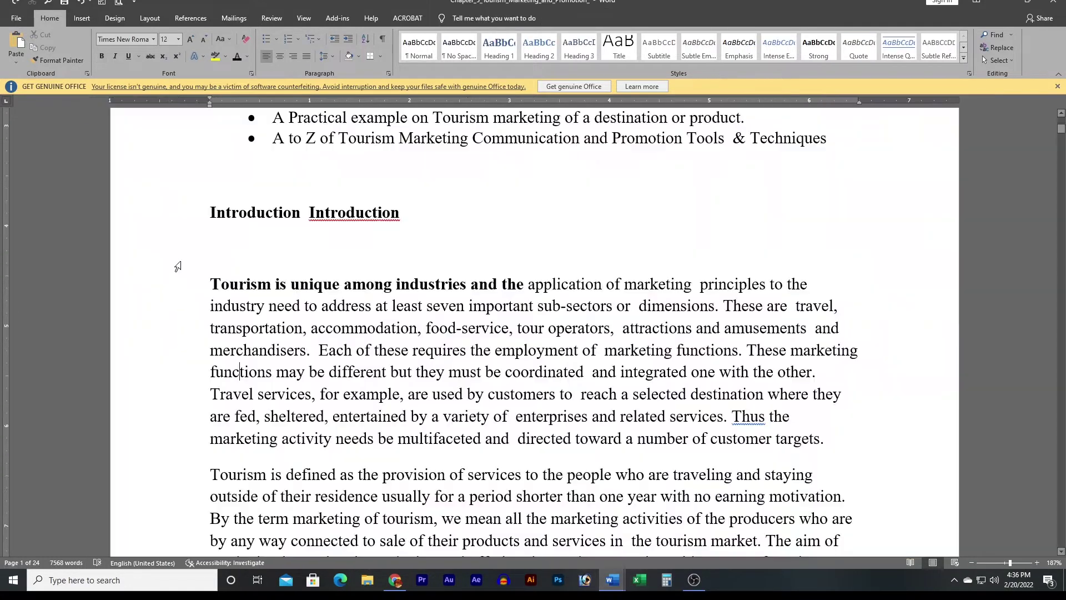
drag(179, 283, 182, 432)
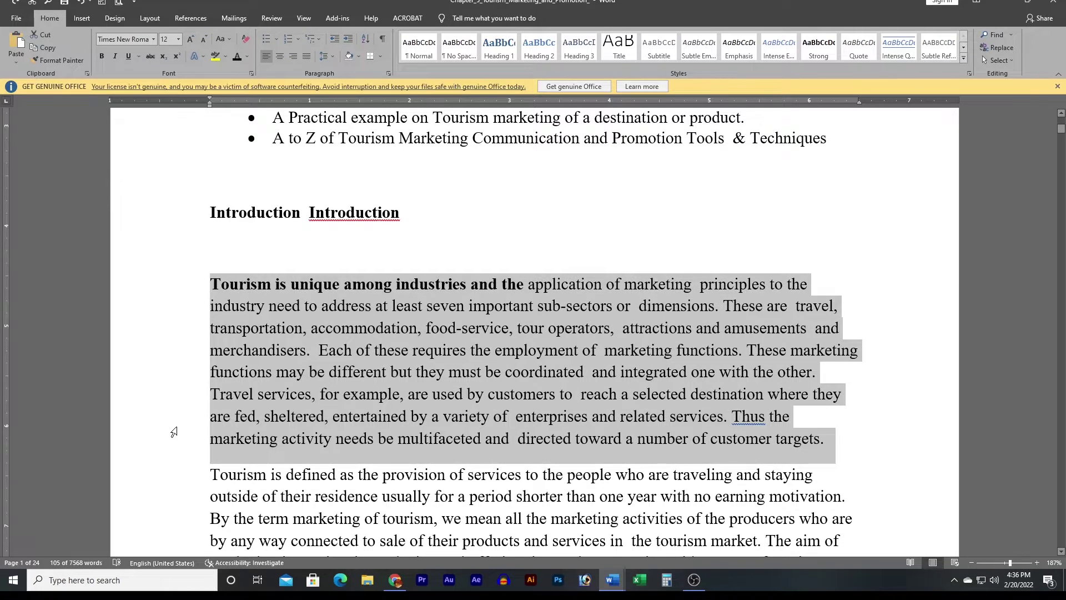
key(ctrl+e)
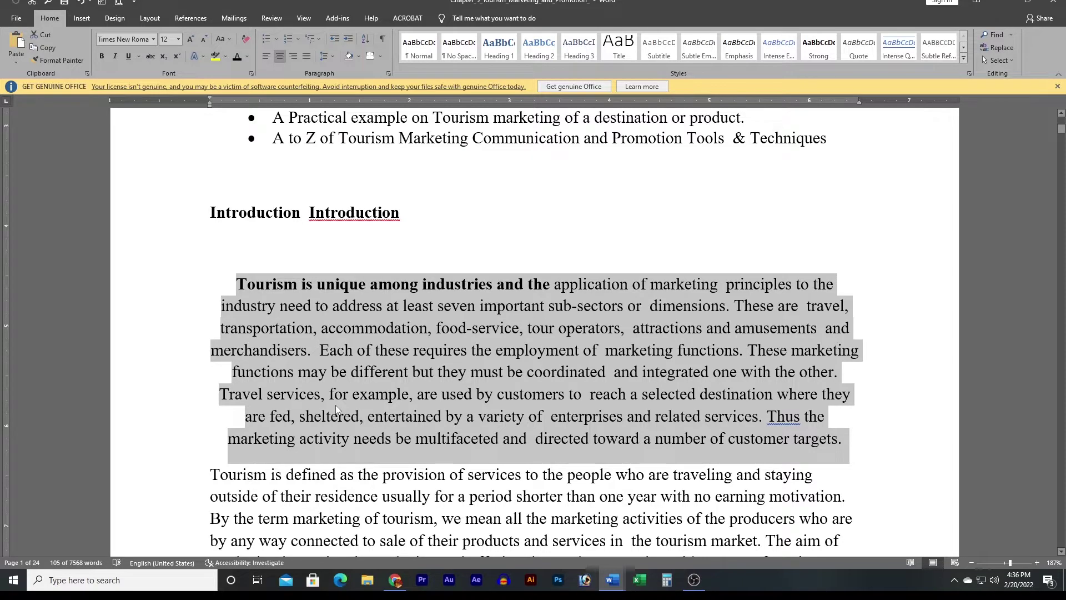
key(ctrl+l)
Enter 'Find' as the Ctrl + F result in row 6
click(612, 579)
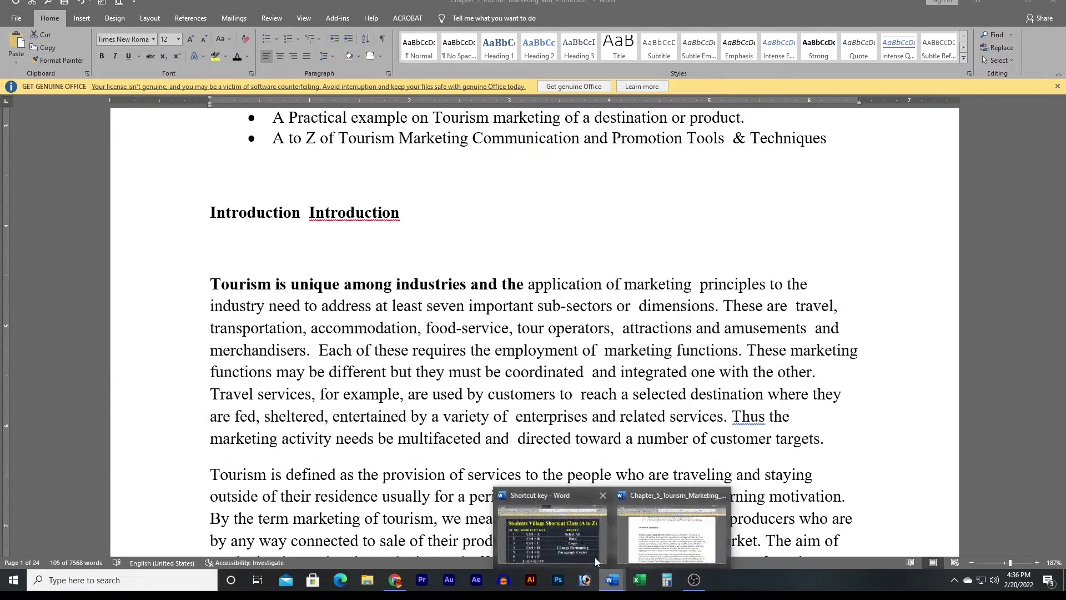
click(567, 532)
scroll(504, 484, down, 2)
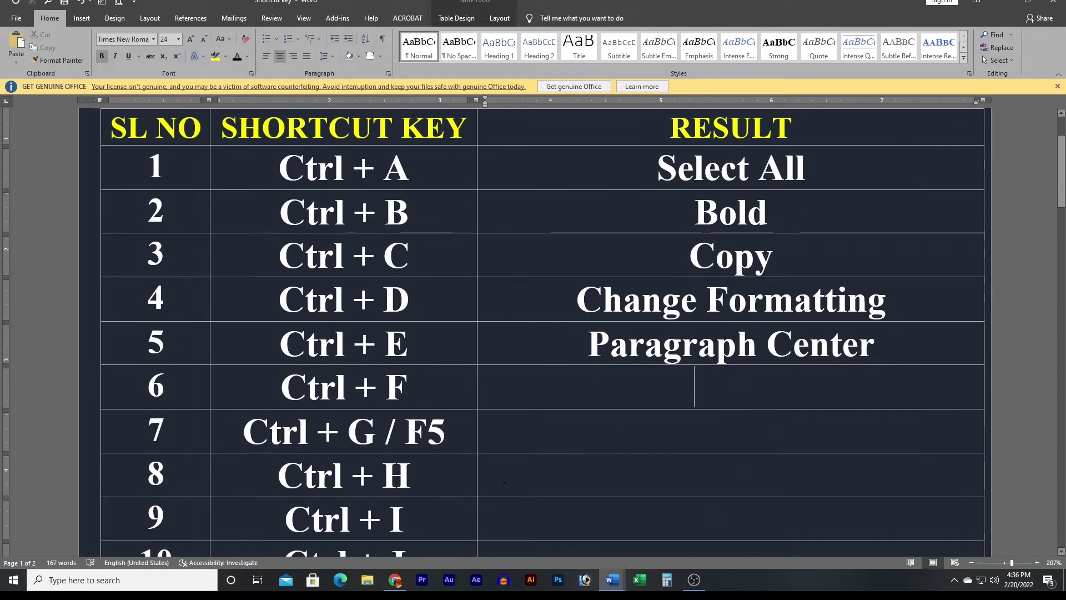
click(481, 393)
text(Find)
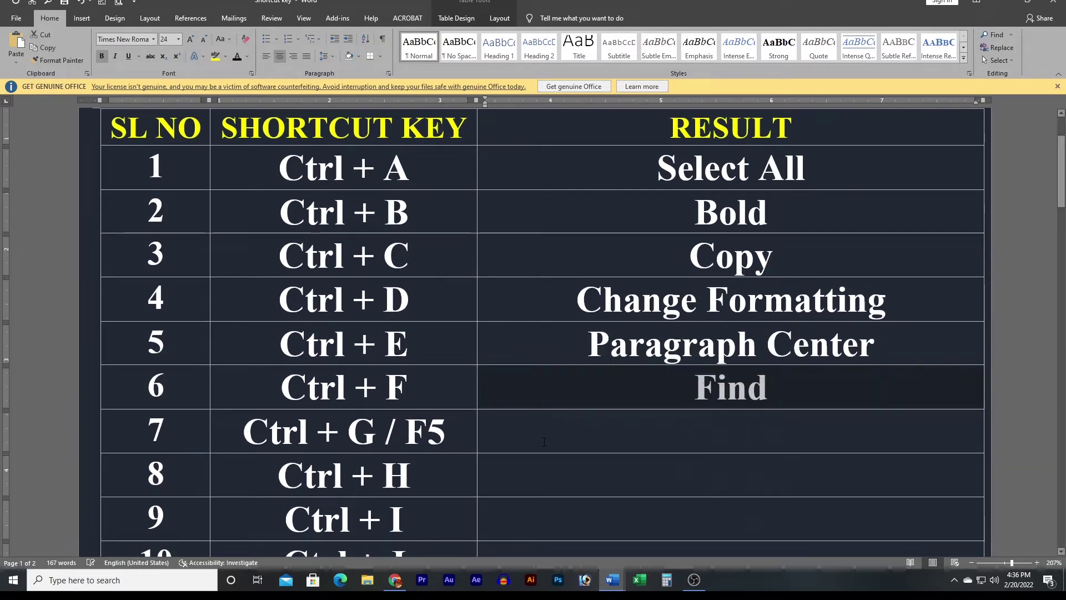
click(544, 442)
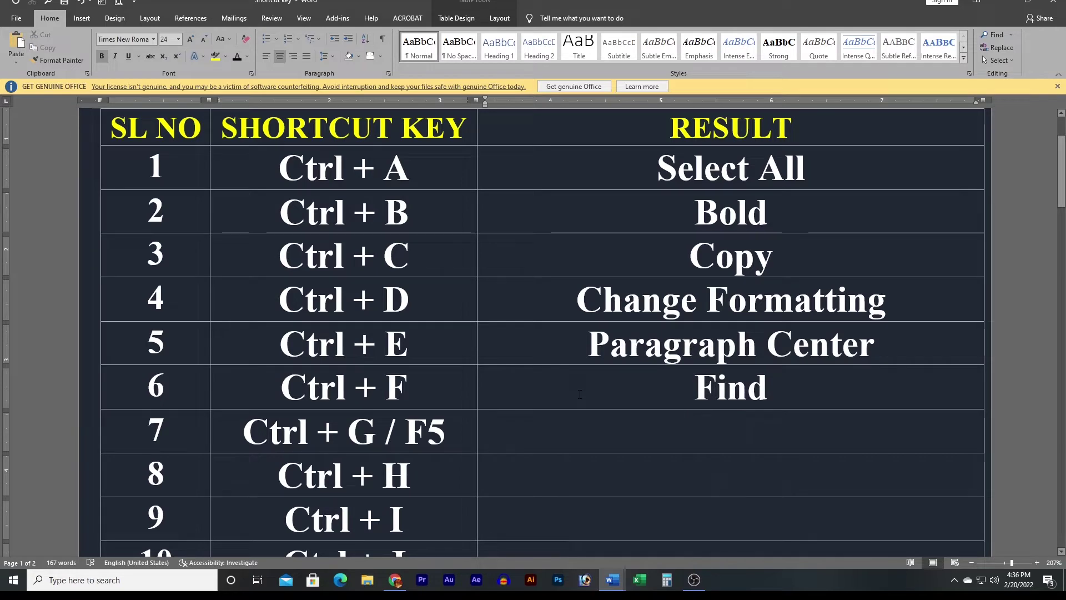
Bring the Tourism chapter forward and place the cursor in its text
click(613, 580)
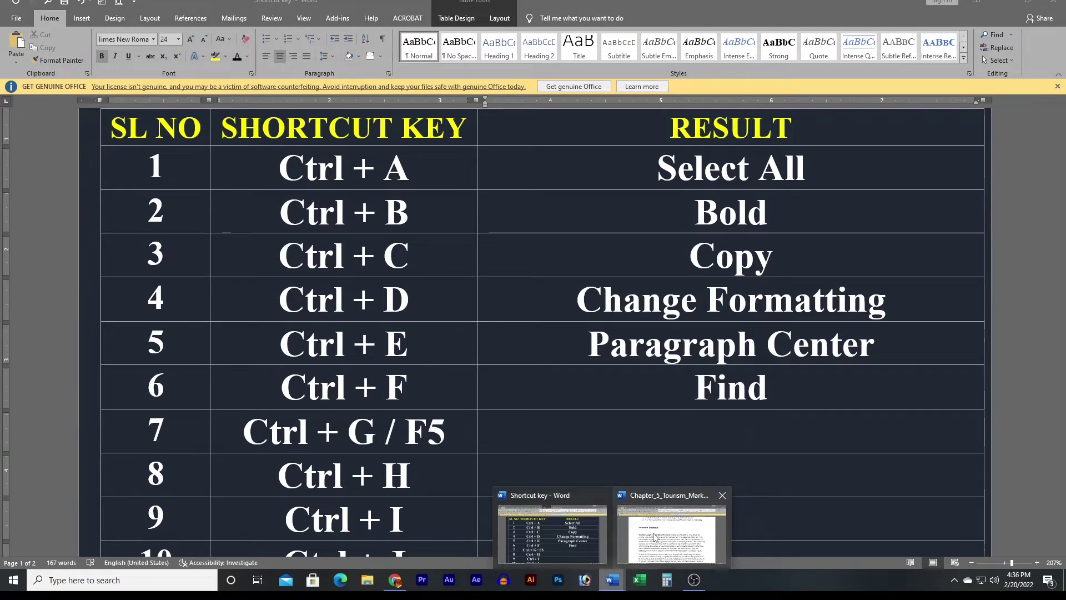
click(654, 535)
click(551, 417)
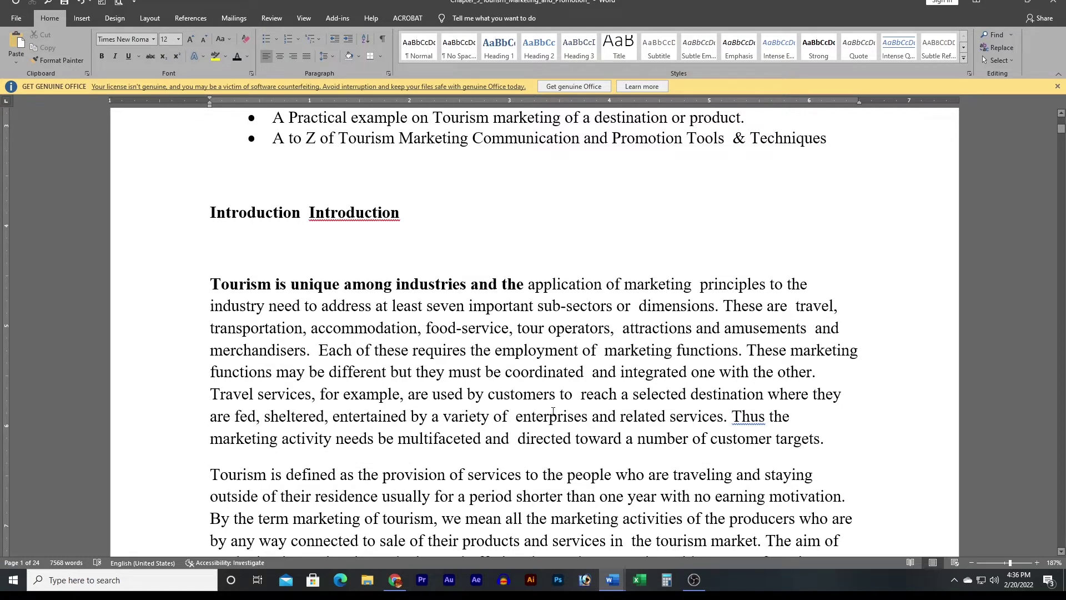
Search the chapter for 'Tourism' with Ctrl+F and scroll through the results
key(ctrl+f)
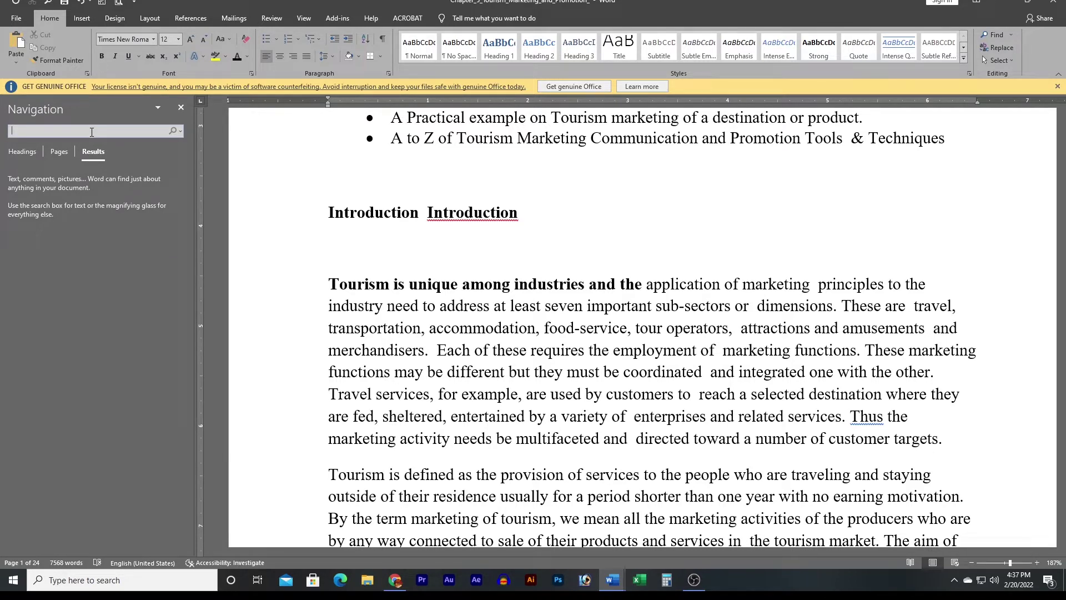
text(Tou)
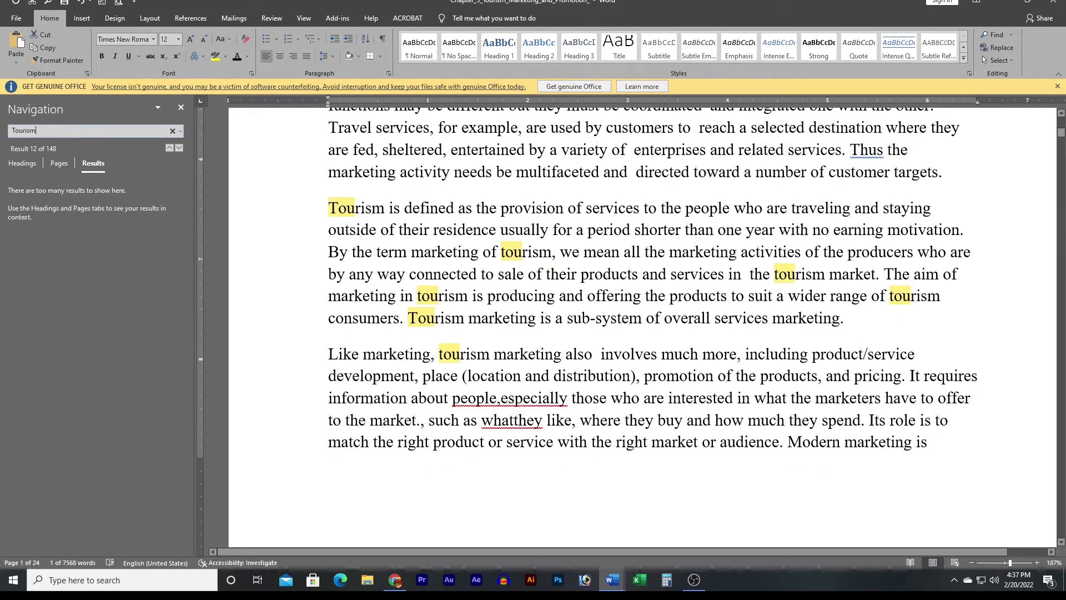
text(rism)
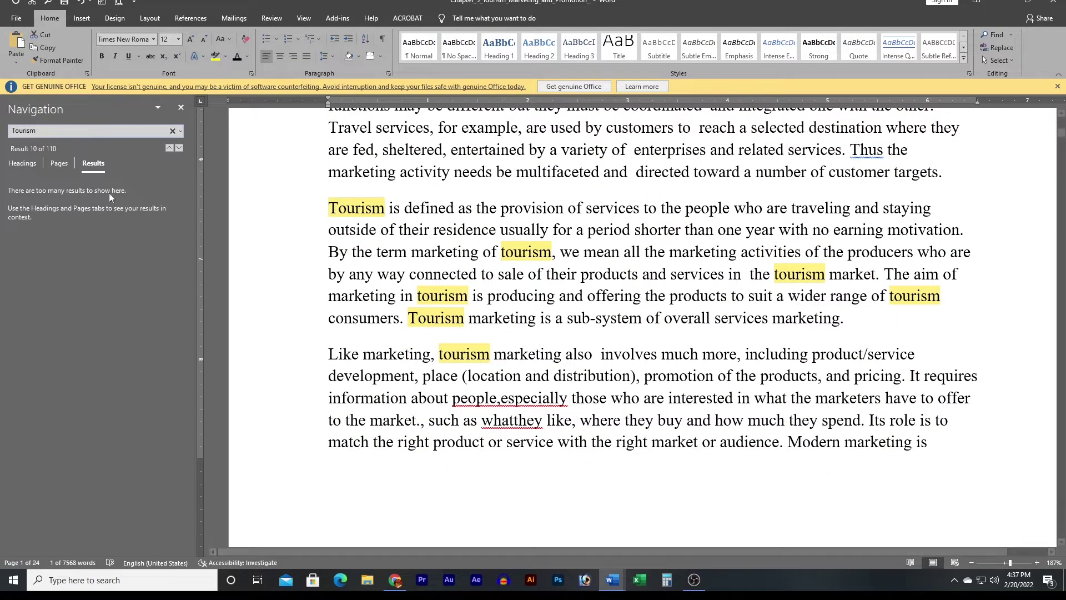
scroll(400, 488, up, 6)
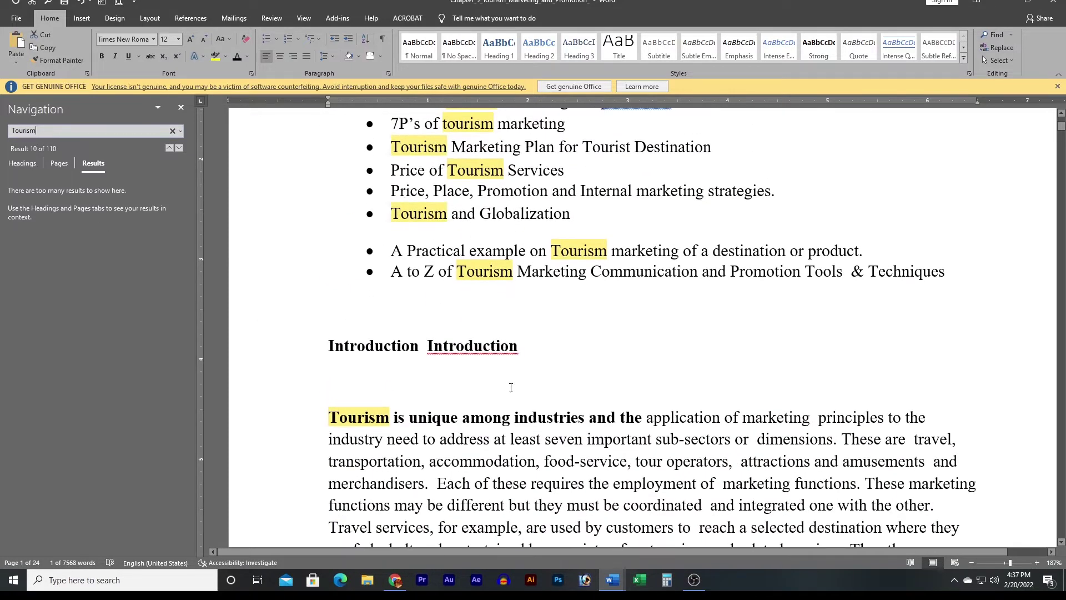
scroll(567, 324, up, 4)
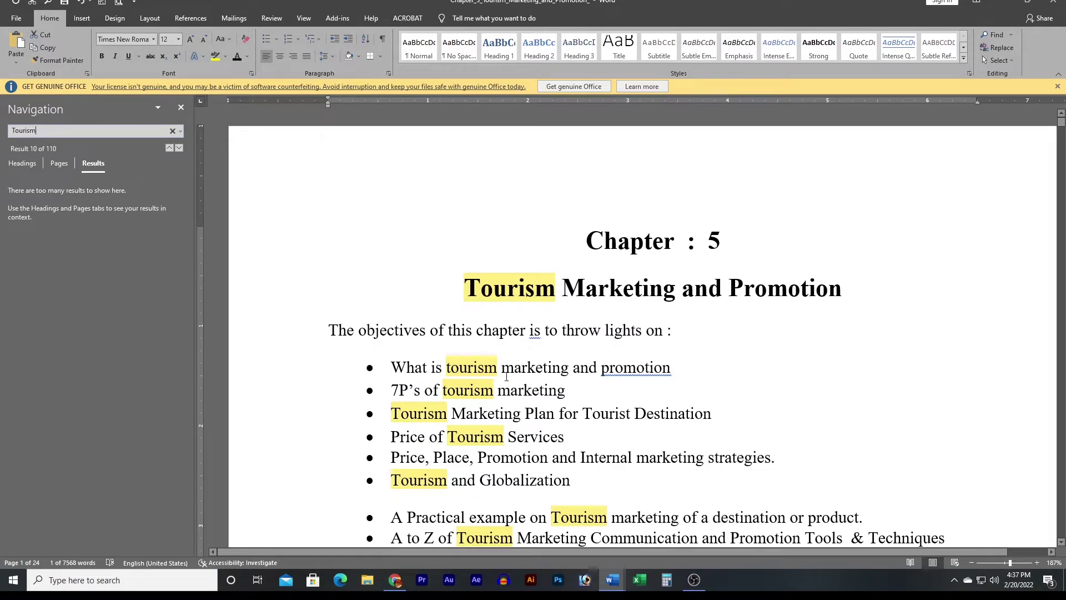
scroll(503, 391, down, 3)
scroll(503, 391, down, 7)
scroll(504, 391, down, 7)
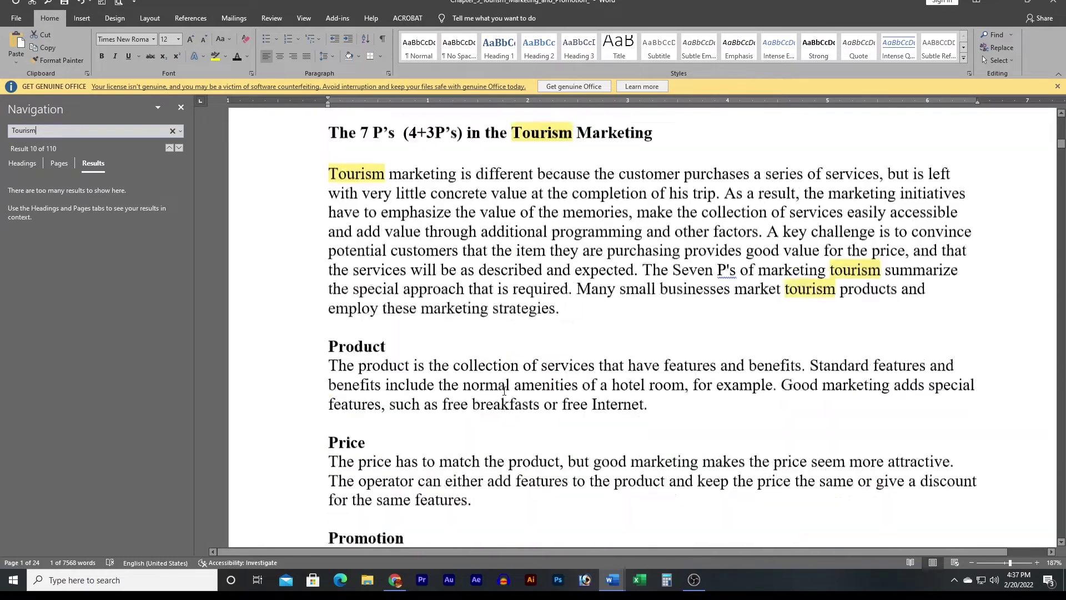
scroll(504, 390, down, 7)
scroll(504, 390, down, 2)
scroll(504, 390, down, 7)
scroll(504, 390, down, 7)
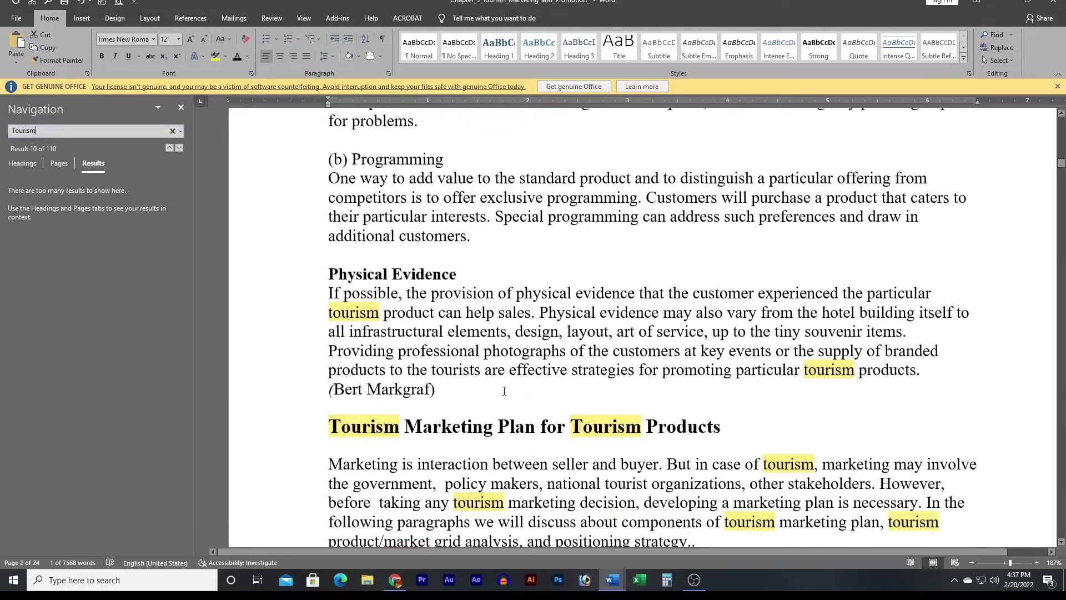
scroll(504, 390, down, 7)
scroll(504, 391, up, 7)
scroll(504, 391, up, 7)
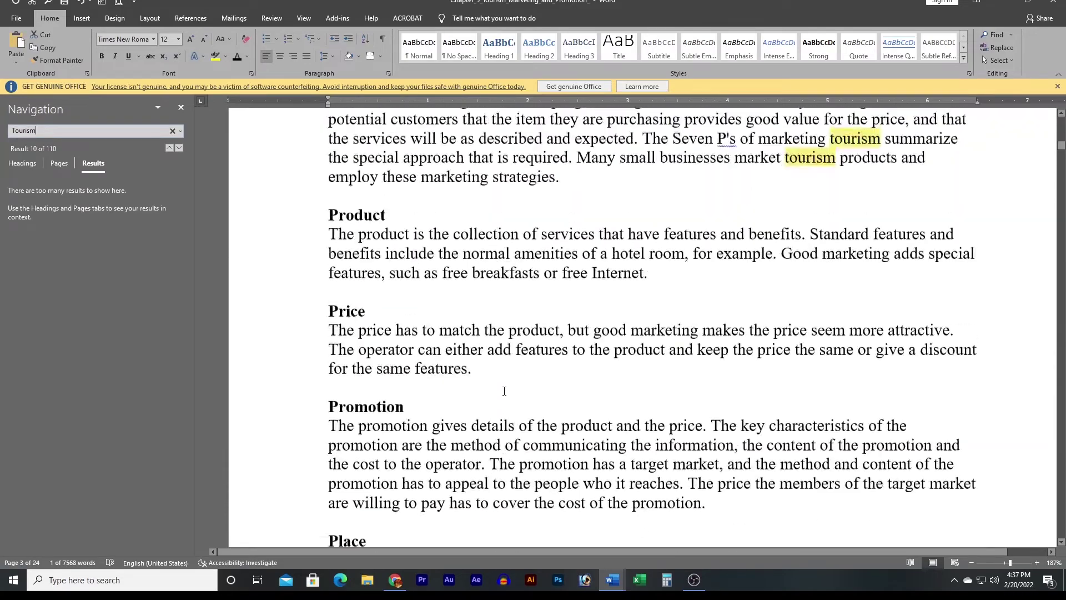
scroll(505, 391, up, 7)
scroll(504, 390, up, 6)
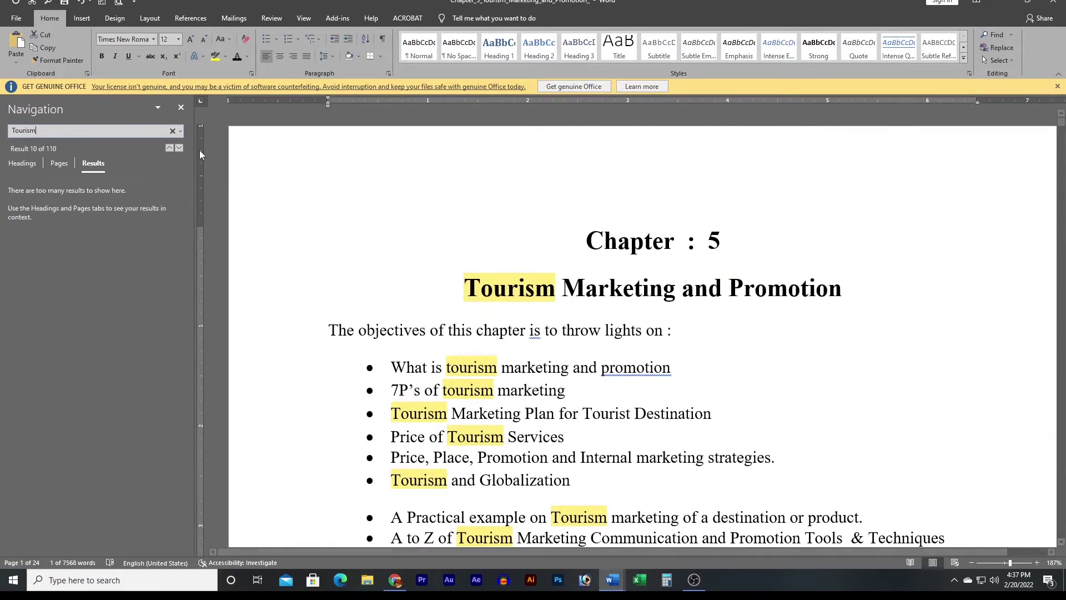
Step through the Tourism matches back to the title, then close the pane and return to the table
click(179, 148)
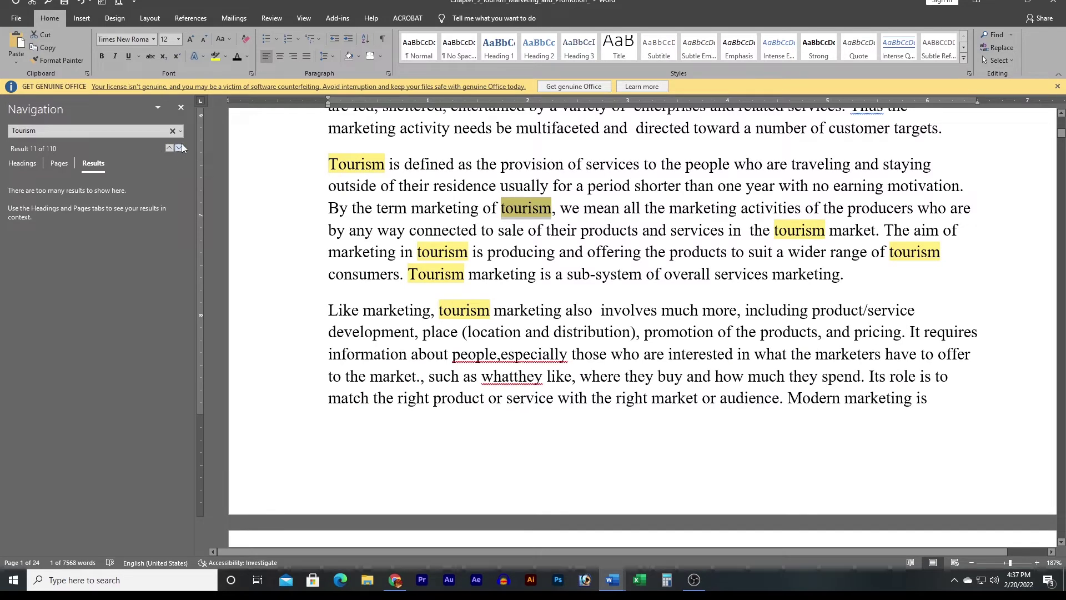
click(179, 148)
click(179, 148)
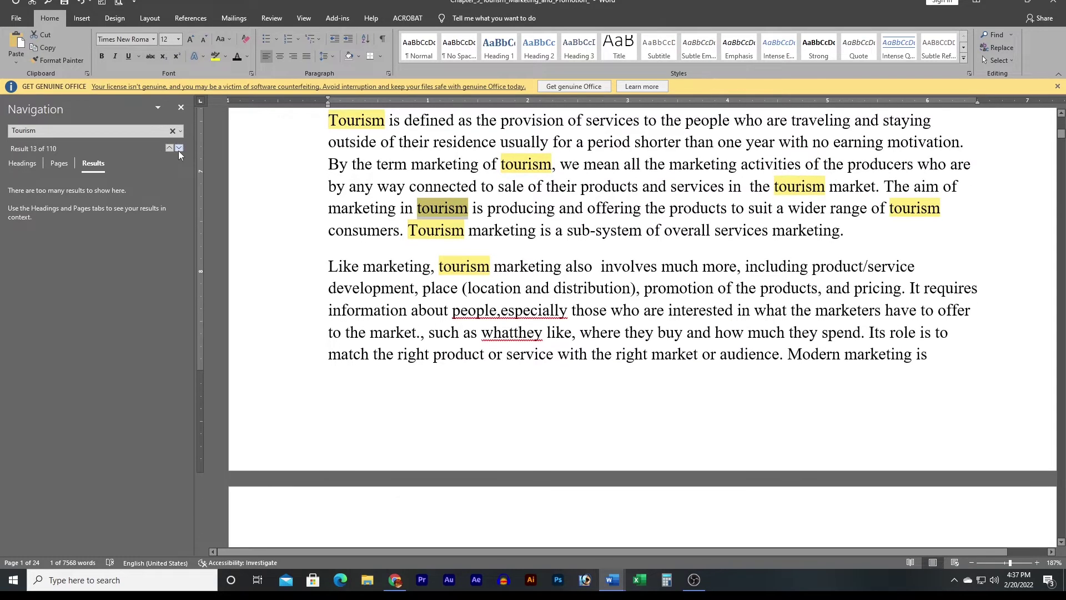
click(179, 148)
click(178, 148)
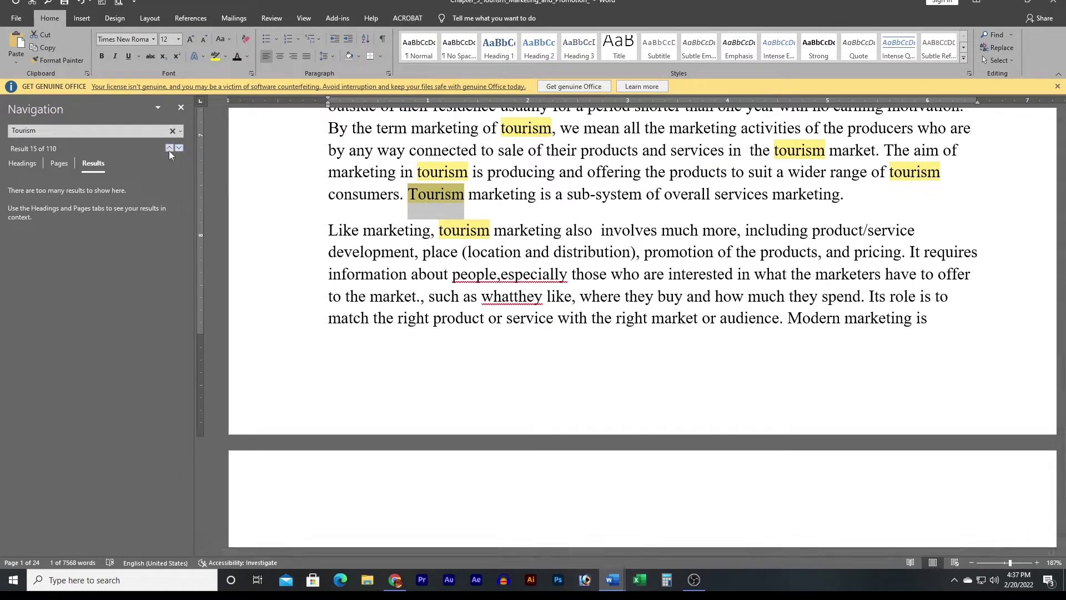
click(169, 148)
click(170, 149)
click(170, 149)
click(170, 148)
click(169, 149)
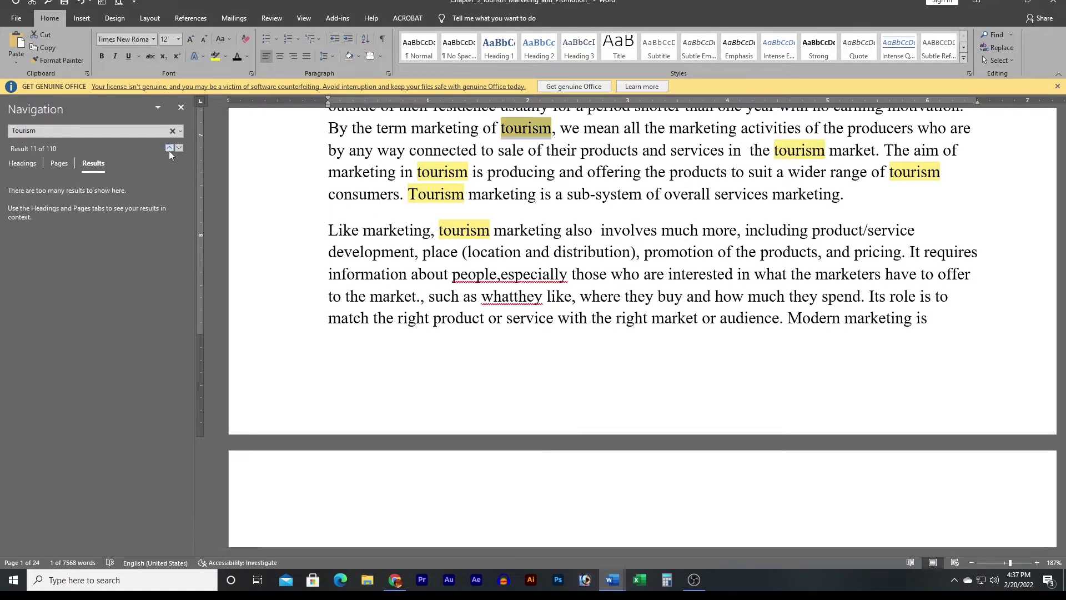
click(169, 149)
click(169, 149)
click(169, 149)
click(169, 149)
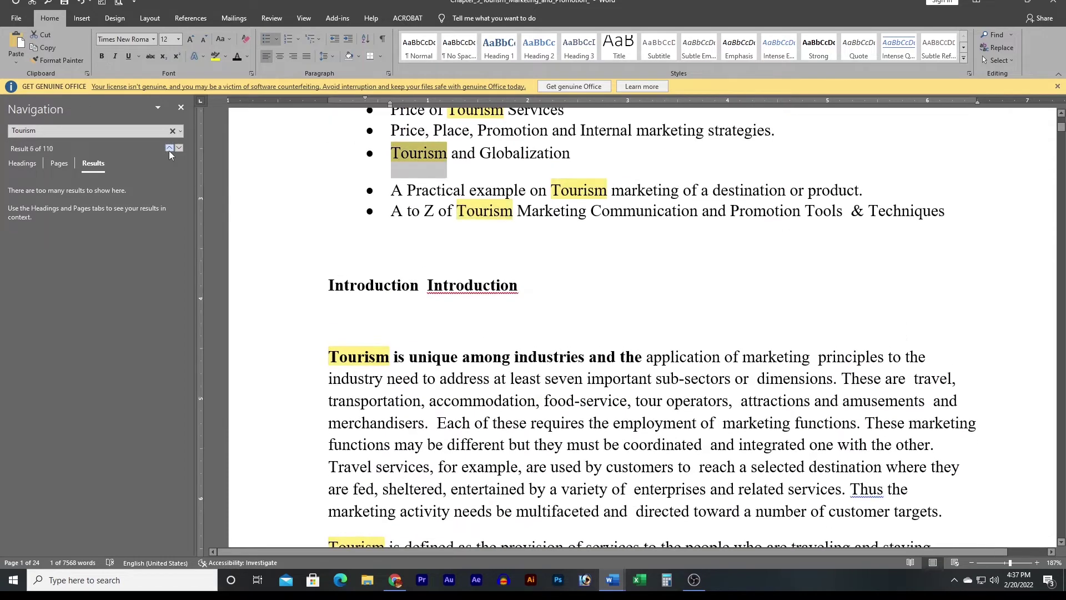
click(170, 149)
click(169, 148)
click(169, 149)
click(169, 149)
click(169, 149)
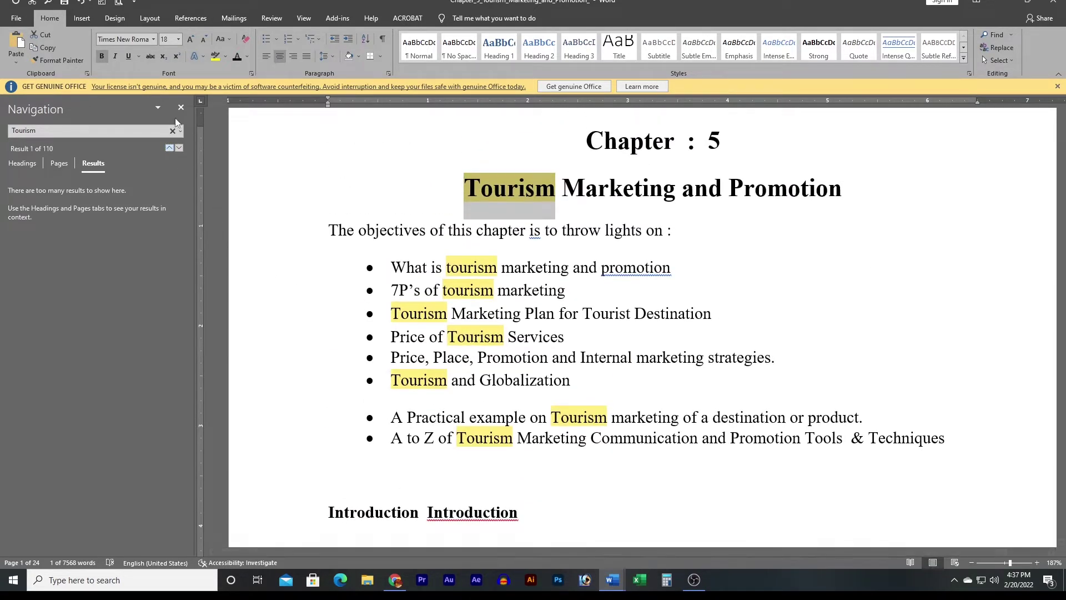
click(182, 108)
mouse_move(612, 580)
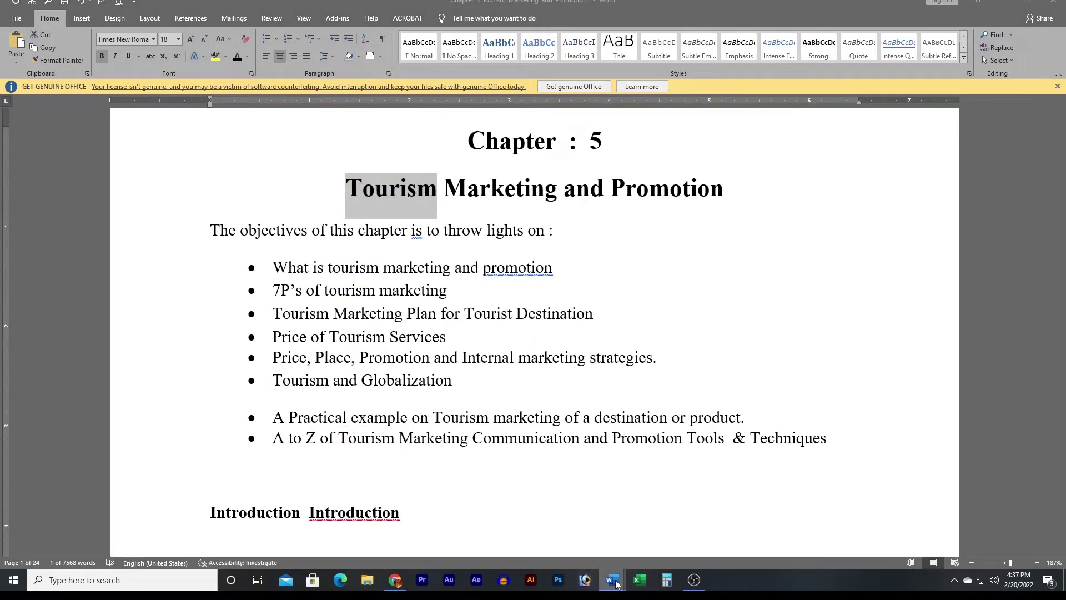
click(585, 557)
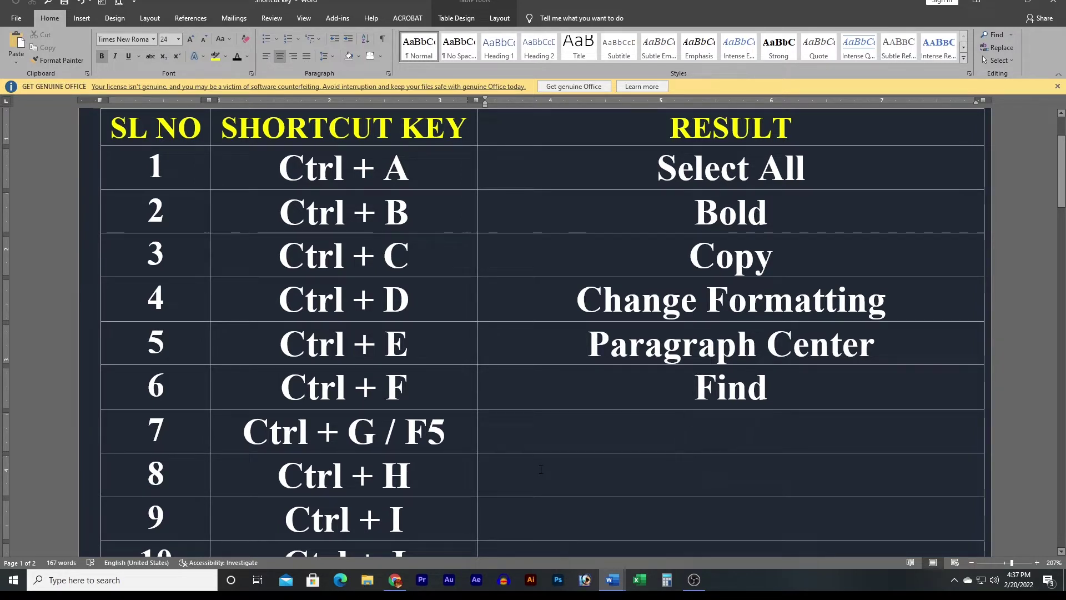
Paste 'Go To' as the Ctrl + G / F5 result, then click after Tourism and Globalization
right_click(481, 434)
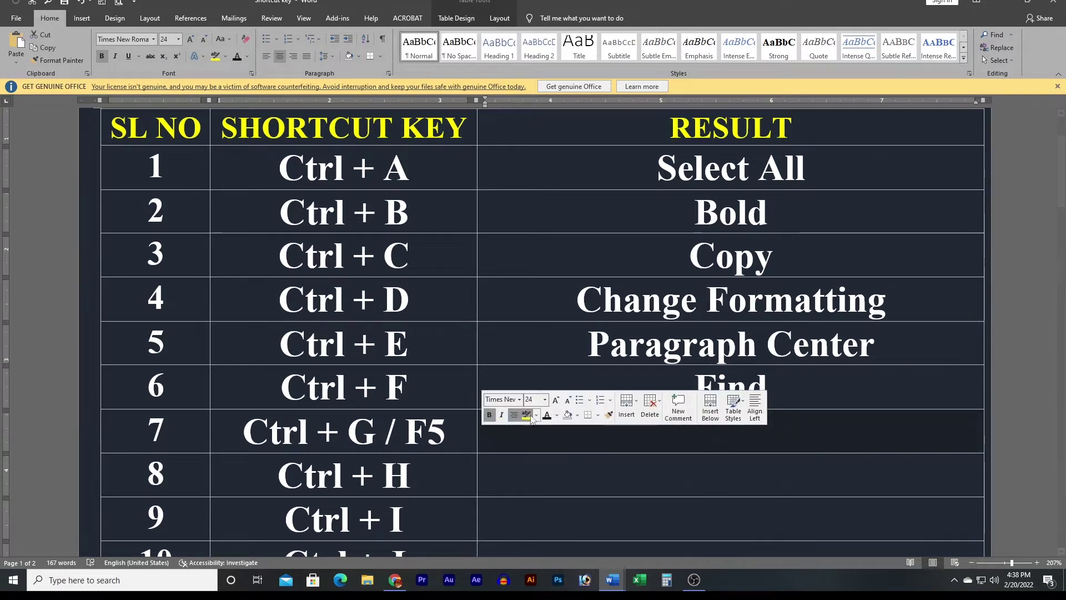
key(ctrl+v)
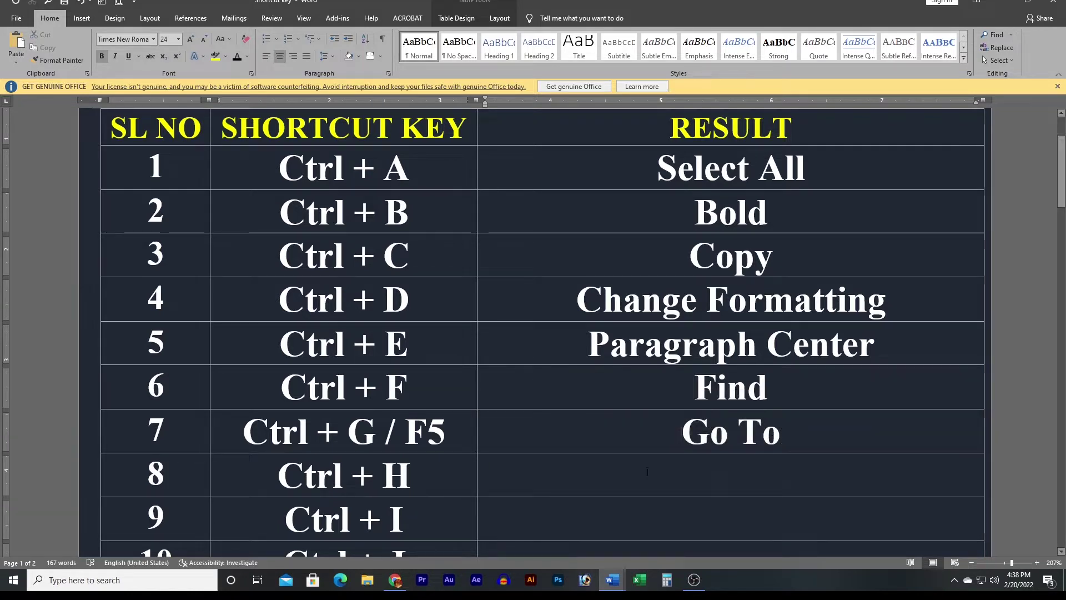
mouse_move(612, 580)
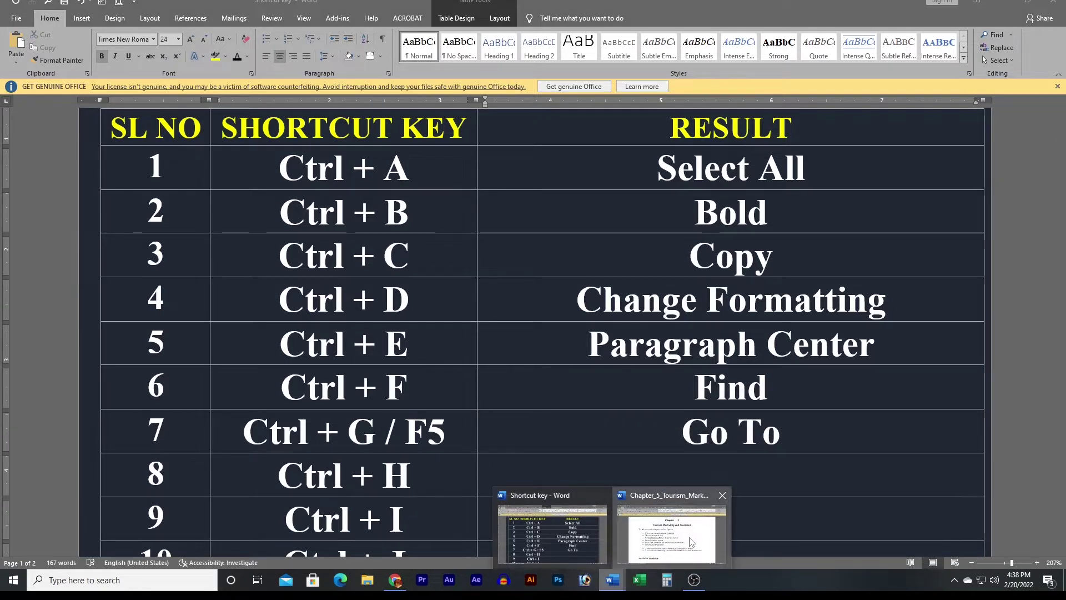
click(669, 528)
click(542, 385)
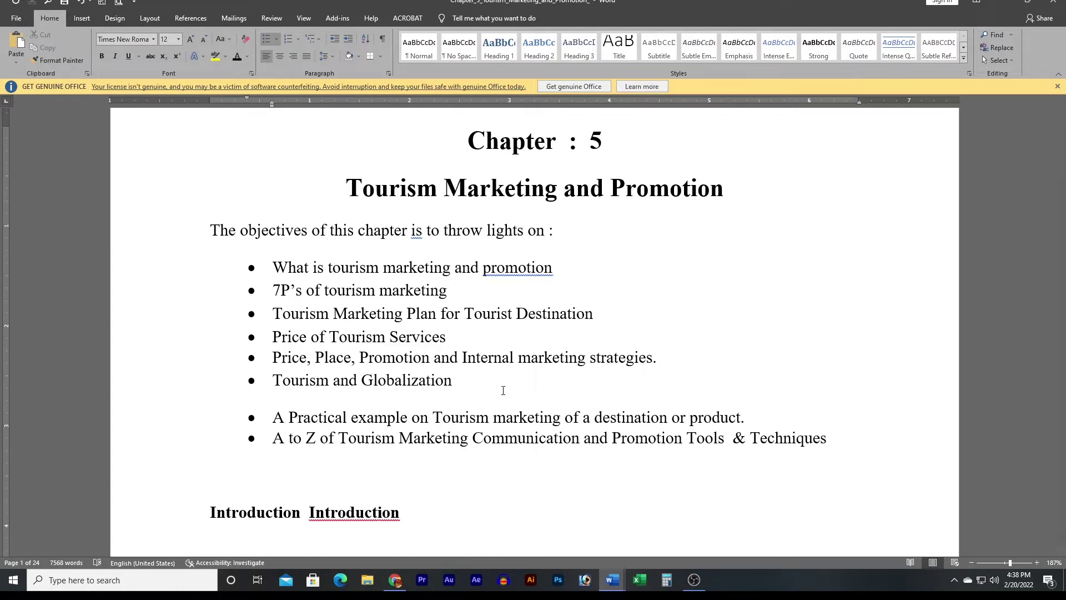
Use Go To (Ctrl+G) with Page selected to jump to page 15 of the chapter
key(ctrl+g)
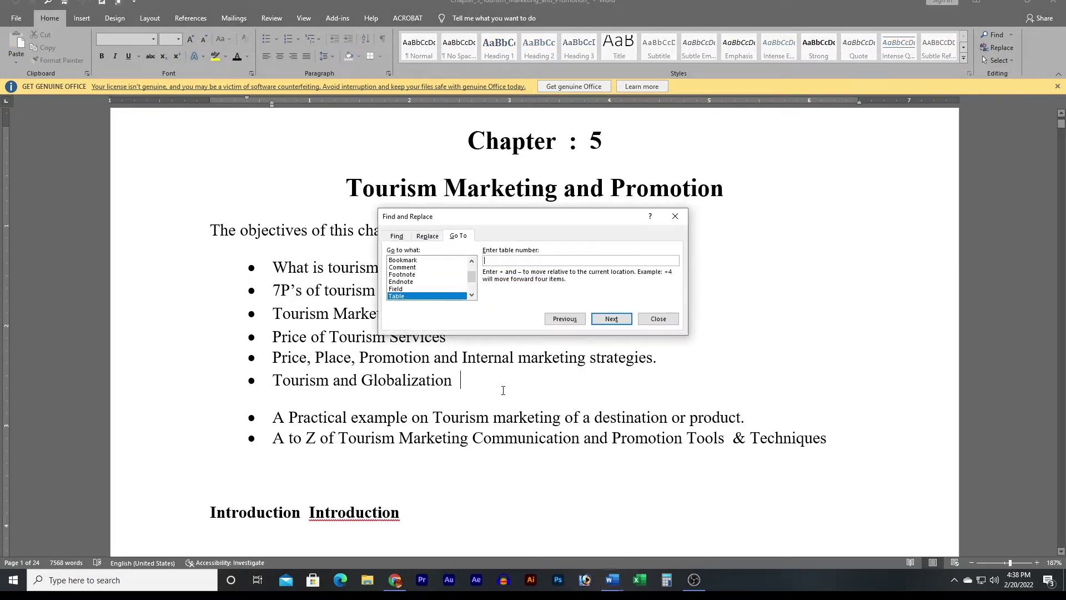
drag(500, 216, 537, 217)
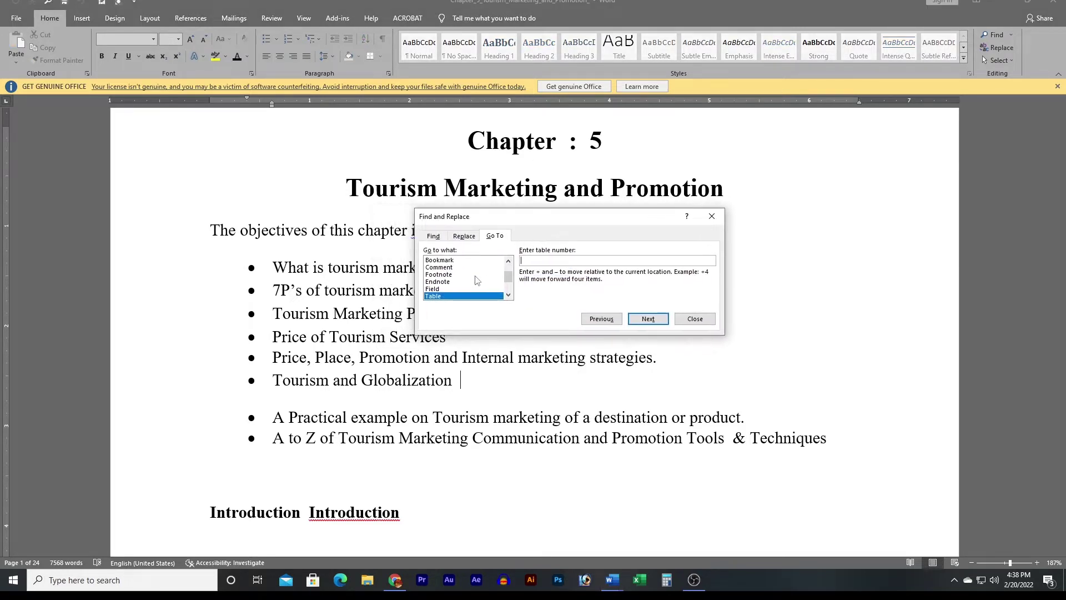
scroll(508, 276, up, 1)
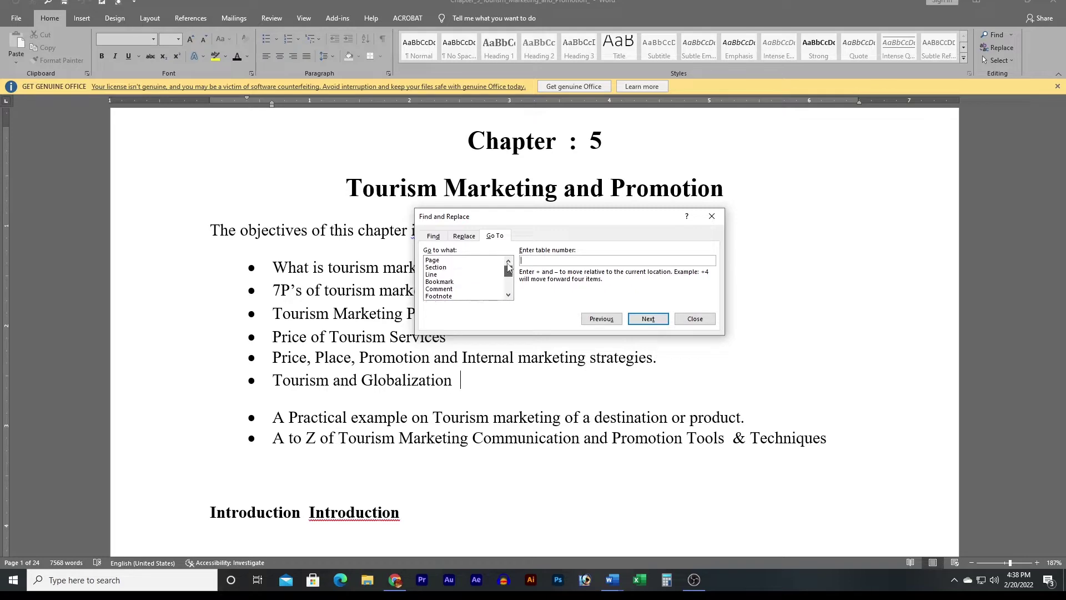
click(430, 261)
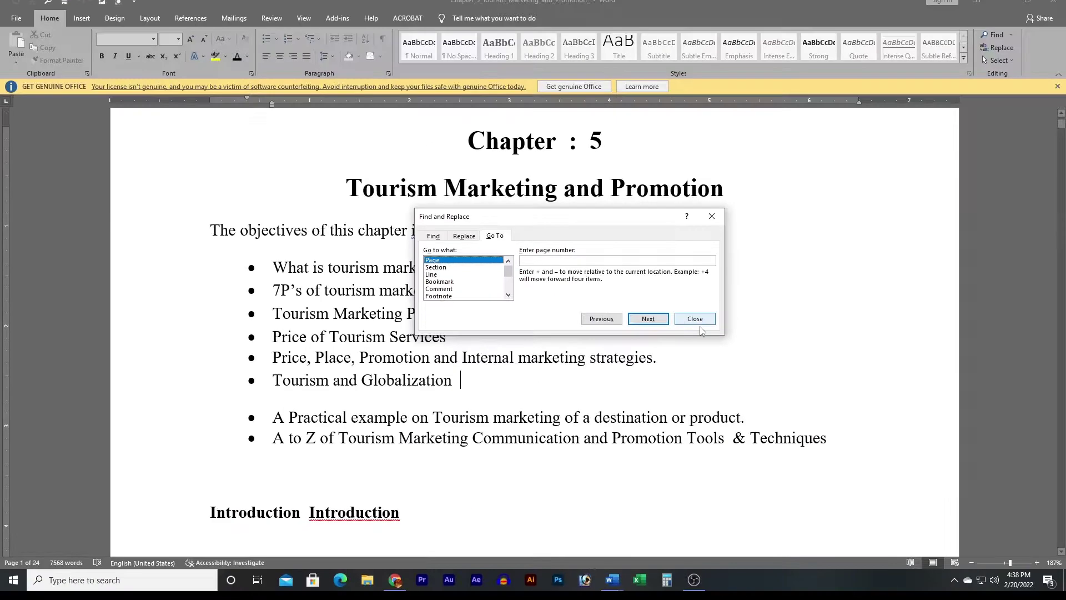
click(690, 317)
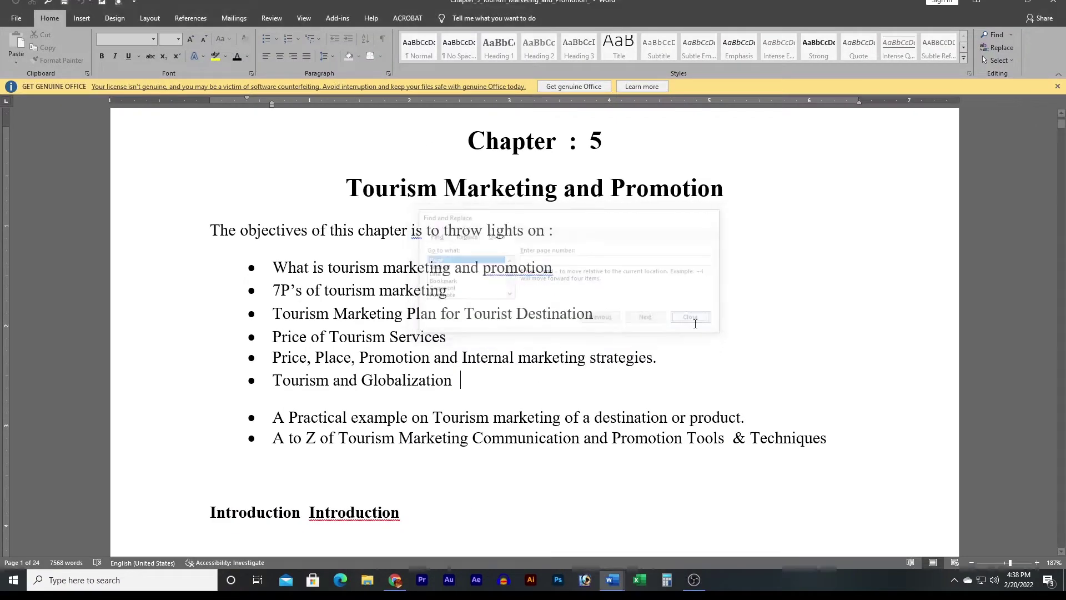
mouse_move(1060, 123)
mouse_down()
mouse_move(1062, 542)
mouse_move(1060, 184)
mouse_up()
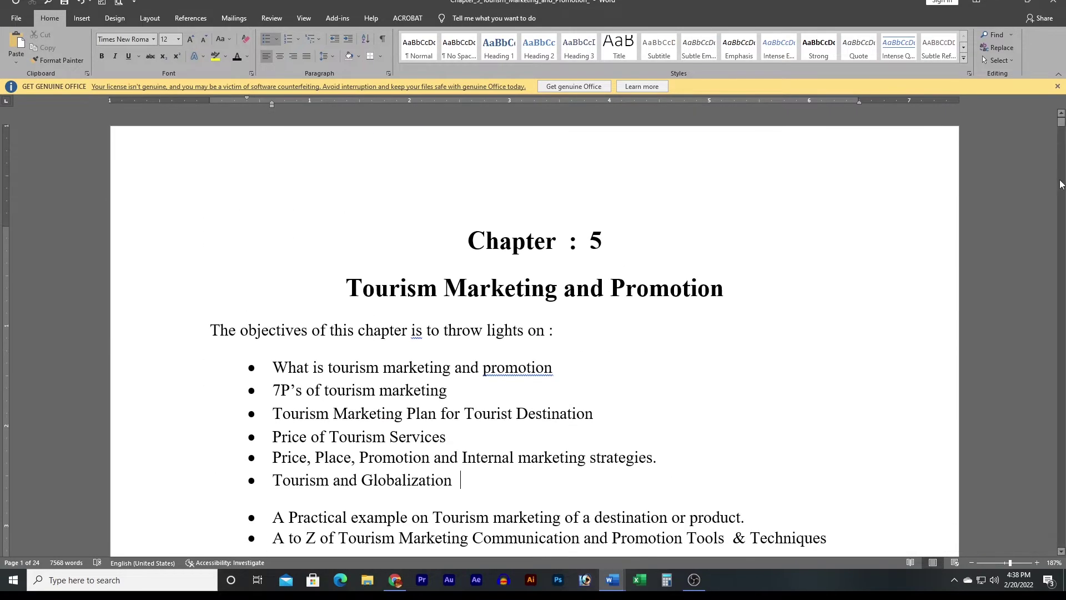
key(ctrl+g)
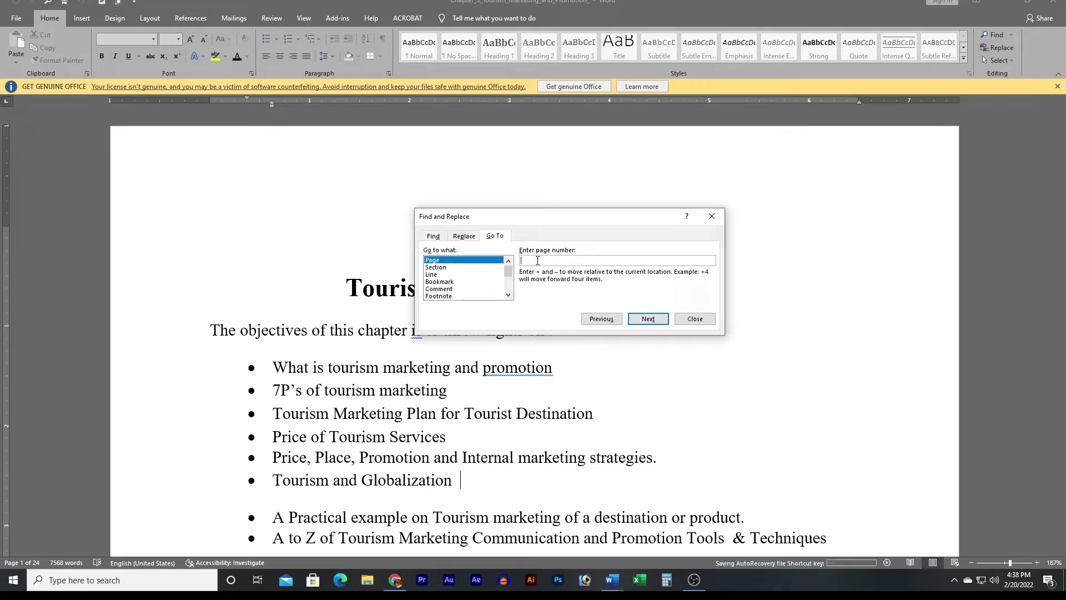
text(15)
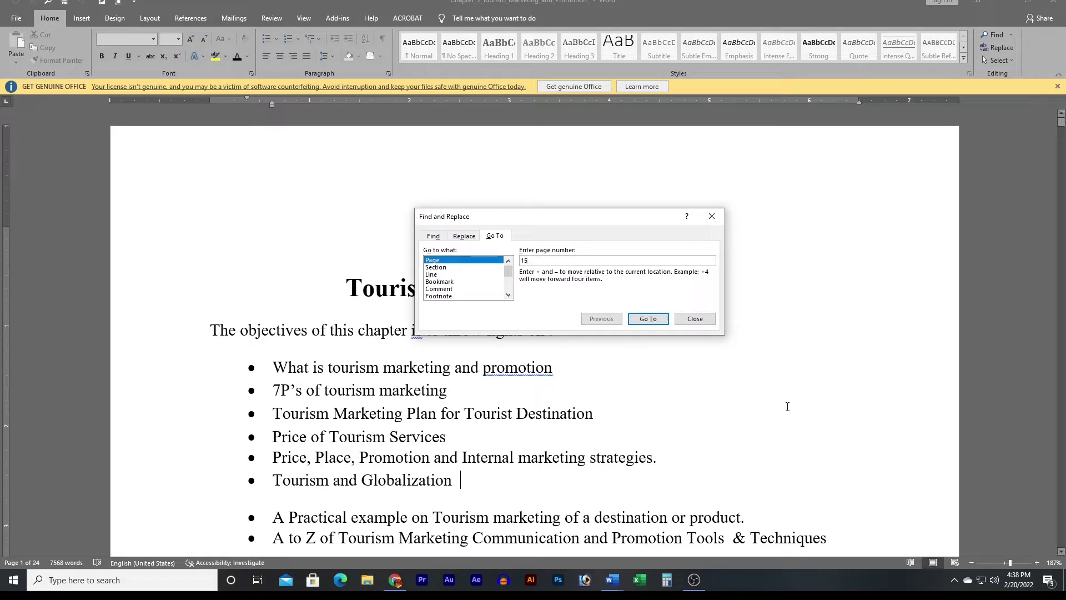
click(647, 318)
text(2)
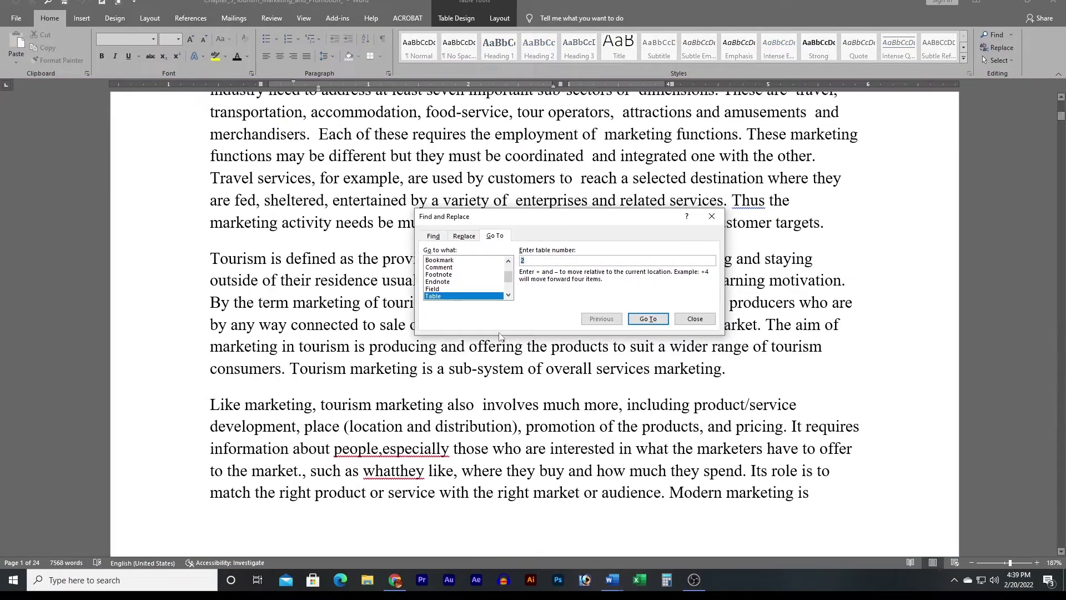
Step through the chapter's tables 1, 2 and 3 in Go To
key(BackSpace)
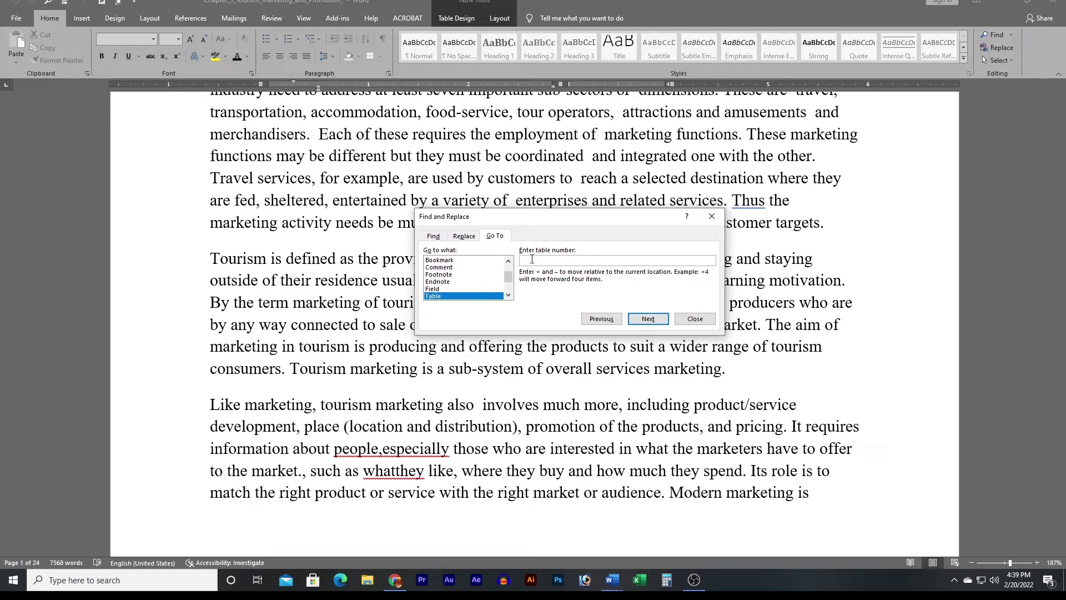
text(1)
click(647, 319)
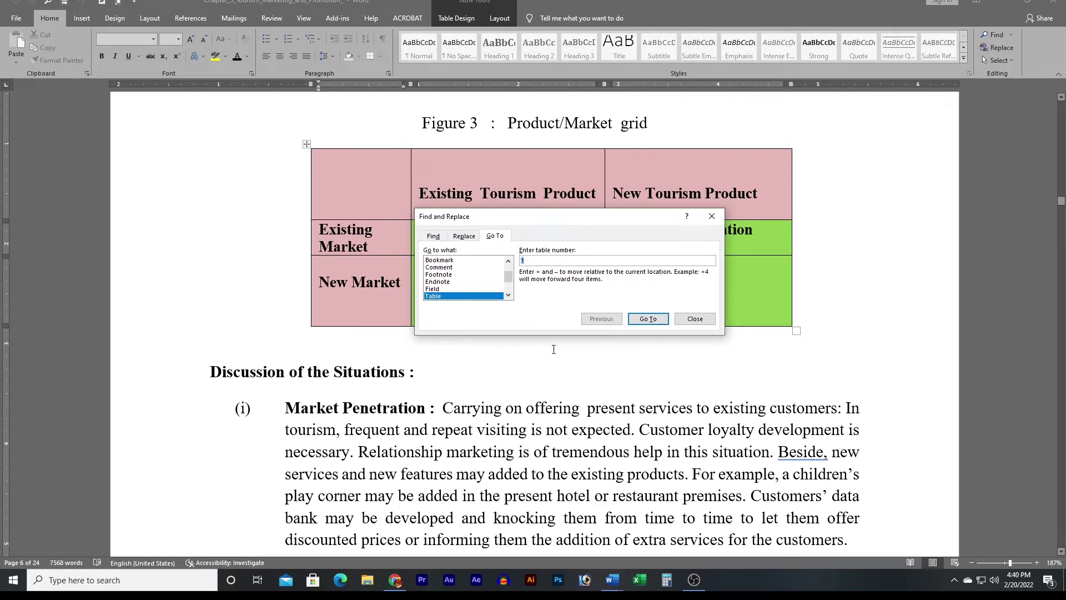
text(2)
click(654, 320)
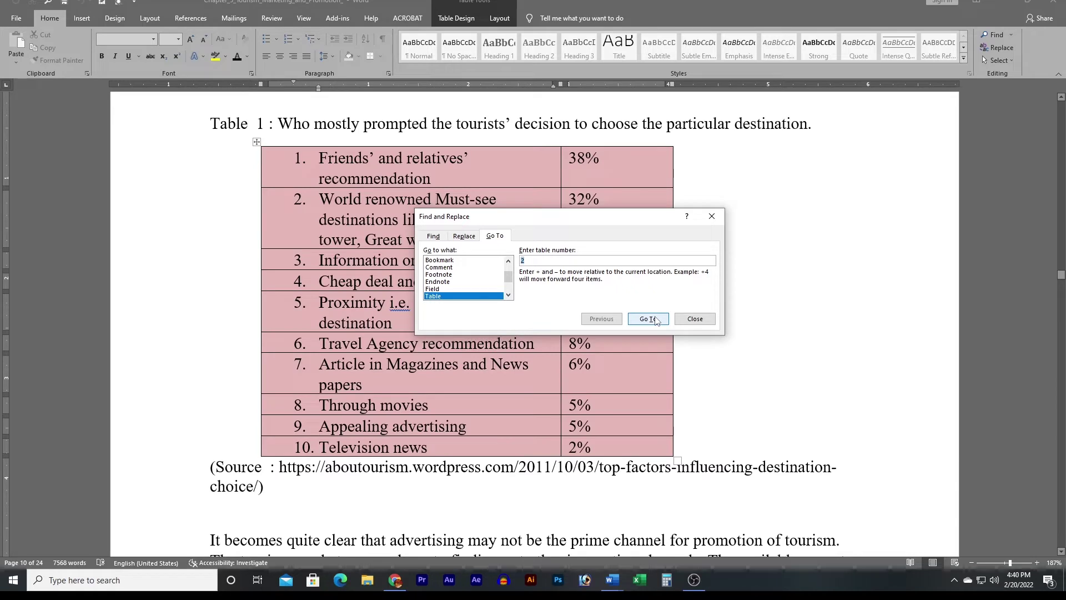
text(3)
click(654, 320)
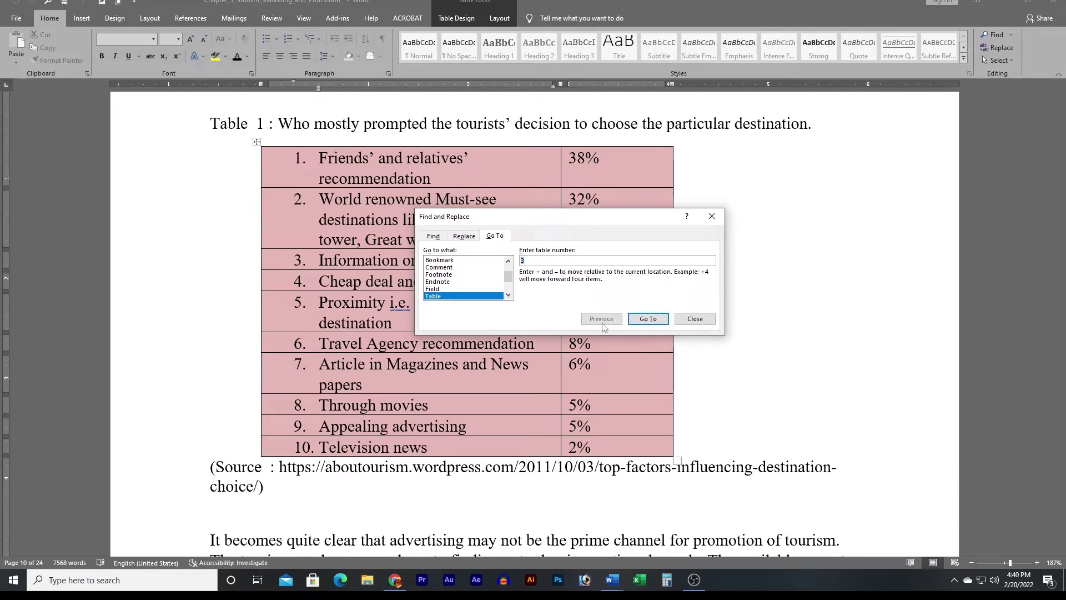
Switch the Go To target from Table to Line and close the dialog
click(508, 261)
click(509, 261)
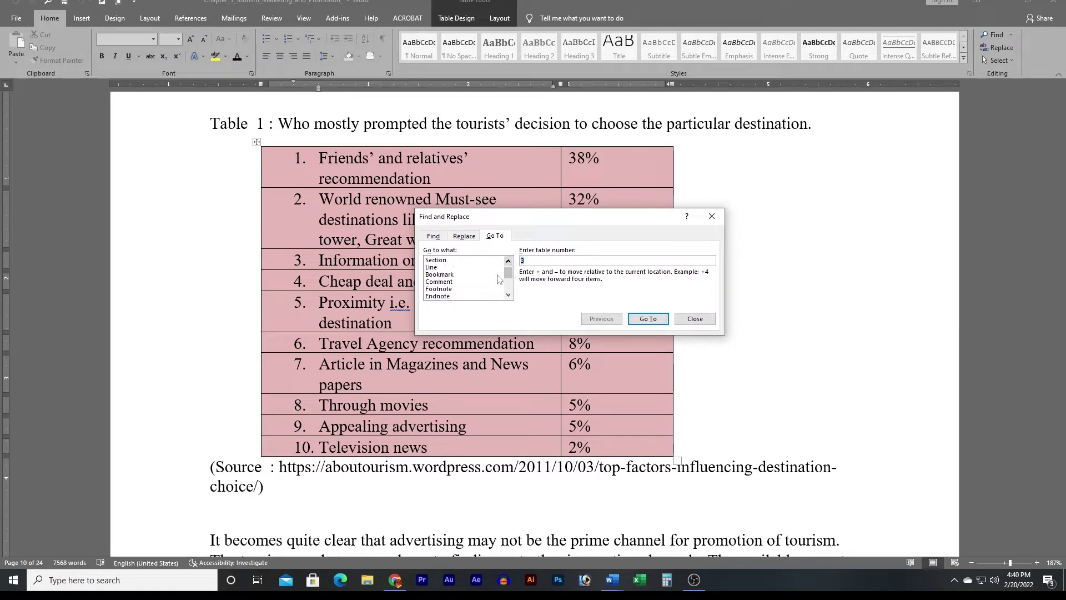
click(444, 268)
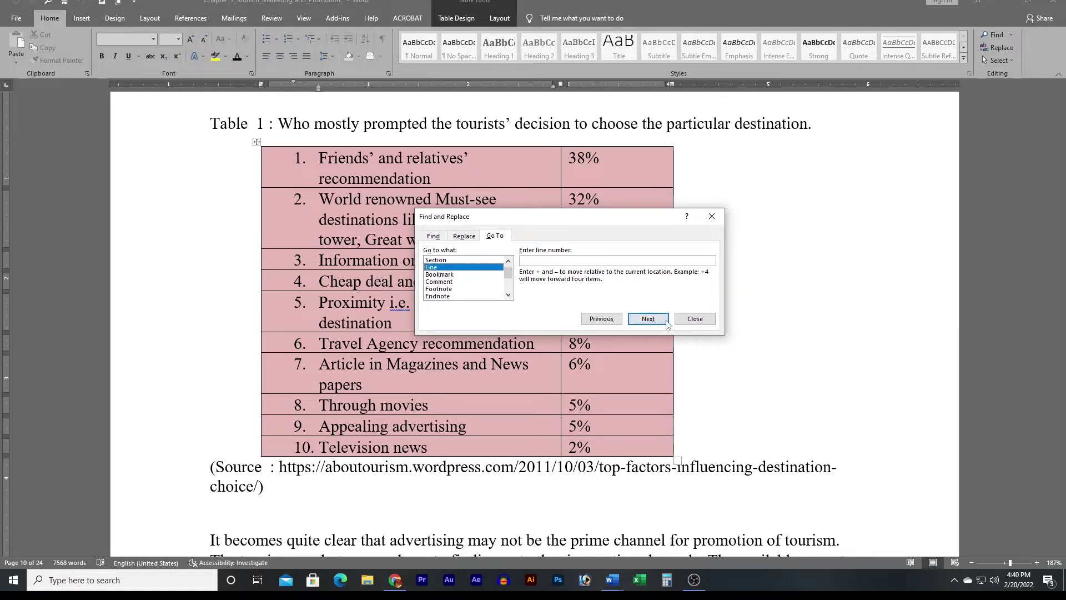
click(696, 318)
Go to line 5 with Ctrl+G, close the dialog, and return to the 'Chapter : 5' title
scroll(544, 373, up, 10)
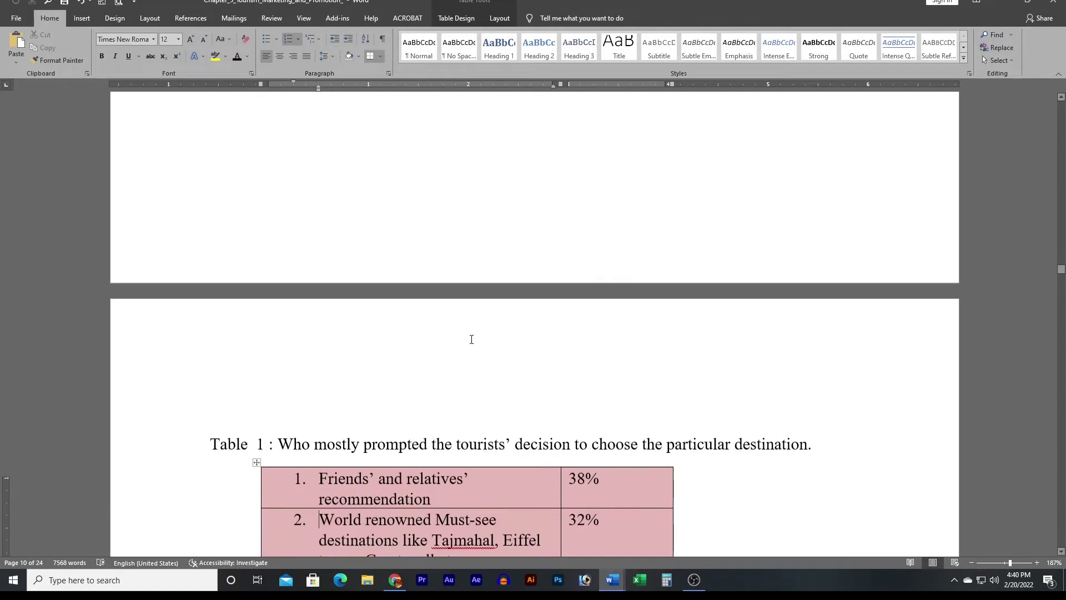
scroll(544, 373, down, 15)
scroll(500, 355, up, 7)
scroll(445, 333, up, 10)
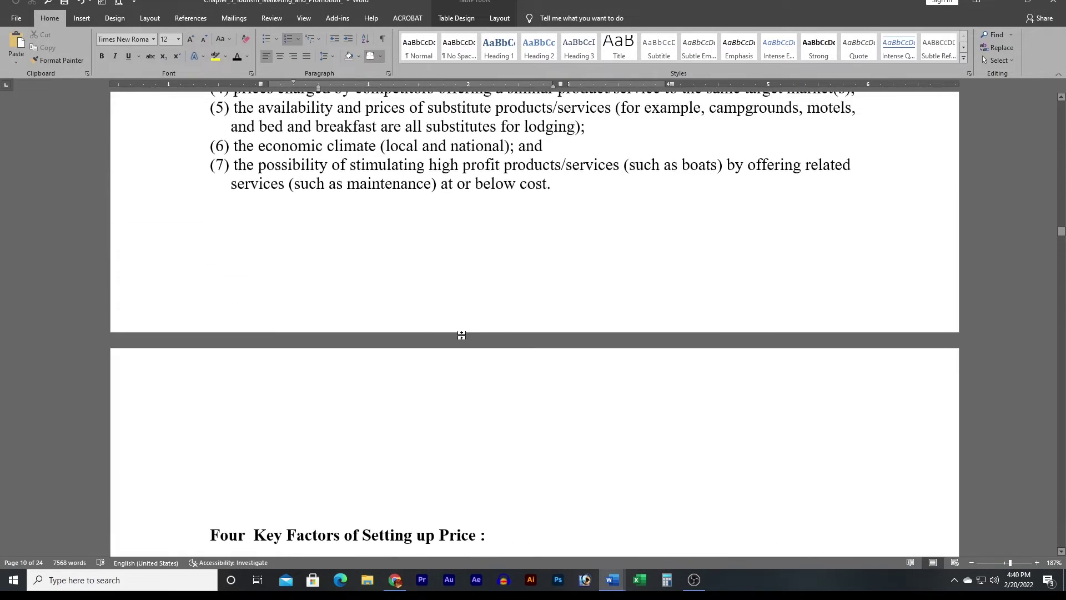
scroll(372, 318, down, 8)
scroll(373, 318, up, 2)
scroll(333, 316, up, 2)
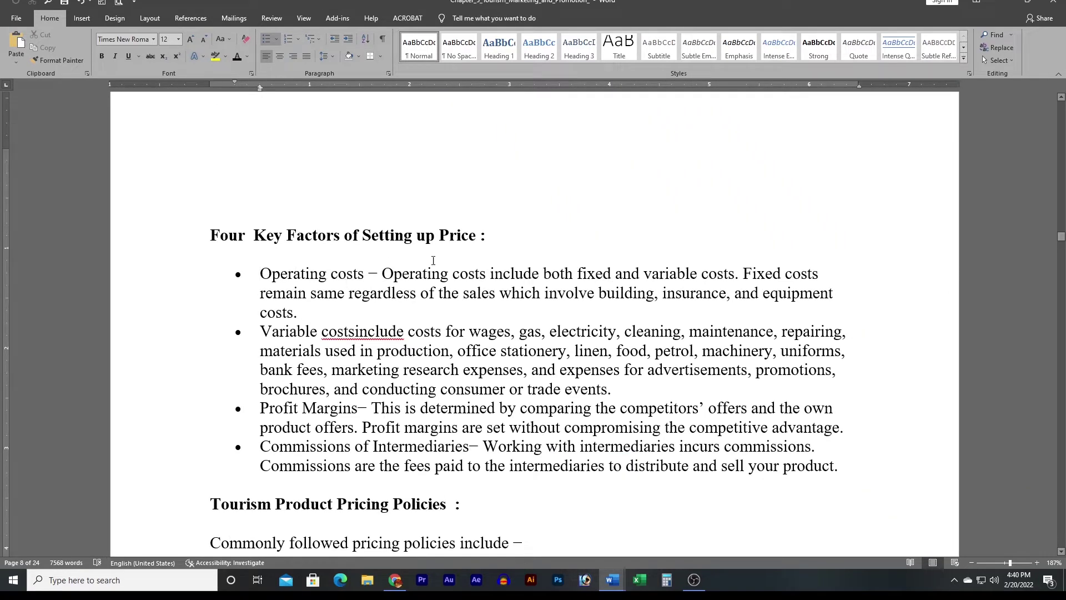
key(ctrl+g)
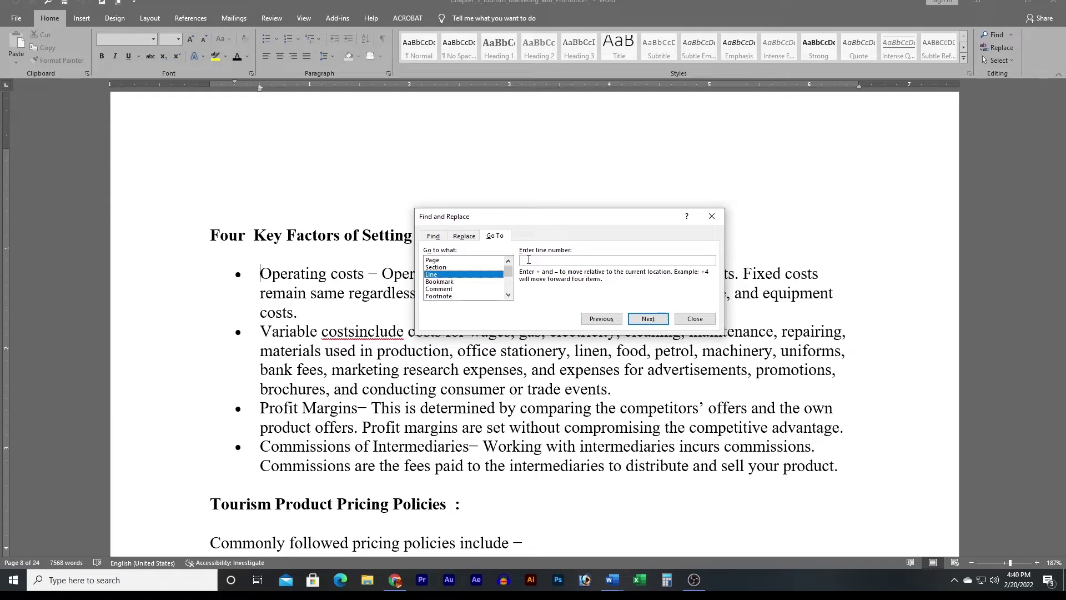
text(5)
click(648, 318)
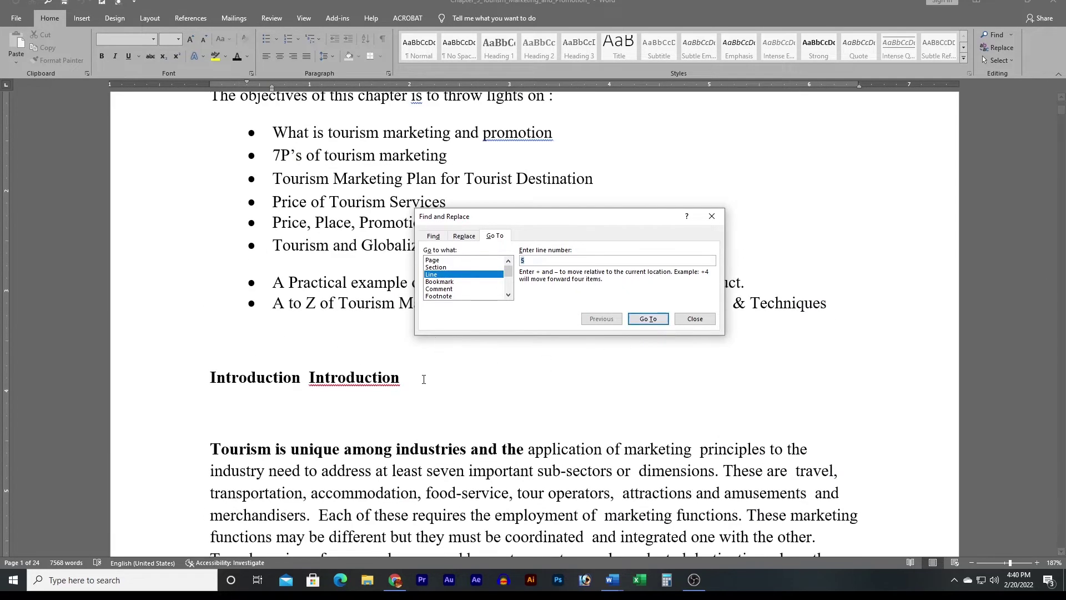
drag(561, 217, 701, 302)
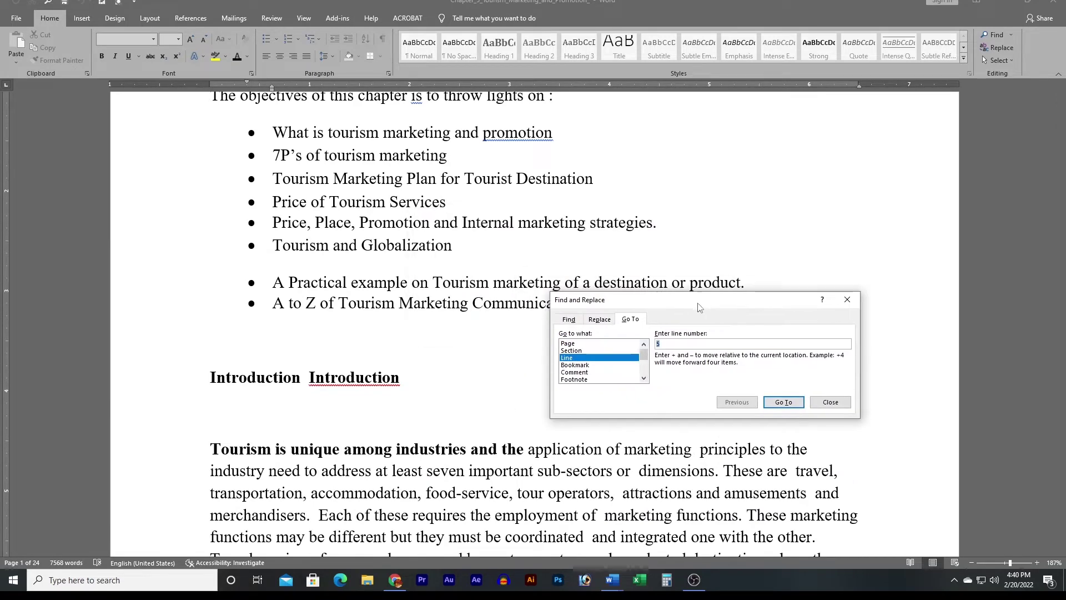
click(833, 404)
scroll(273, 118, up, 3)
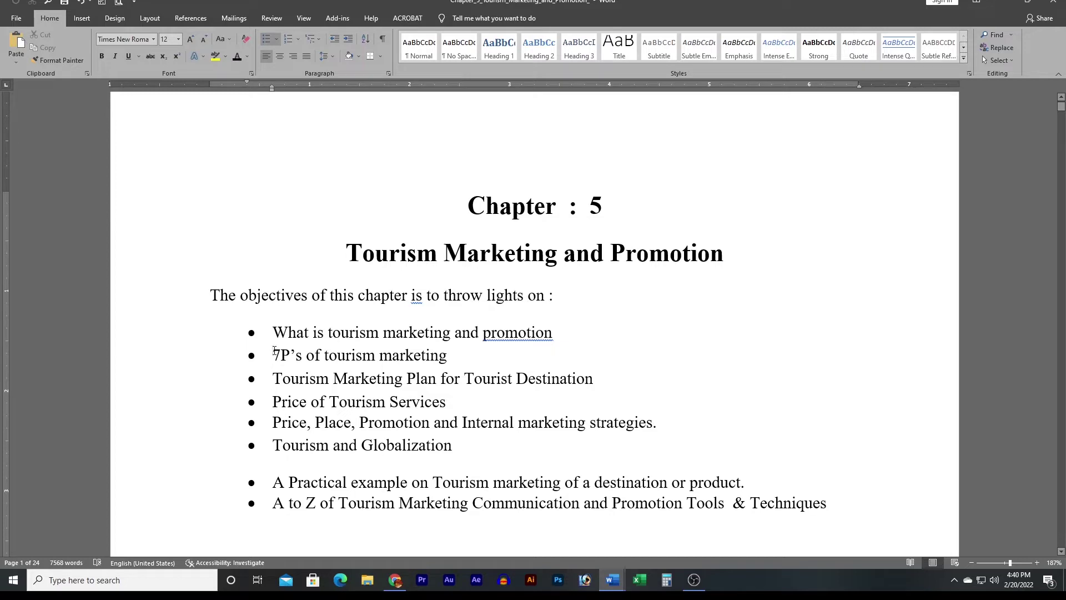
mouse_move(612, 580)
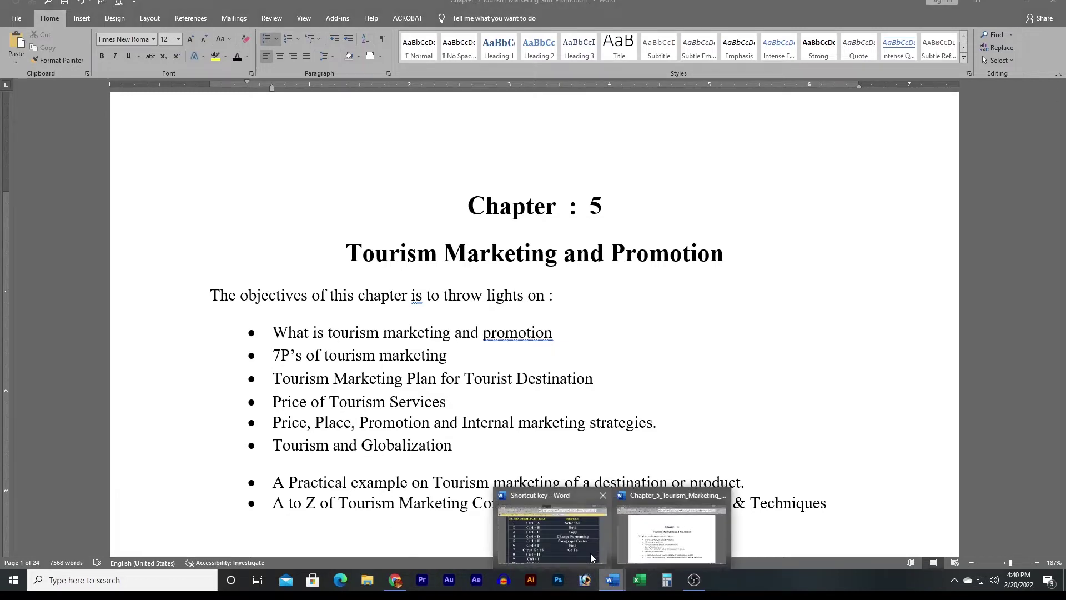
Fill row 8's Ctrl + H description with Replace, then switch back to Chapter 5
click(529, 510)
scroll(529, 510, down, 3)
scroll(500, 388, down, 1)
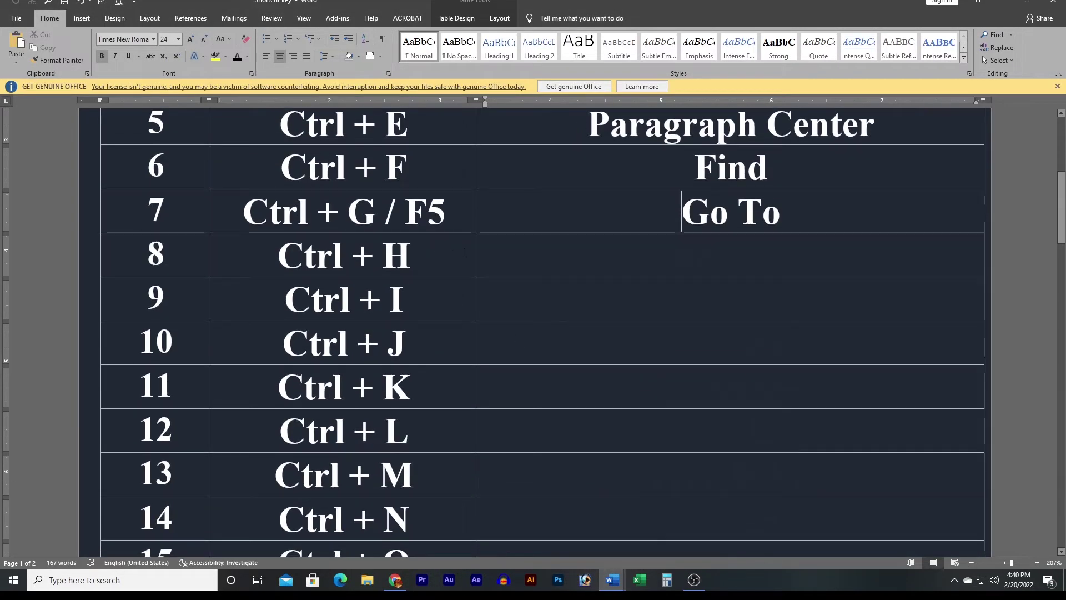
click(478, 262)
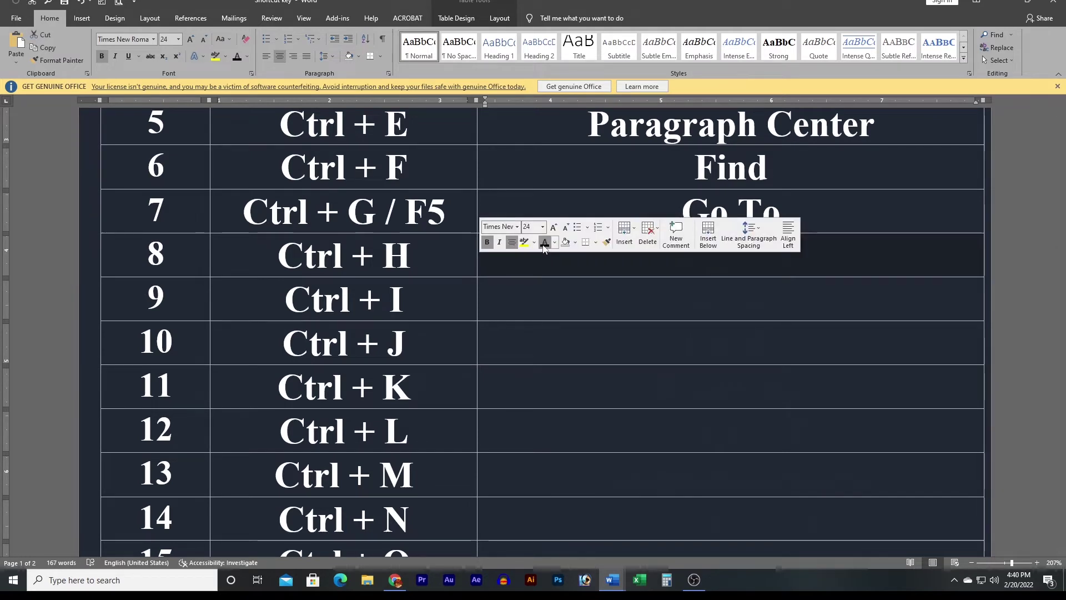
click(543, 244)
key(Down)
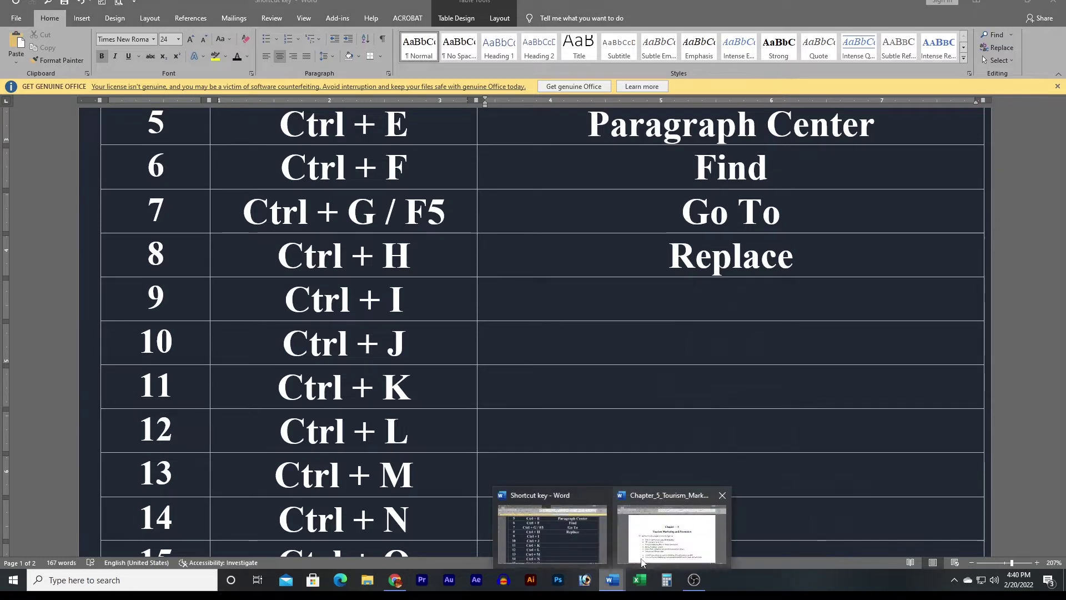
click(672, 520)
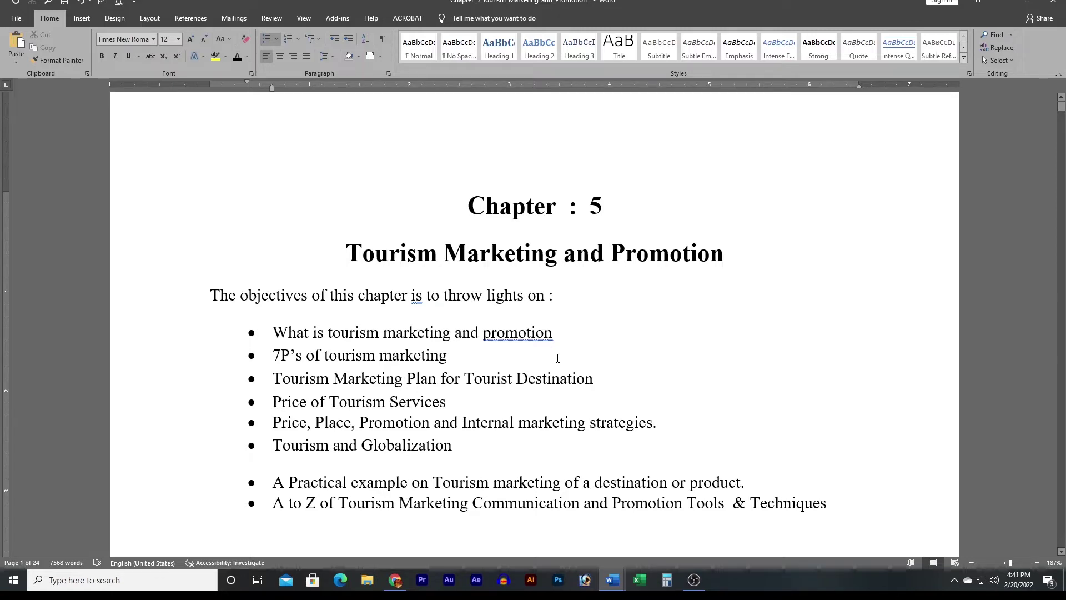
Replace the bulleted occurrences of 'Promotion' with 'Demotion' using Ctrl+H
key(ctrl+h)
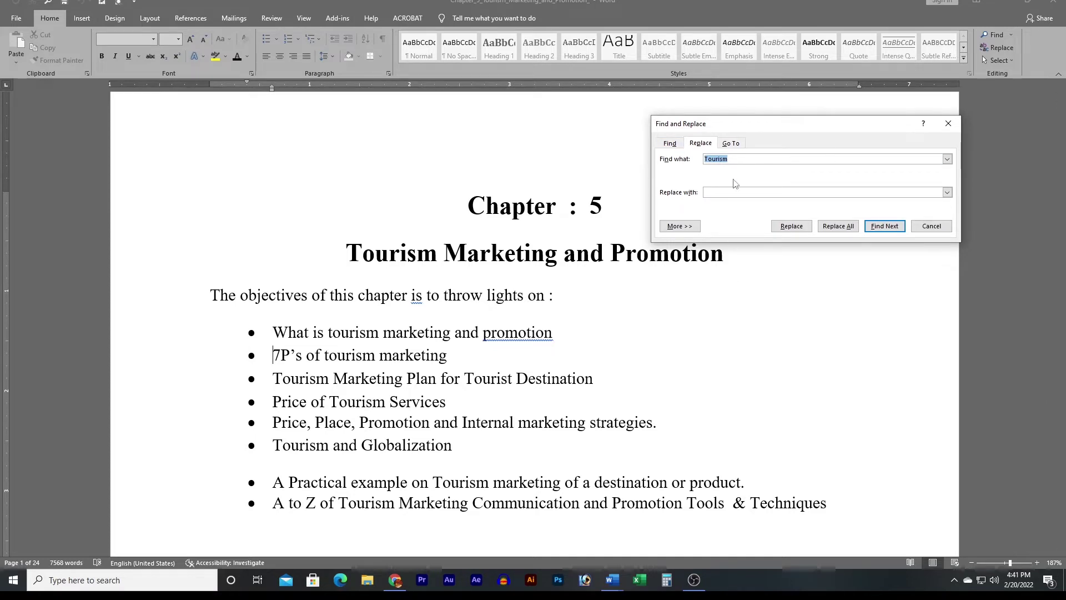
text(Prom)
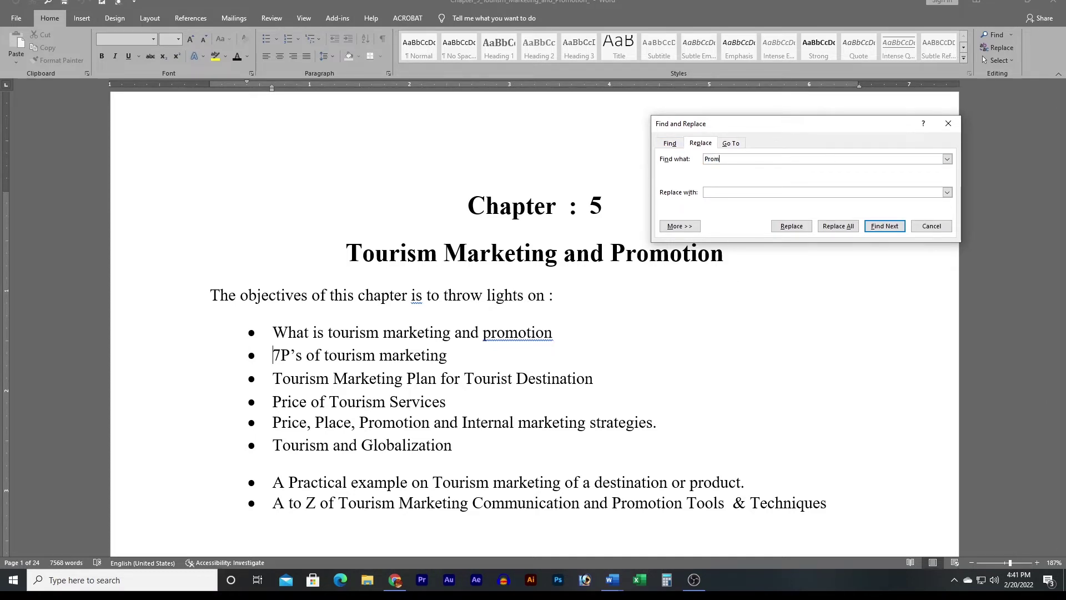
text(otion)
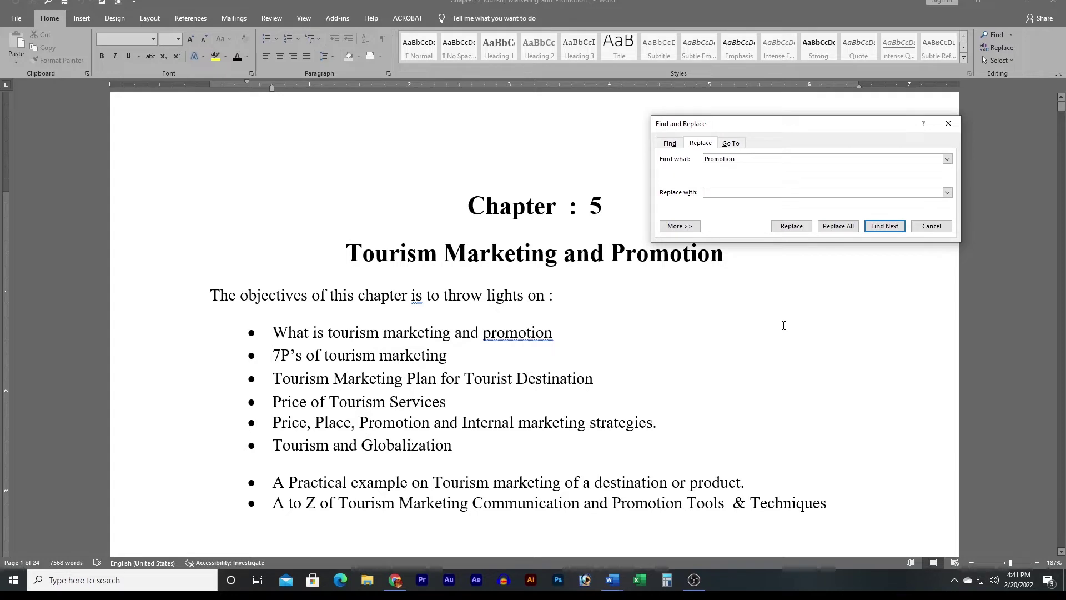
key(Tab)
text(De)
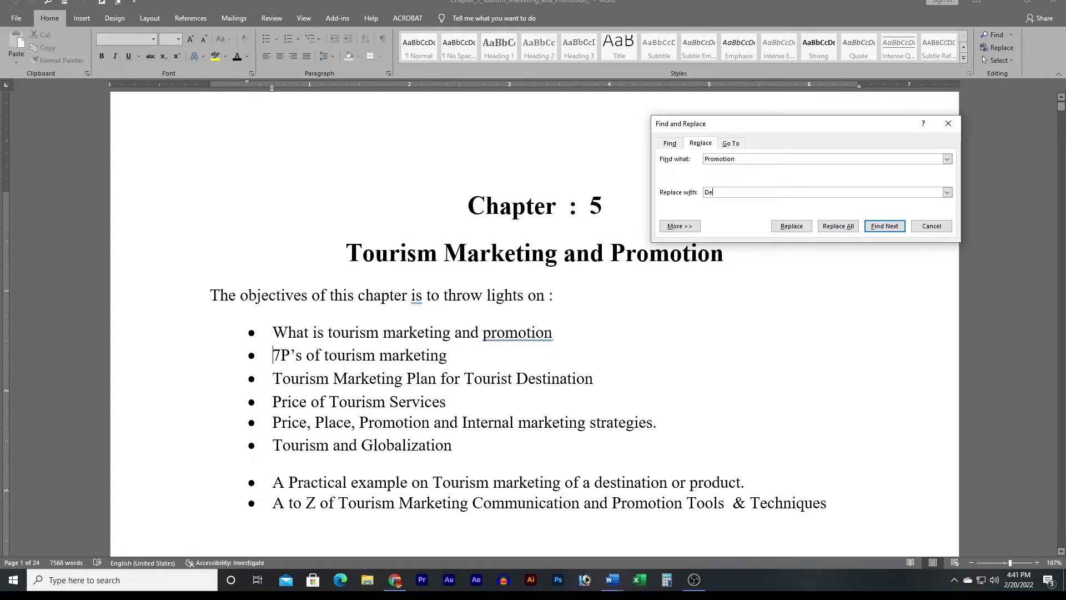
text(motion)
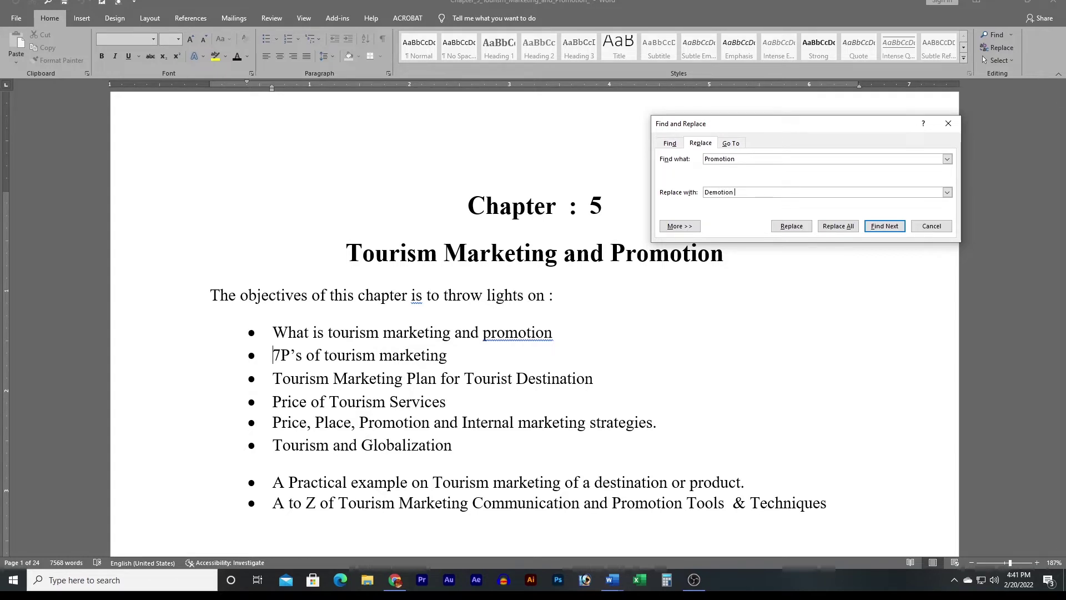
key(Return)
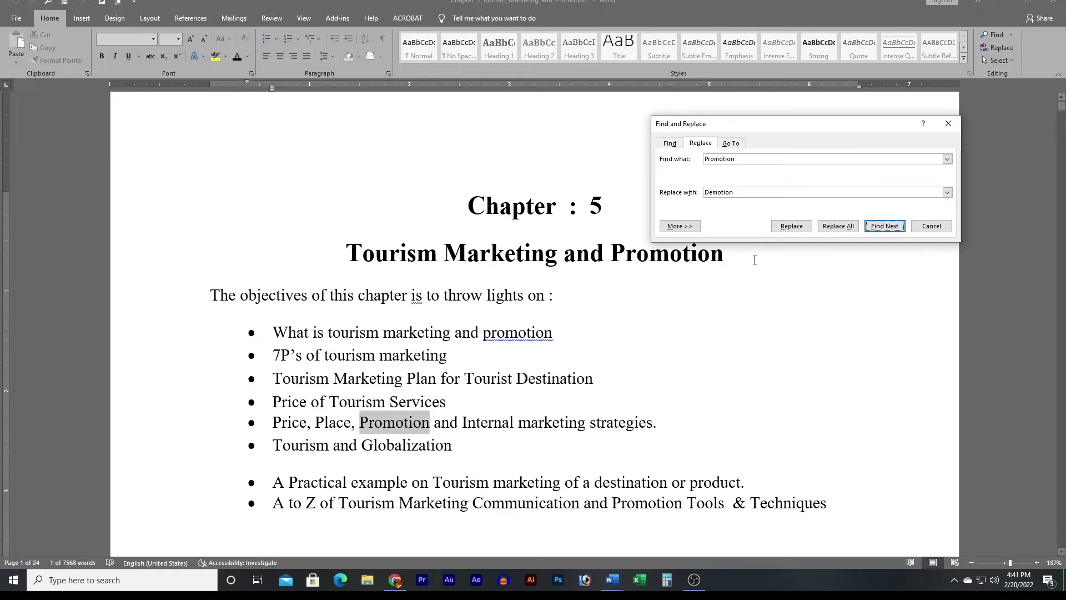
click(791, 226)
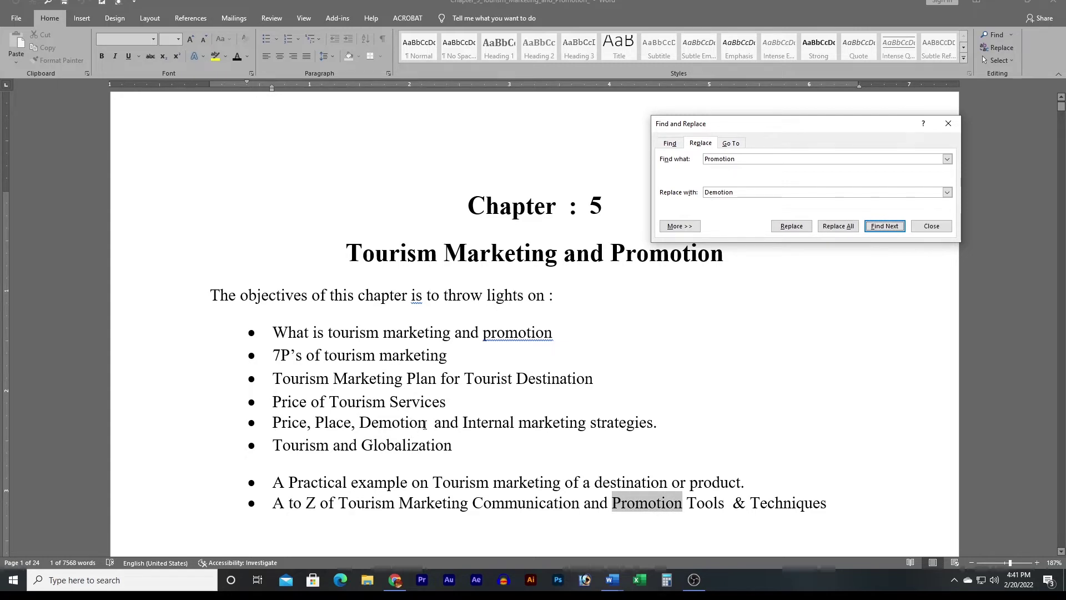
click(793, 231)
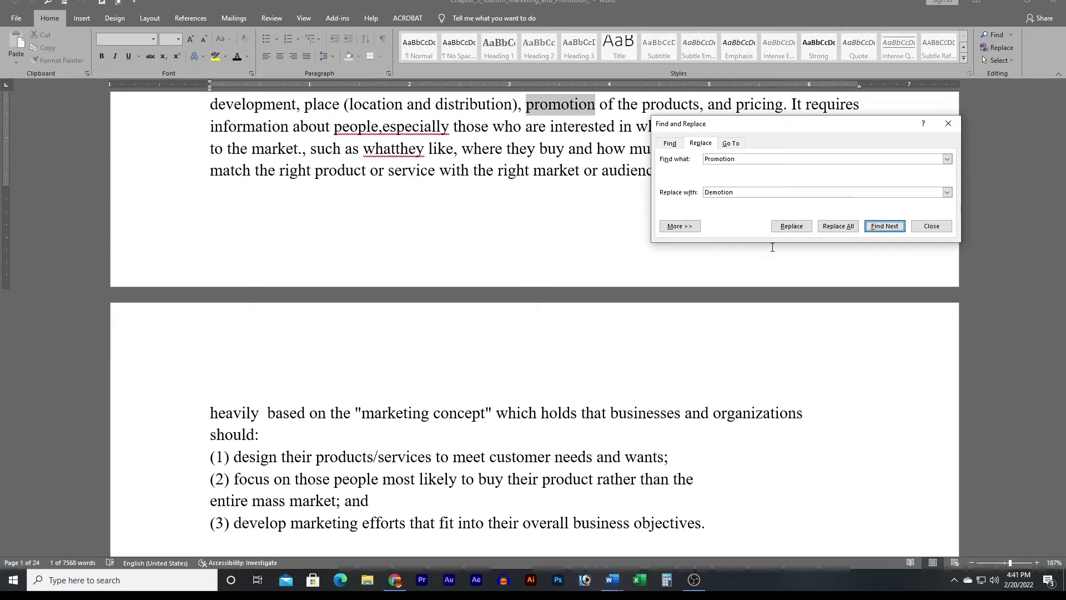
Close the Replace dialog and return to the shortcut key table document
drag(780, 124, 817, 205)
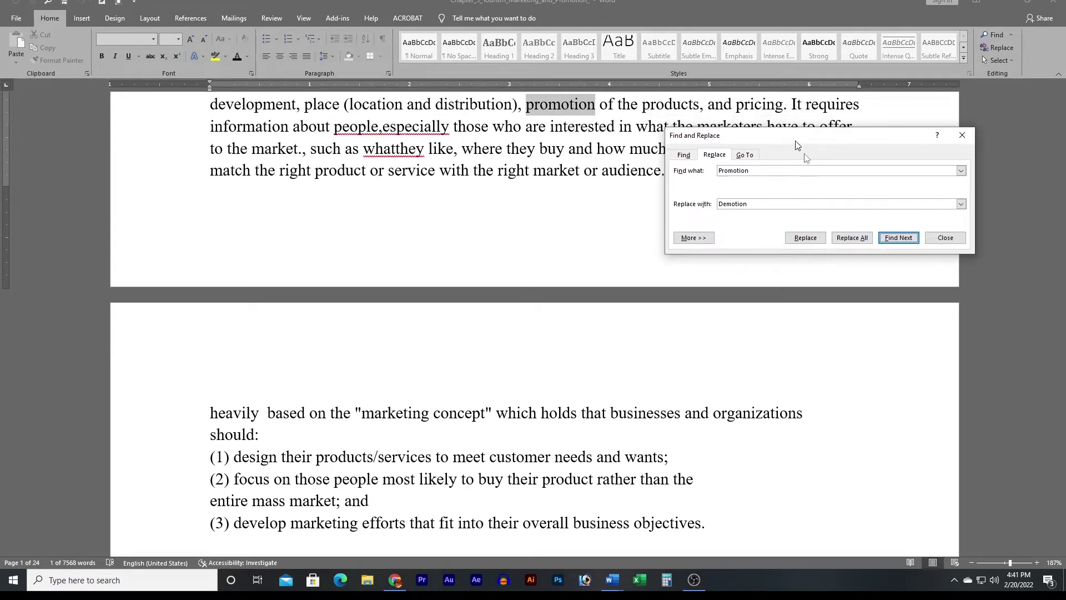
scroll(512, 293, up, 3)
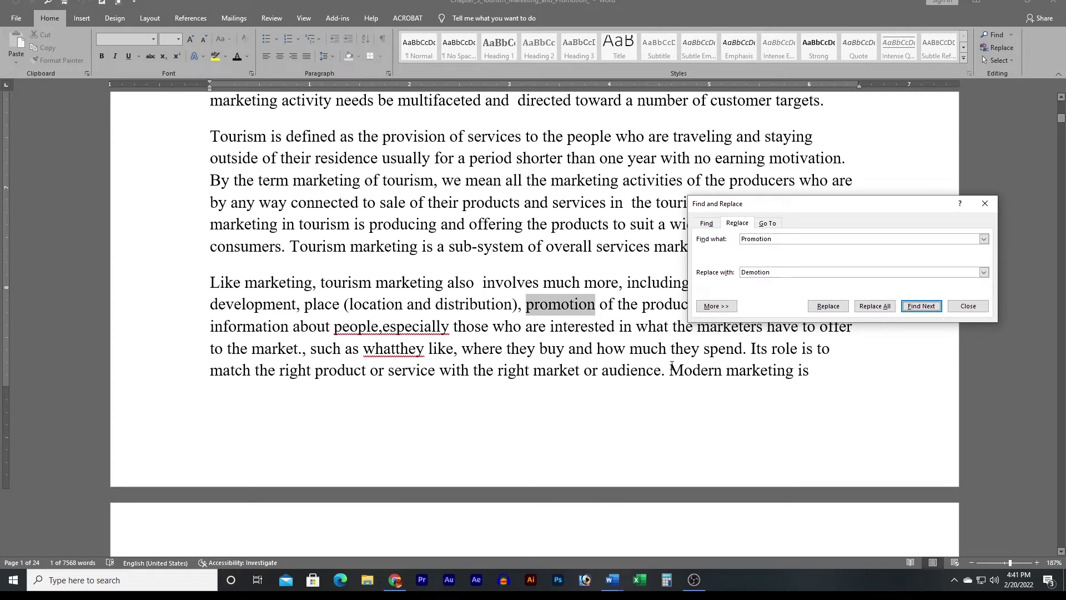
click(968, 306)
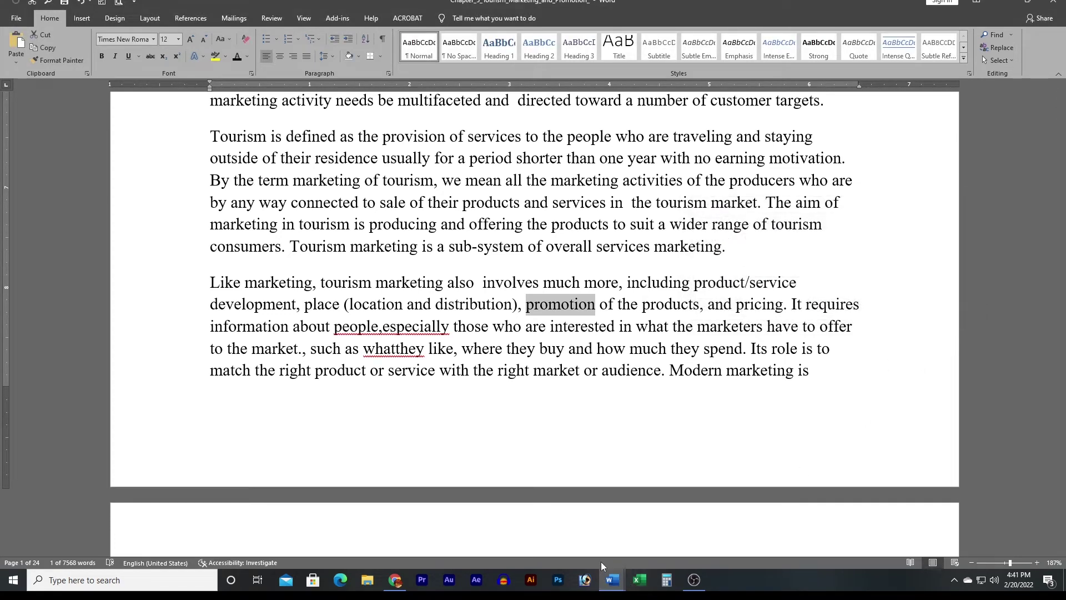
click(612, 580)
click(572, 529)
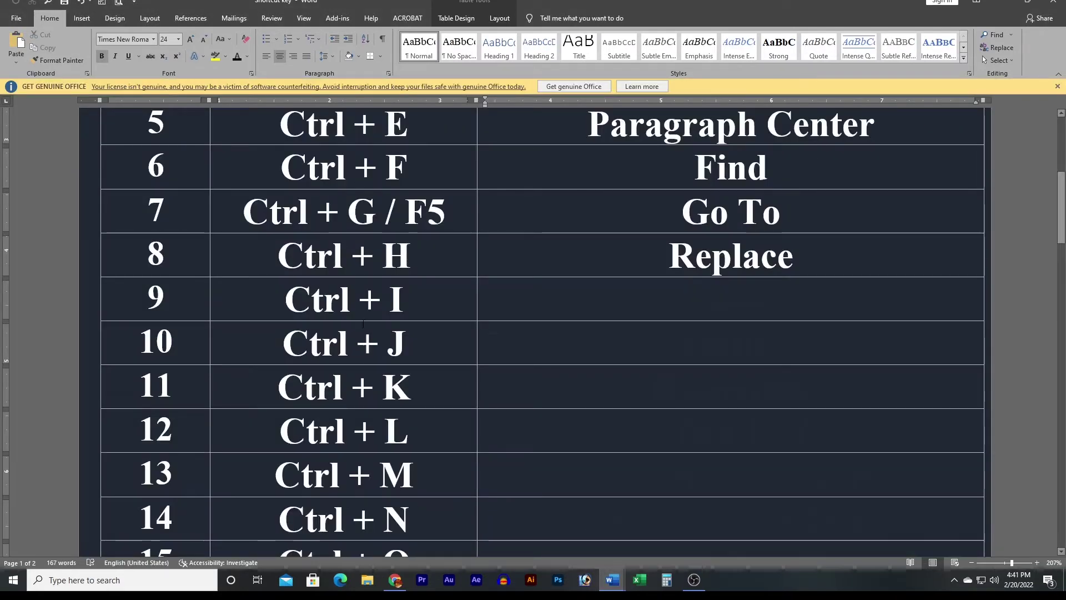
Enter Italic in row 9, then toggle italic on and off the chapter's opening line
click(477, 302)
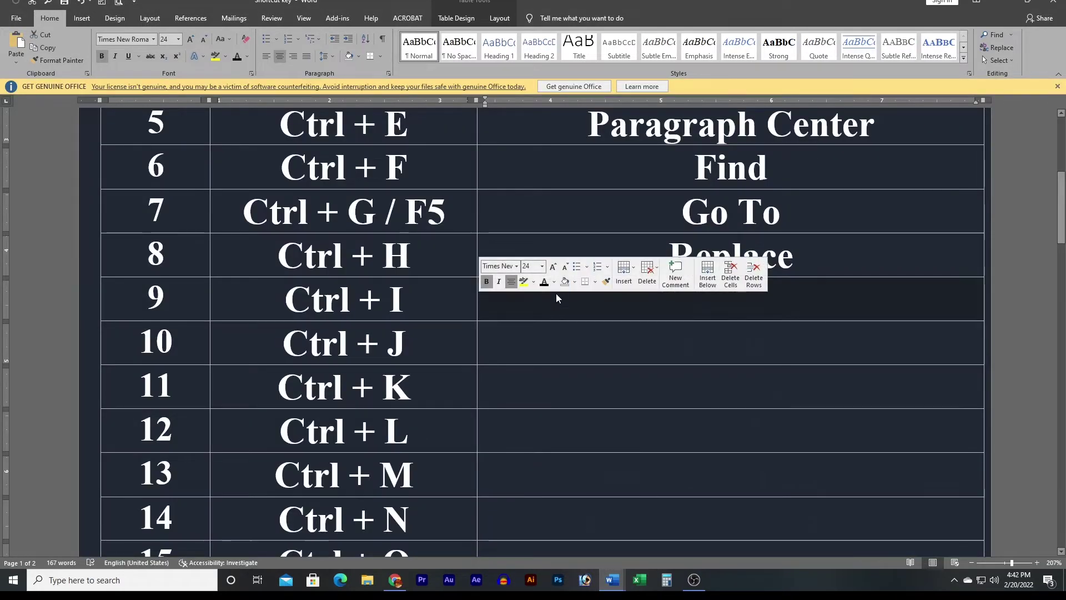
text(Italic)
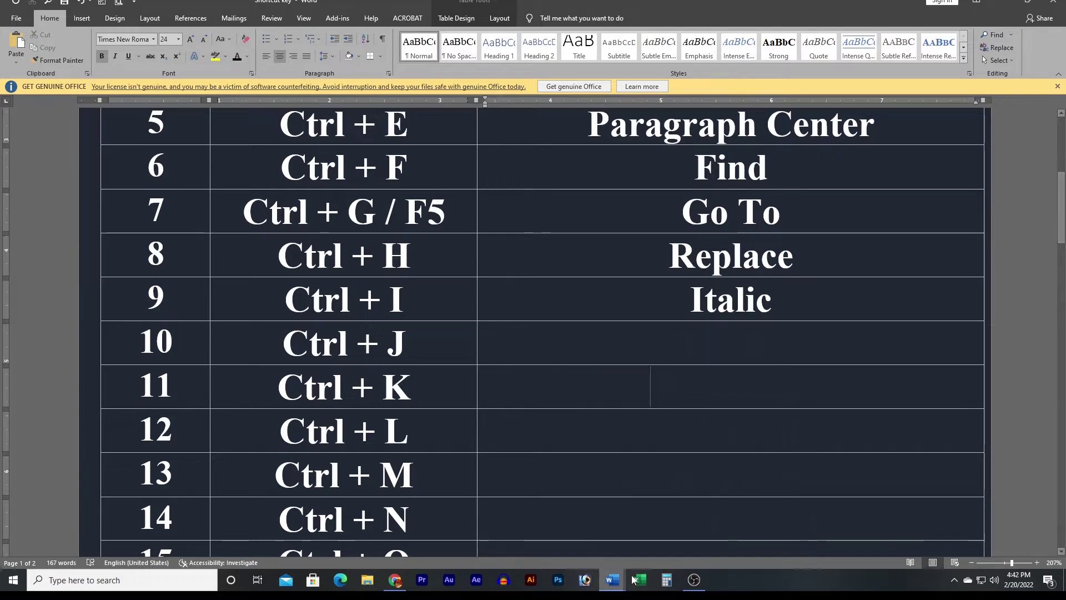
mouse_move(611, 579)
click(674, 528)
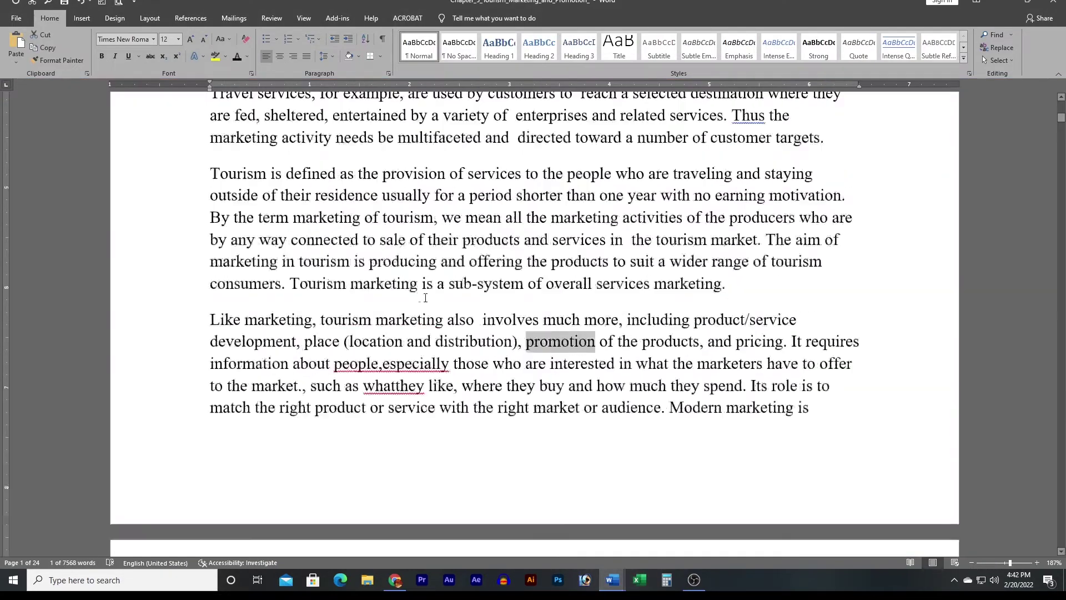
scroll(425, 297, up, 6)
scroll(334, 250, down, 2)
scroll(250, 183, down, 2)
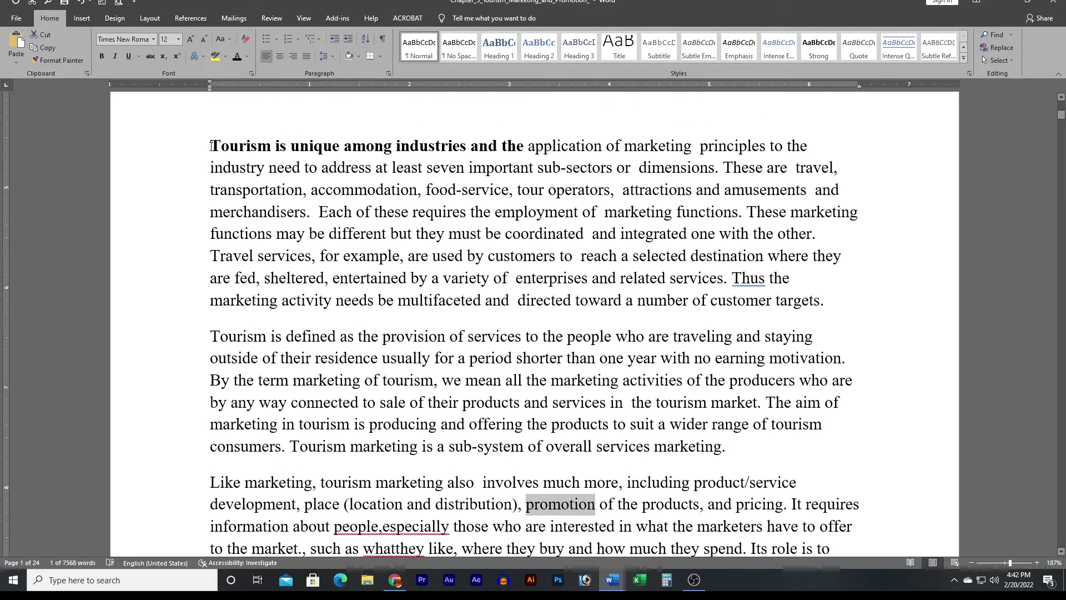
click(202, 147)
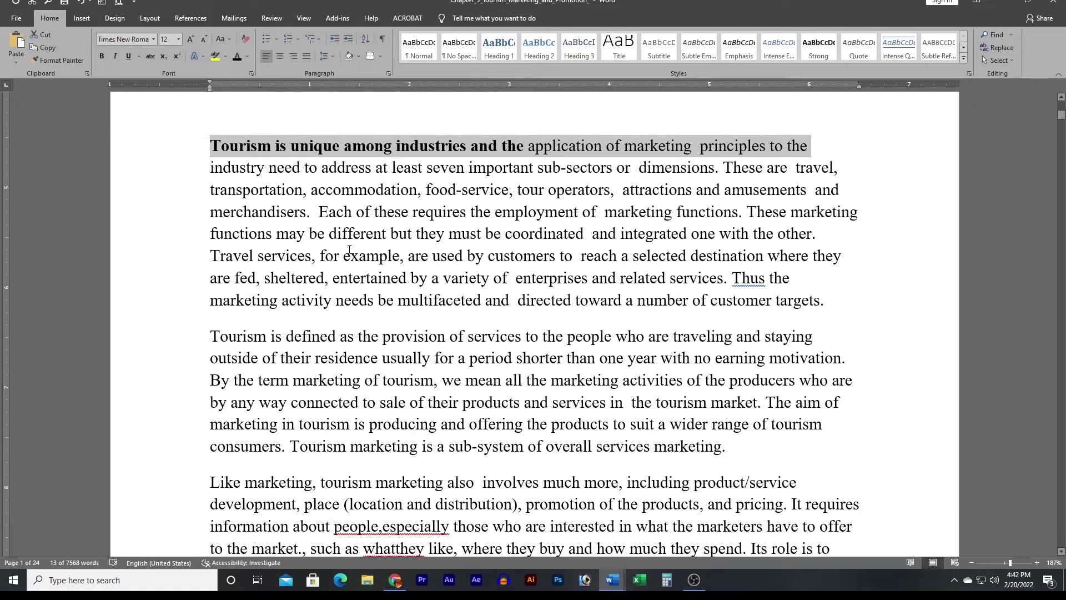
key(ctrl+i)
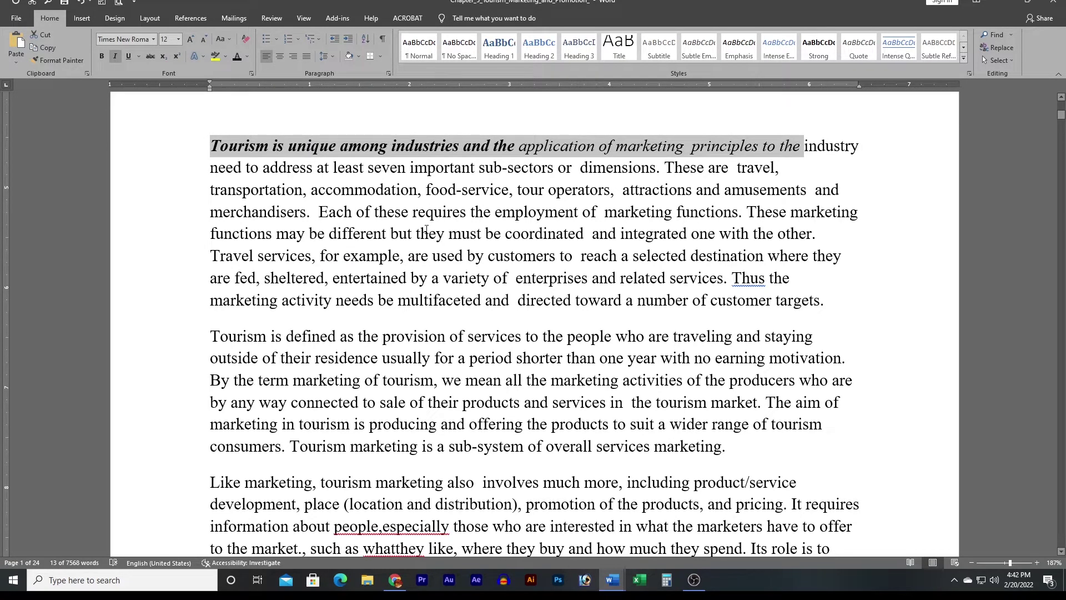
key(ctrl+i)
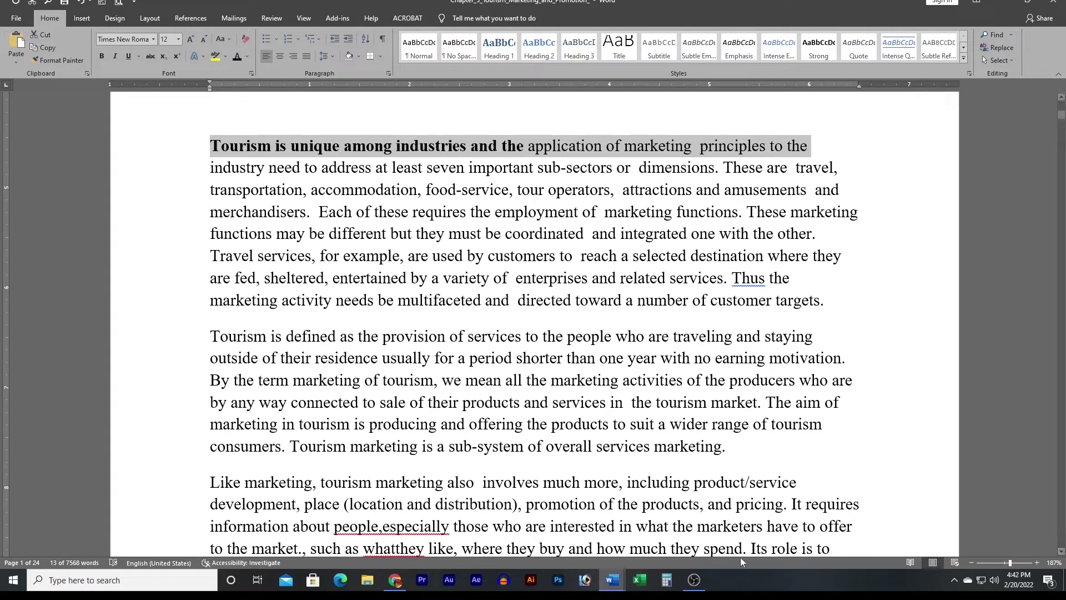
Fill row 10's Ctrl + J description cell with Justify in the shortcut table
click(612, 580)
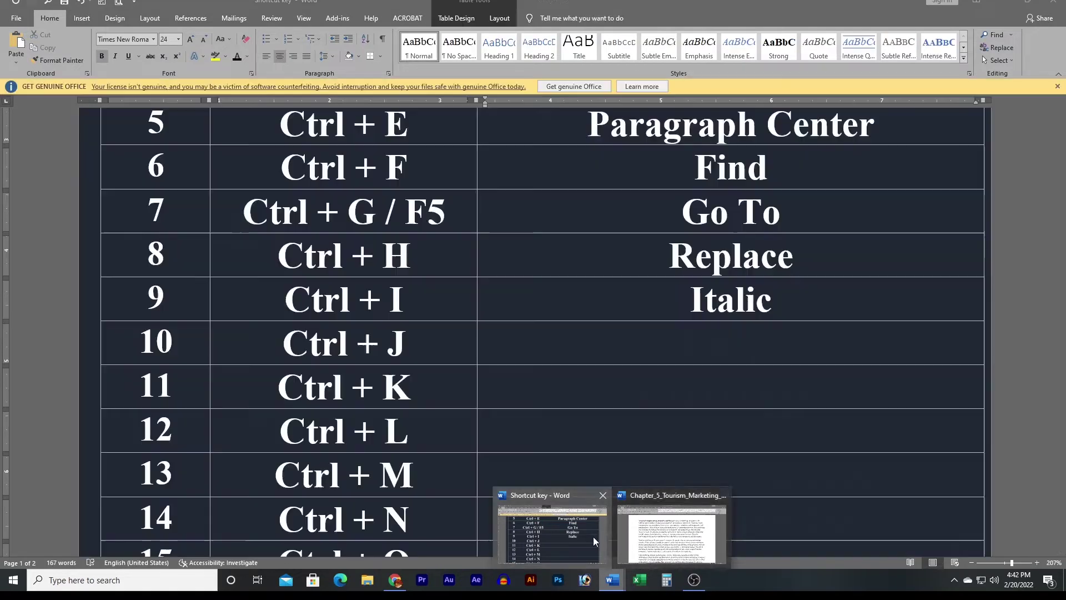
click(593, 536)
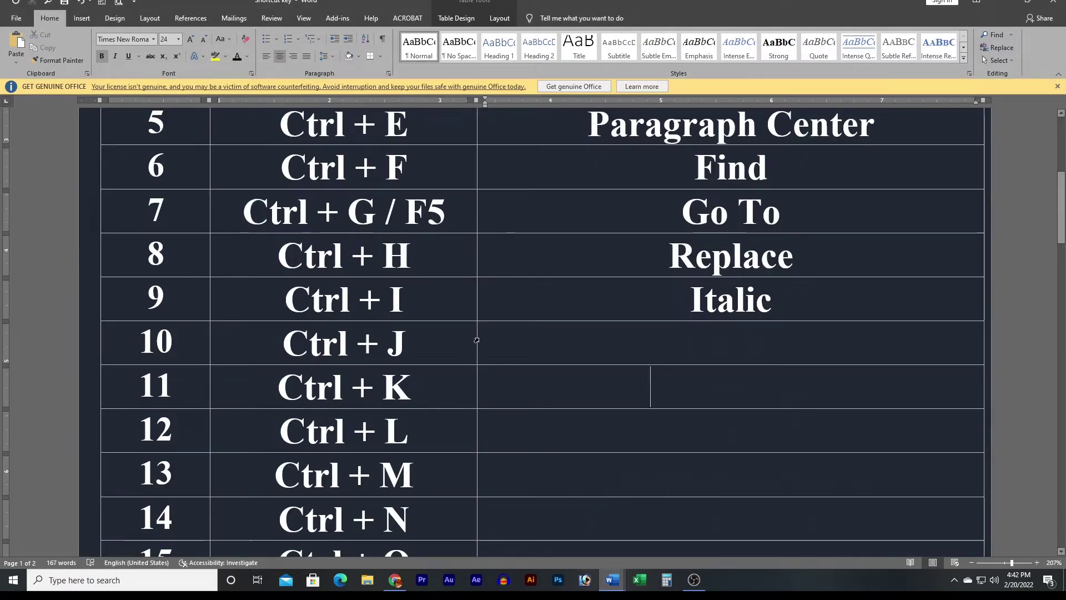
right_click(581, 340)
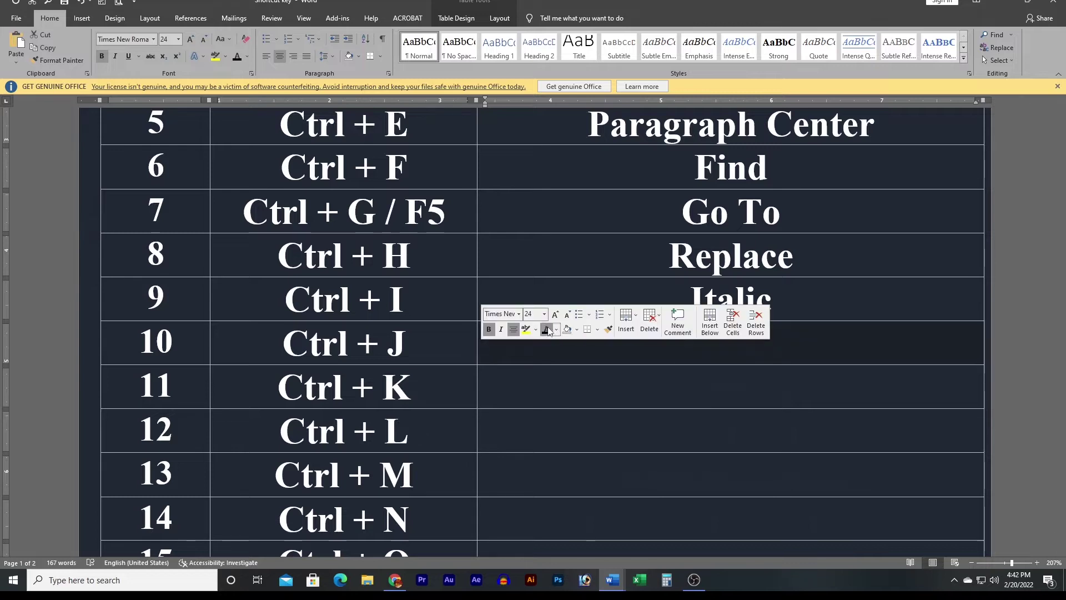
click(574, 389)
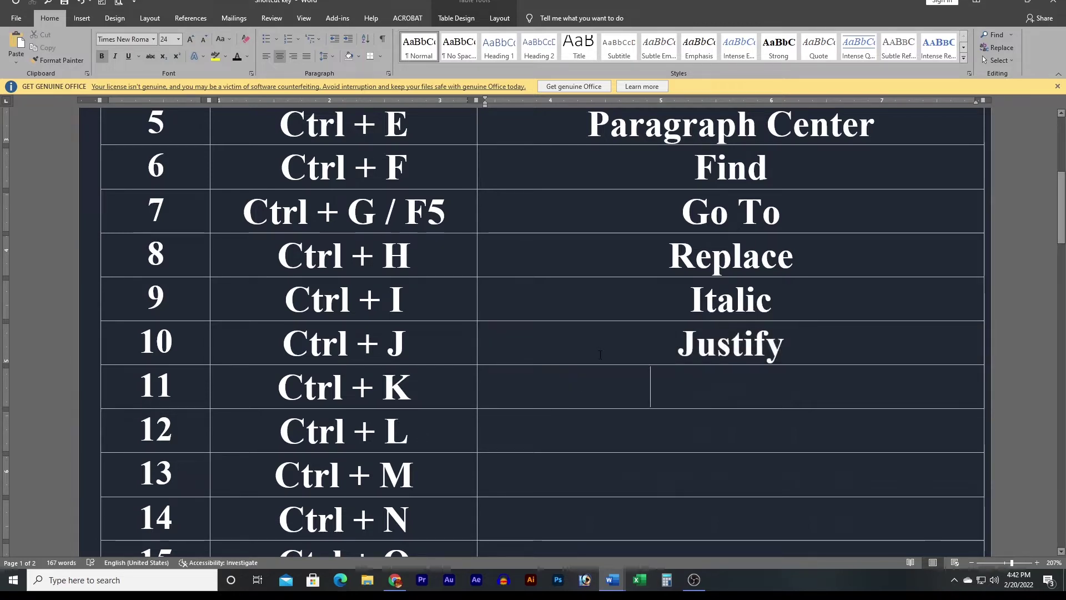
mouse_move(611, 579)
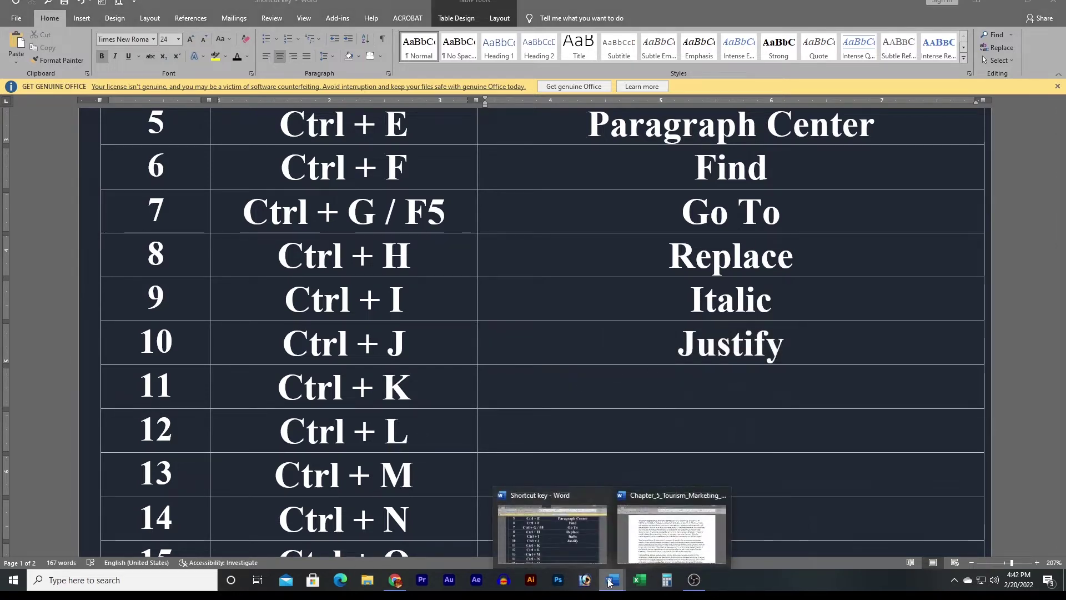
Justify the chapter's first paragraph with Ctrl+J, then return to the shortcut table
click(678, 524)
scroll(678, 405, up, 1)
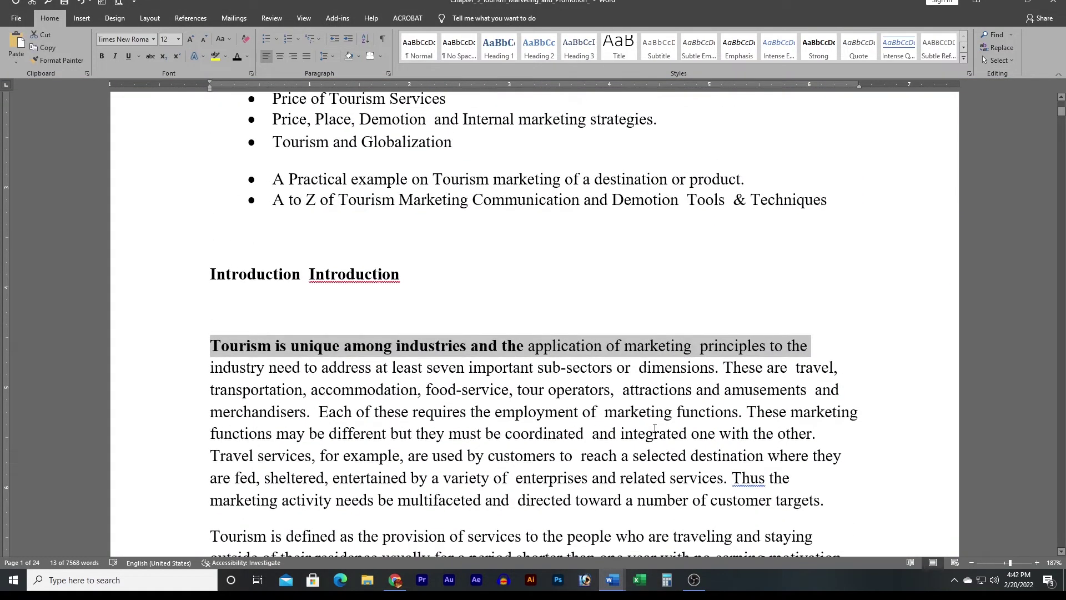
scroll(653, 427, down, 3)
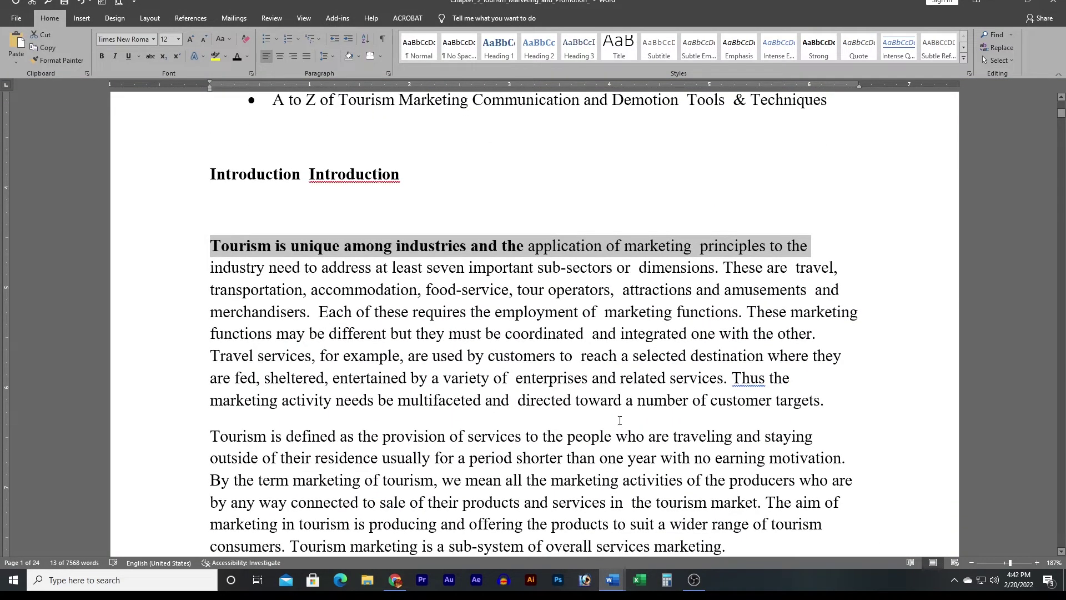
scroll(620, 421, down, 3)
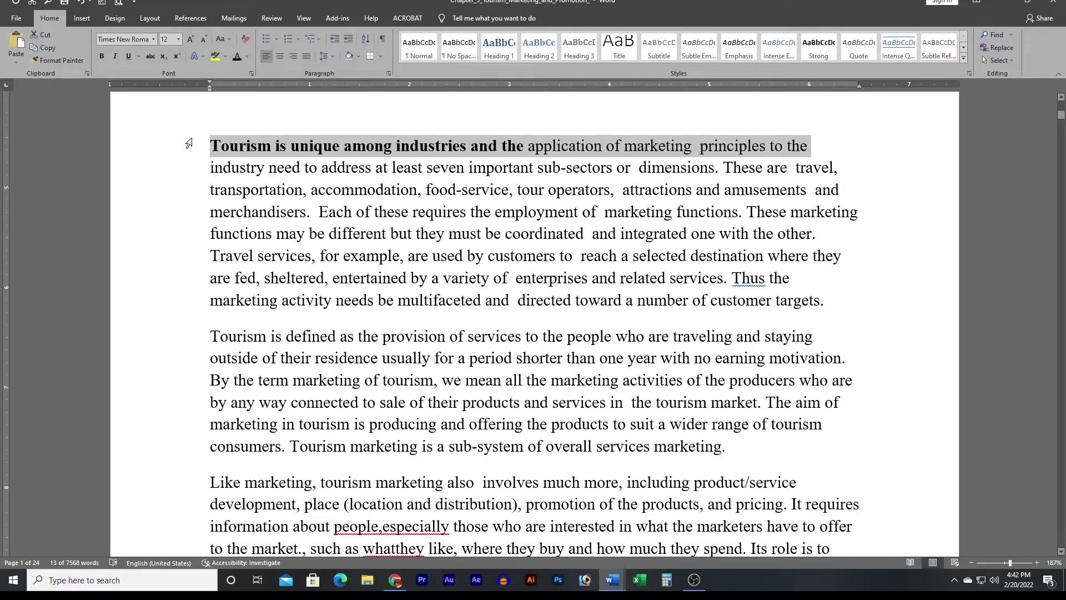
drag(188, 145, 172, 305)
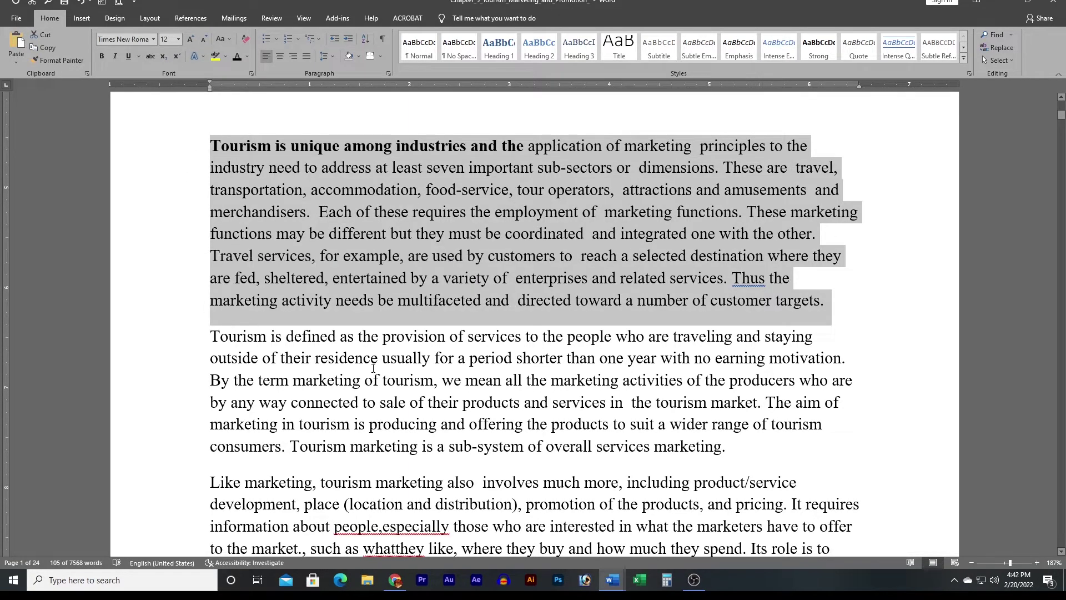
key(ctrl+j)
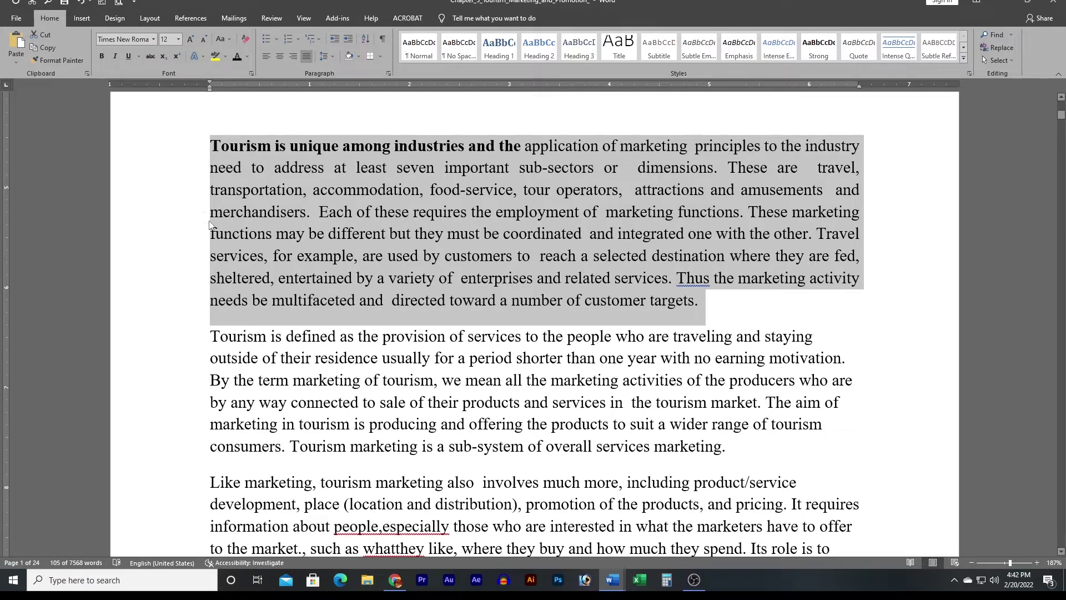
click(536, 257)
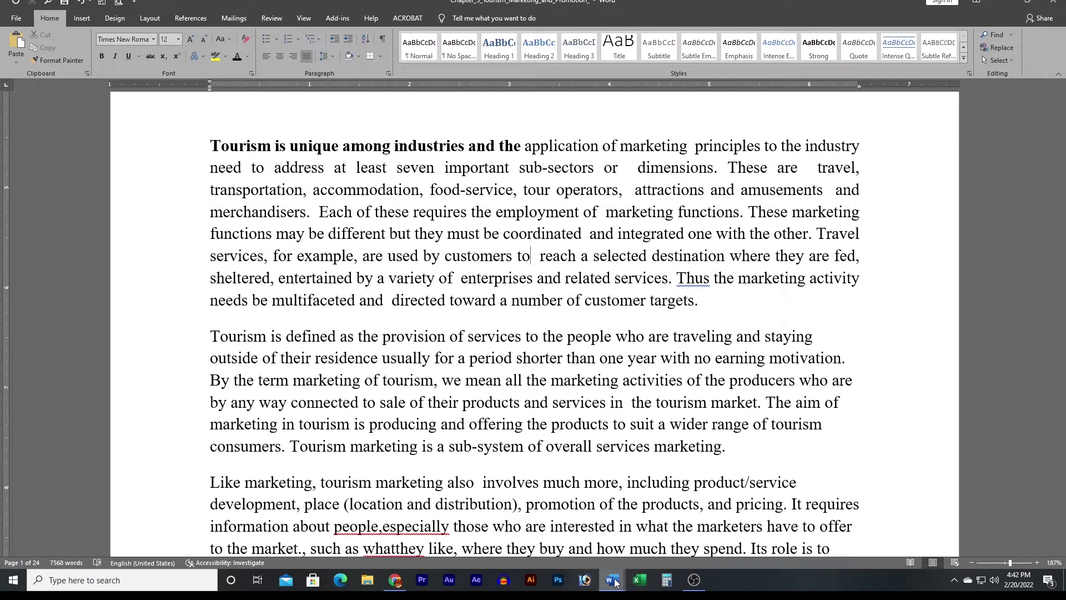
mouse_move(612, 579)
click(587, 545)
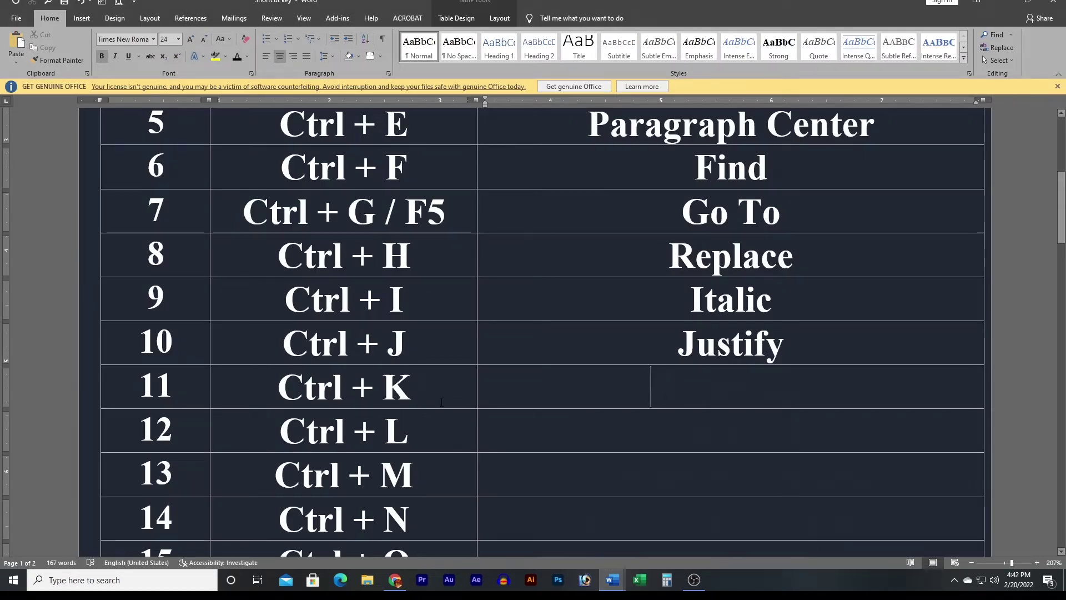
Enter Hyperlink as the Ctrl + K description in row 11
right_click(478, 402)
text(Hyperlink)
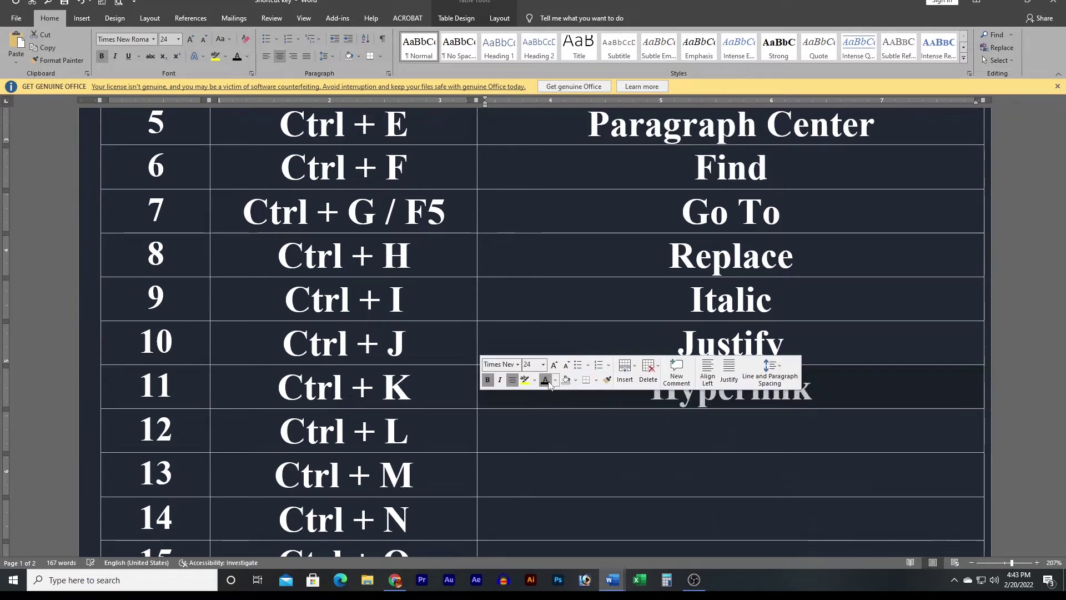
click(561, 424)
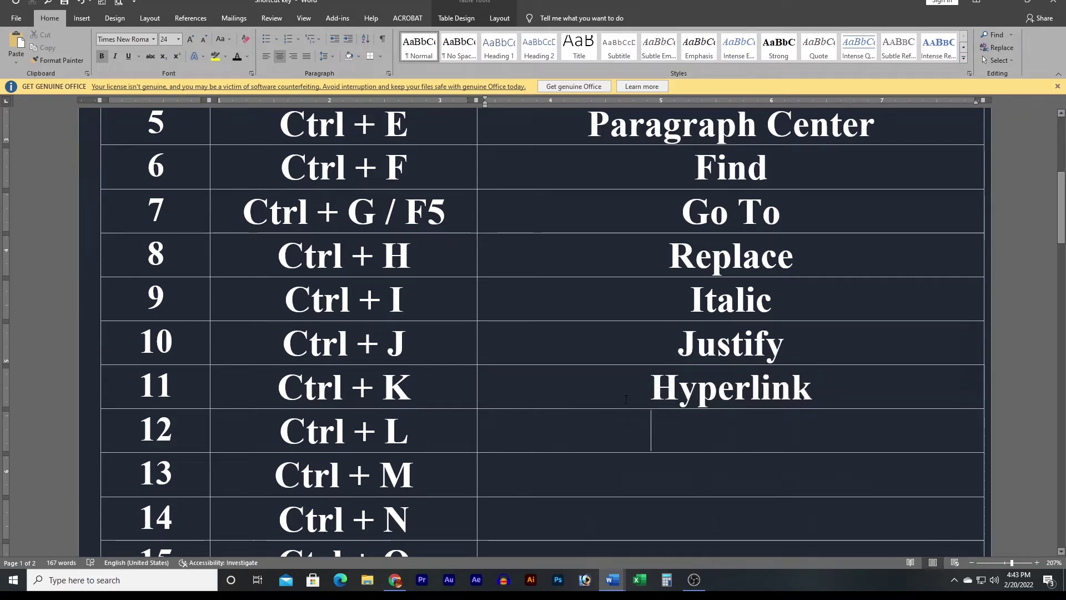
mouse_move(612, 579)
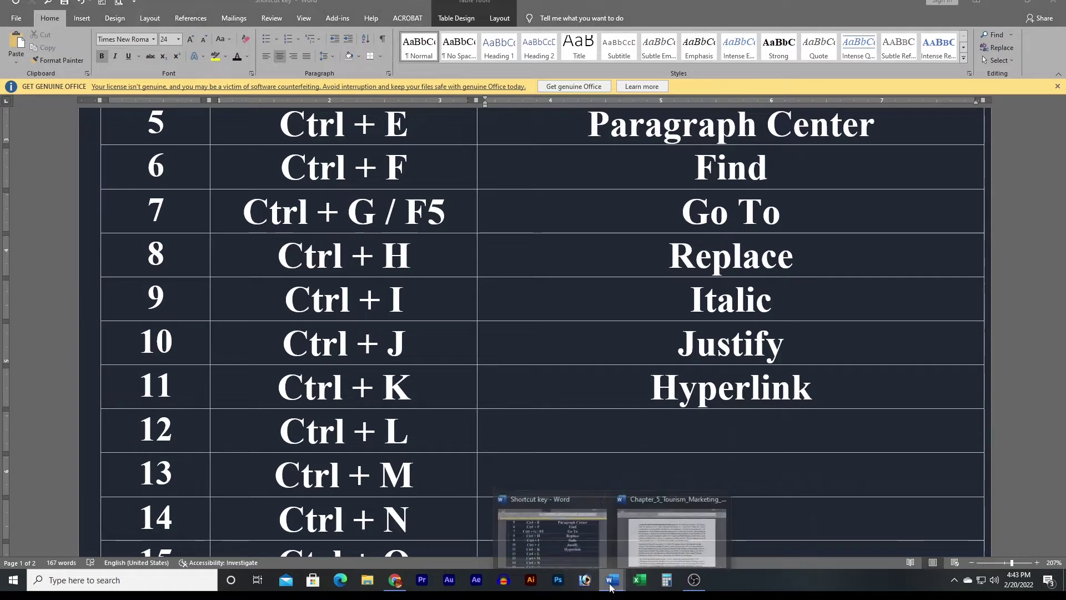
Hyperlink the word Marketing in the last objectives bullet to class.docx
click(672, 535)
scroll(565, 374, up, 2)
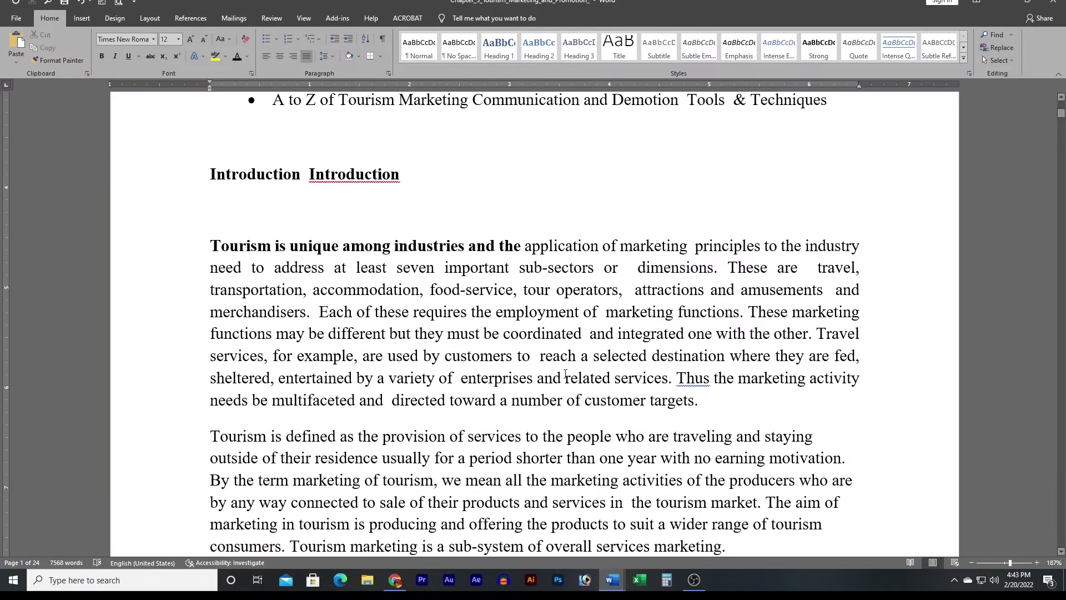
scroll(565, 375, up, 3)
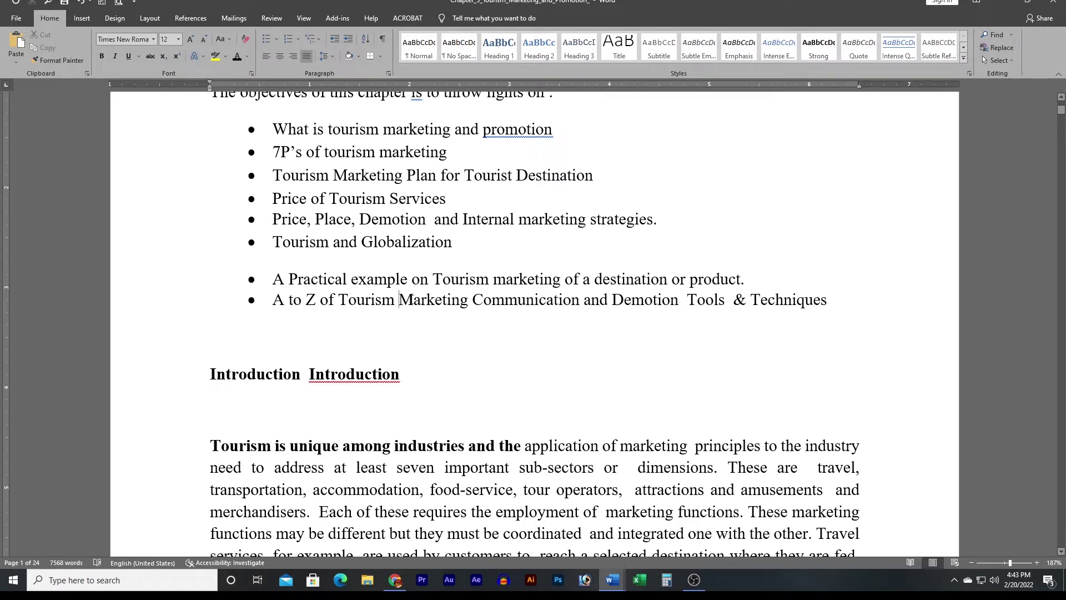
drag(399, 300, 468, 301)
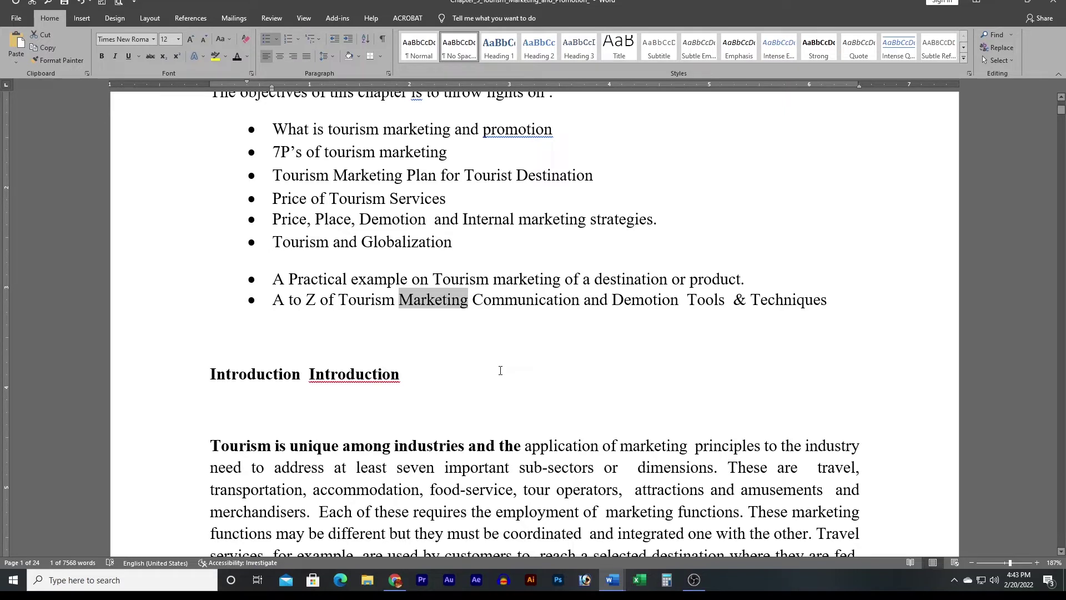
key(ctrl+k)
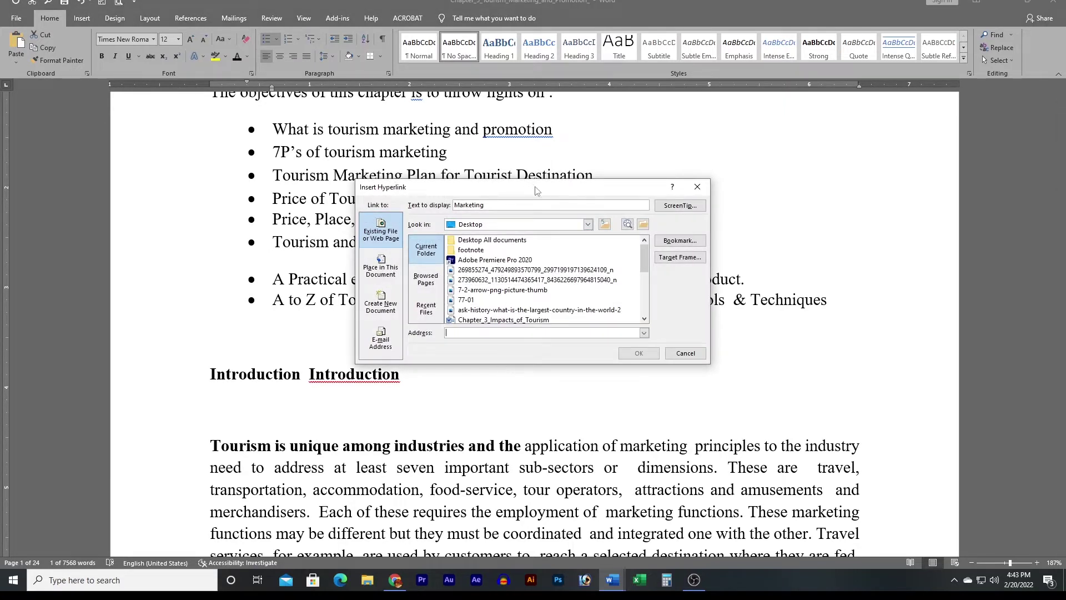
drag(536, 190, 636, 172)
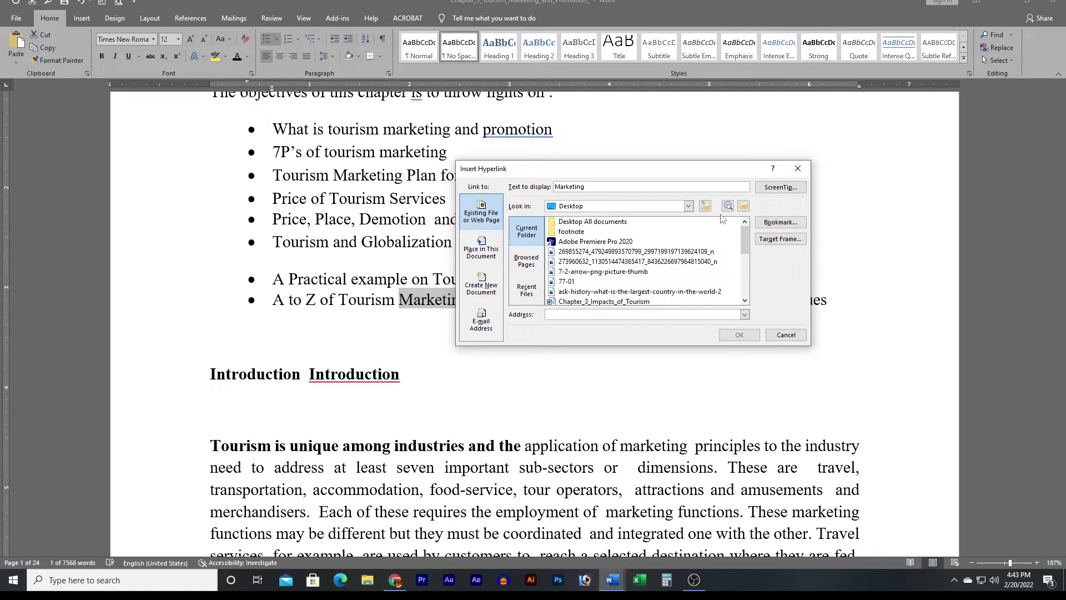
scroll(643, 277, down, 5)
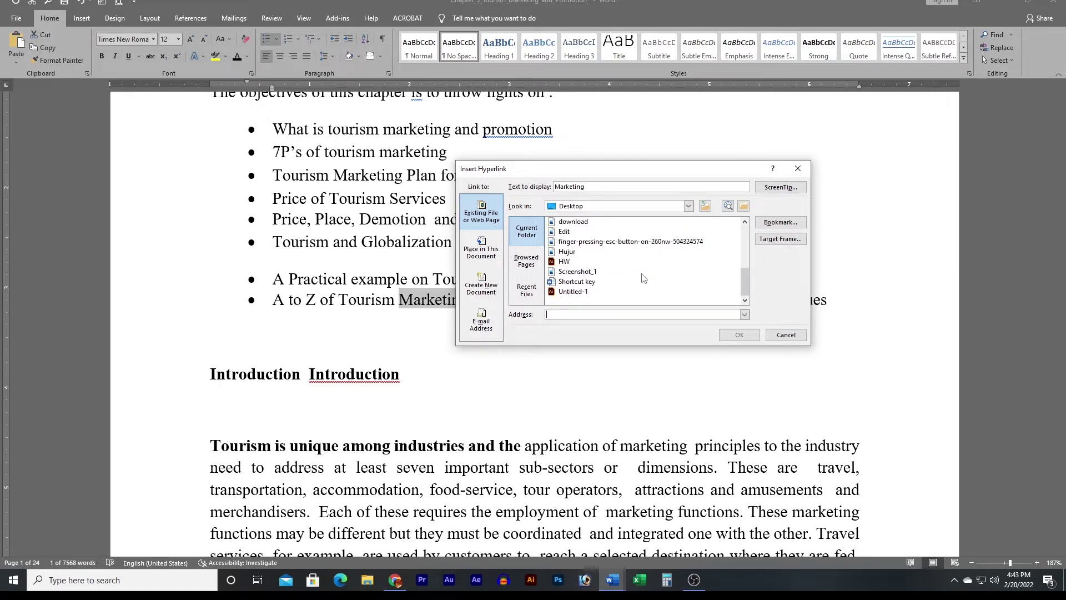
scroll(643, 278, up, 3)
scroll(600, 280, up, 3)
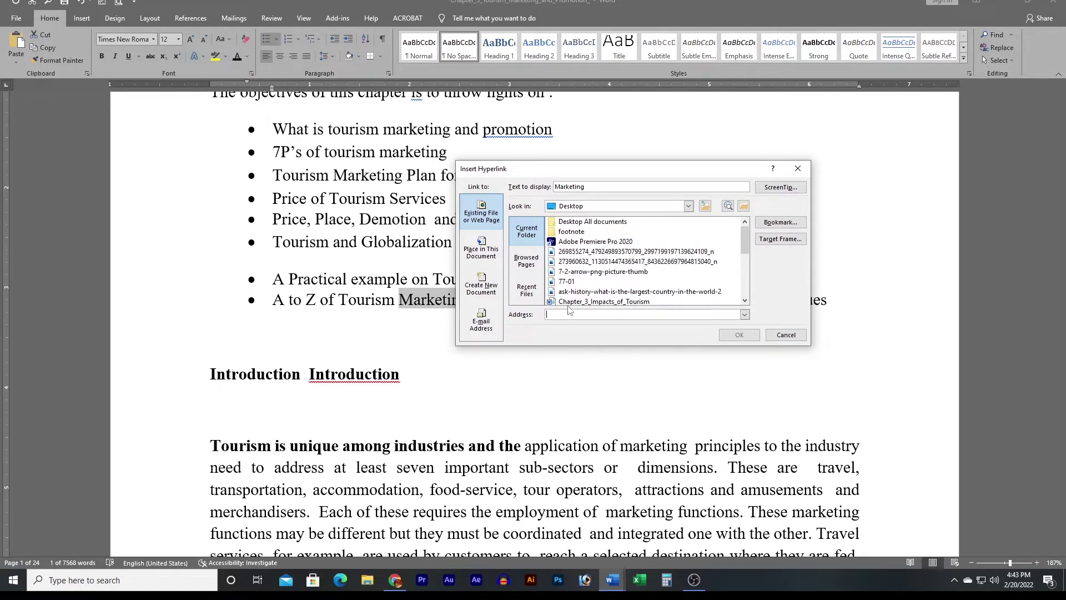
scroll(588, 272, down, 2)
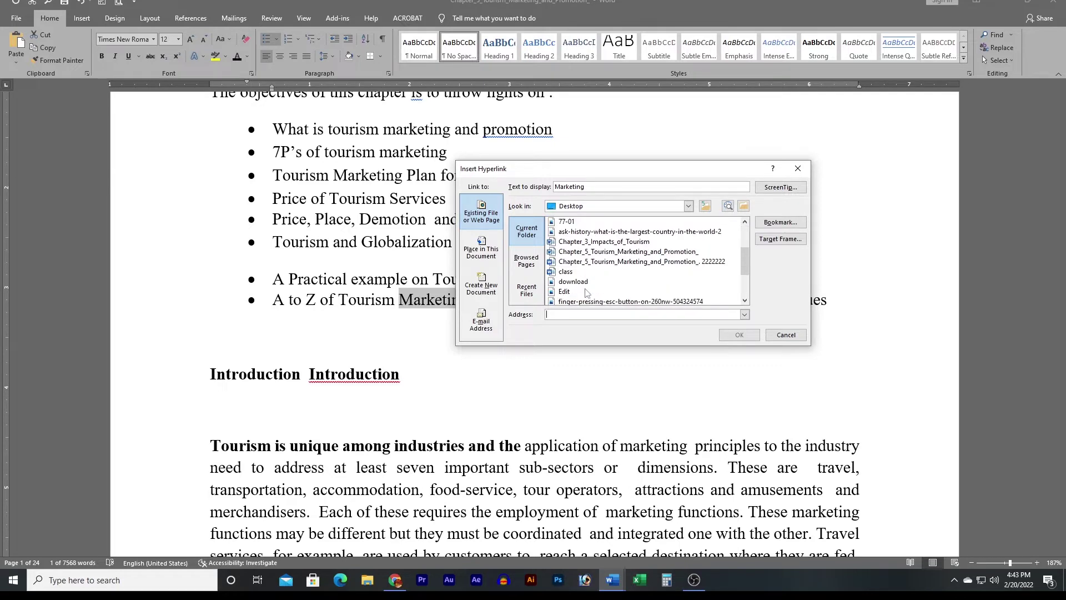
click(561, 273)
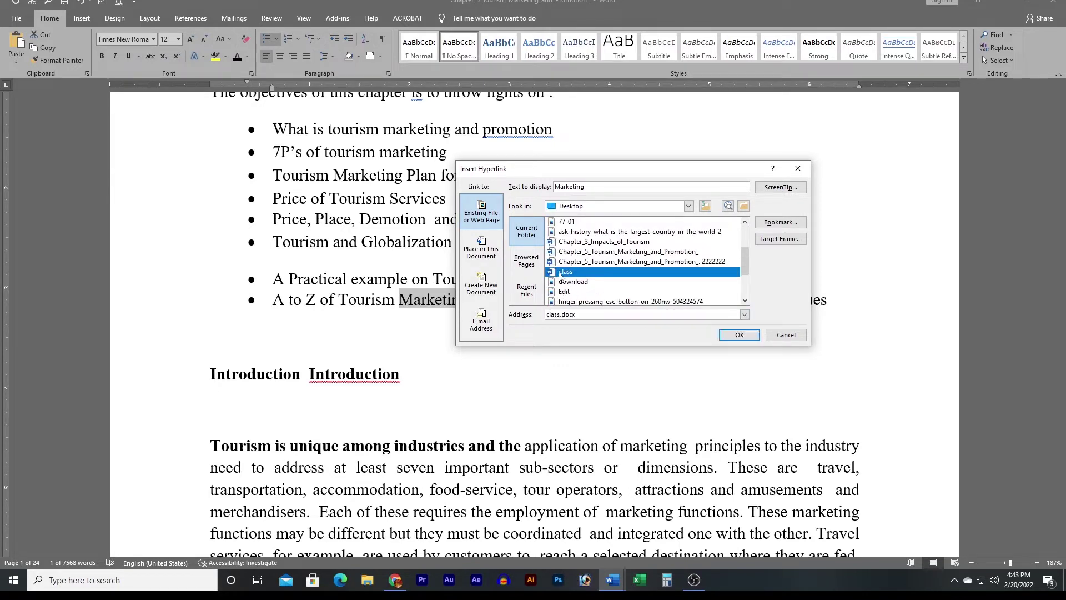
click(744, 336)
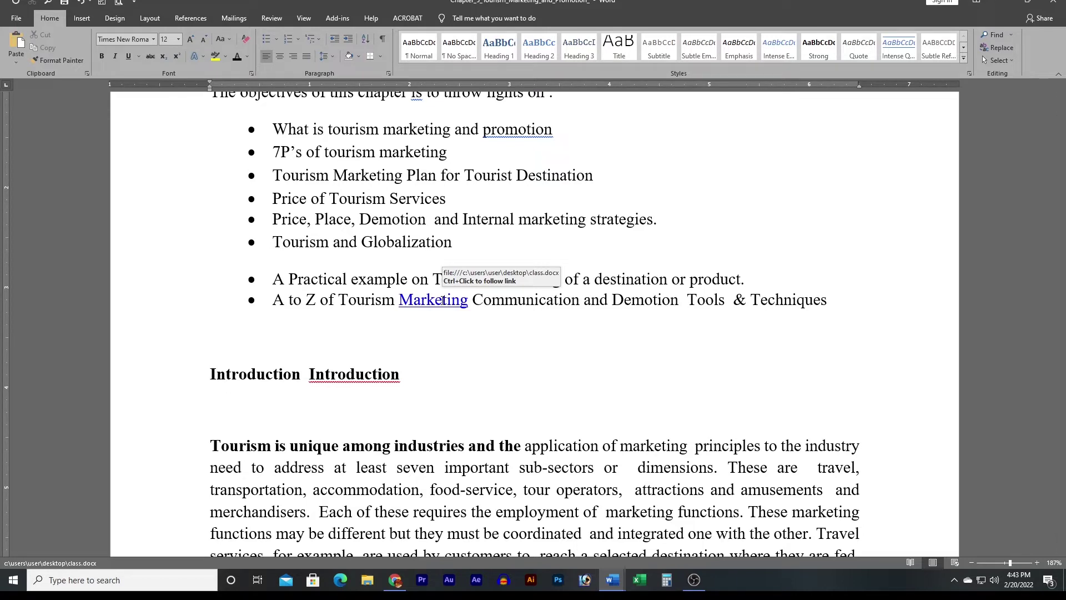
Follow the Marketing link, allow the security notice, then return to the chapter
ctrl+click(442, 300)
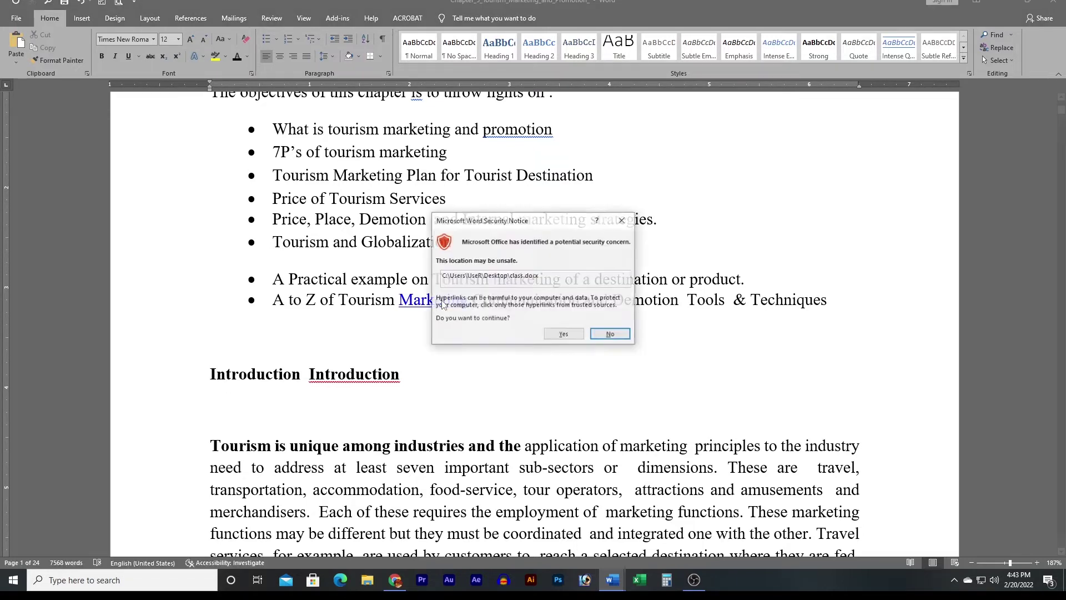
click(579, 335)
scroll(465, 386, down, 5)
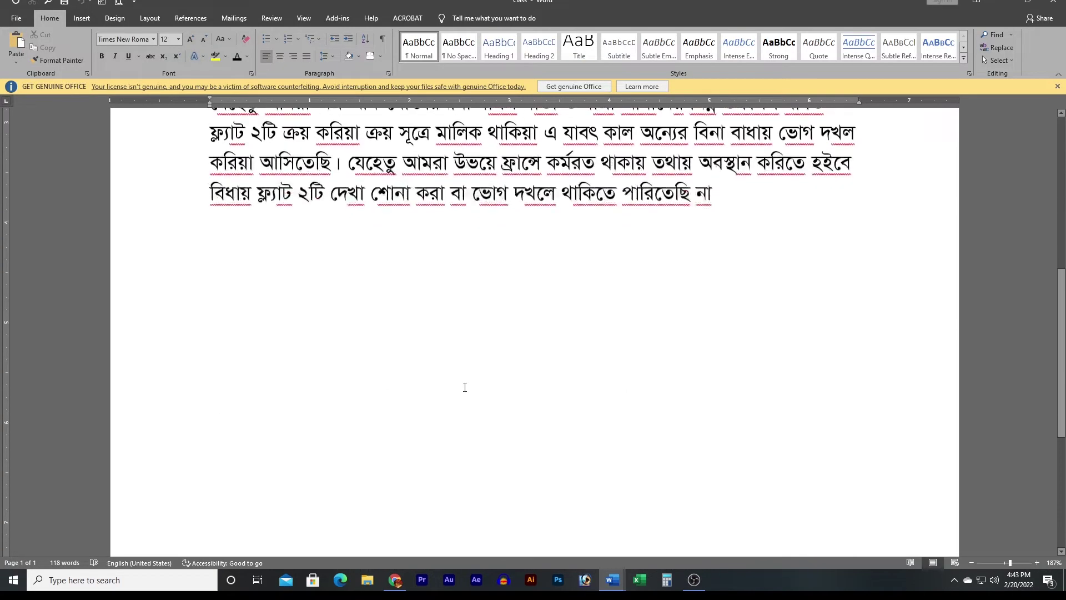
scroll(465, 387, up, 5)
key(alt+Tab)
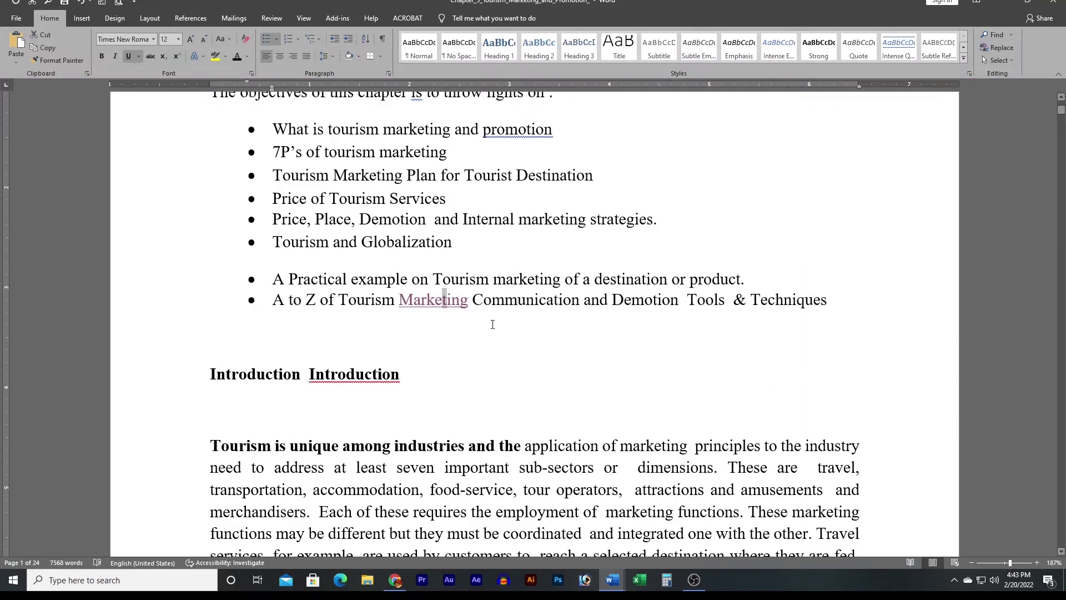
Hyperlink the word Communication to the Edit.JPG image on the Desktop
drag(473, 300, 580, 304)
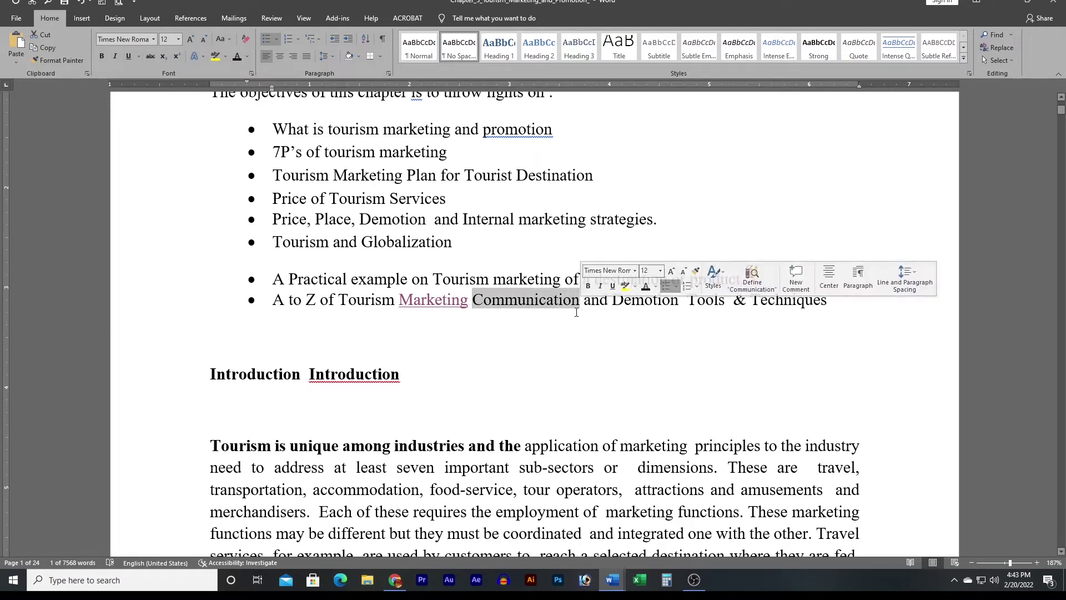
key(ctrl+k)
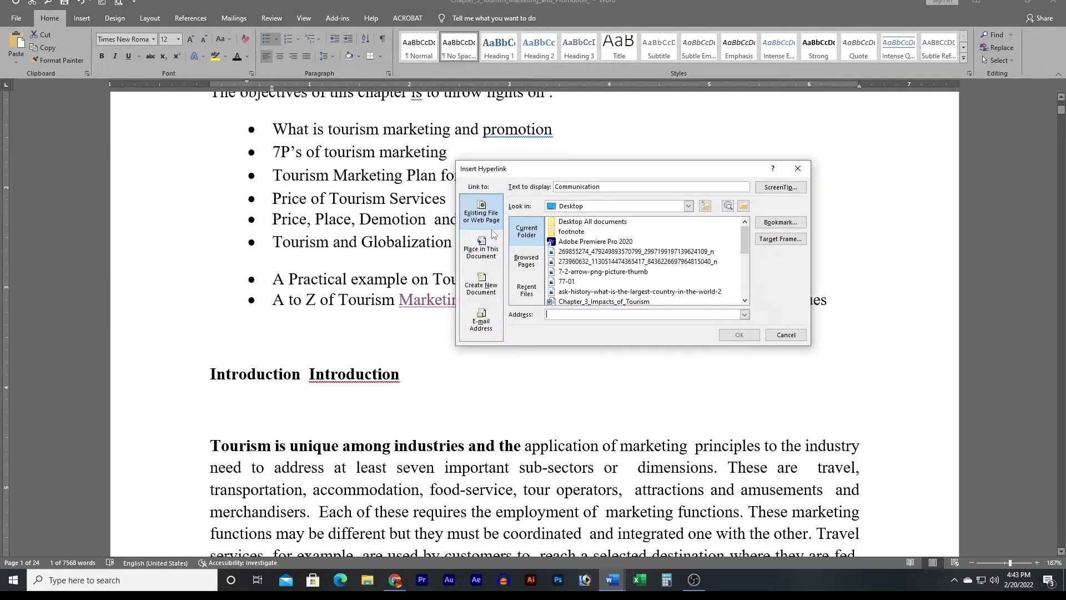
scroll(623, 284, down, 2)
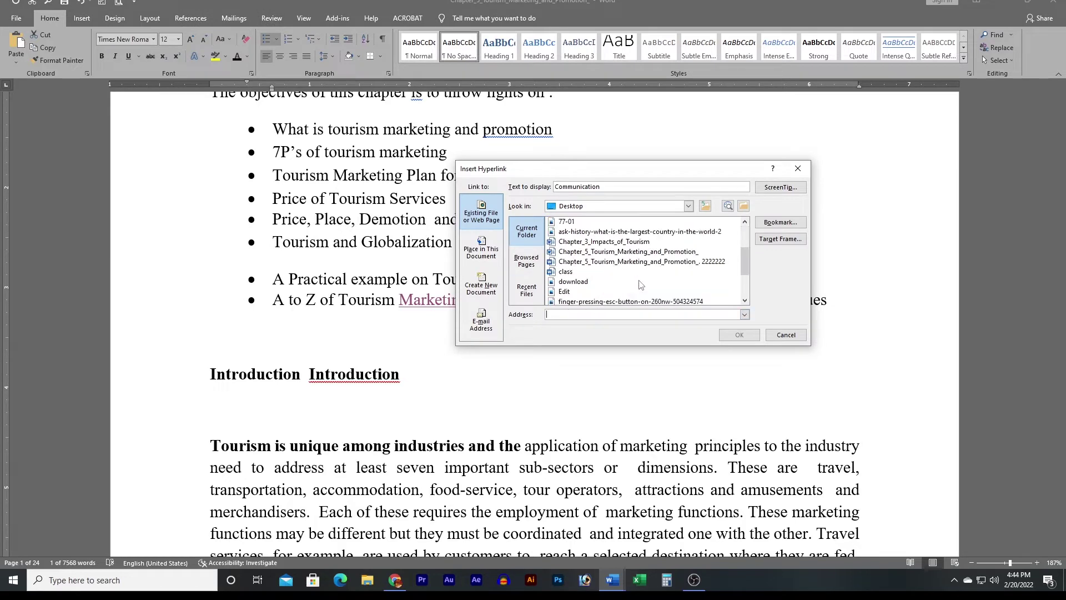
scroll(651, 278, down, 2)
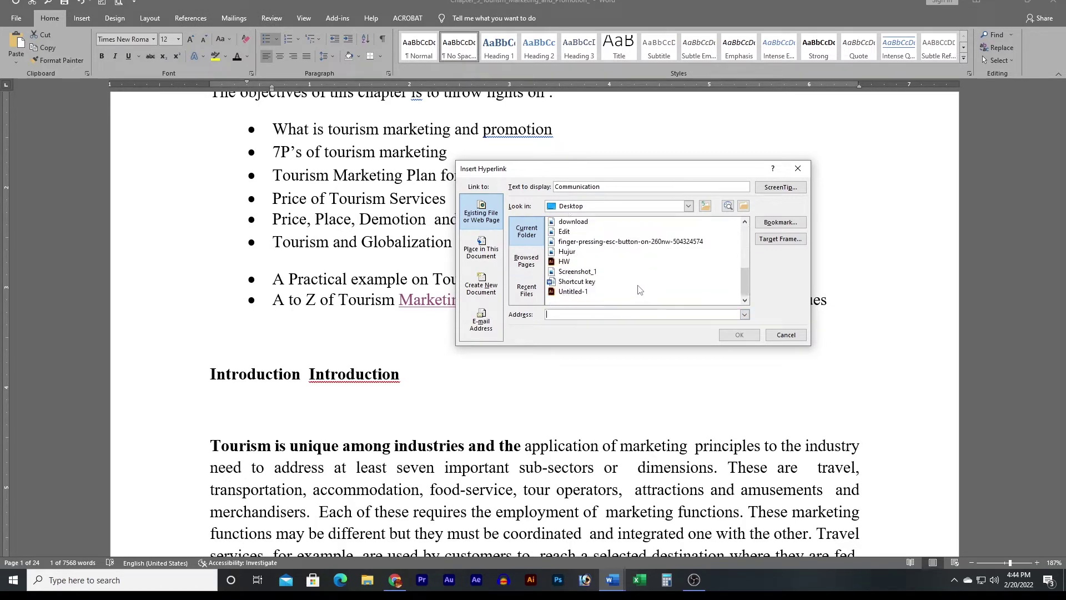
scroll(597, 297, up, 2)
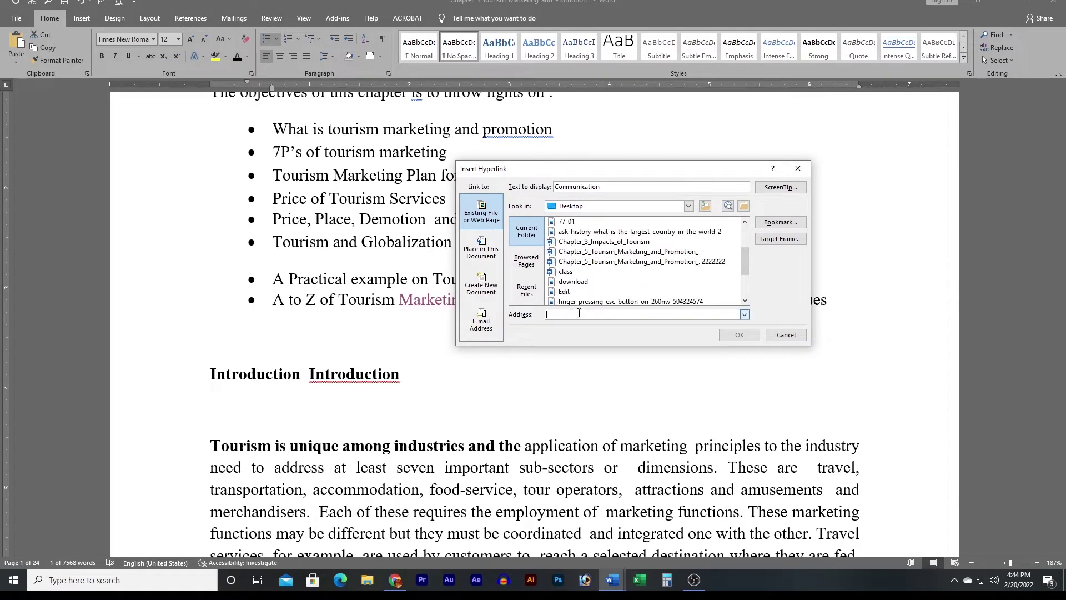
click(563, 292)
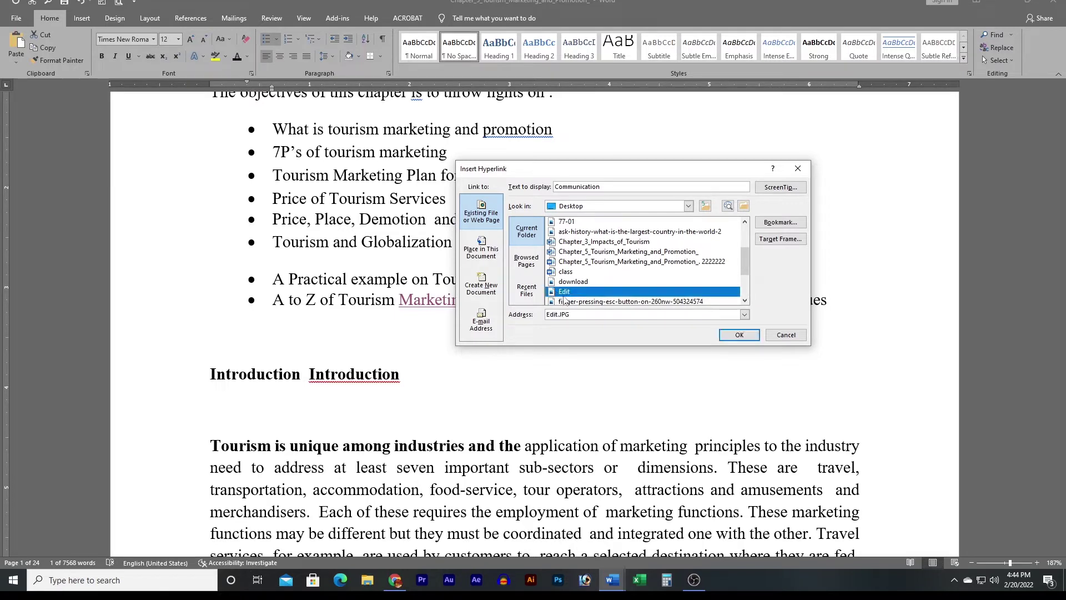
click(739, 334)
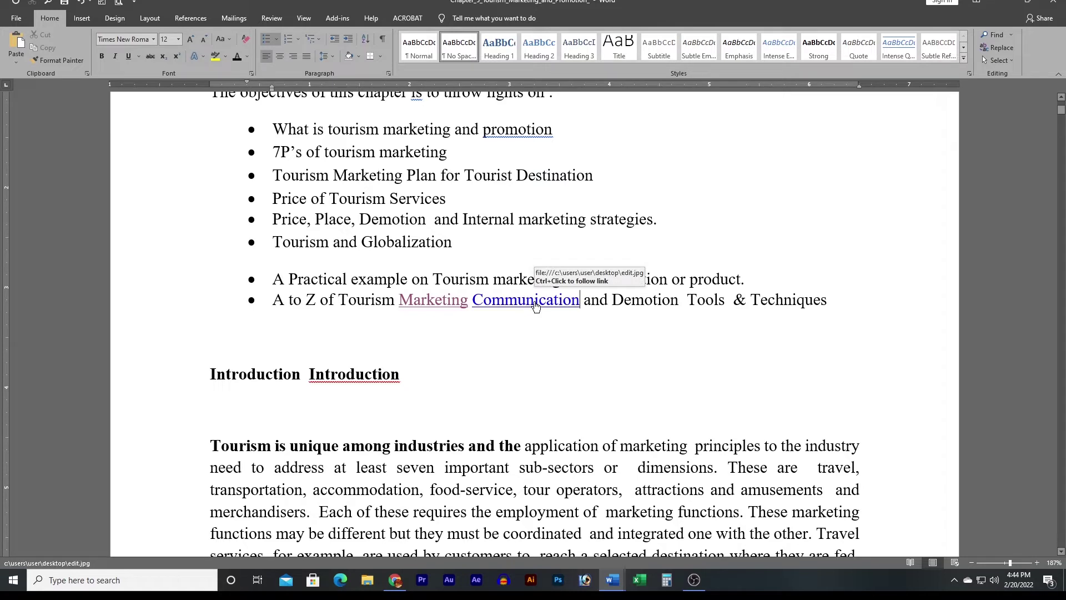
Open the Communication link once, close the image, and return to the chapter text
ctrl+click(534, 306)
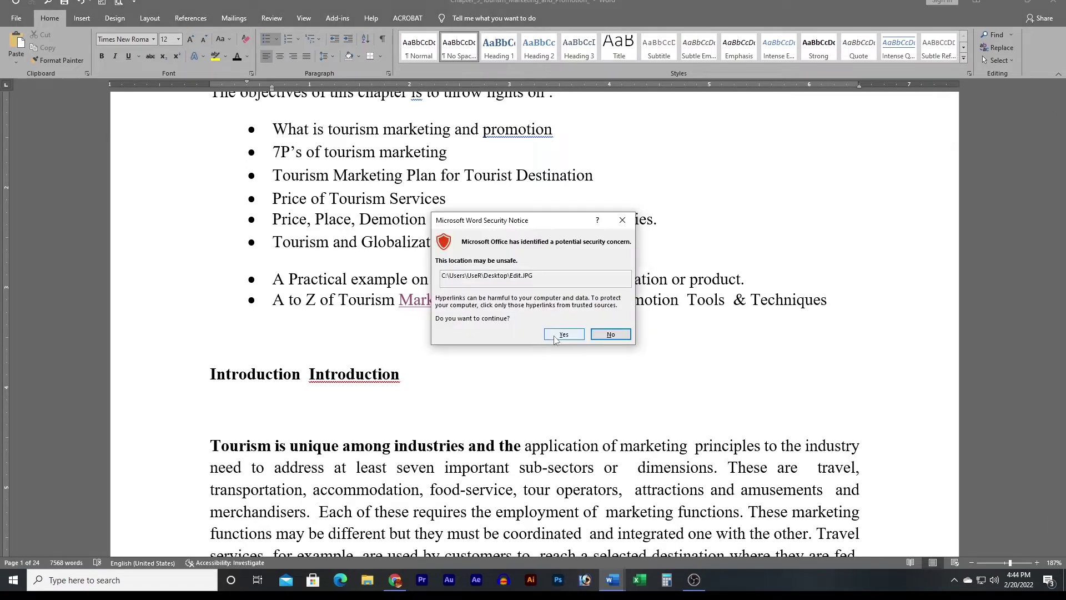
click(552, 335)
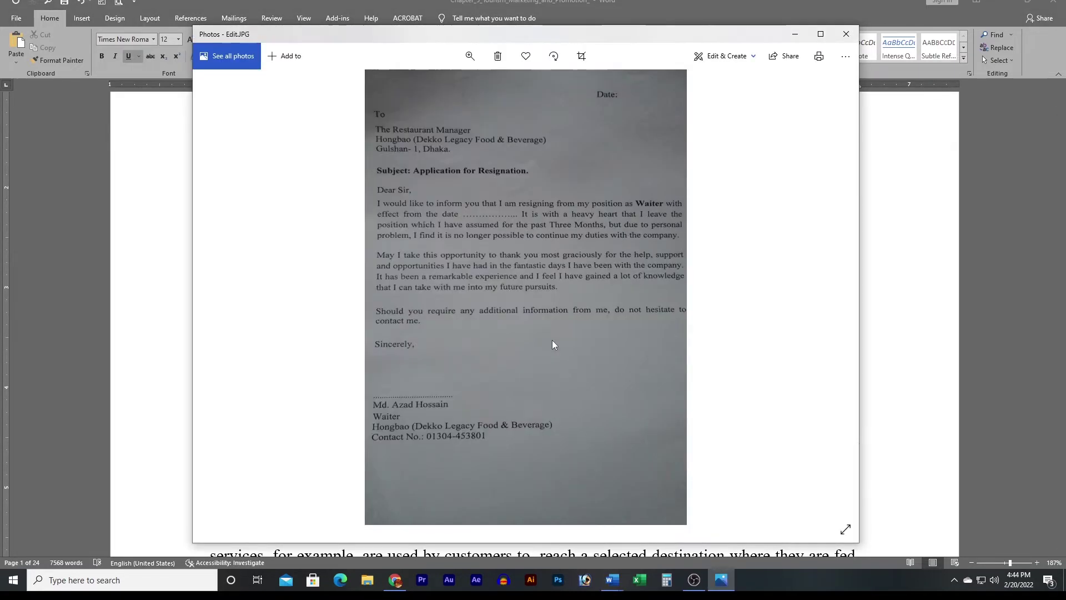
click(846, 35)
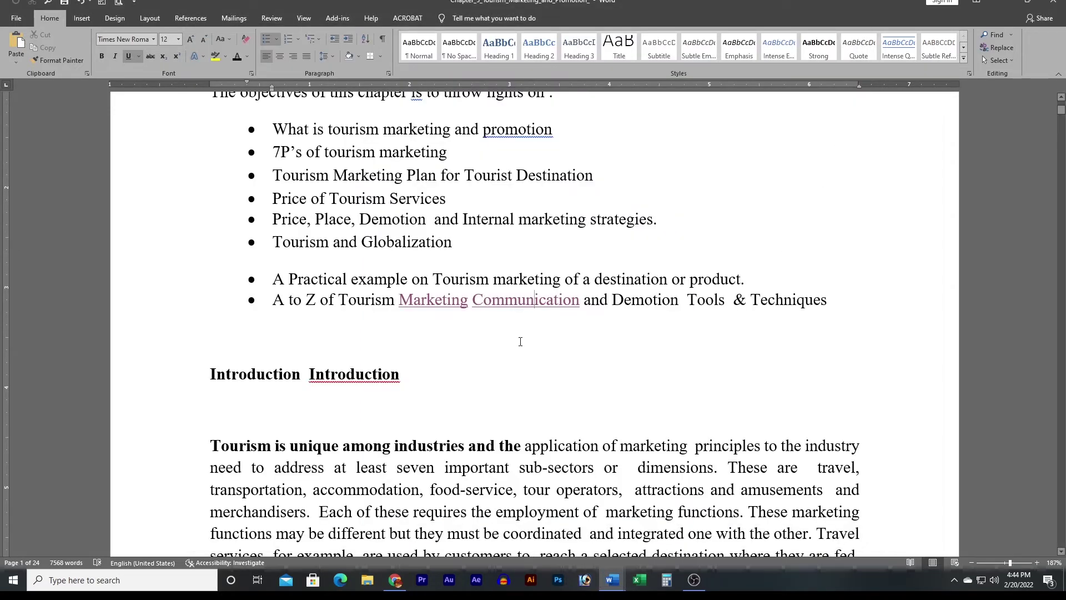
click(615, 302)
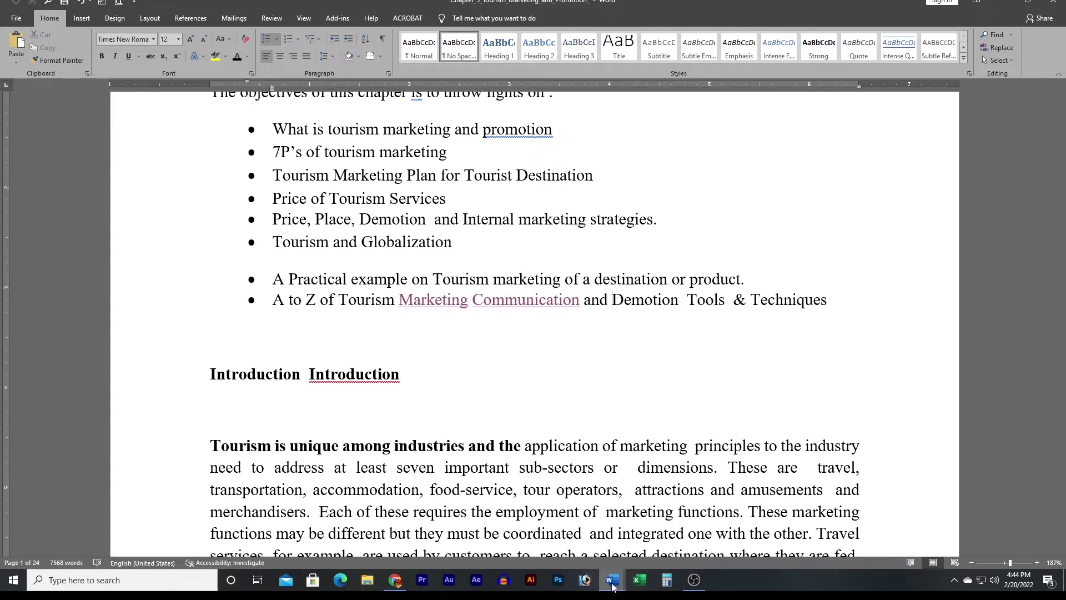
Enter Align Left as the Ctrl + L description in row 12
mouse_move(612, 580)
click(585, 544)
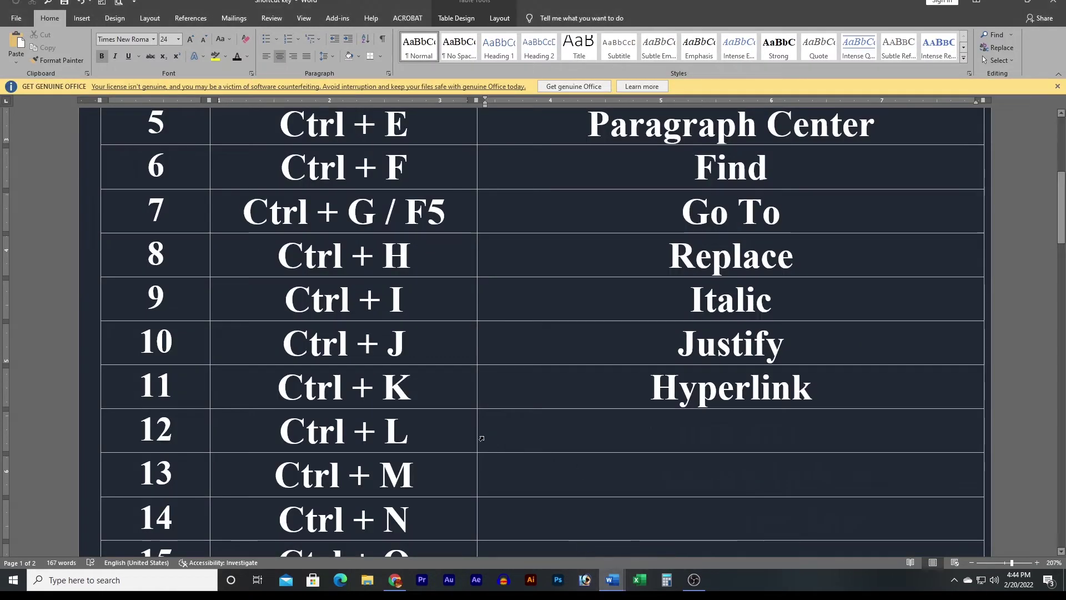
click(528, 439)
text(Align Left)
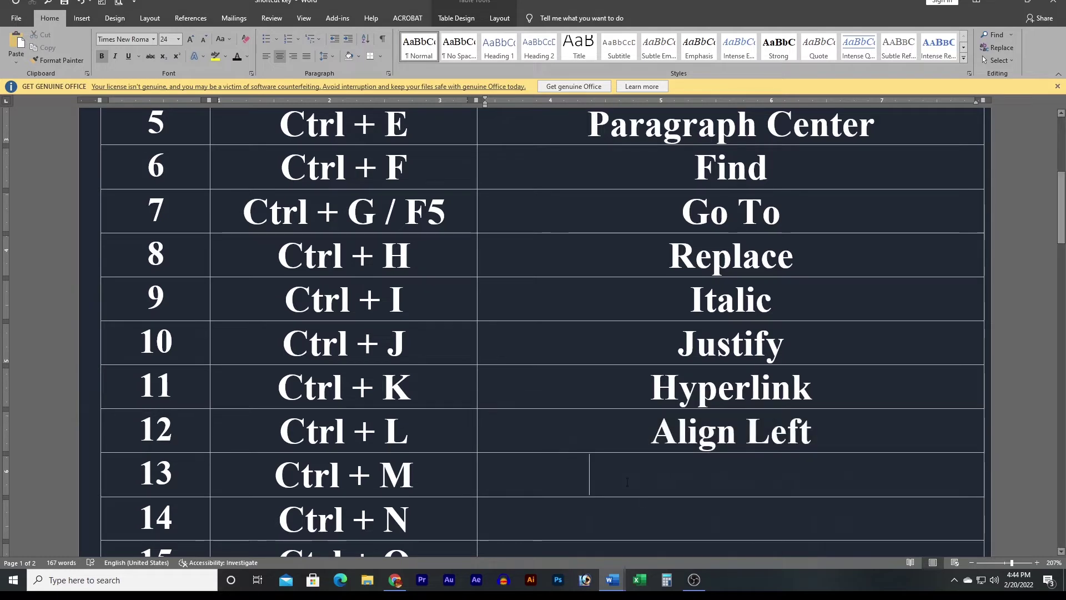
Left-align the chapter's first Introduction paragraph, briefly justifying it before Ctrl+L again
click(609, 581)
click(669, 539)
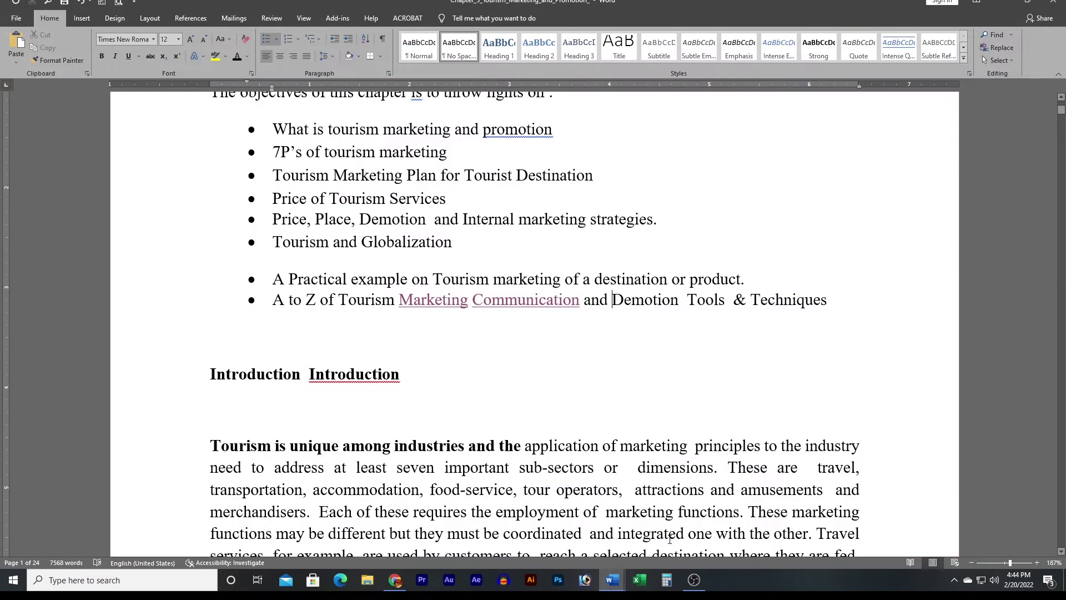
scroll(398, 373, down, 2)
scroll(398, 366, down, 1)
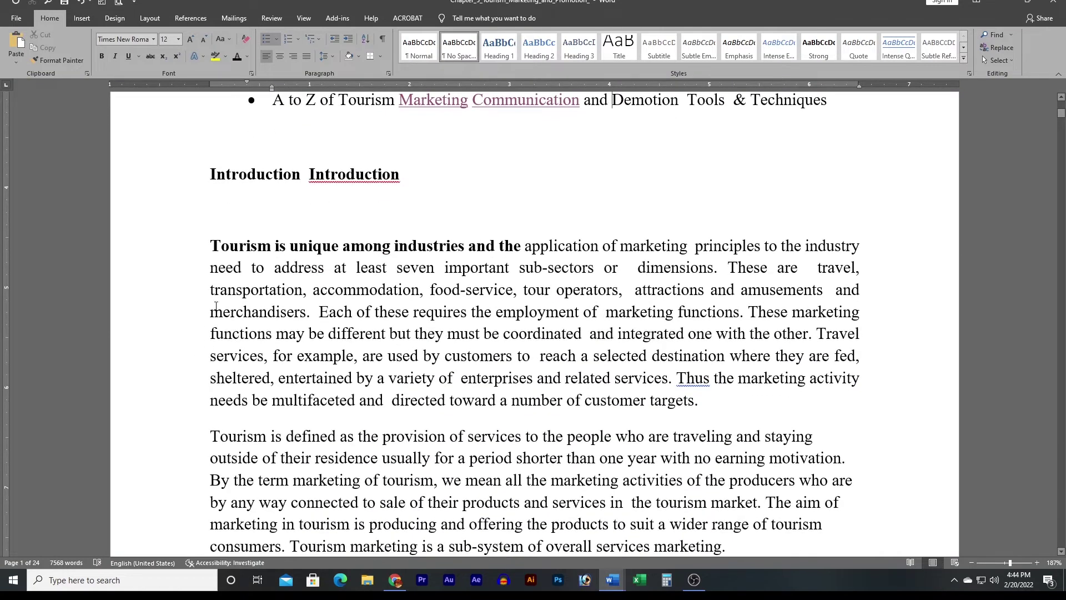
drag(179, 245, 187, 403)
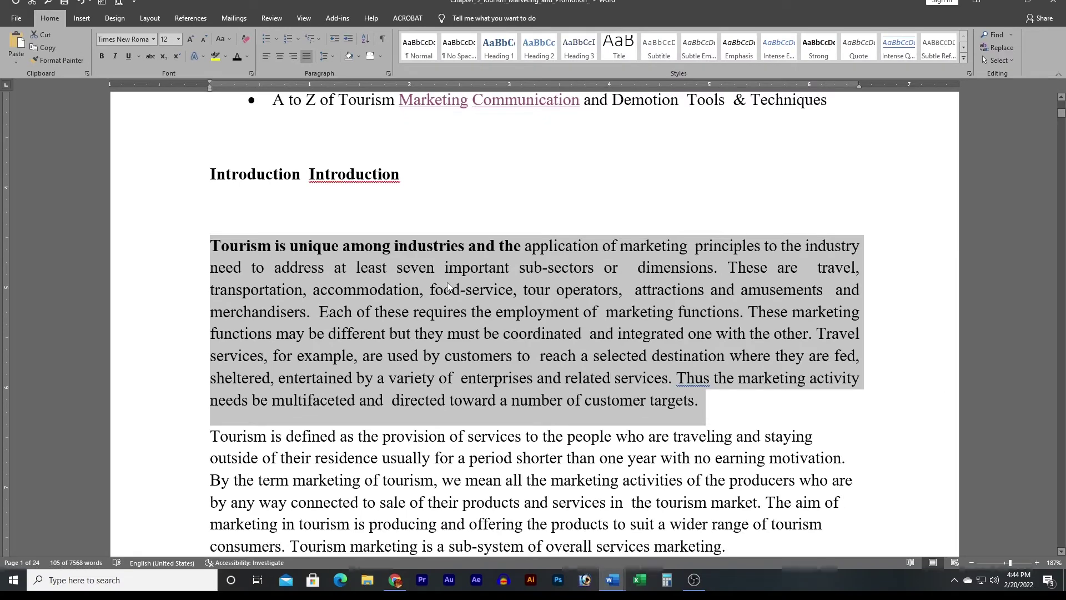
key(ctrl+l)
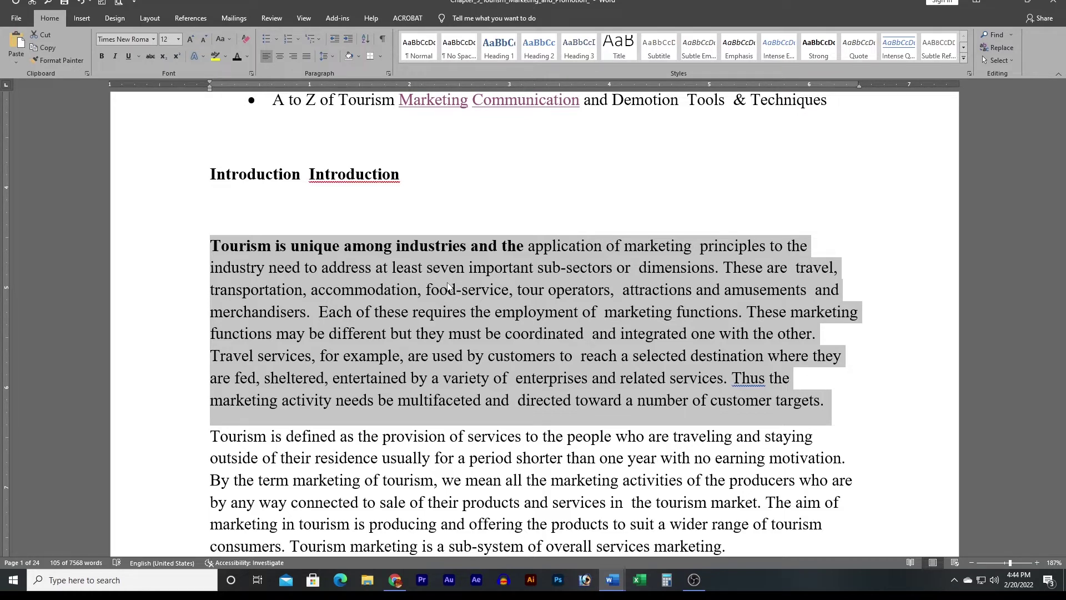
key(ctrl+j)
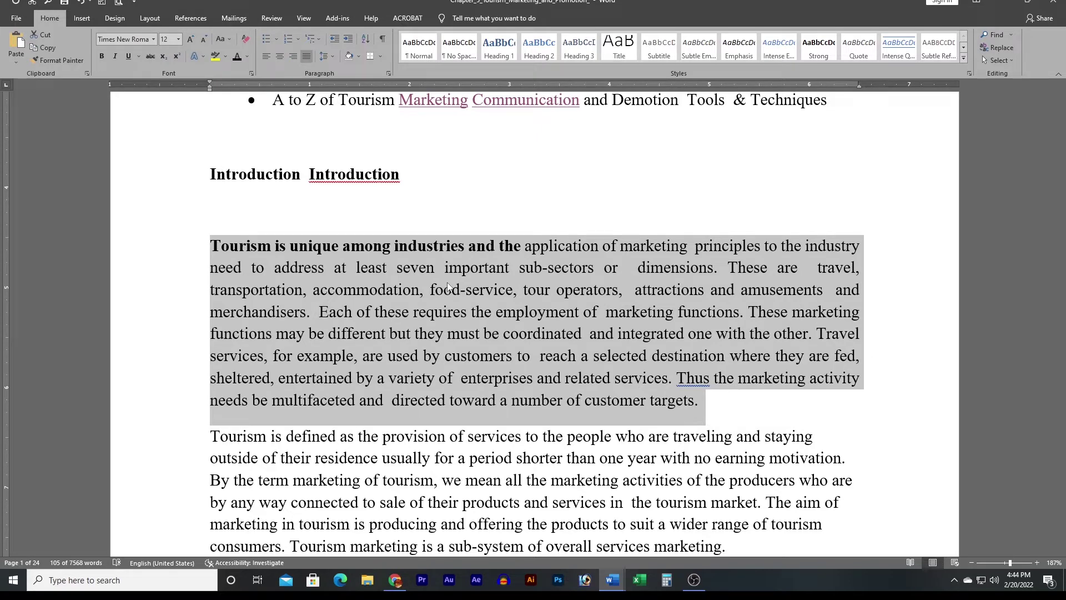
key(ctrl+l)
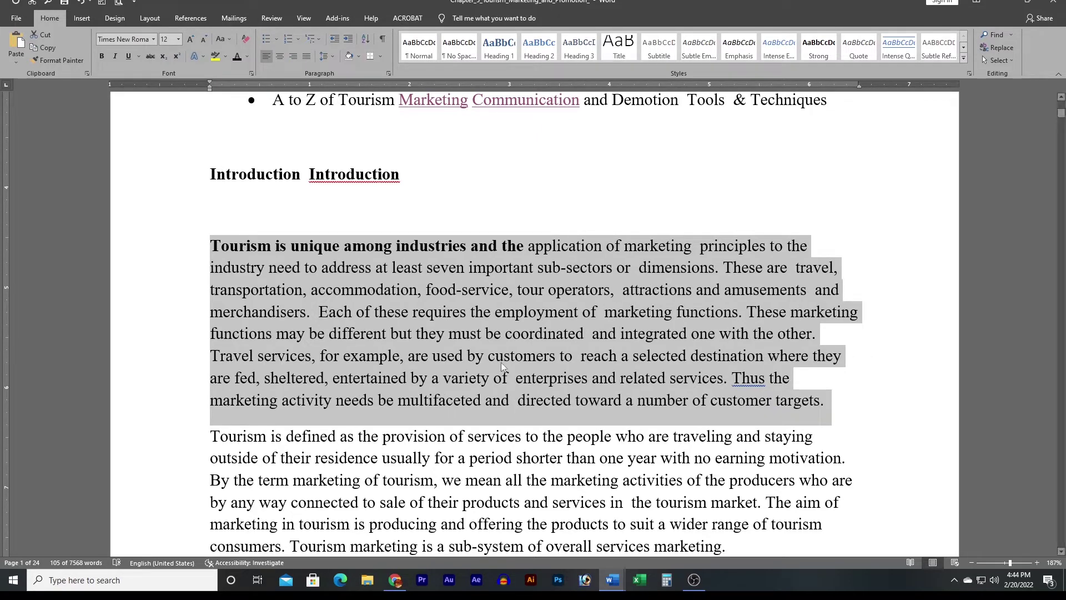
click(501, 362)
click(611, 580)
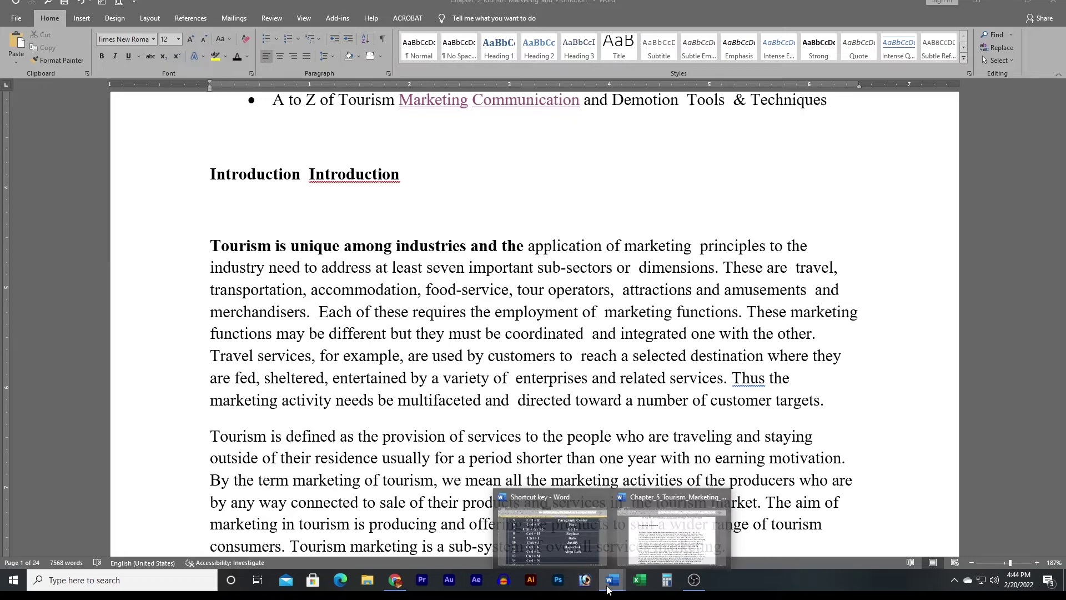
click(572, 551)
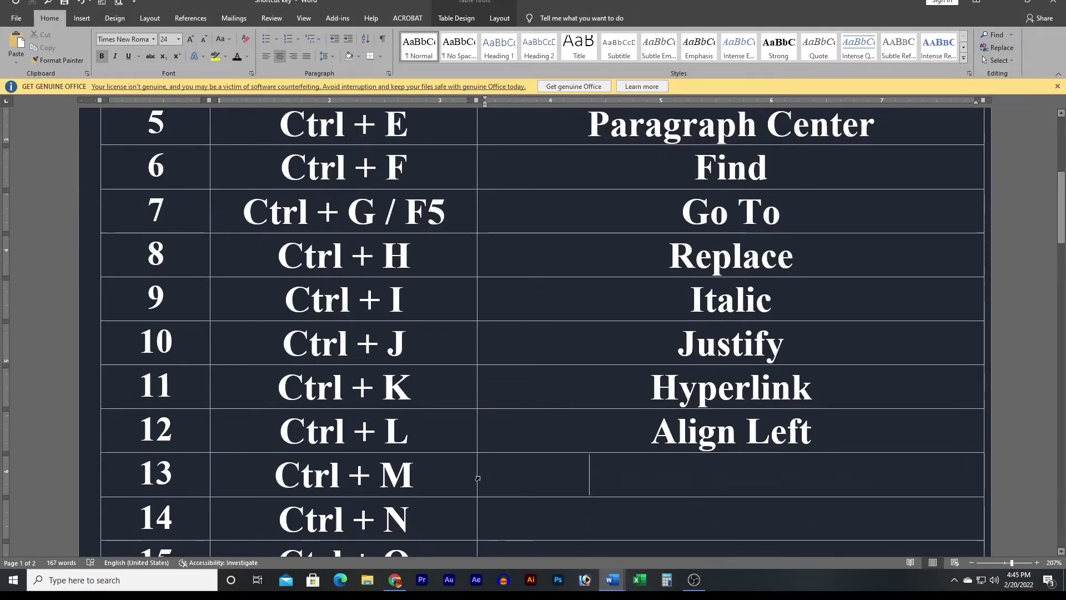
click(480, 476)
text(Paragraph Indent)
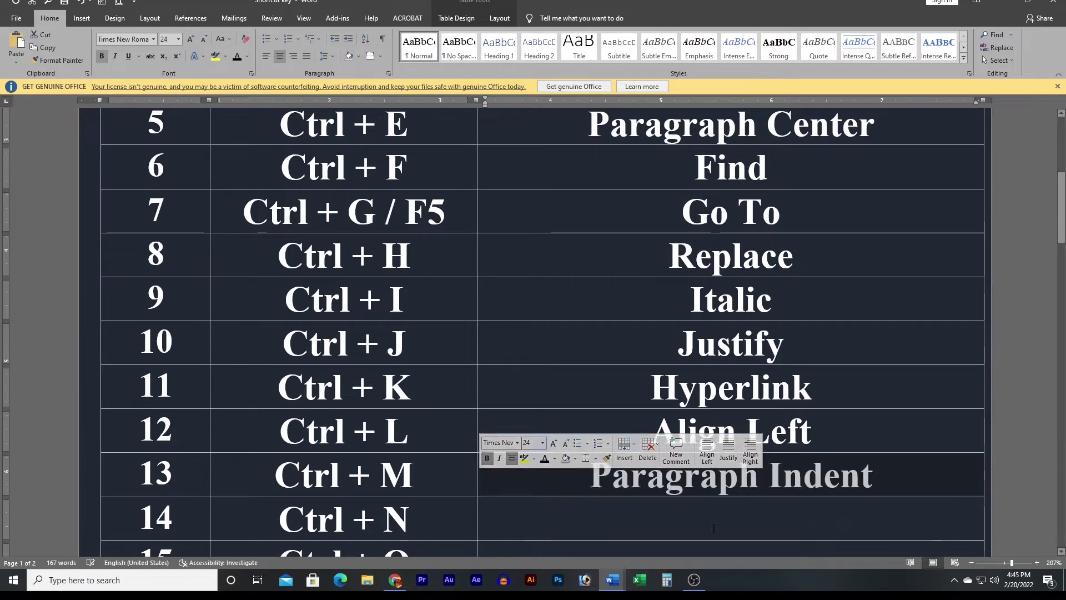
scroll(762, 495, down, 2)
scroll(770, 416, down, 3)
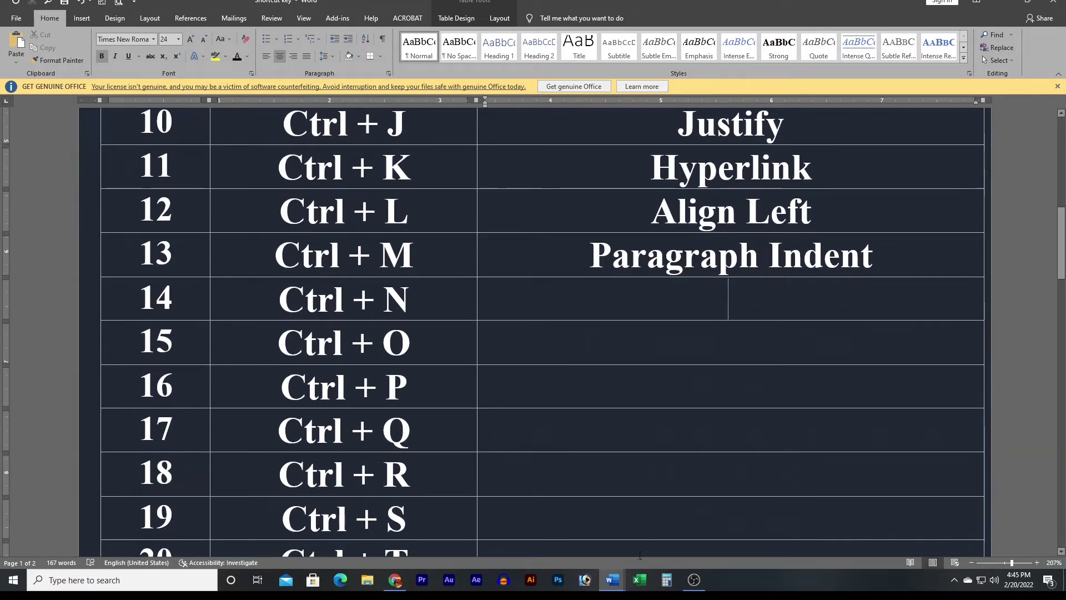
mouse_move(612, 580)
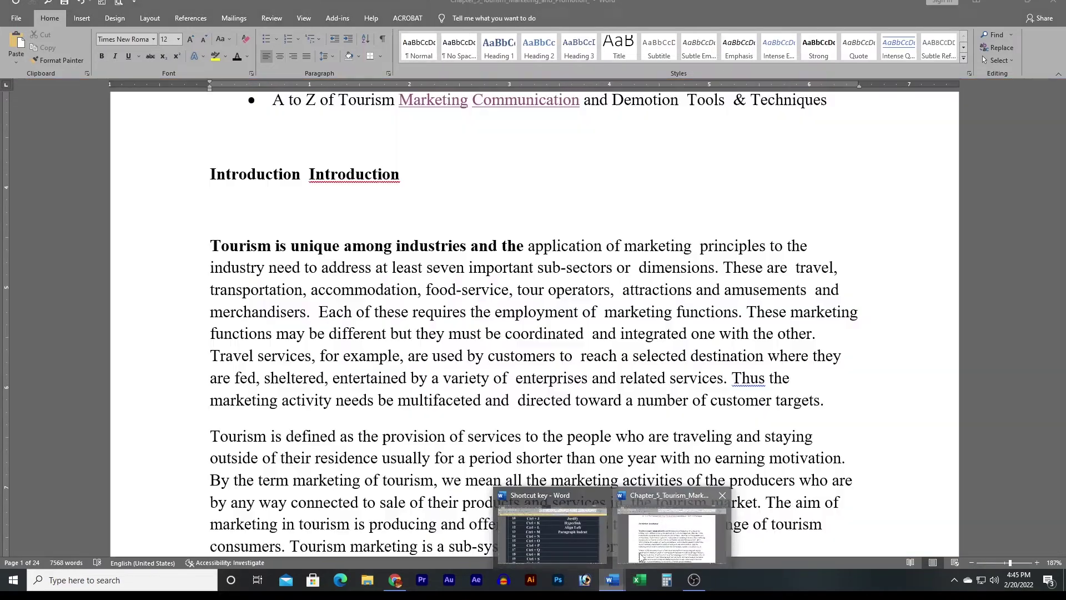
click(672, 533)
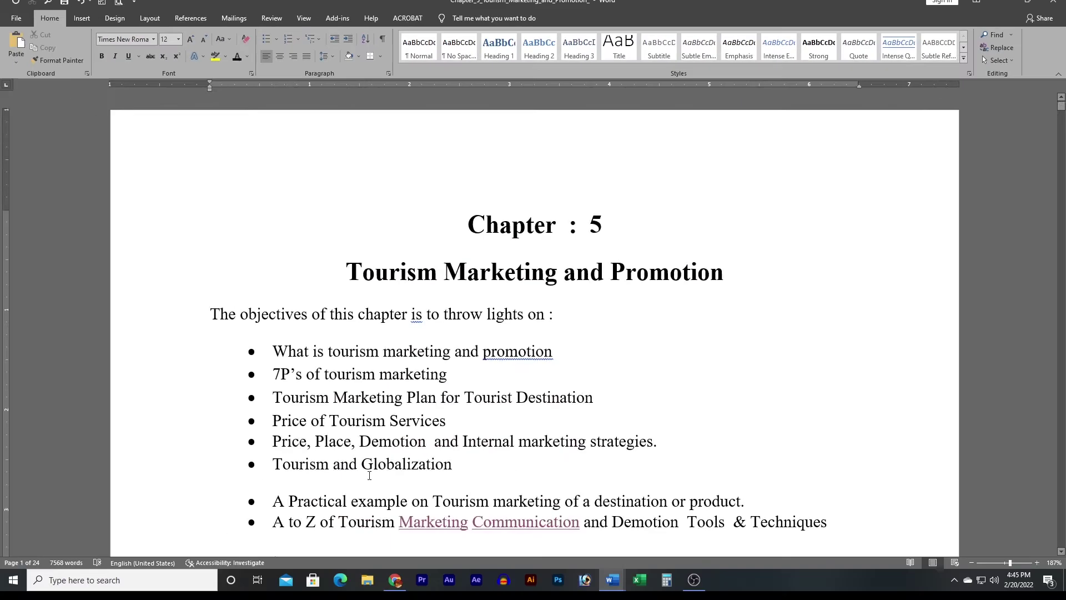
scroll(533, 322, down, 6)
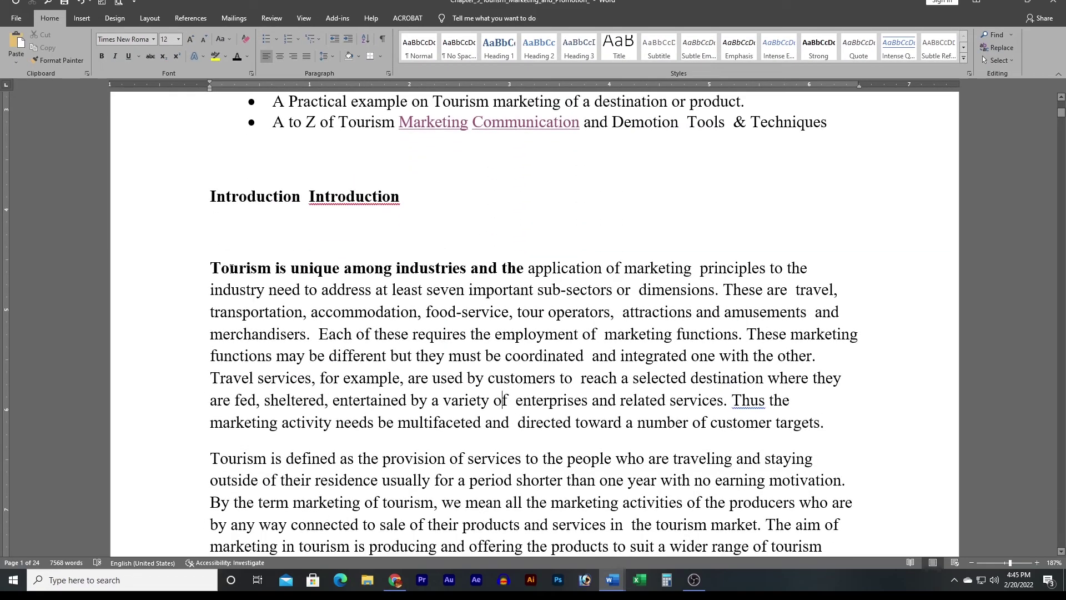
click(214, 267)
key(ctrl+m)
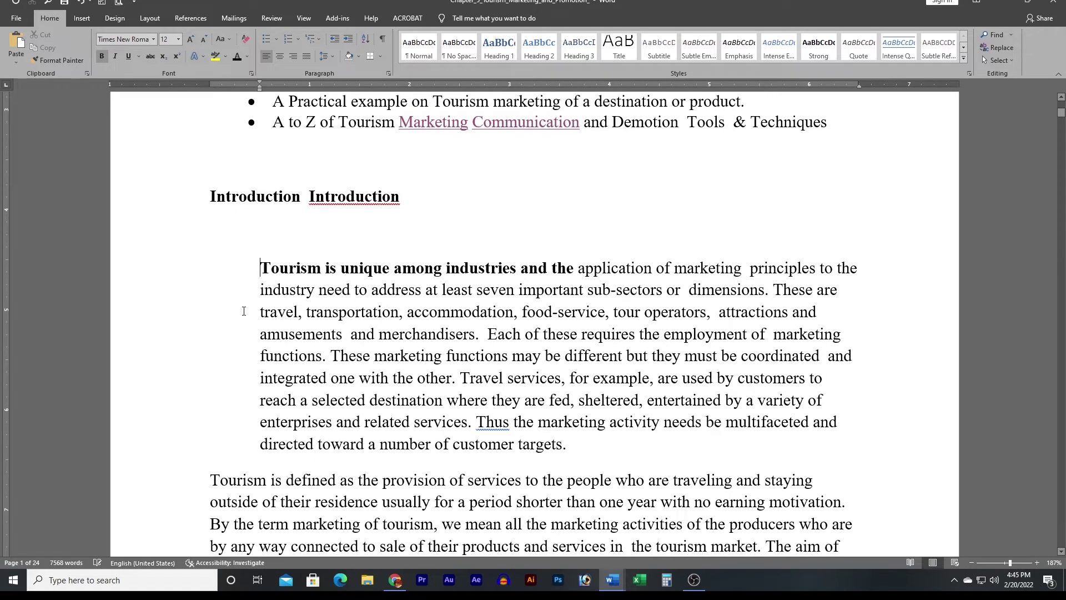
key(ctrl+m)
key(ctrl+m)
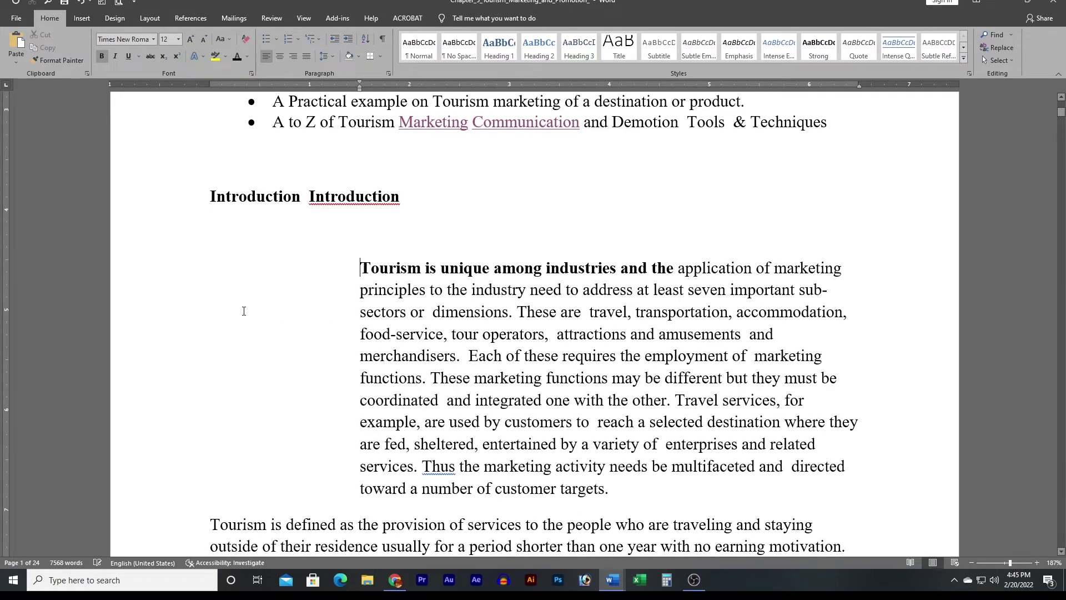
key(ctrl+m)
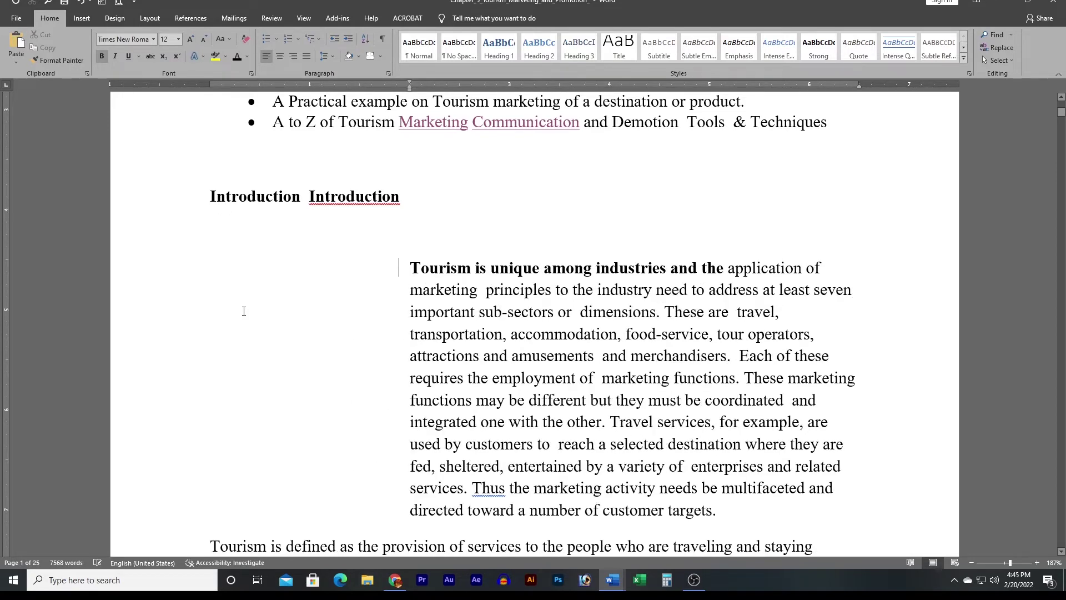
key(ctrl+m)
key(ctrl+m)
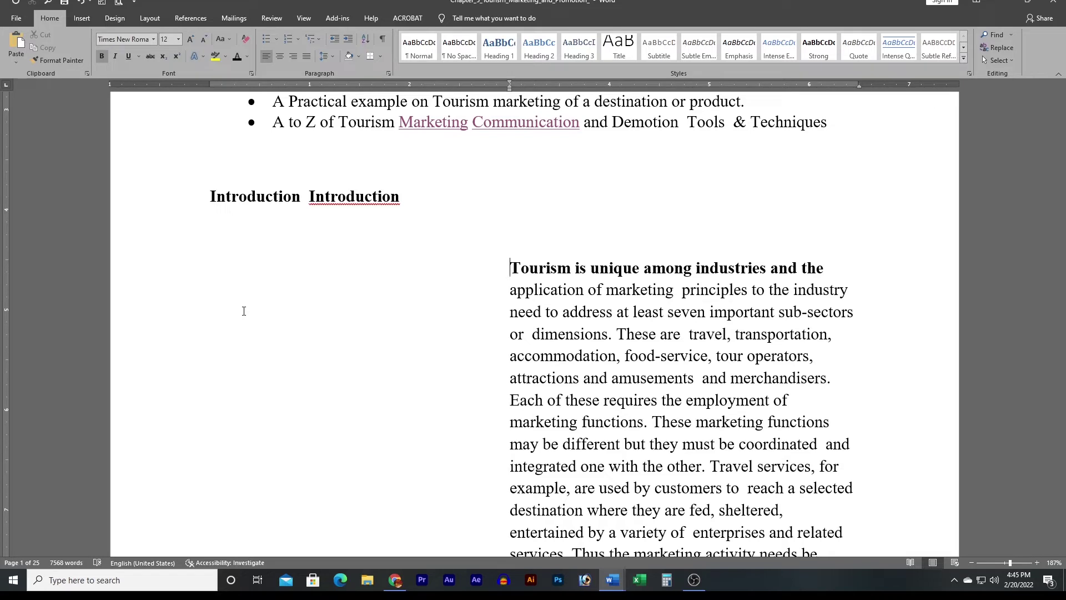
key(ctrl+q)
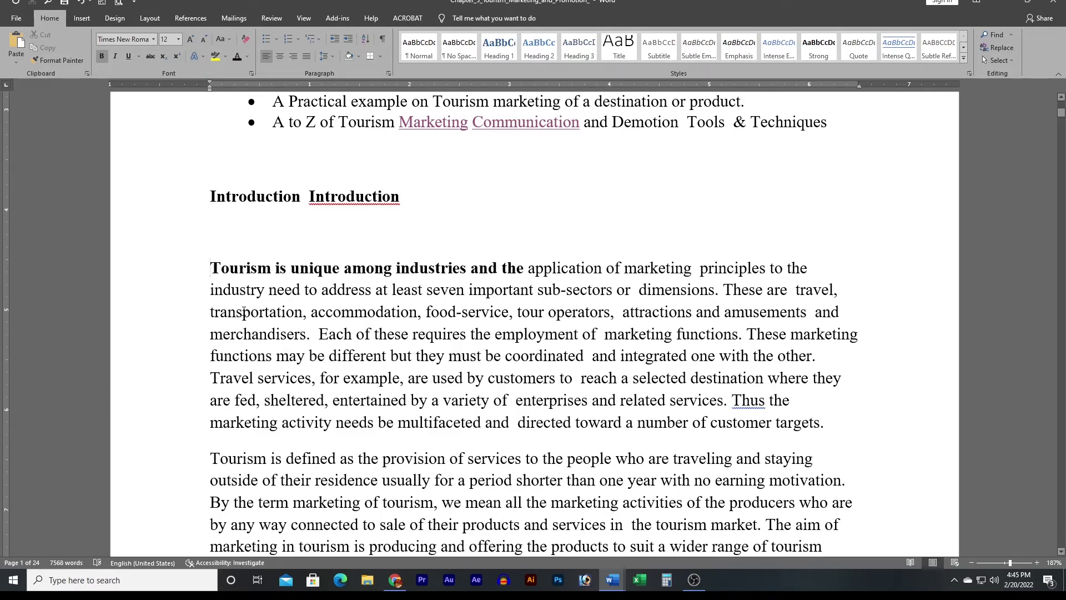
key(ctrl+m)
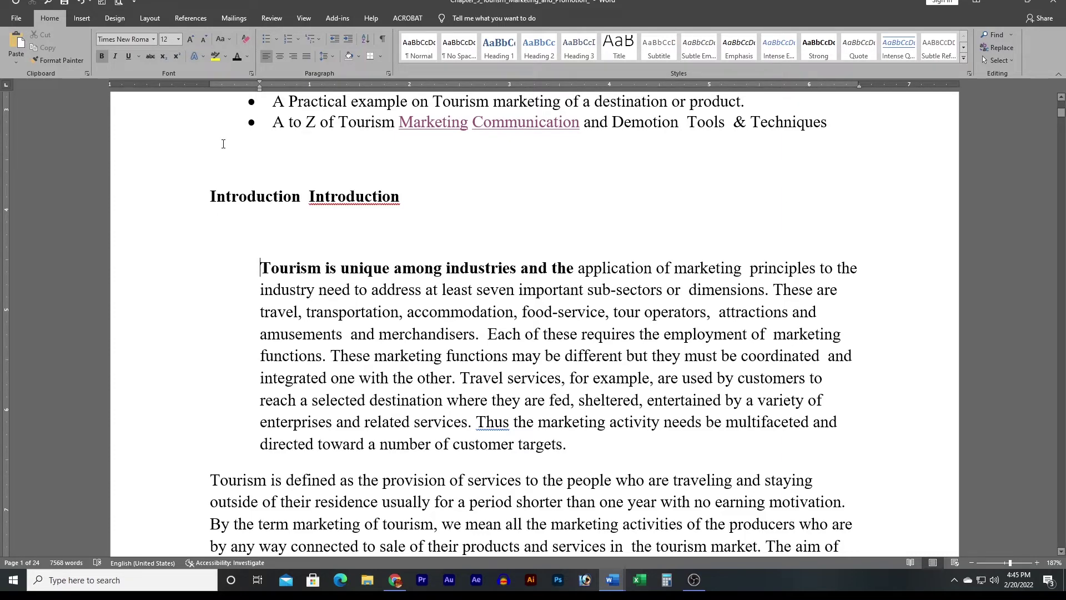
key(ctrl+m)
key(ctrl+m)
key(ctrl+m)
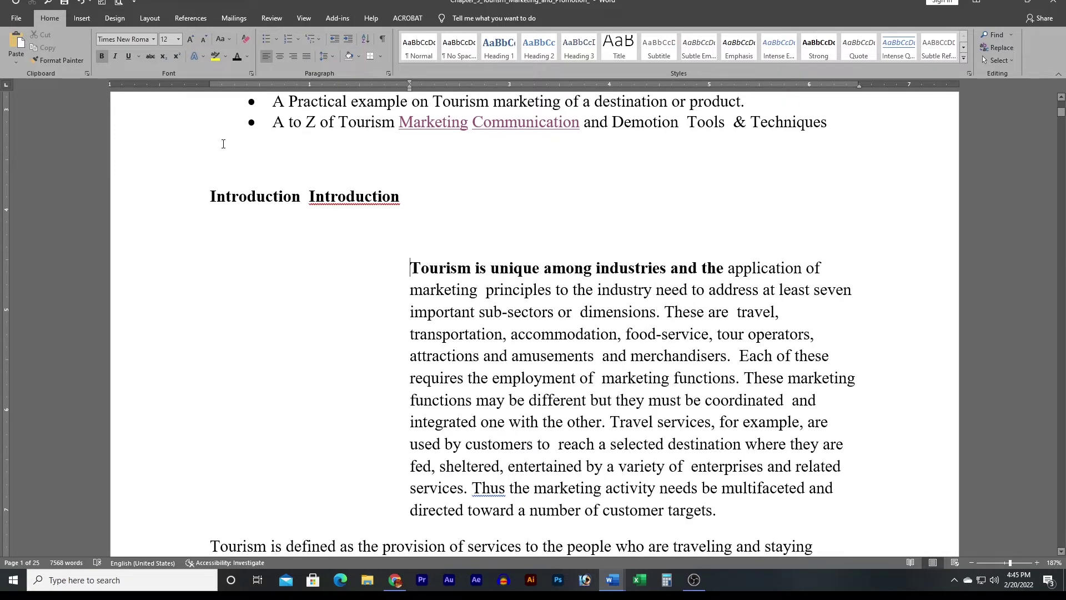
key(ctrl+m)
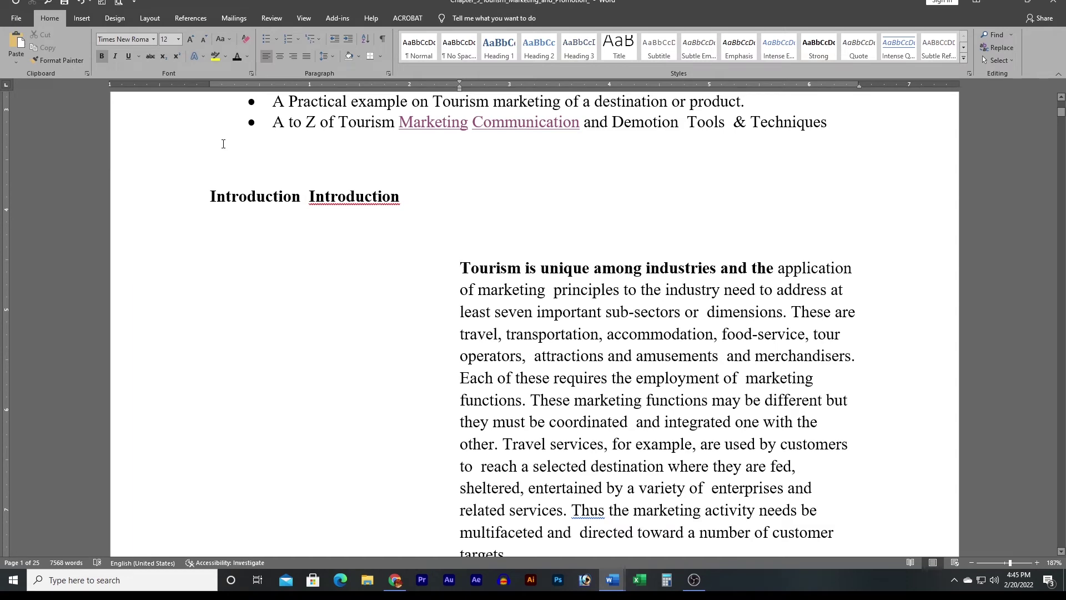
key(ctrl+q)
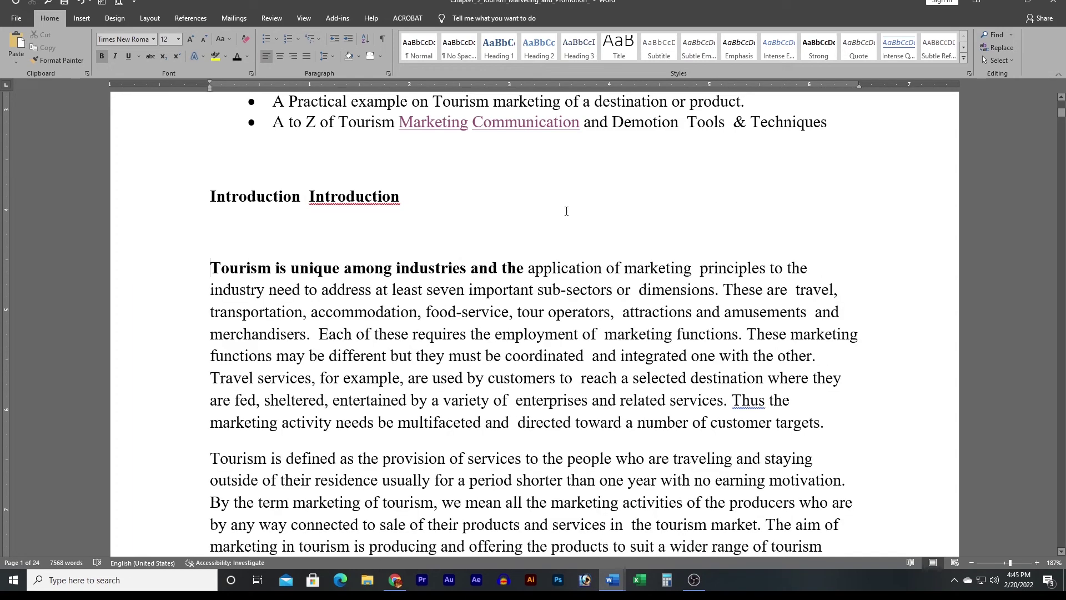
mouse_move(612, 580)
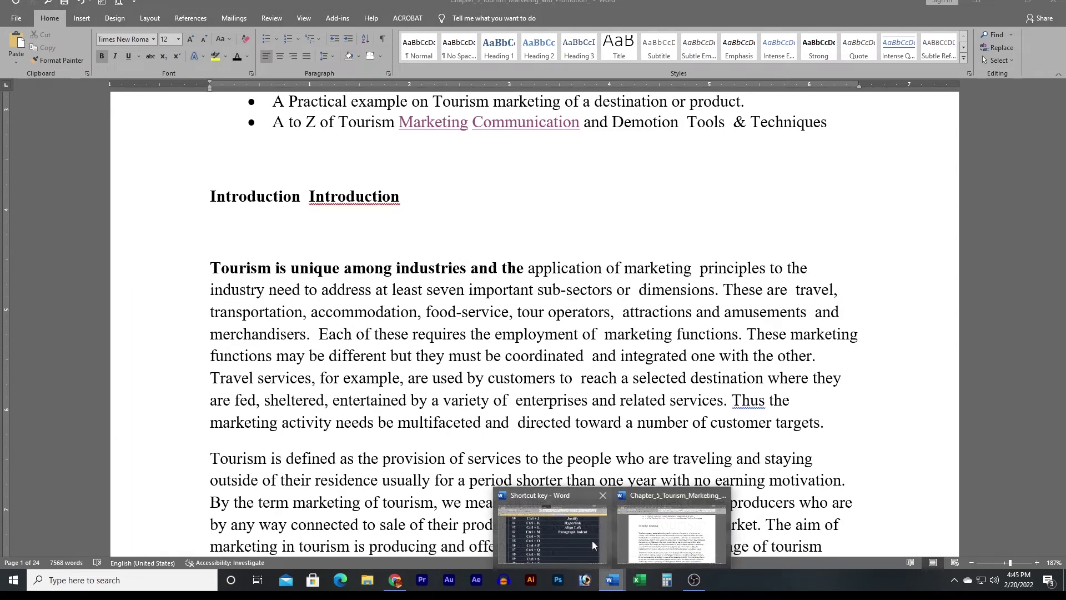
Enter 'Create a New Doc.' as the Ctrl + N description in row 14 of the shortcut table
click(591, 541)
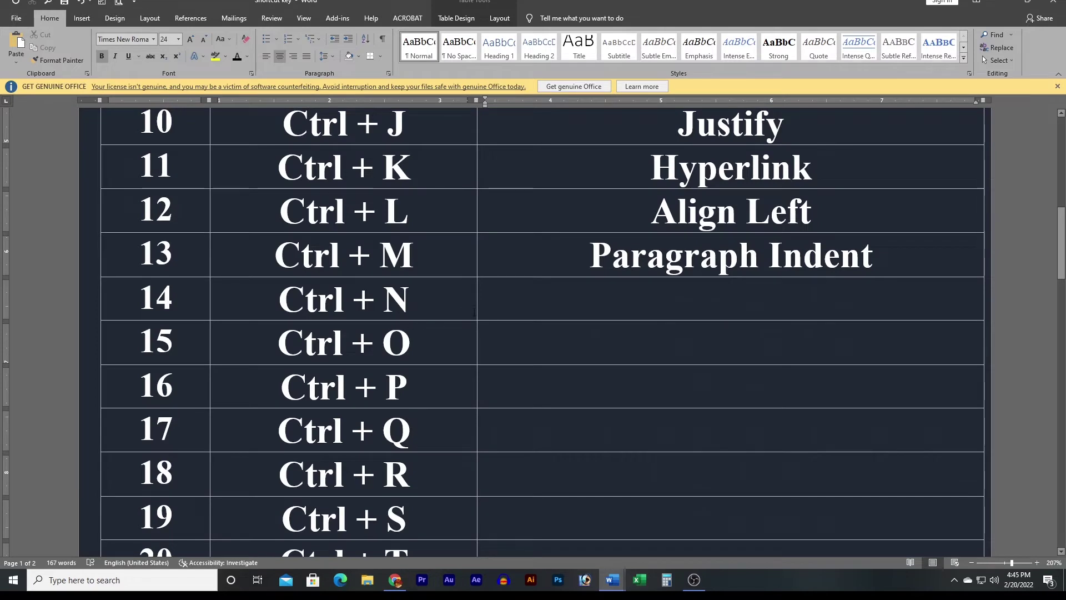
click(477, 307)
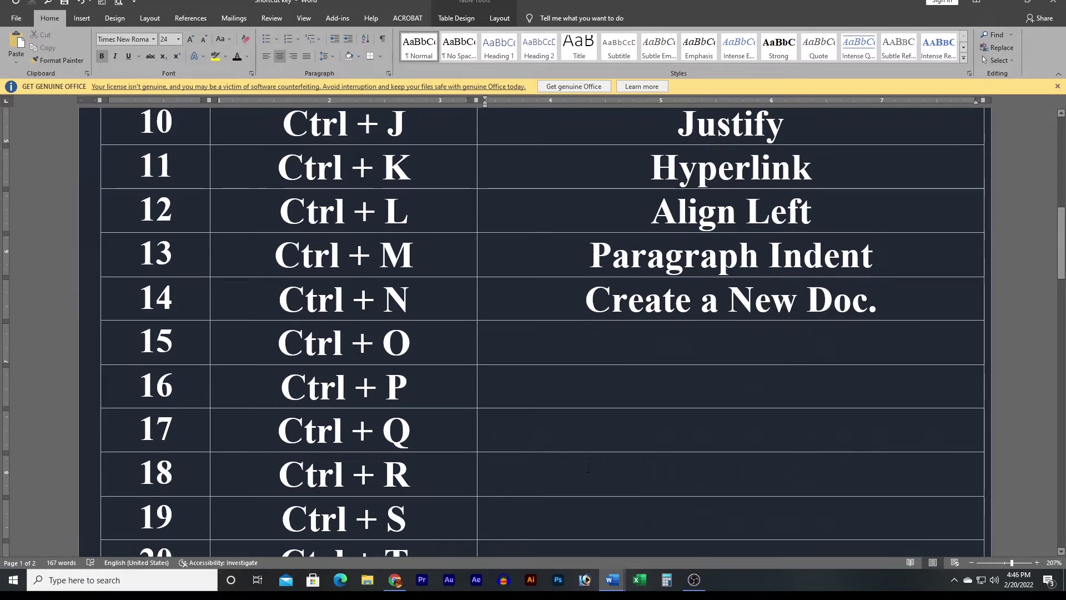
mouse_move(612, 579)
click(669, 541)
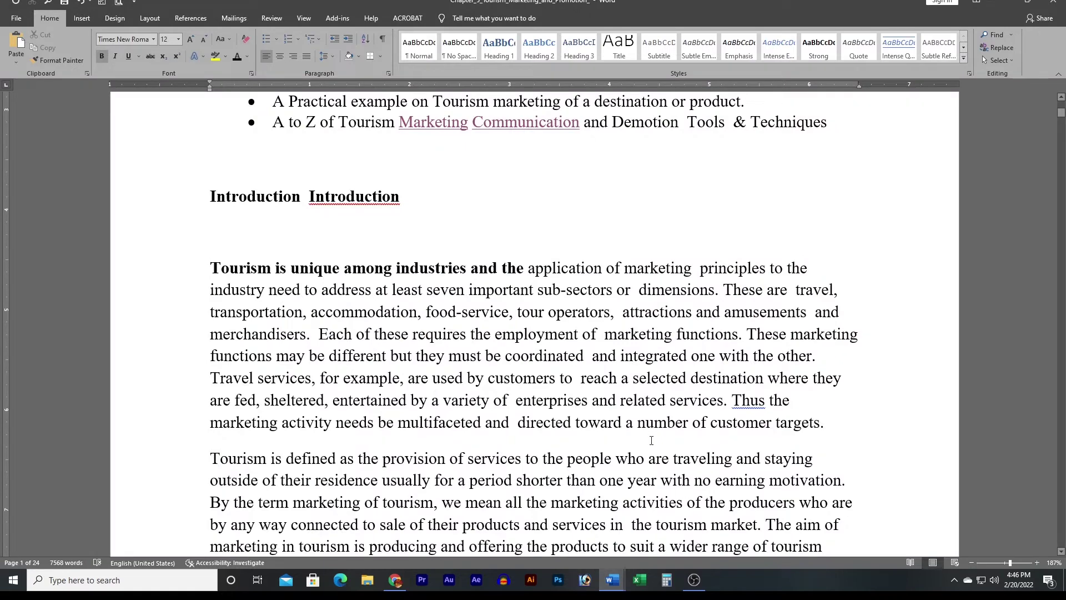
Demonstrate Ctrl+N from the Chapter 5 document by opening a new blank document, then return
scroll(651, 440, up, 5)
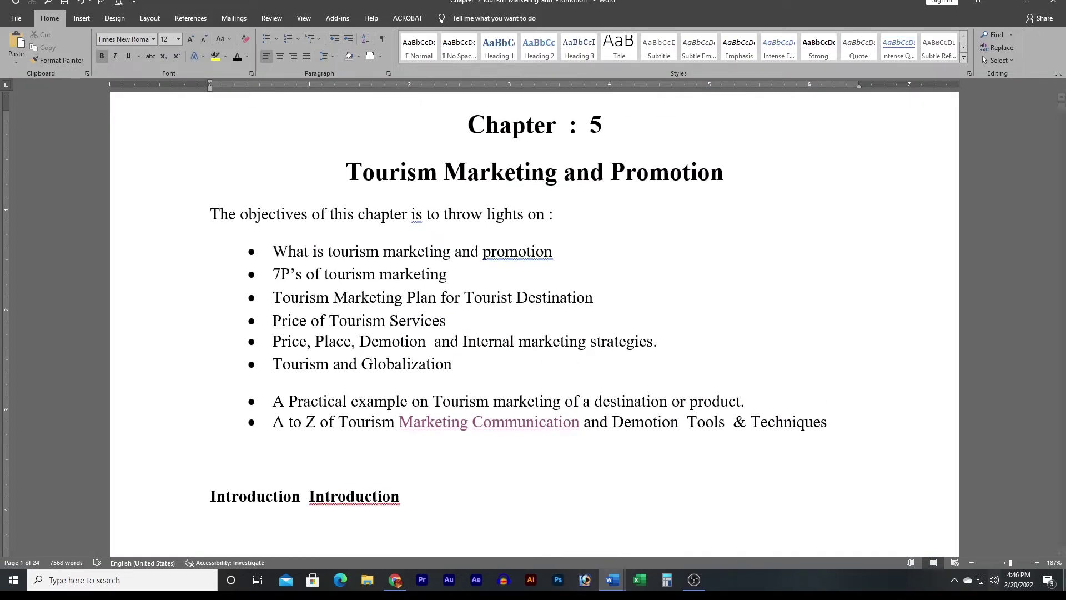
click(16, 17)
click(41, 70)
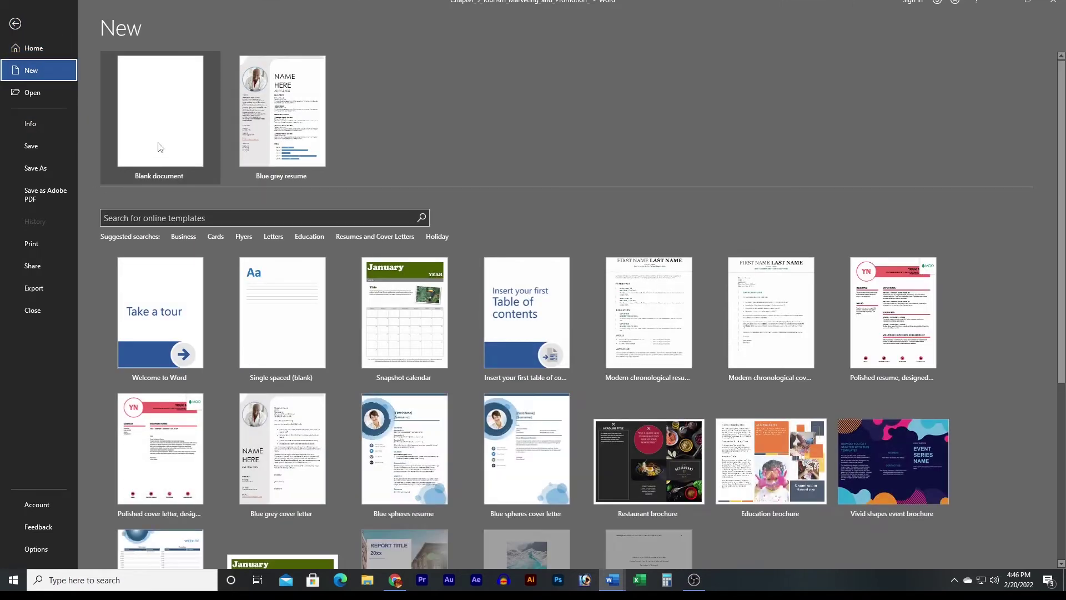
click(12, 24)
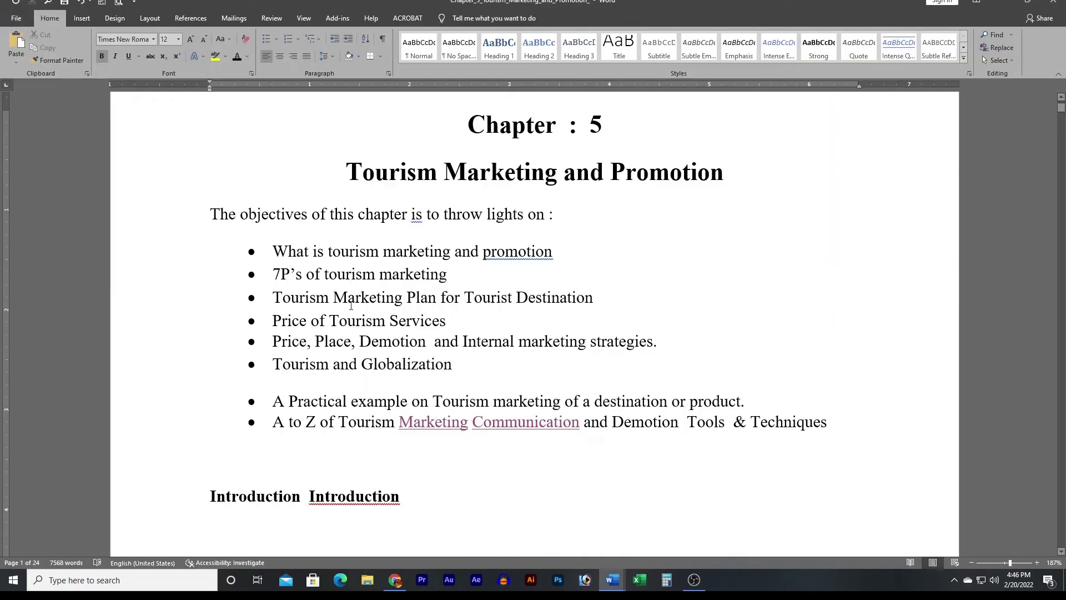
key(ctrl+n)
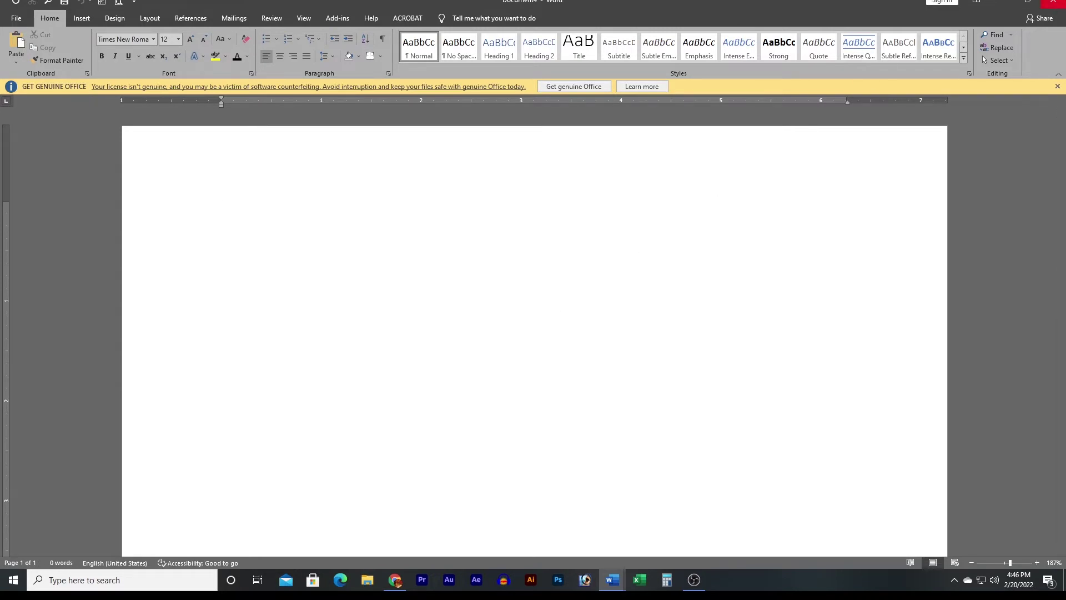
click(616, 583)
mouse_move(612, 580)
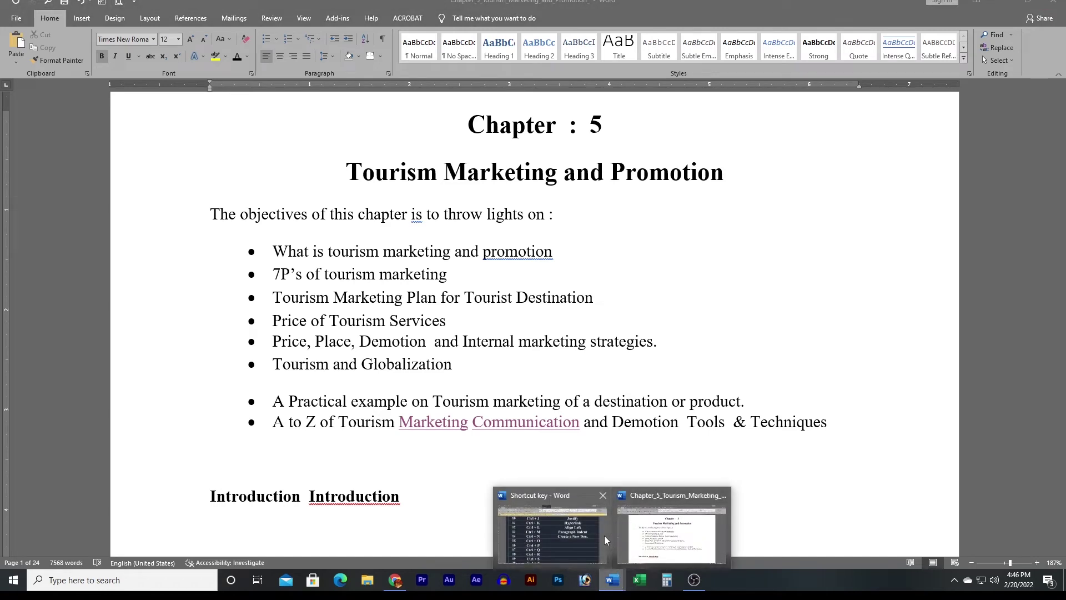
Enter 'Previous File Open' as the Ctrl + O description in row 15 of the table
click(574, 539)
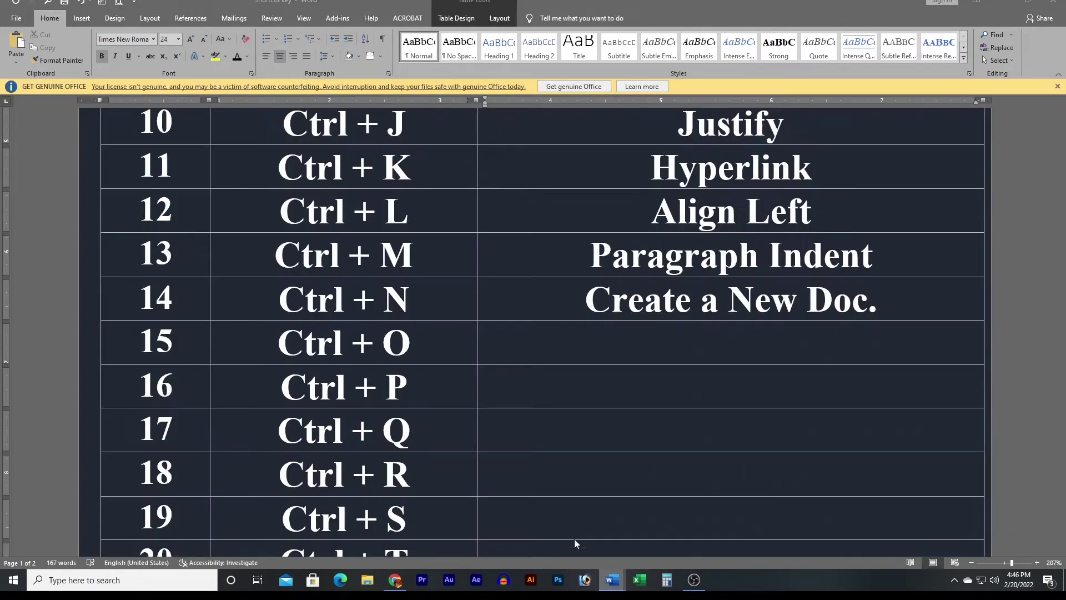
click(480, 357)
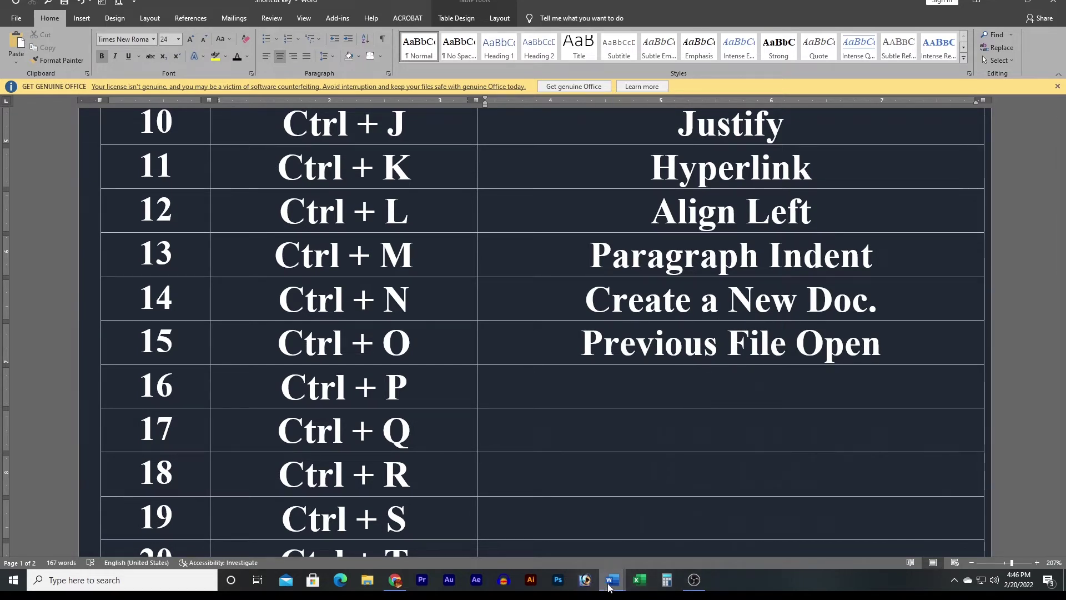
click(652, 542)
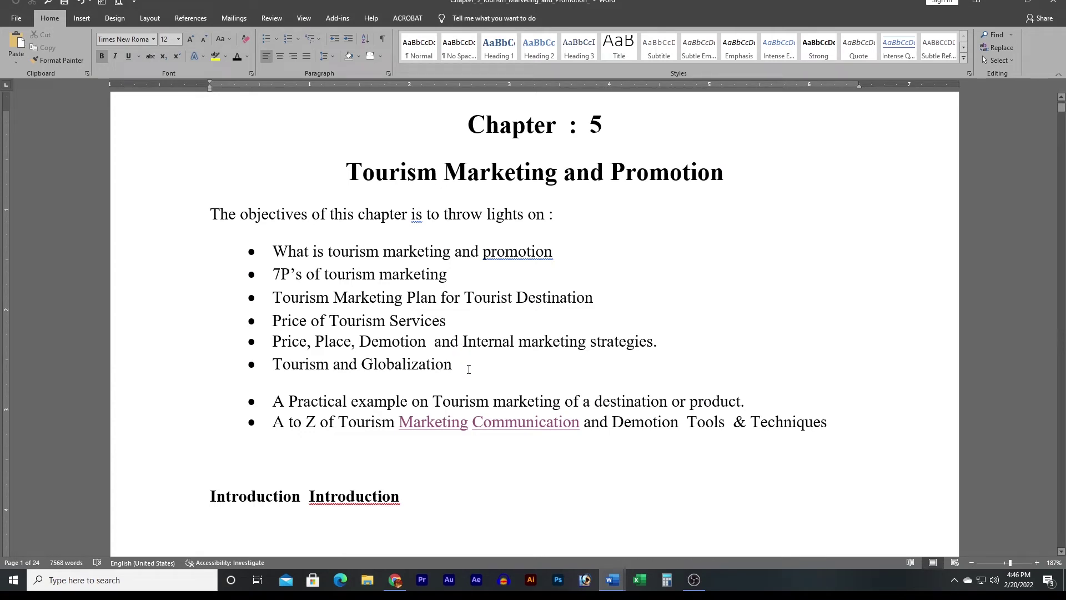
Use Ctrl+O in Chapter 5 to open Chapter_3_Impacts_of_Tourism from the Recent list
scroll(469, 372, up, 2)
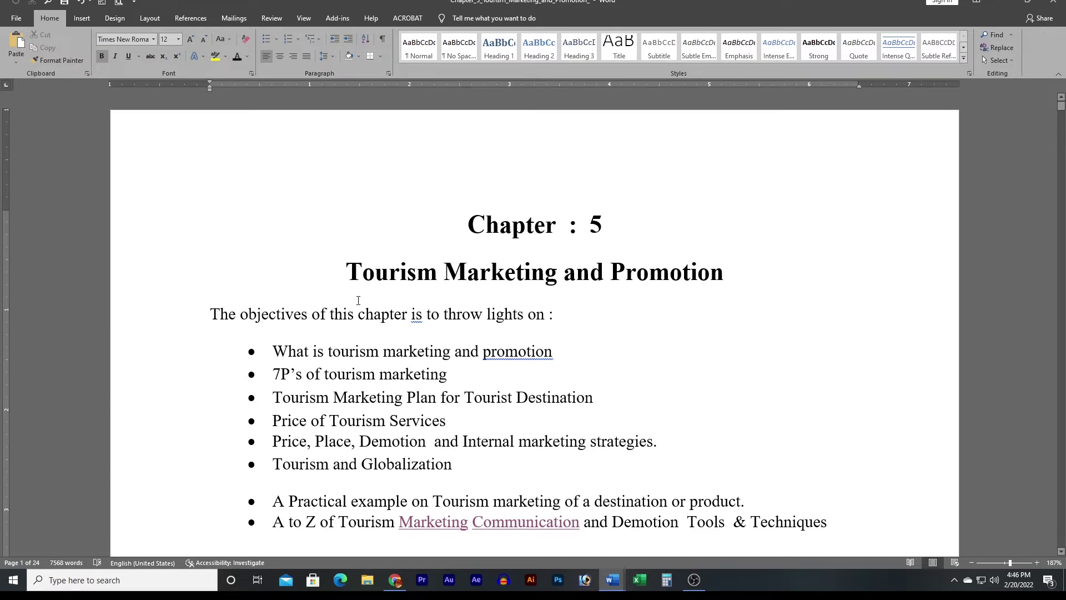
key(ctrl+o)
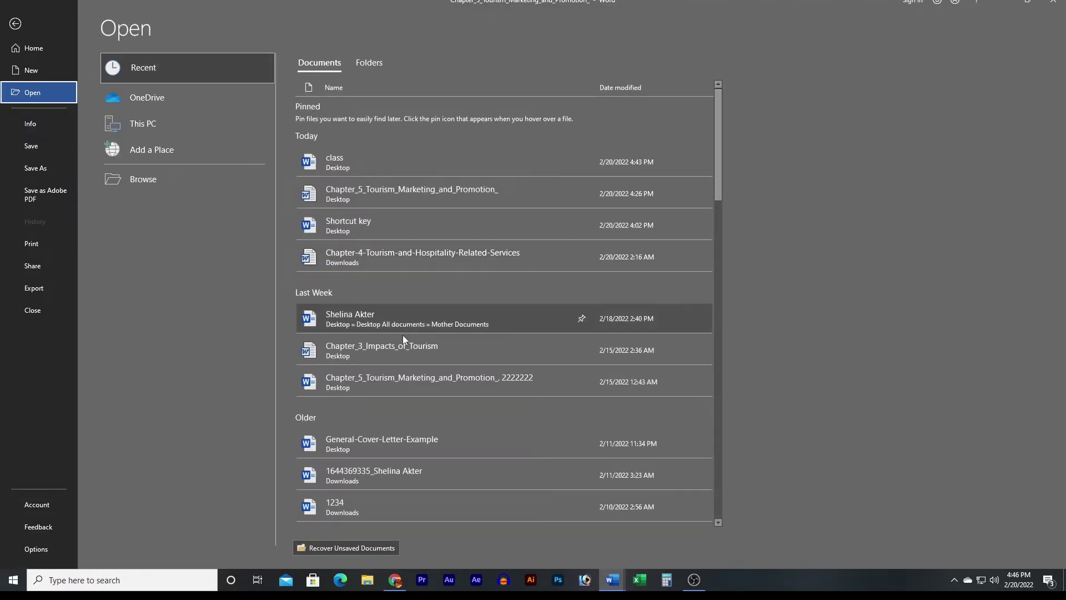
click(169, 124)
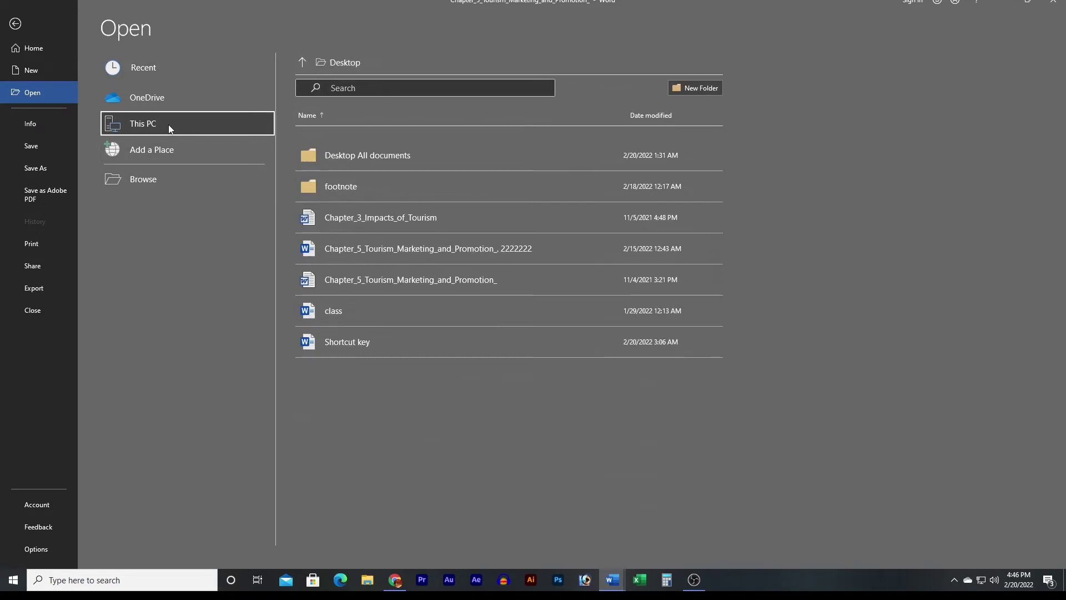
click(399, 158)
scroll(472, 372, down, 3)
scroll(451, 423, up, 3)
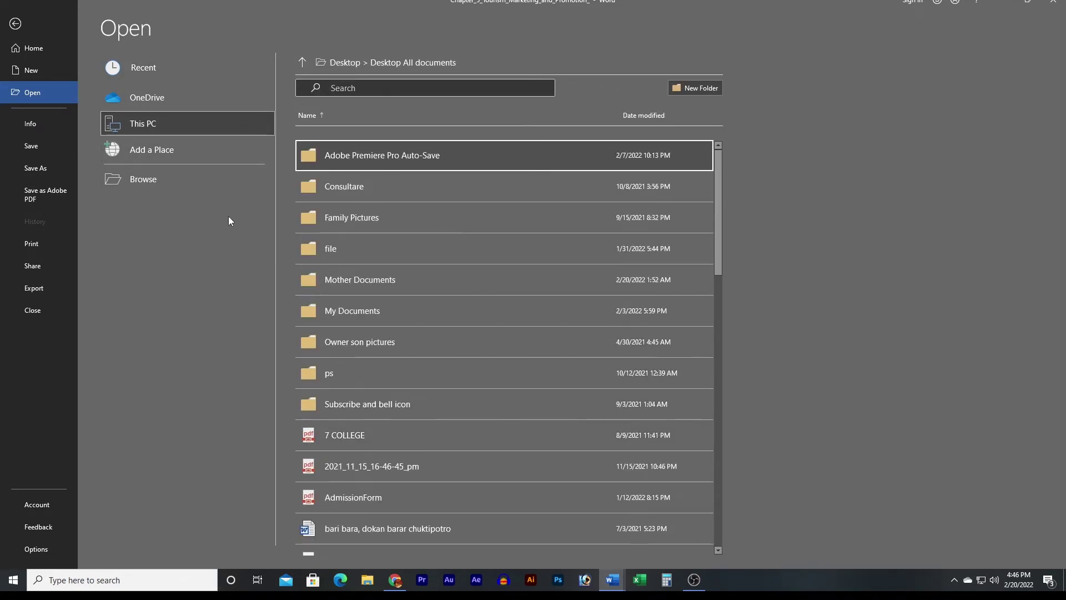
click(170, 78)
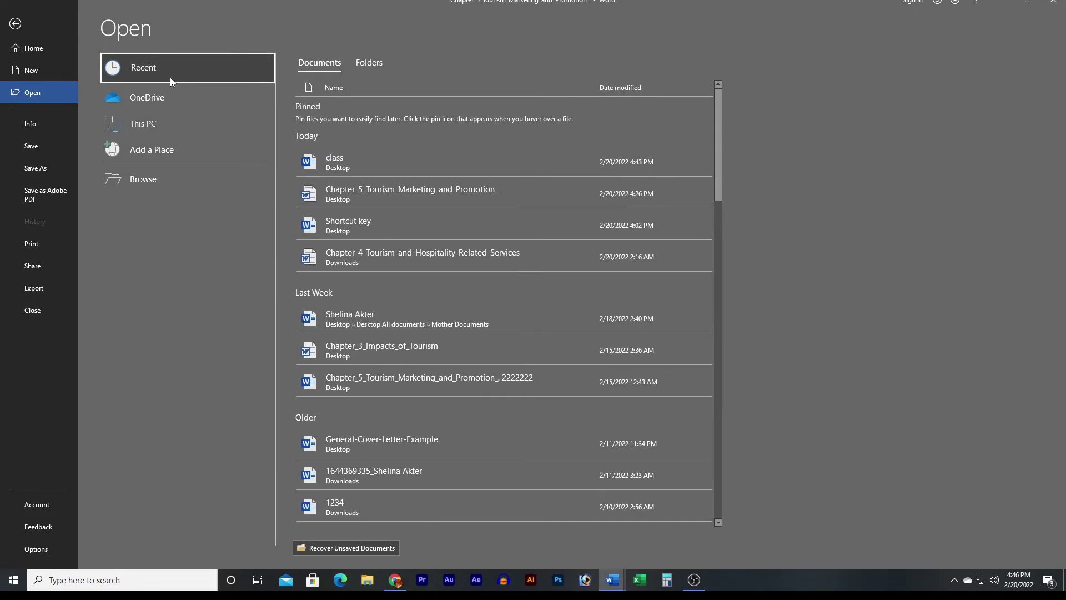
click(390, 350)
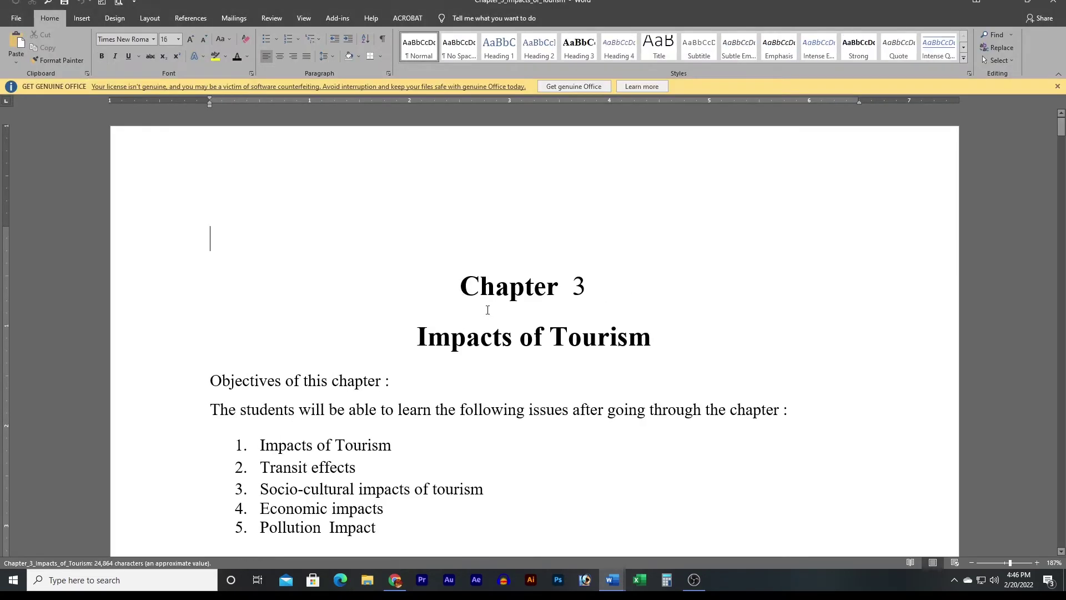
Glance over Chapter_3_Impacts_of_Tourism, then bring the Shortcut key table back to the front
scroll(500, 338, down, 5)
scroll(512, 365, up, 4)
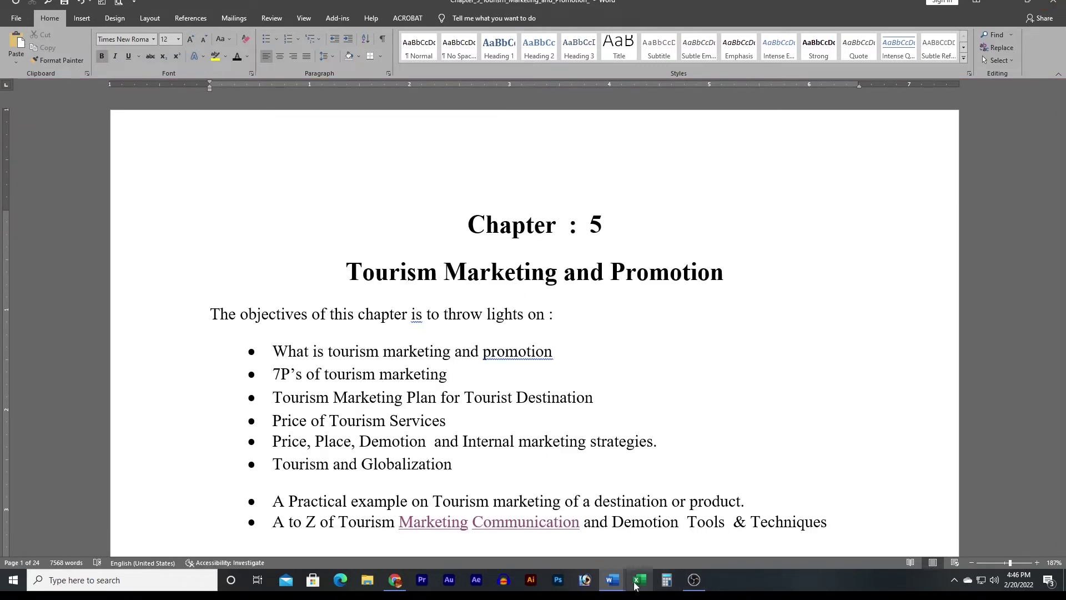
click(612, 579)
click(580, 542)
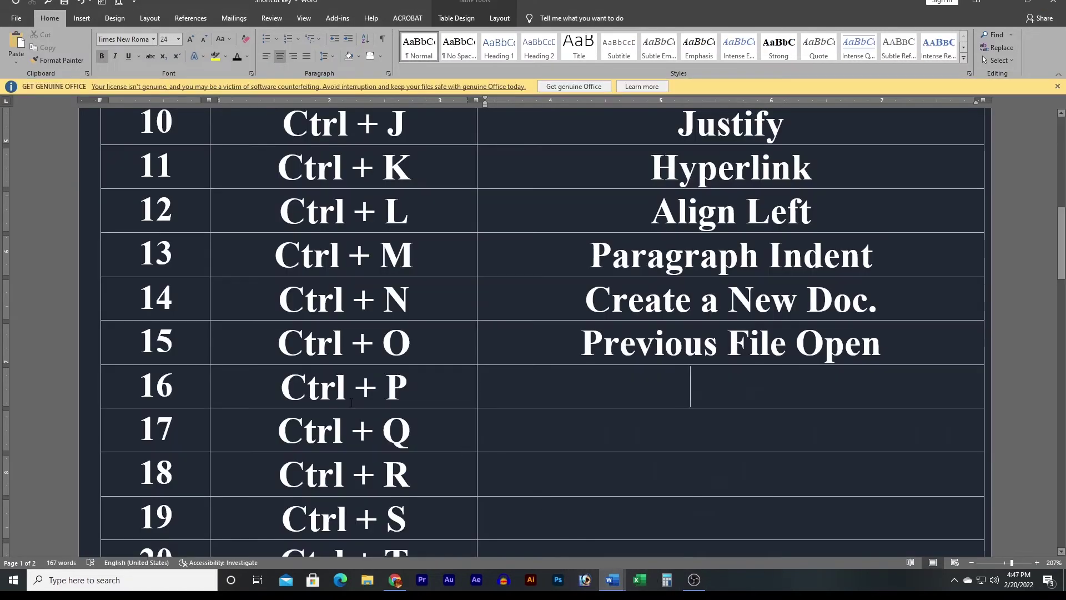
Type 'Print' for Ctrl + P in row 16, then press Ctrl+P in the Chapter 5 document
click(482, 387)
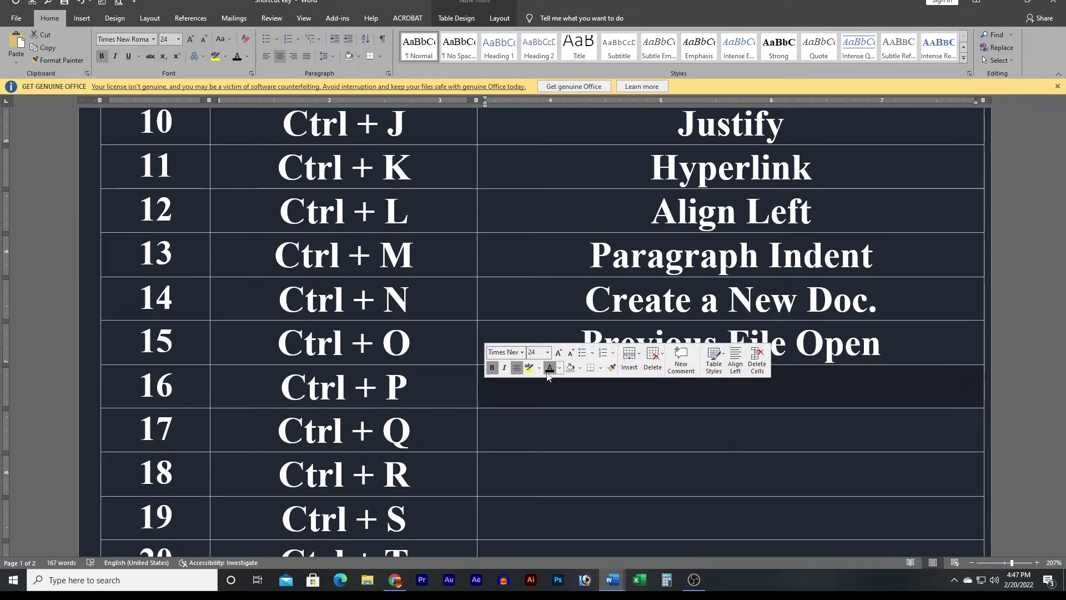
text(Print)
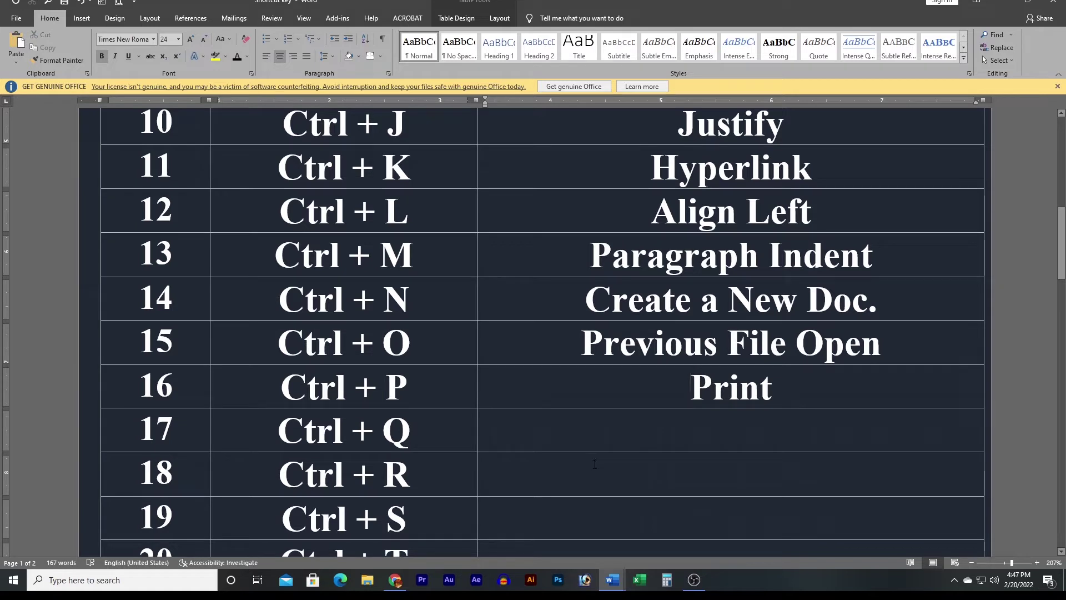
click(616, 579)
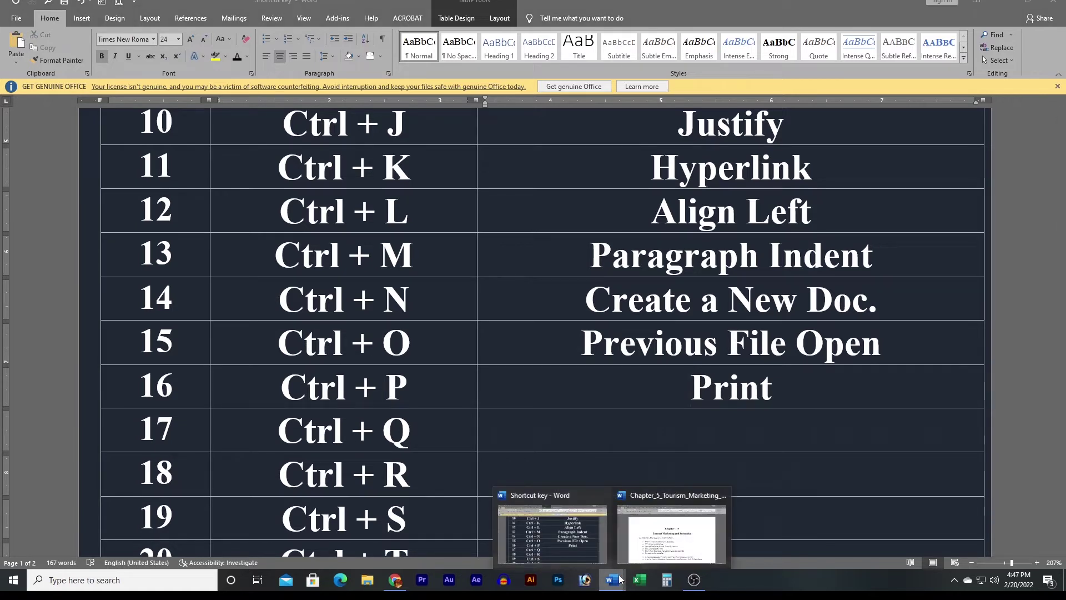
click(662, 539)
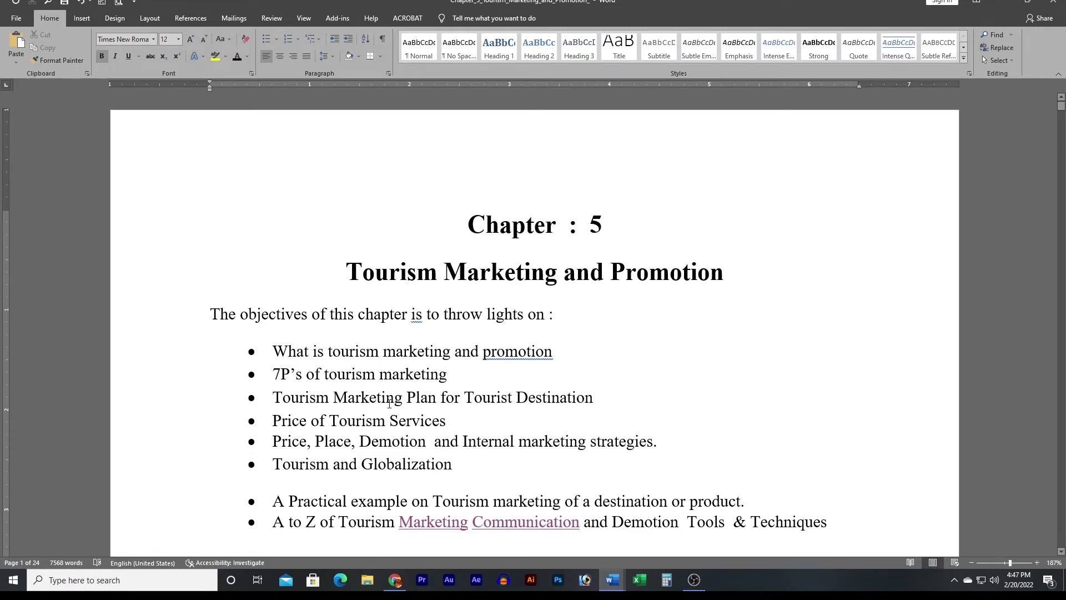
key(ctrl+p)
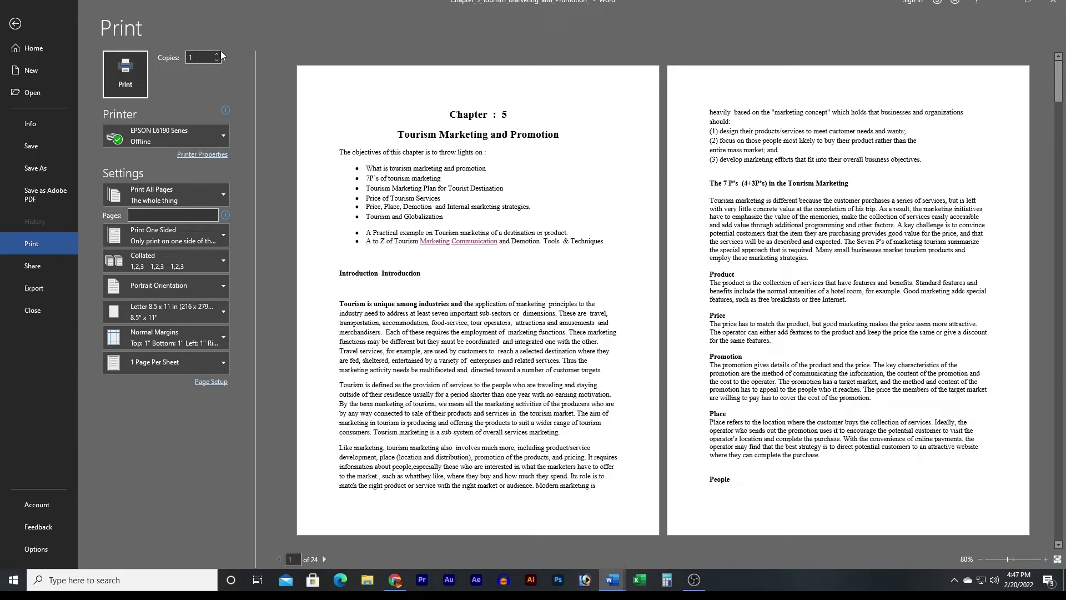
Review the copies count and keep the EPSON printer selected
click(217, 55)
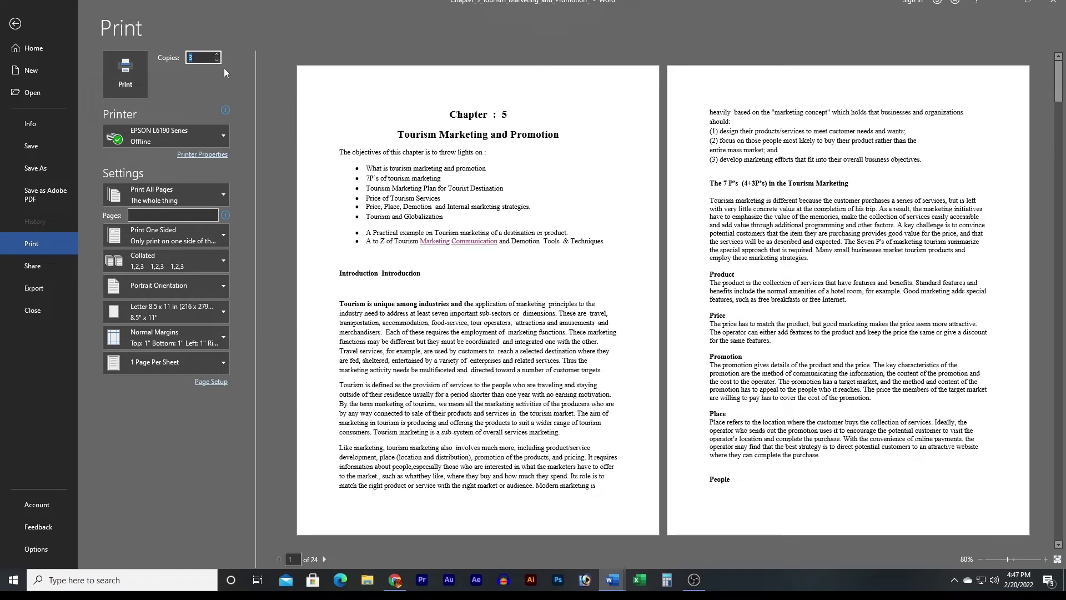
click(195, 104)
click(172, 135)
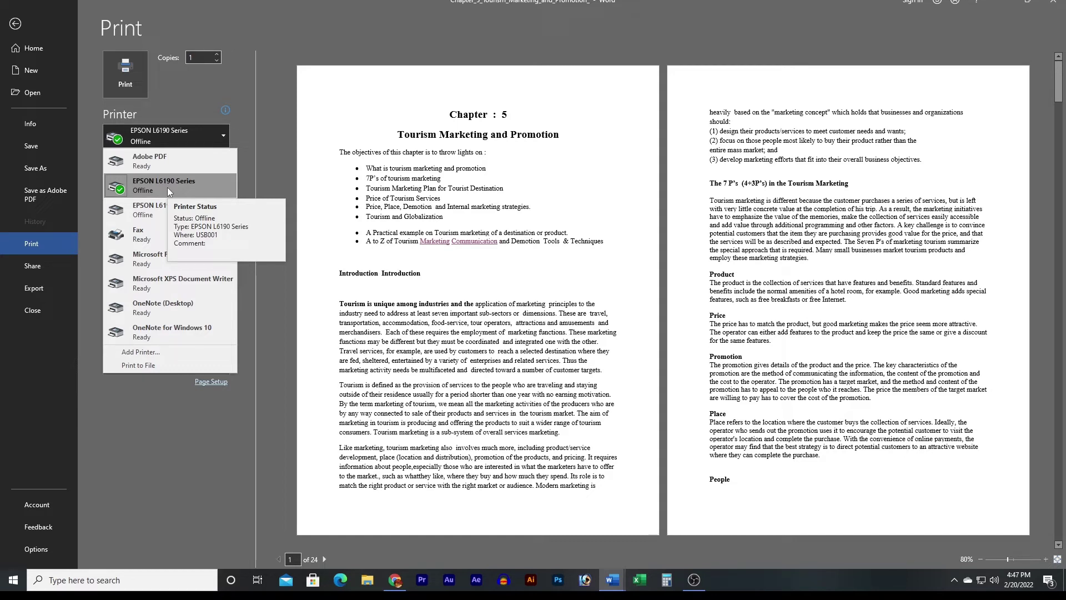
click(251, 183)
Limit the page range to page 24, then clear it to print all pages again
click(162, 214)
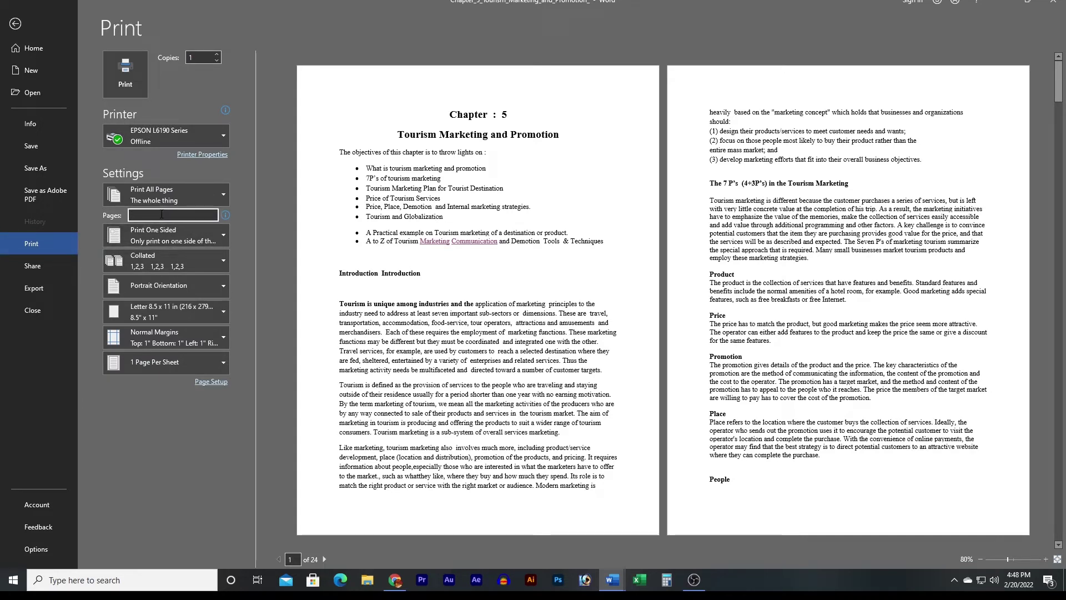
text(24)
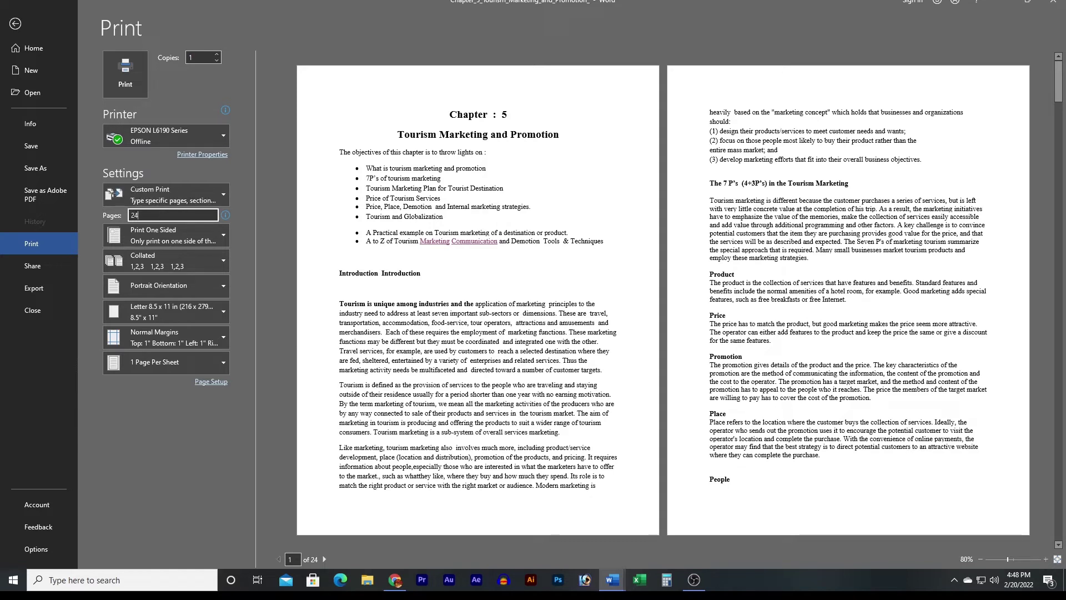
click(246, 224)
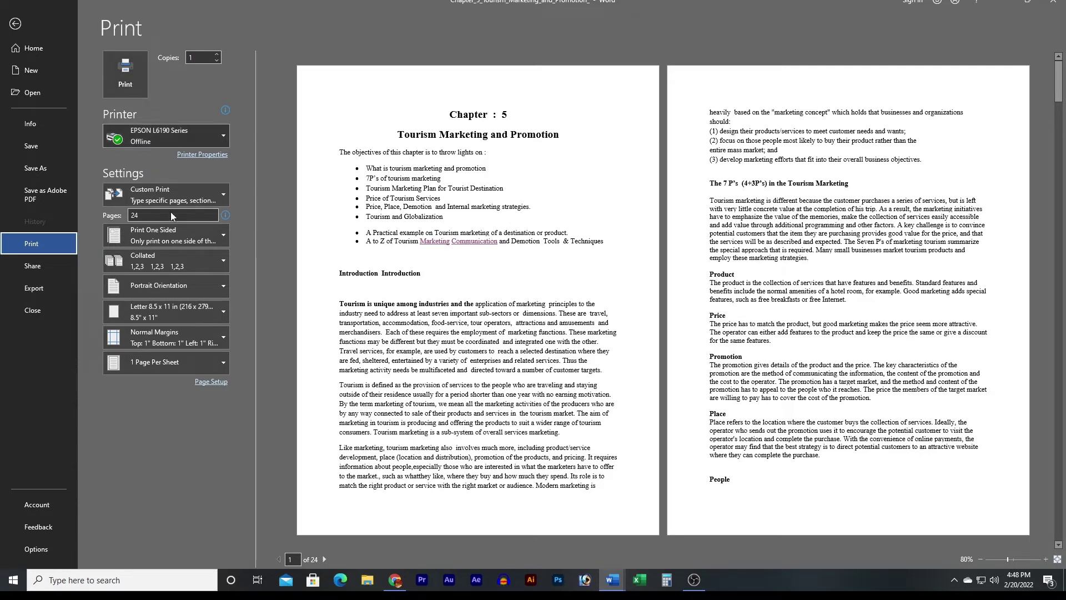
click(155, 218)
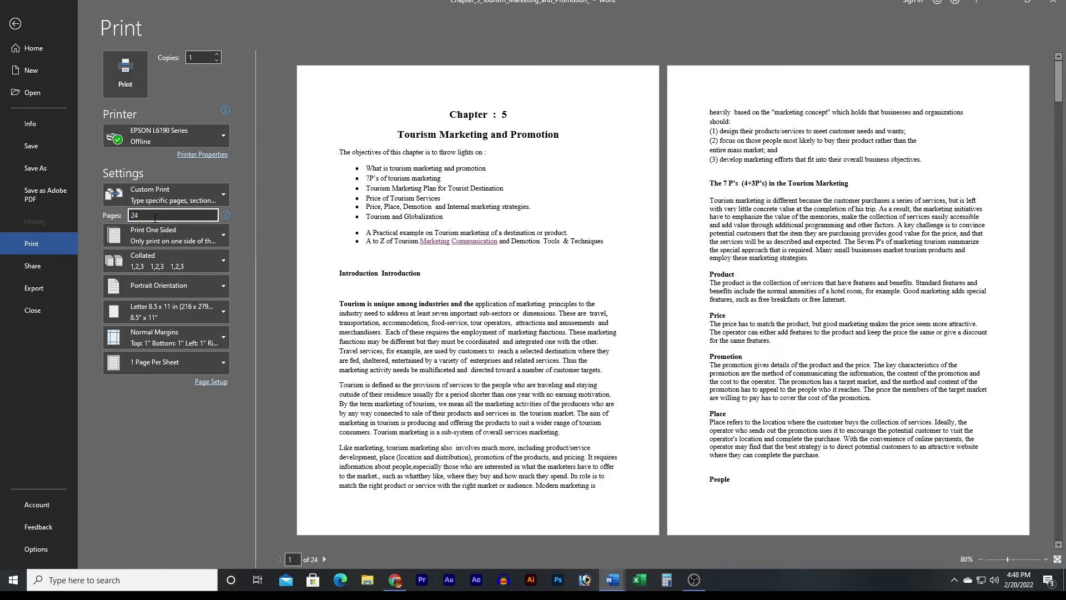
key(BackSpace)
key(BackSpace)
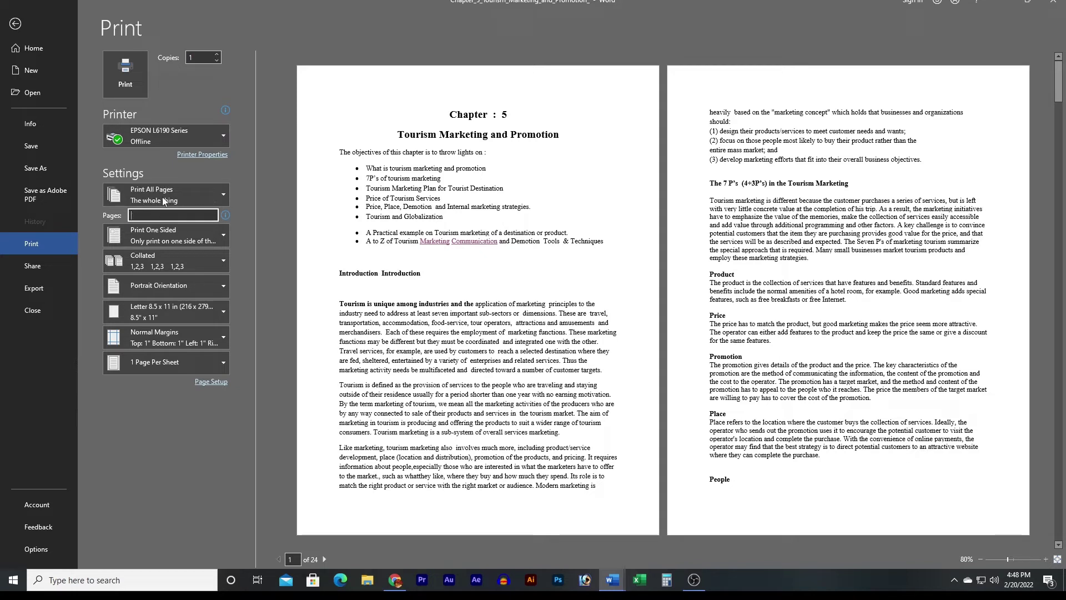
click(203, 286)
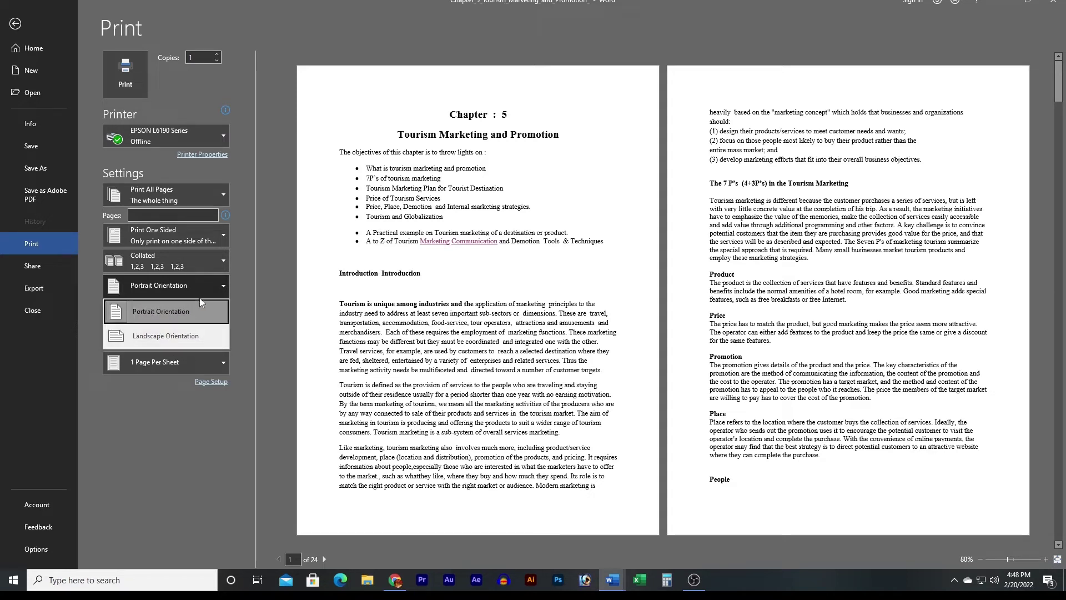
Keep portrait orientation, set the paper size to A4, and exit the Print screen
click(200, 304)
click(197, 308)
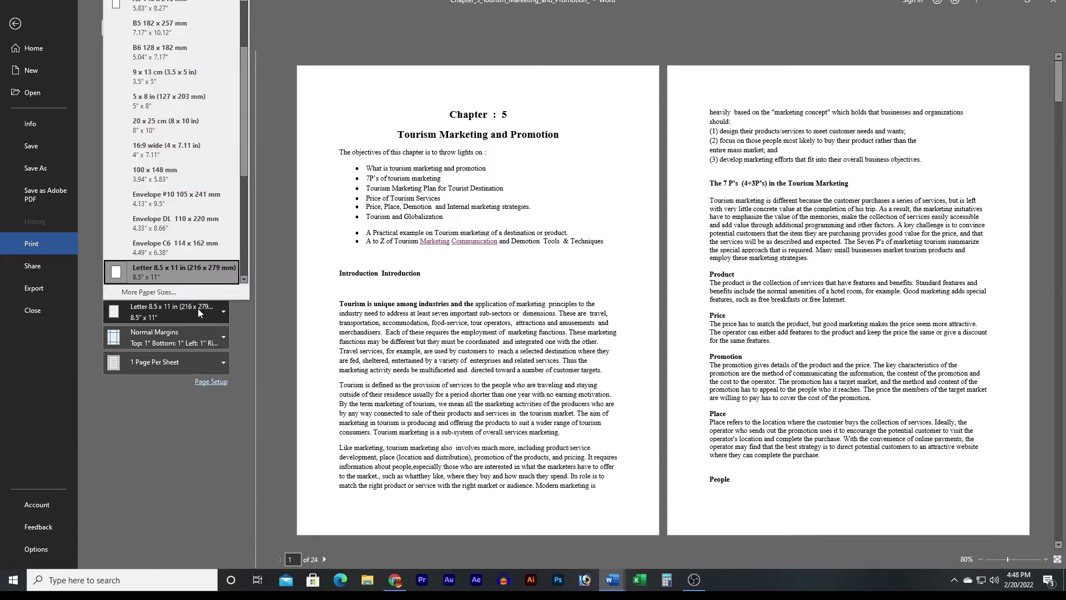
scroll(194, 211, up, 2)
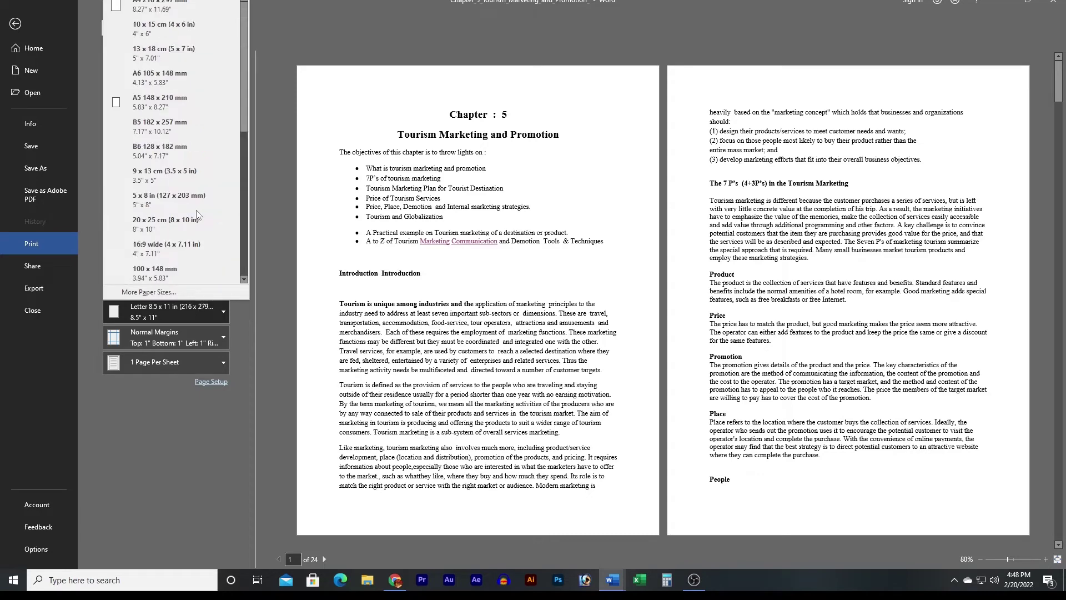
click(172, 5)
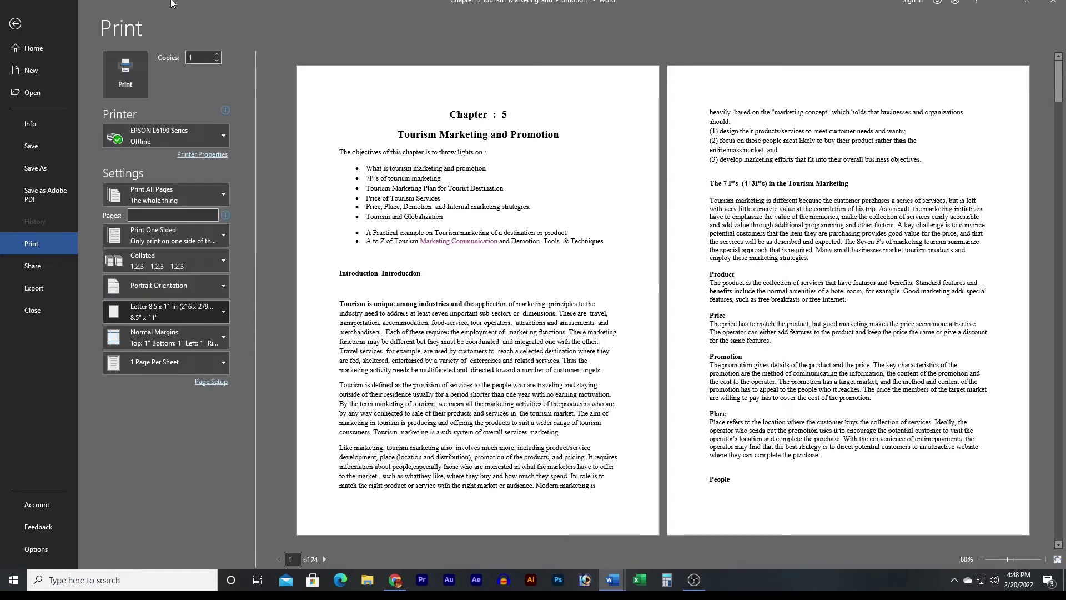
click(222, 320)
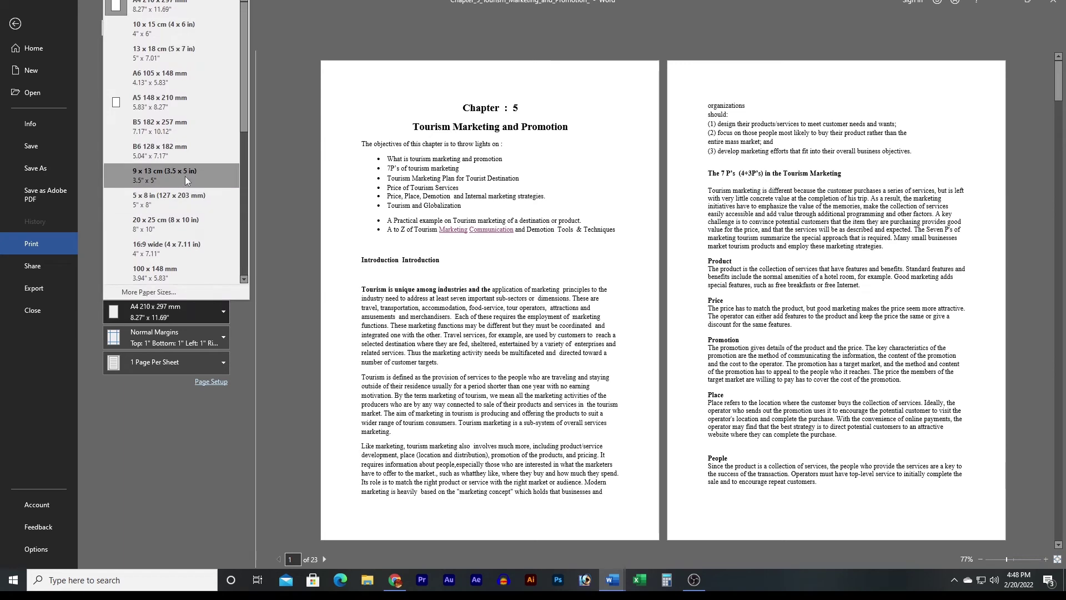
scroll(185, 176, down, 2)
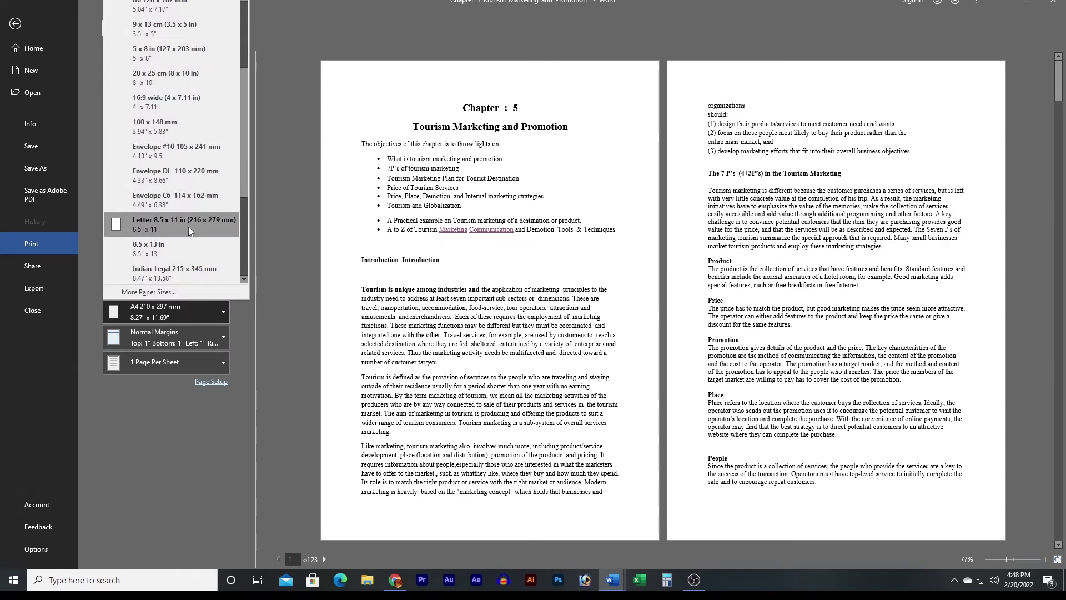
scroll(188, 233, down, 3)
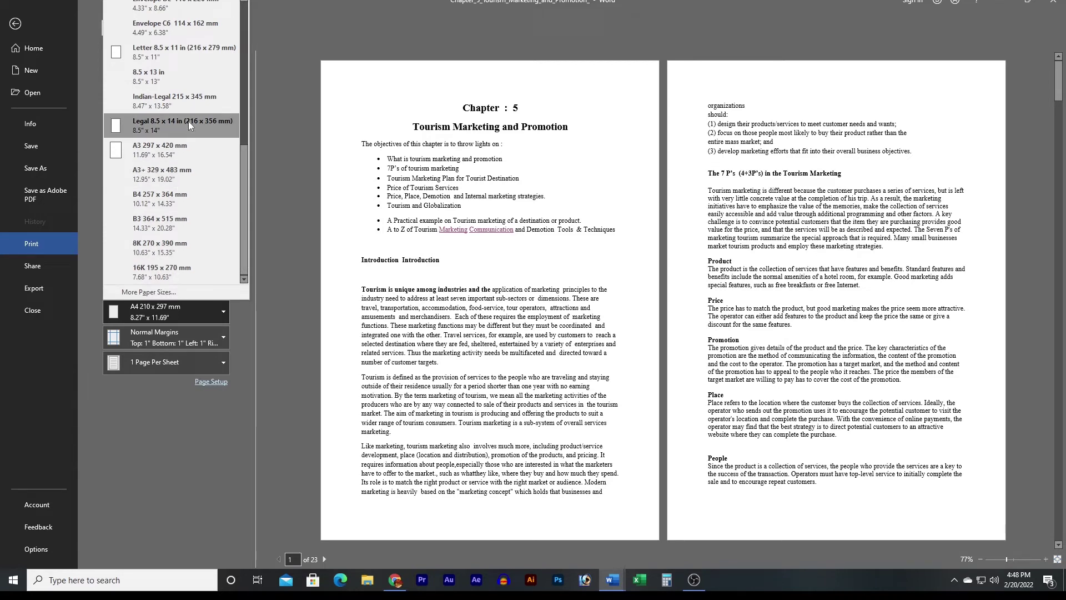
click(272, 311)
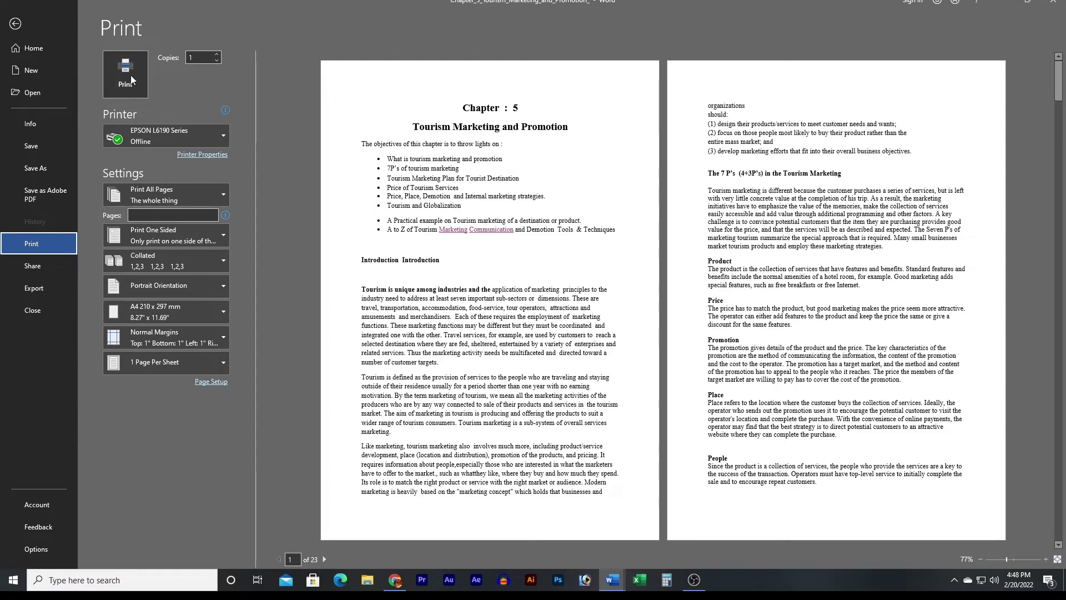
click(35, 31)
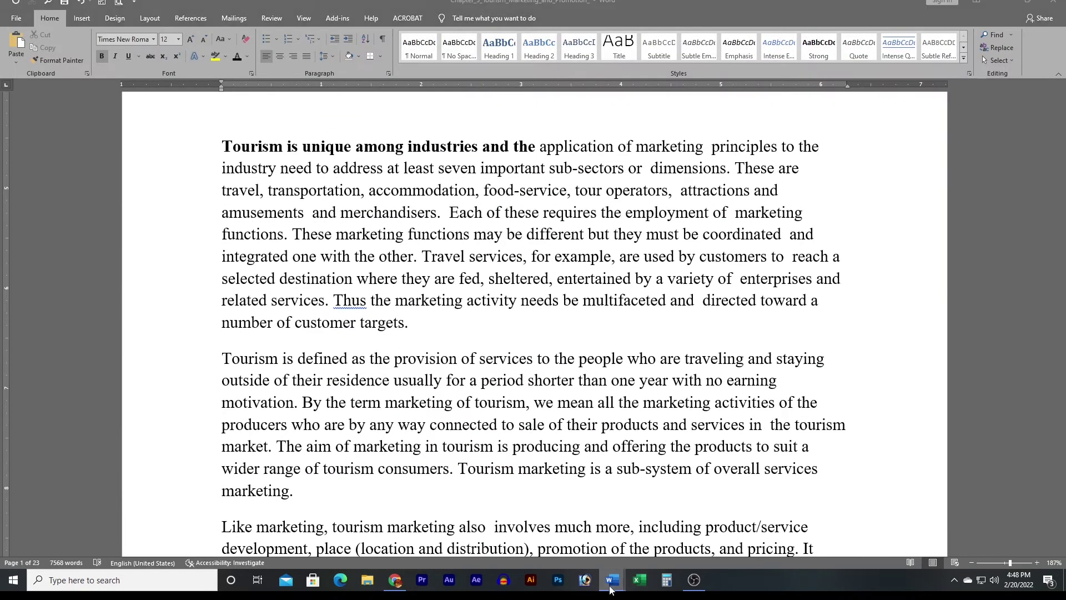
Paste 'Remove Paragraph Formation' into row 17 beside Ctrl + Q, then return to the chapter
click(555, 557)
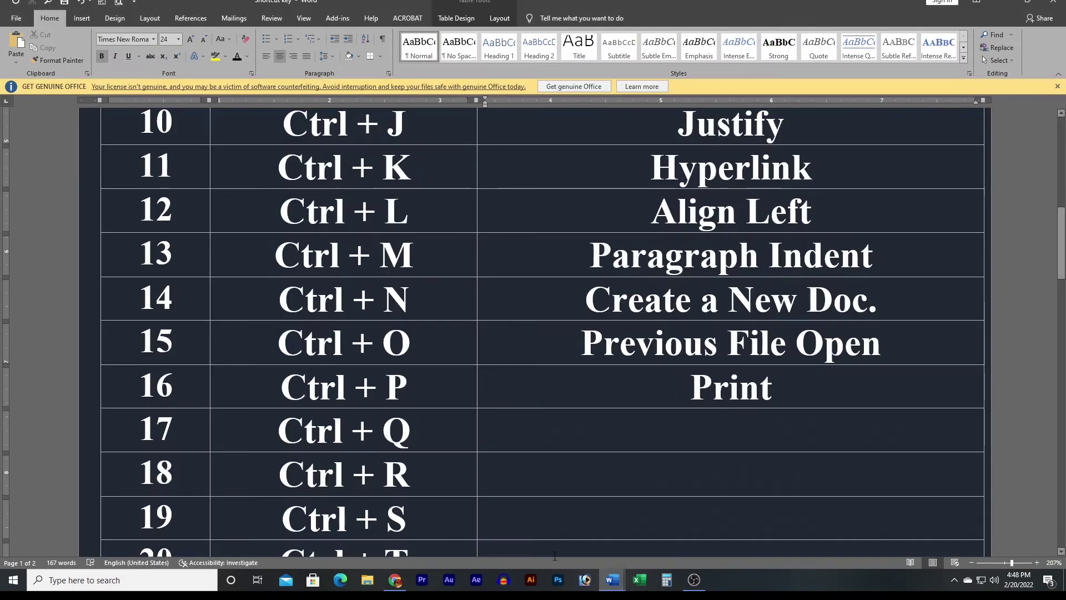
click(488, 438)
text(Remove Paragraph Formation)
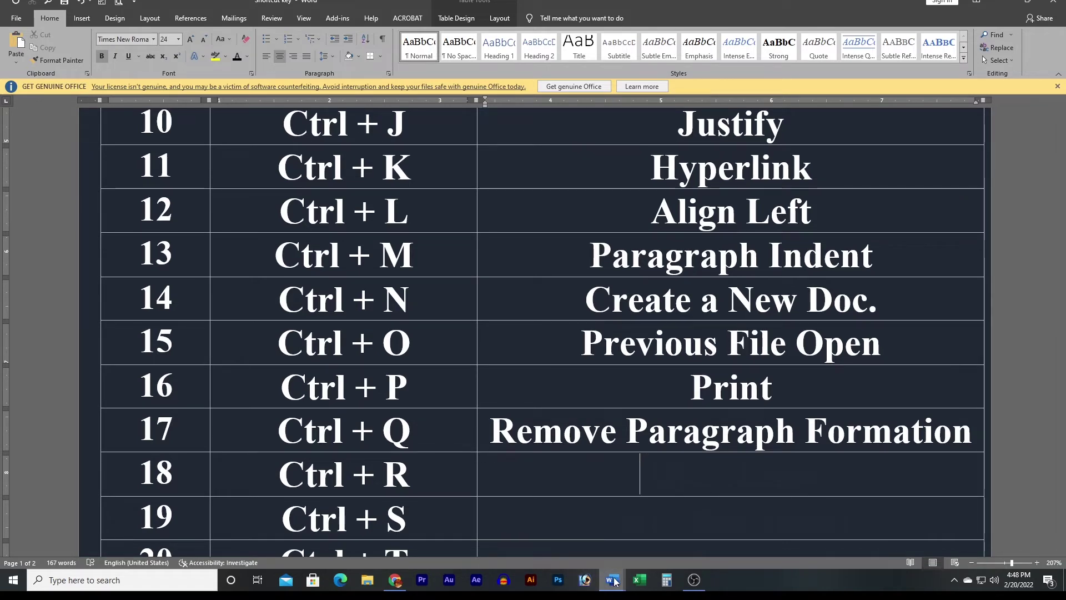
mouse_move(612, 580)
click(655, 553)
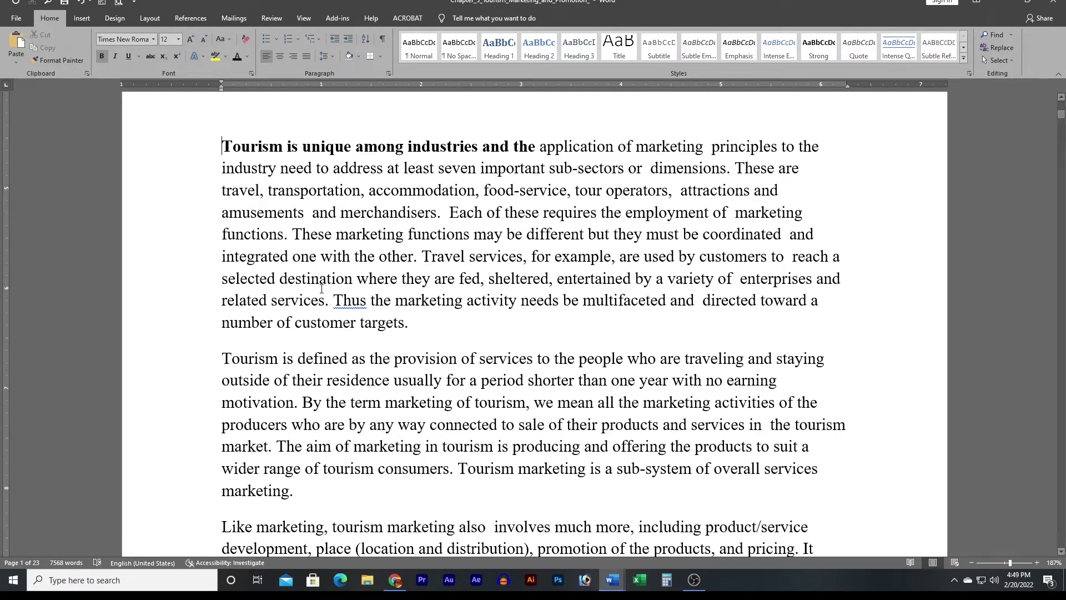
Give the chapter's opening paragraph 2.5 line spacing, then reset it to single spacing
double_click(189, 148)
click(332, 56)
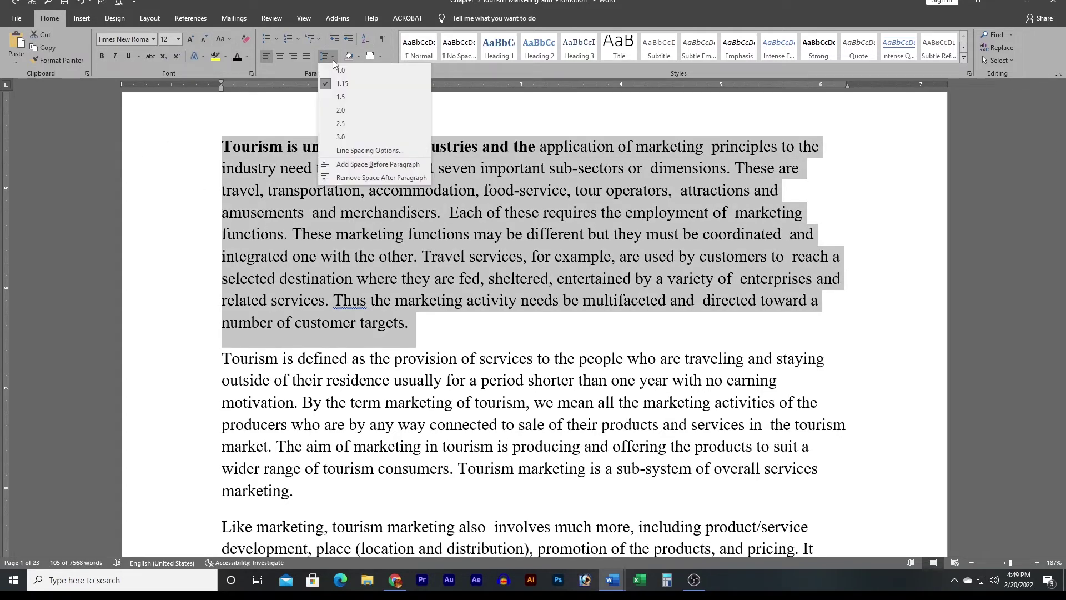
click(346, 118)
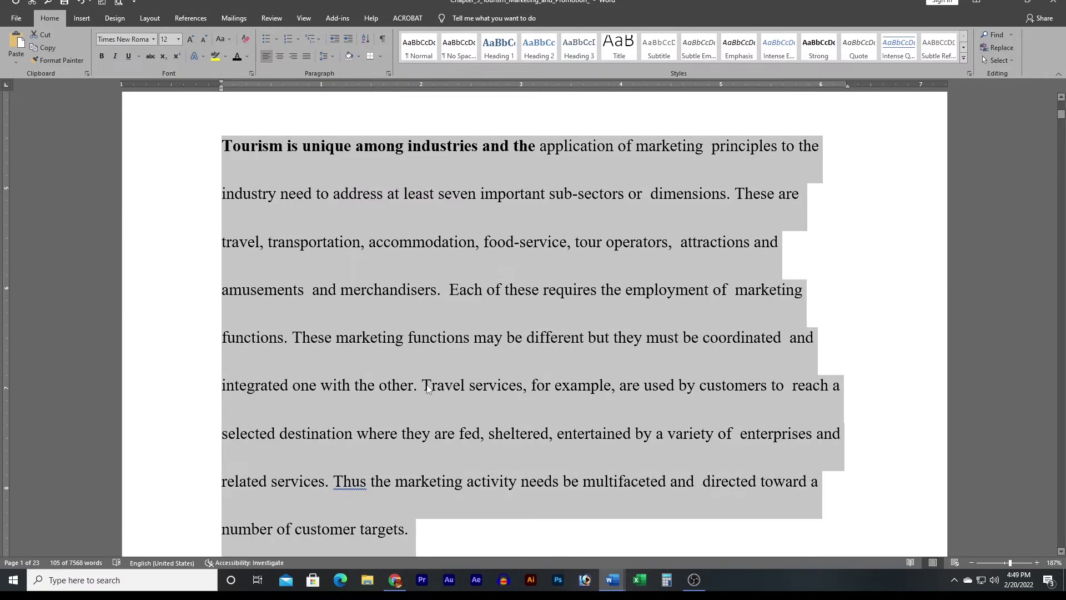
scroll(426, 388, down, 2)
scroll(421, 387, up, 2)
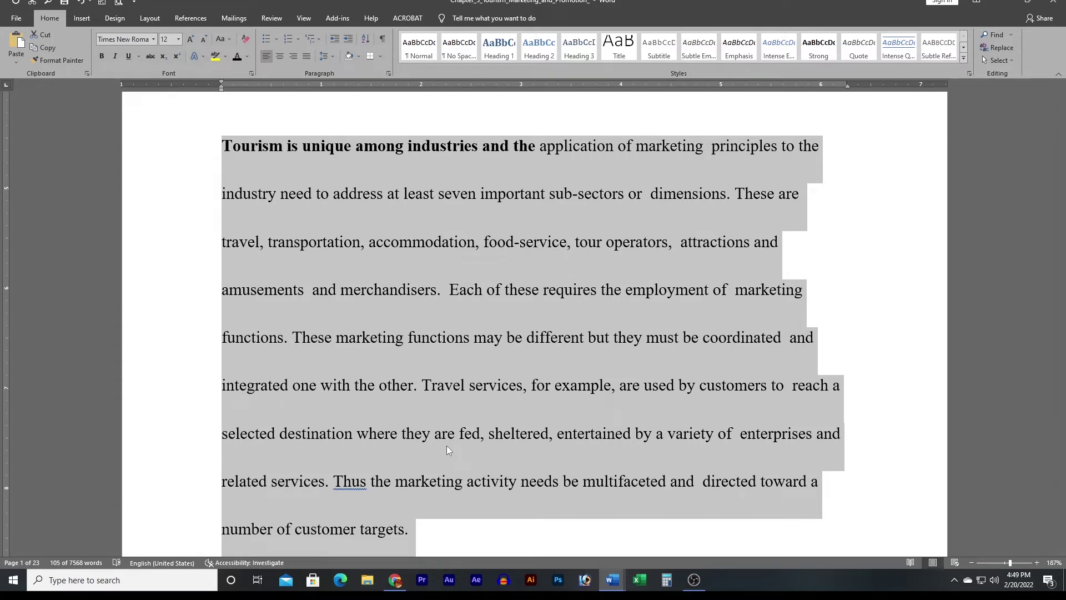
key(ctrl+1)
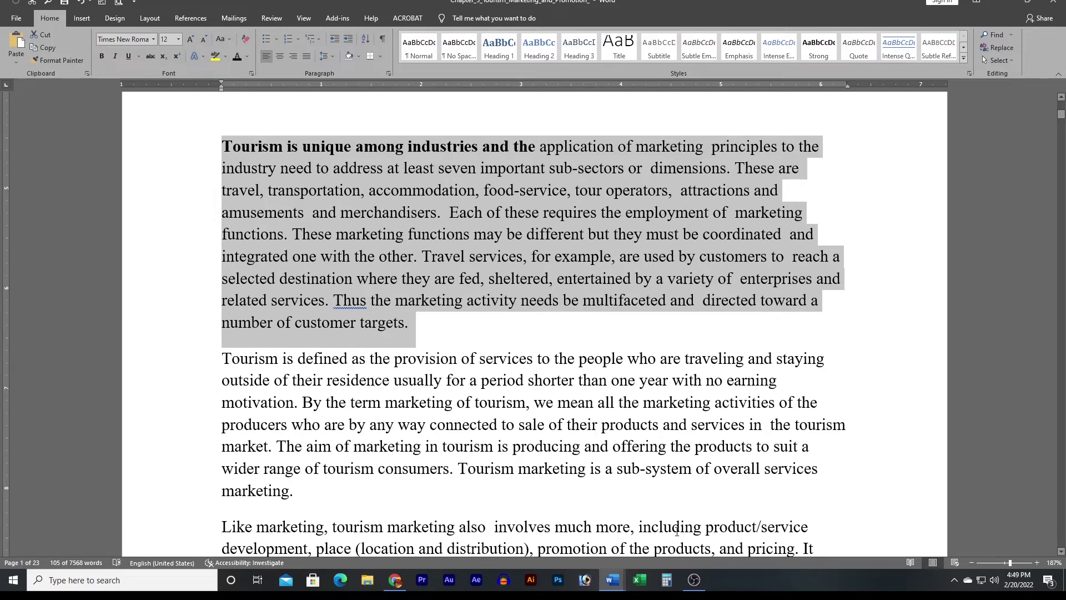
click(613, 580)
click(552, 527)
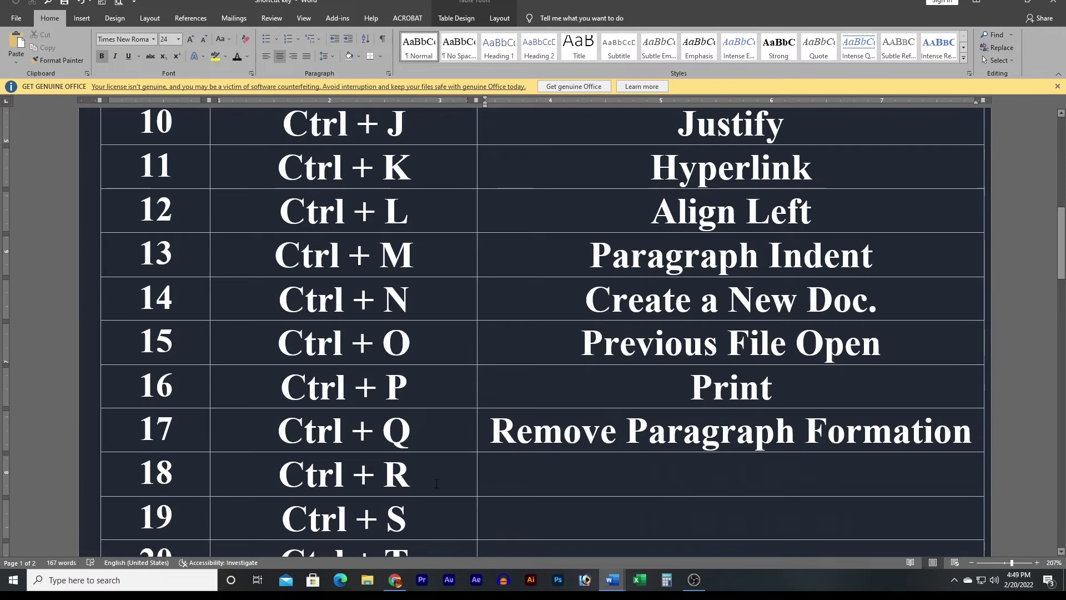
Type 'Align Right' beside Ctrl + R in row 18, then bring the chapter back
scroll(436, 483, down, 3)
click(496, 380)
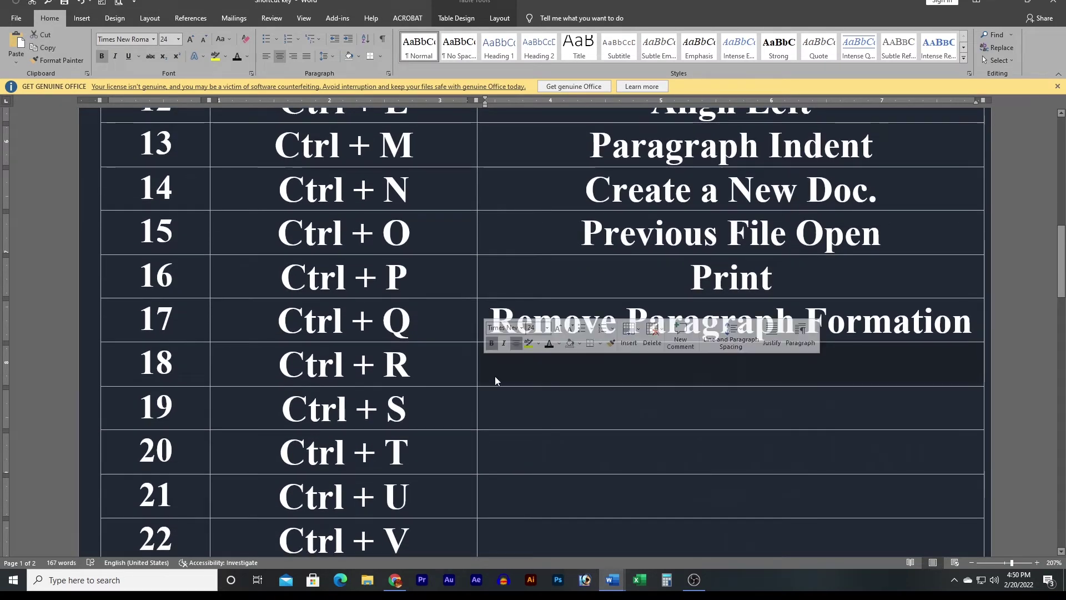
text(Align Right)
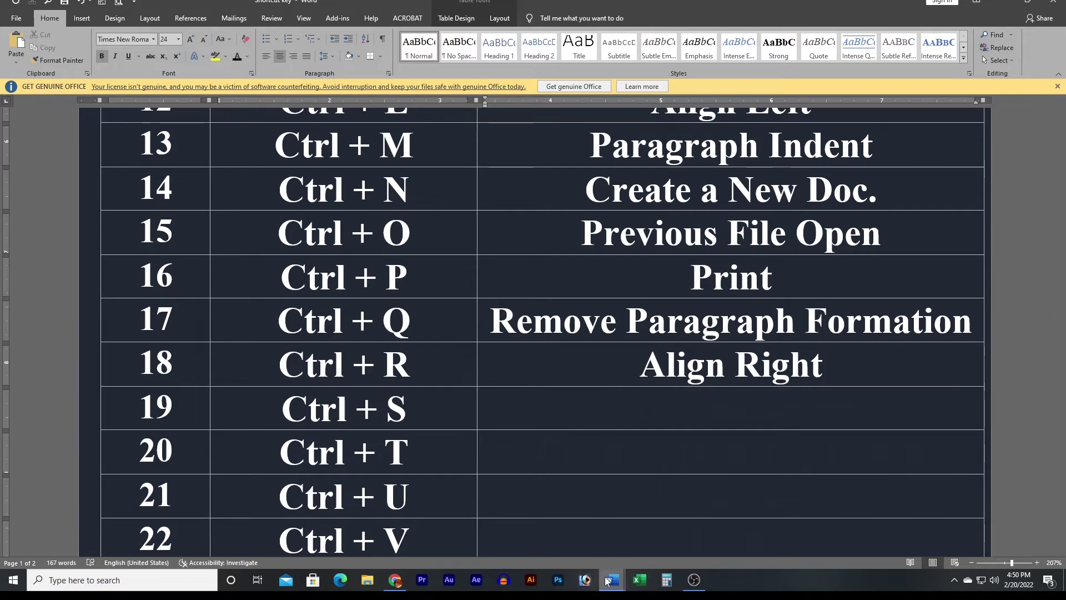
mouse_move(612, 579)
click(648, 519)
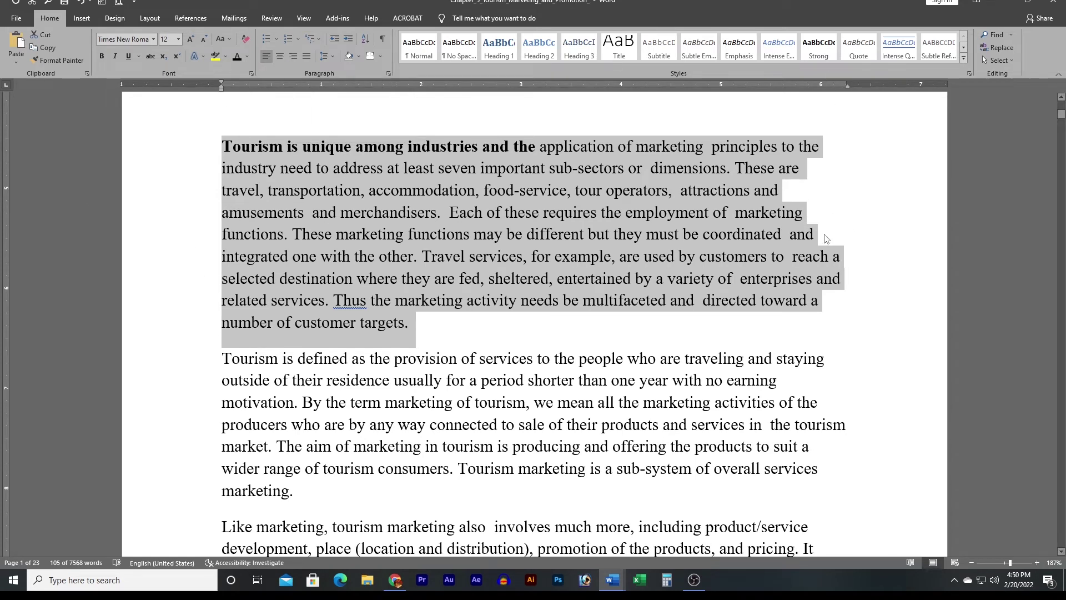
Right-align the tourism document's first paragraph with Ctrl+R, then bring the Shortcut key document forward
key(ctrl+r)
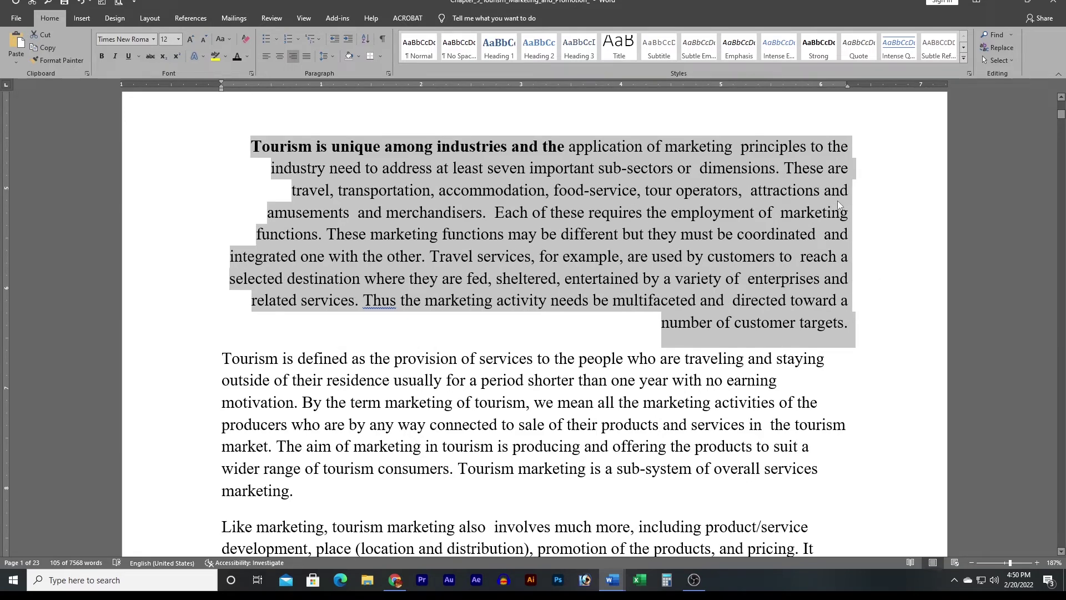
key(ctrl+l)
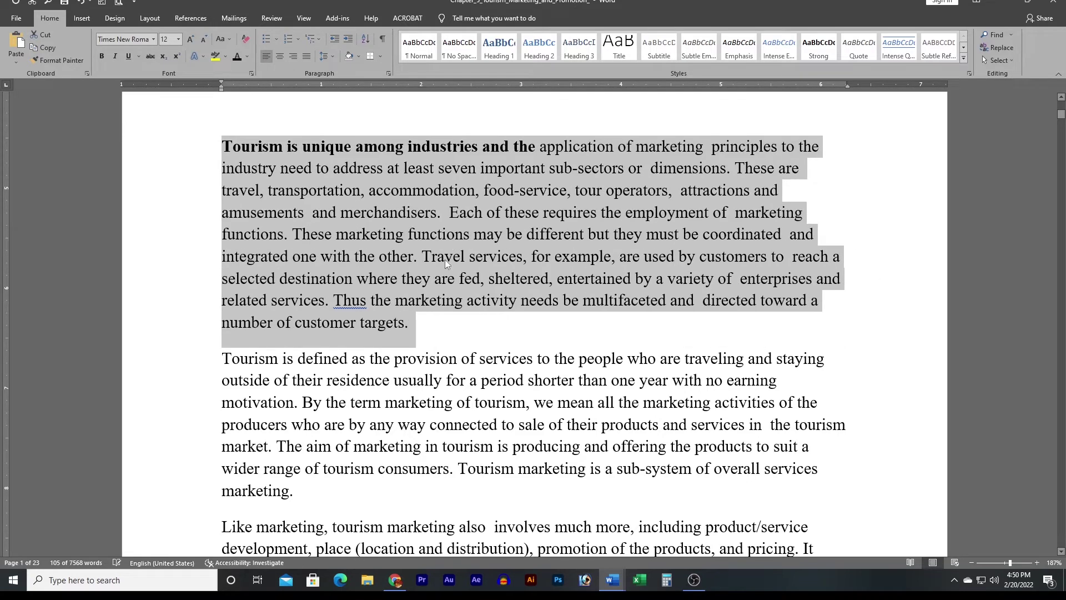
key(ctrl+r)
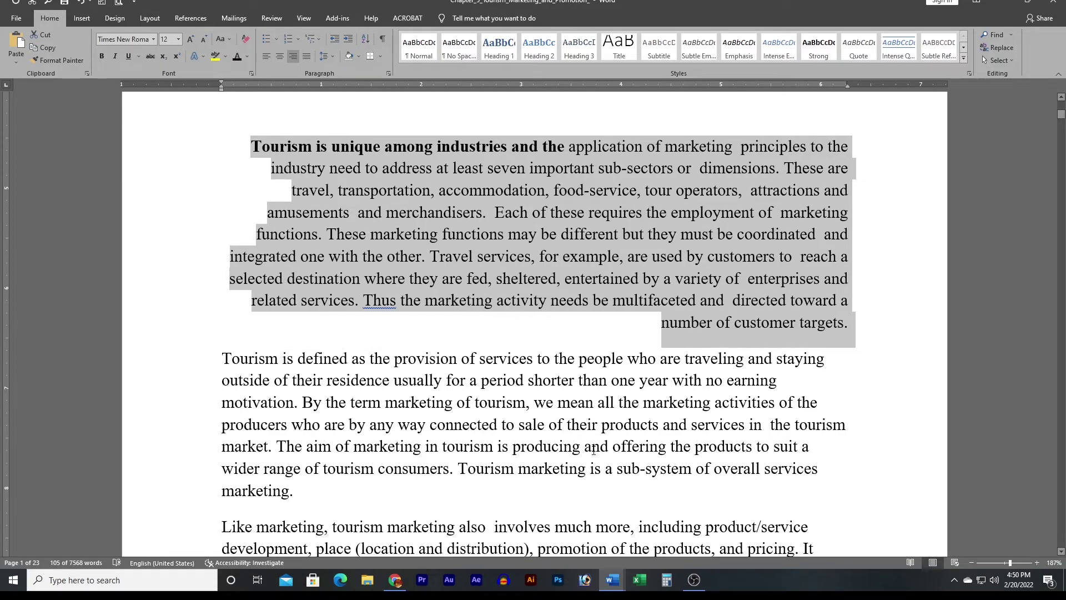
click(612, 580)
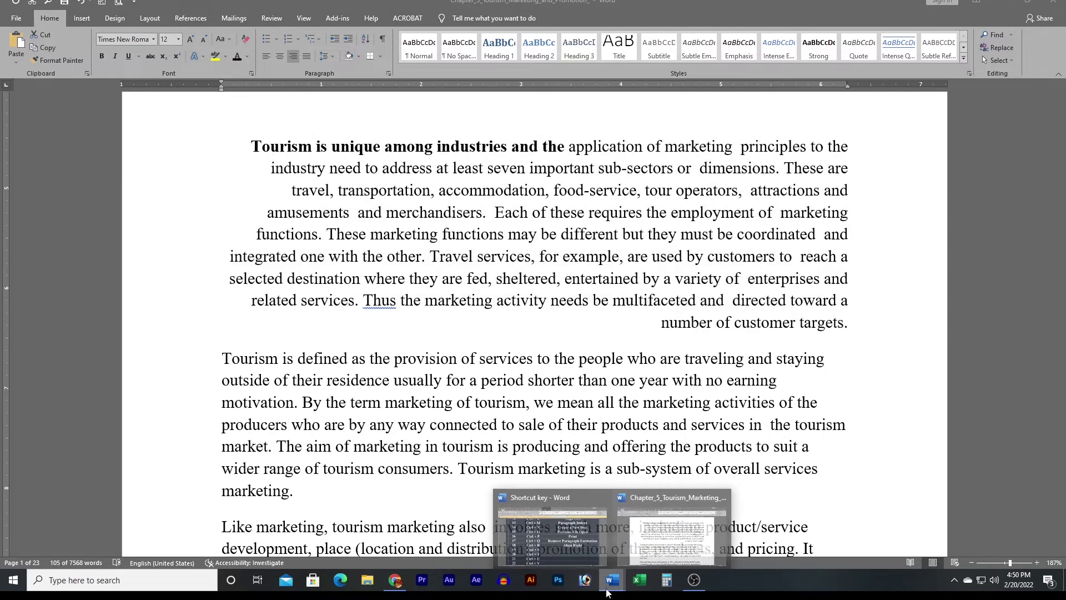
click(575, 540)
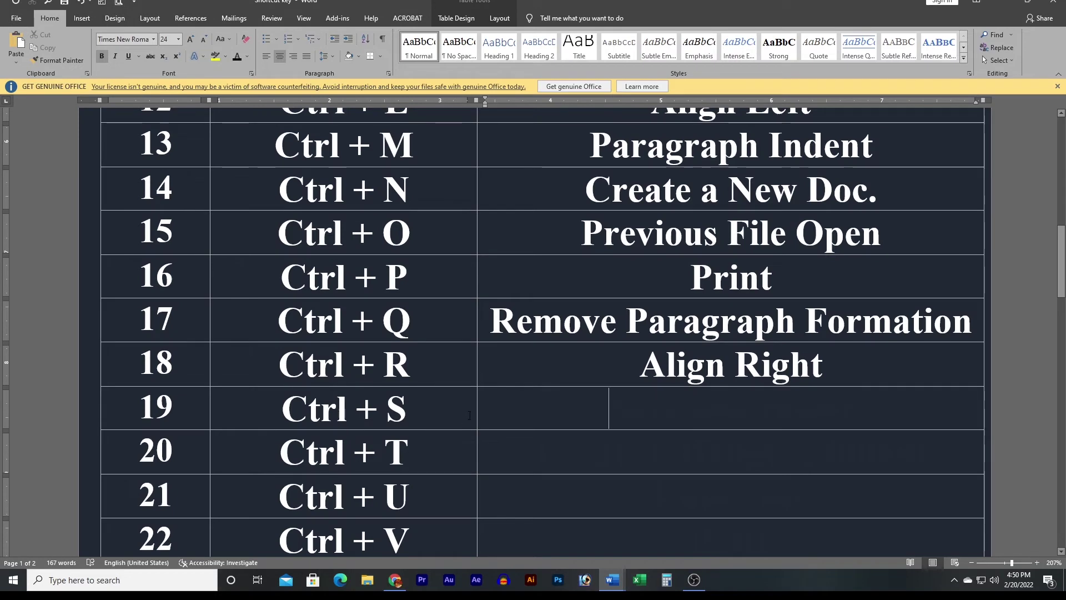
Enter 'Save Document' as row 19's Ctrl + S description, then return to the tourism document
text(Save Document)
click(569, 461)
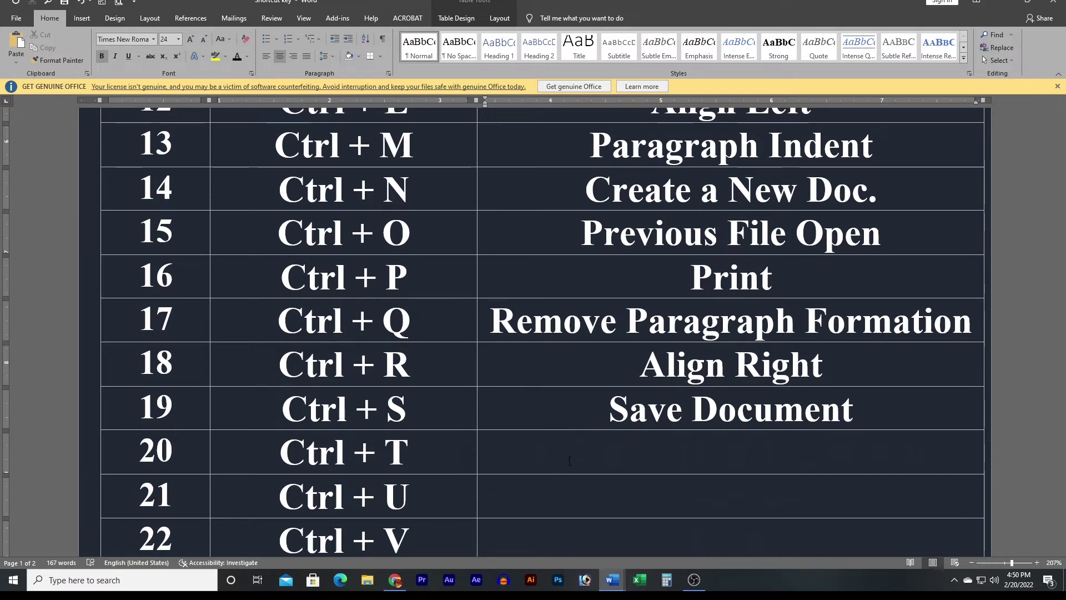
click(616, 527)
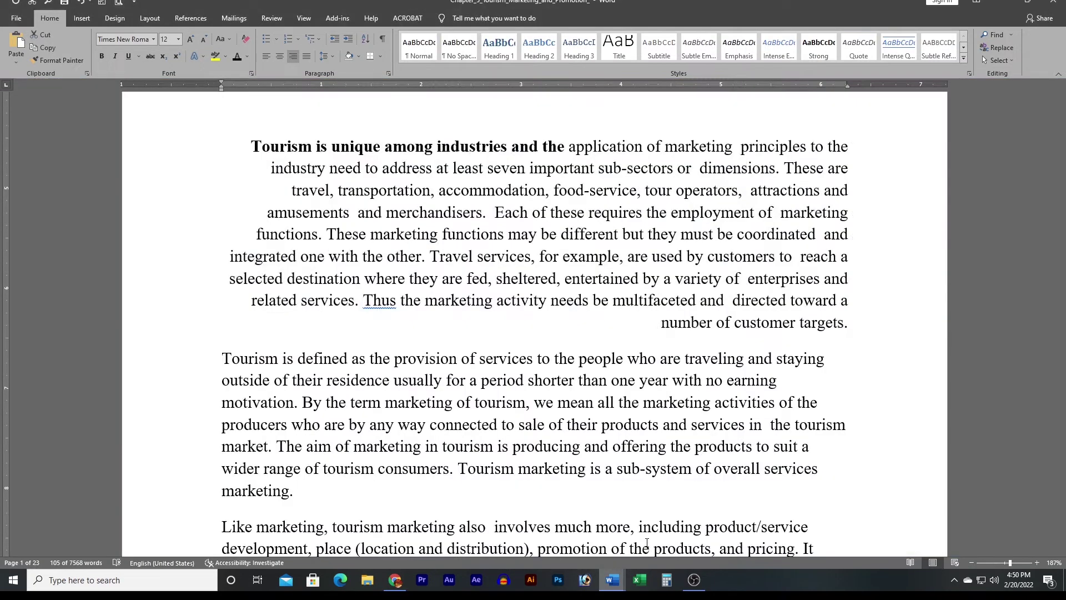
click(569, 413)
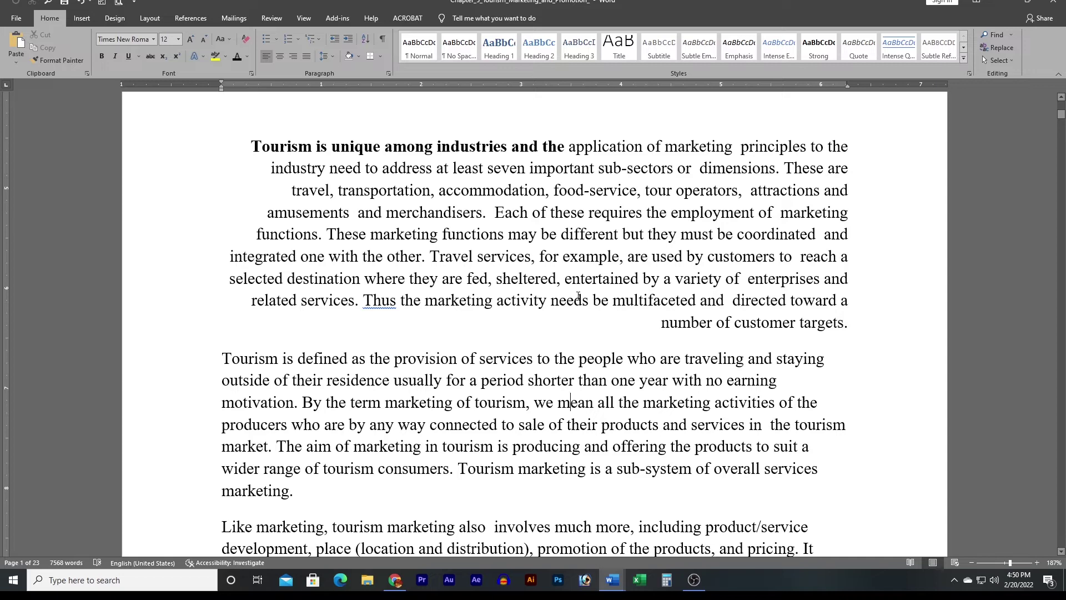
Create a blank document and start a Save As as Word Document, then cancel without saving
key(ctrl+n)
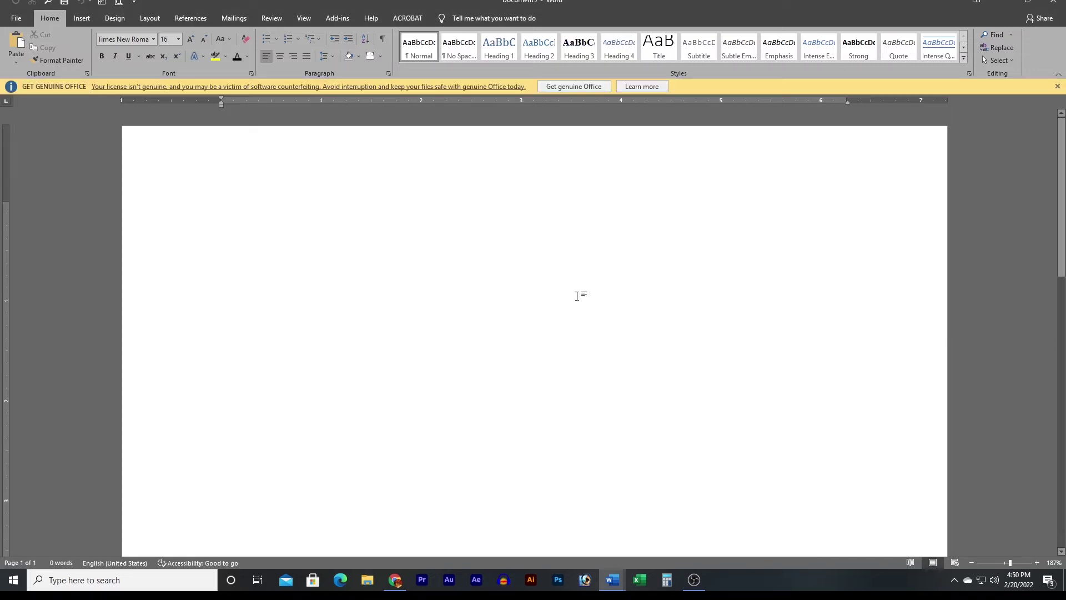
key(ctrl+s)
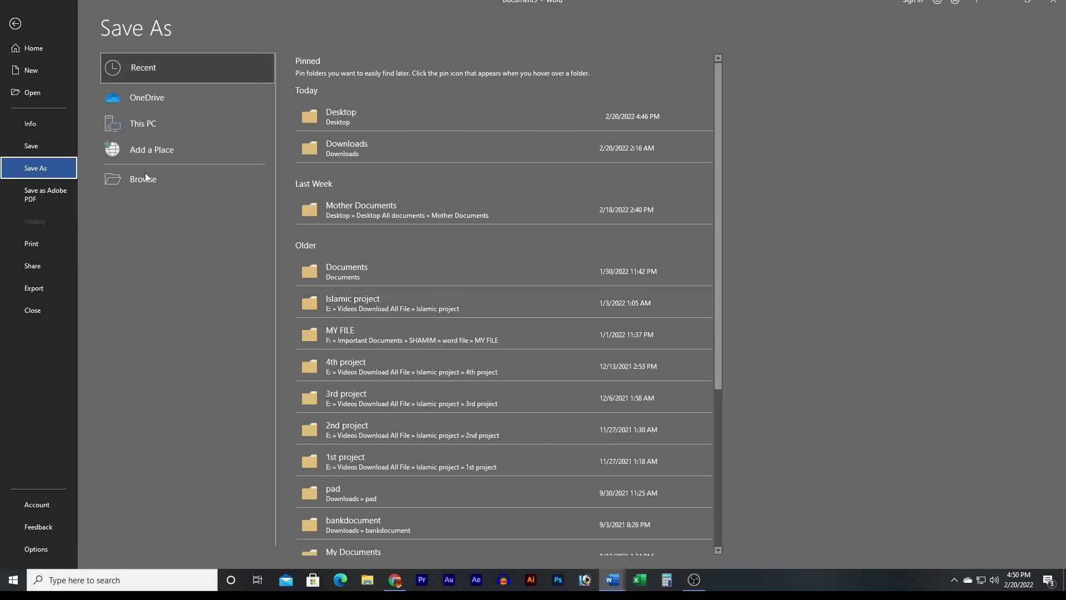
click(356, 119)
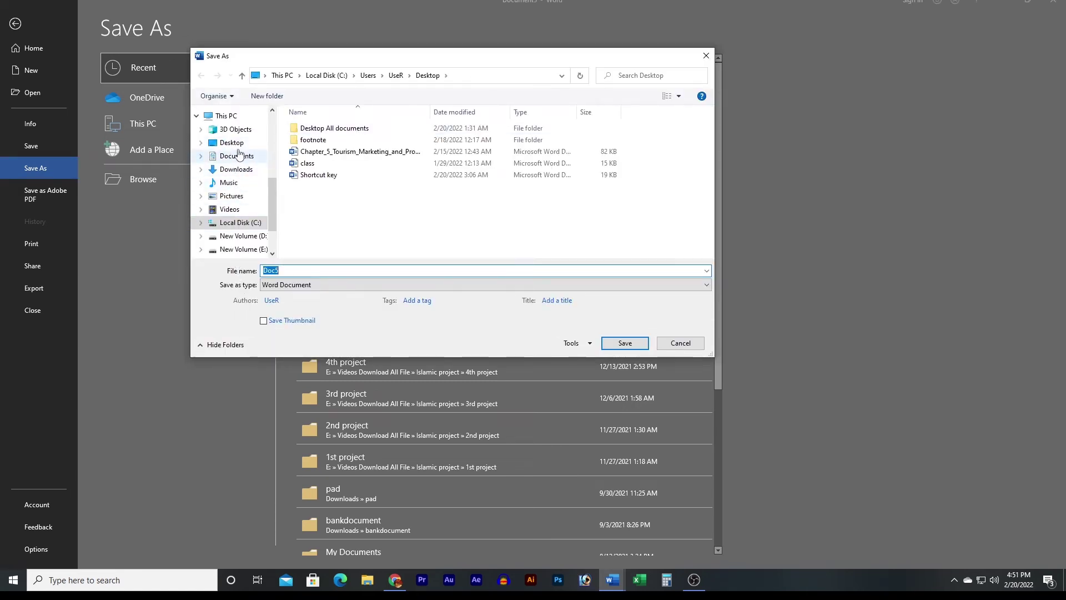
drag(239, 249, 289, 304)
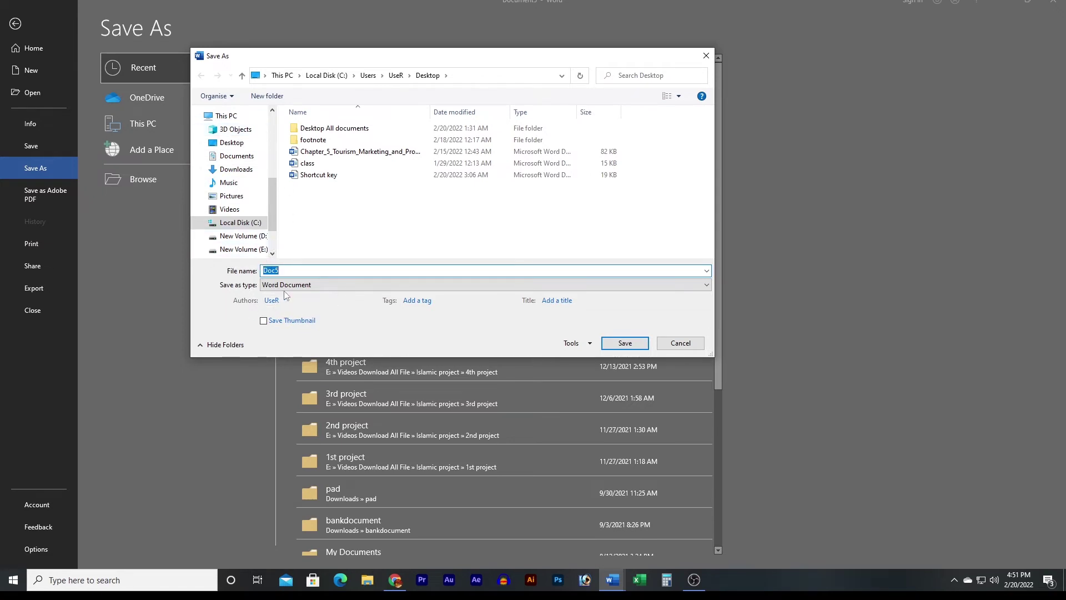
click(286, 285)
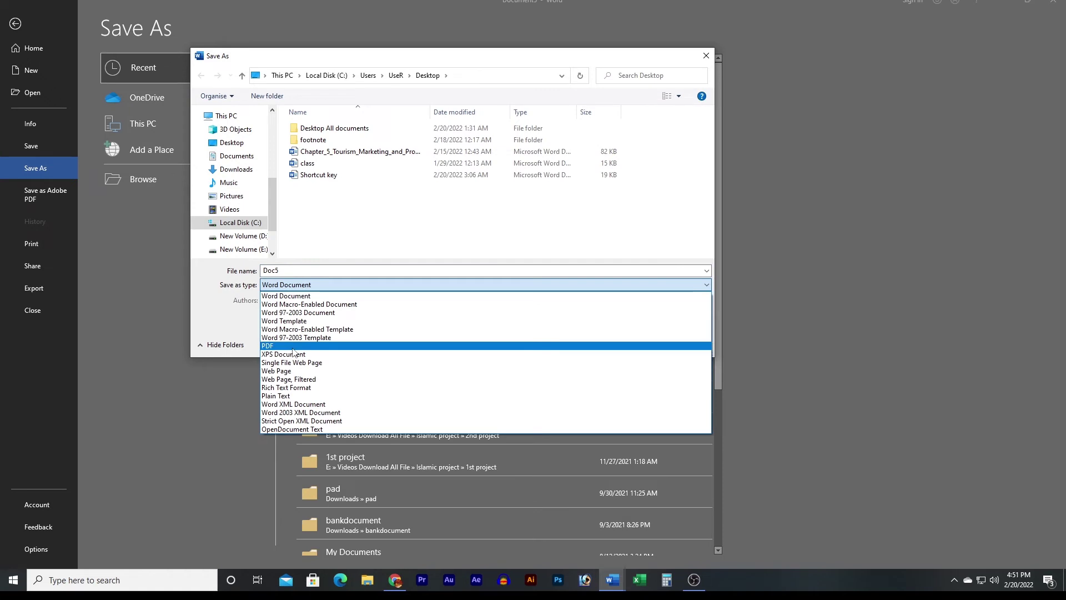
click(286, 296)
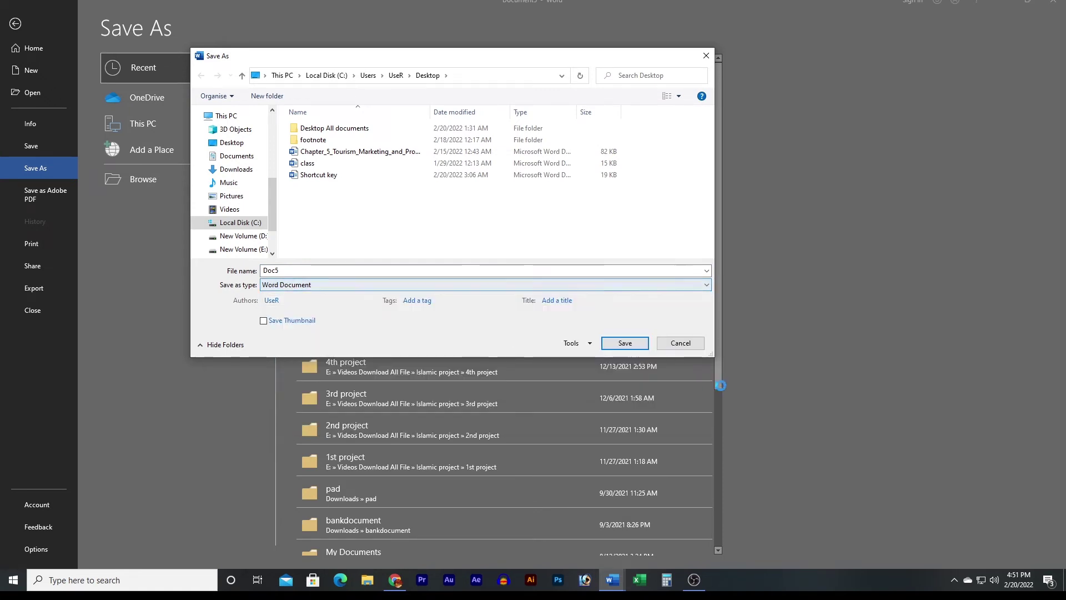
click(680, 342)
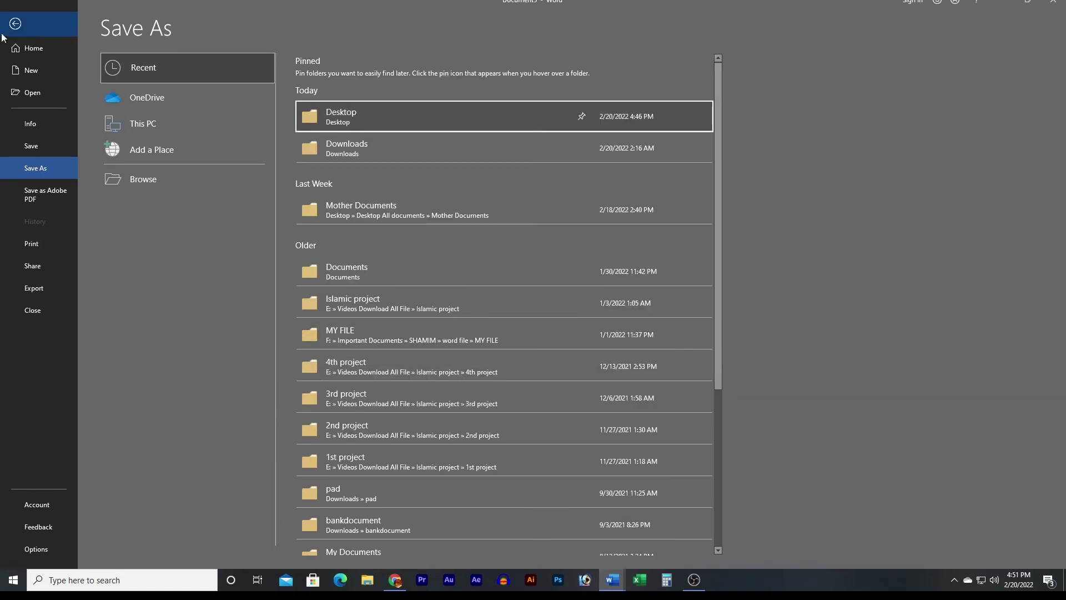
click(15, 24)
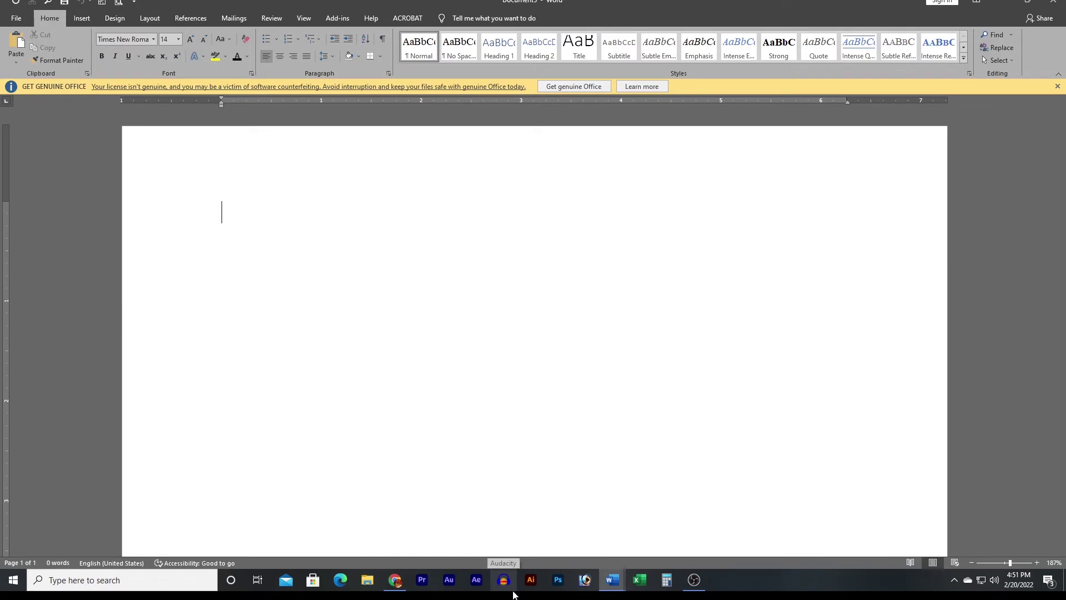
mouse_move(612, 580)
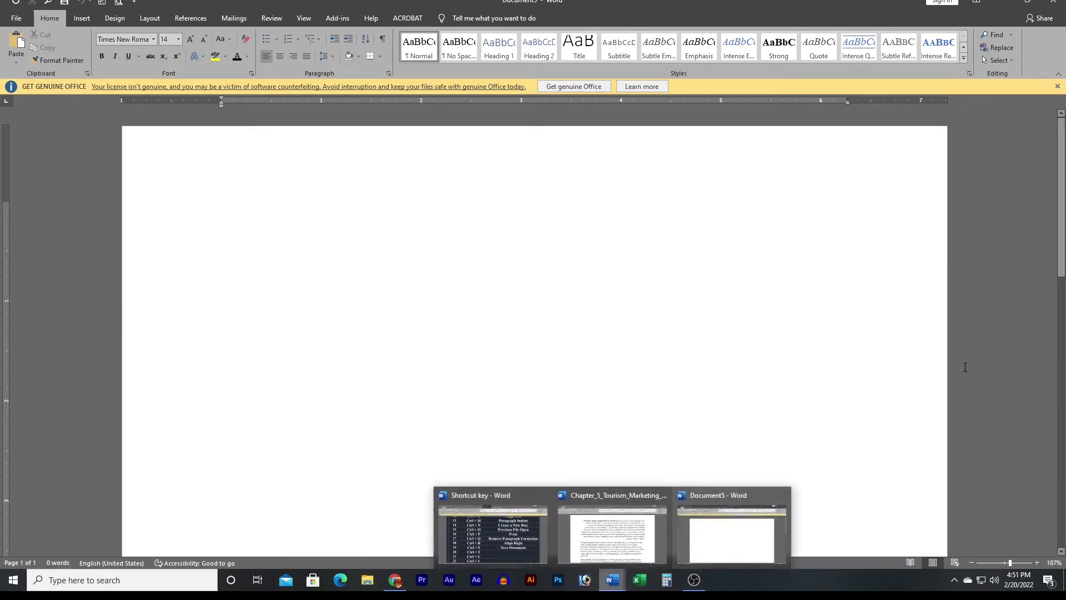
Enter 'Create a Hanging Indent' as row 20's Ctrl + T description, then return to the tourism document
click(500, 489)
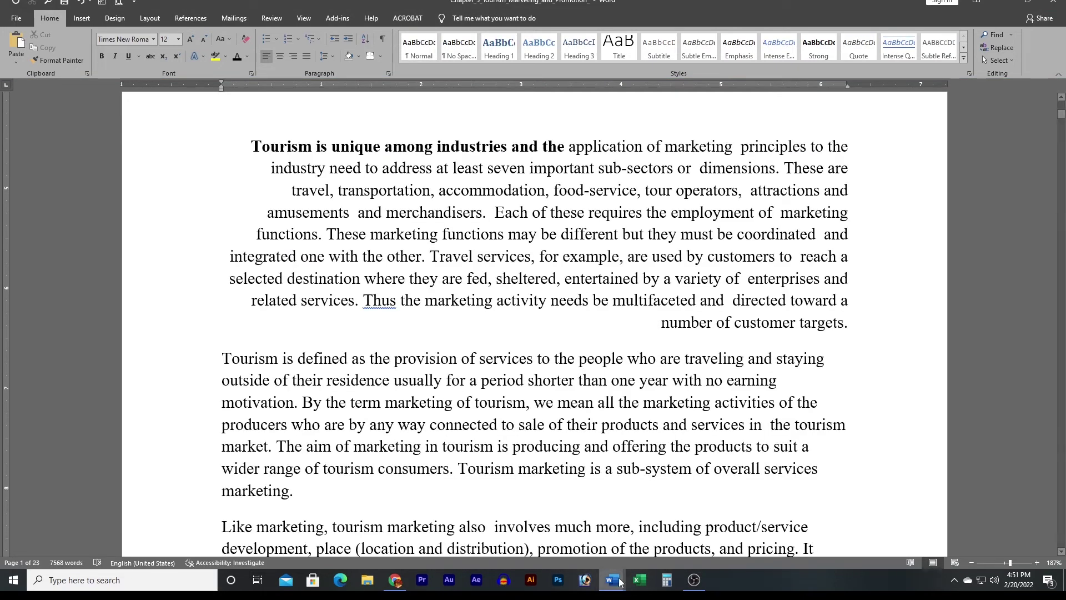
mouse_move(611, 580)
click(563, 546)
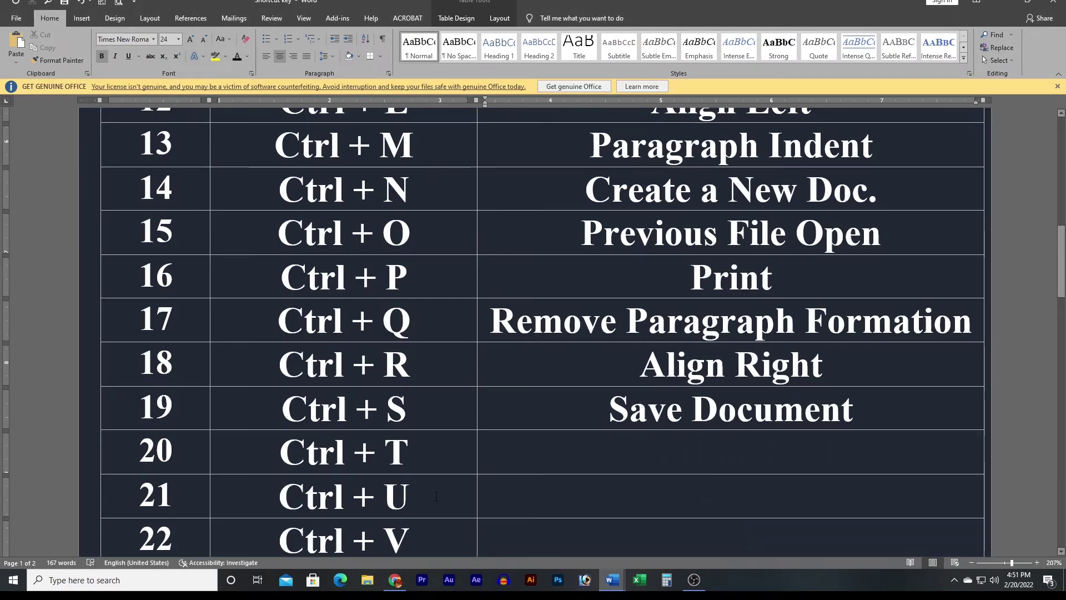
scroll(564, 546, down, 2)
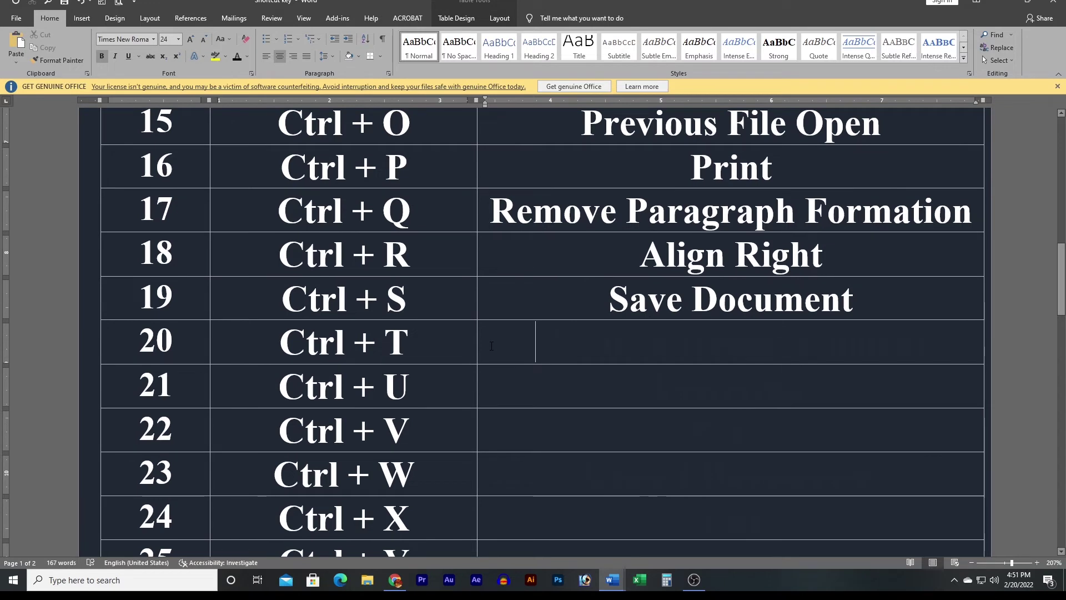
click(481, 344)
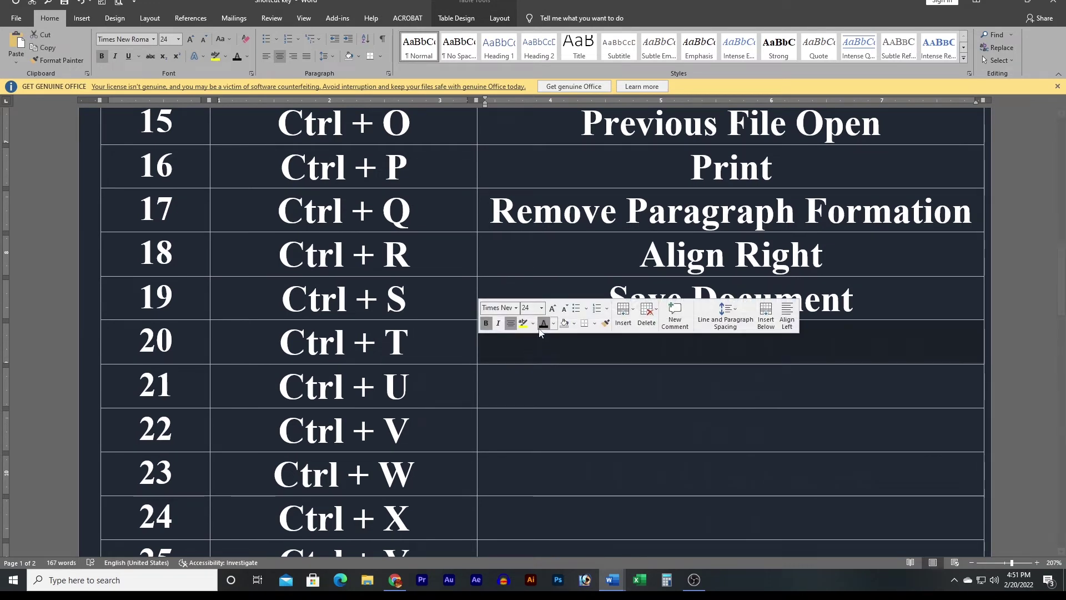
text(Create a Hanging Indent)
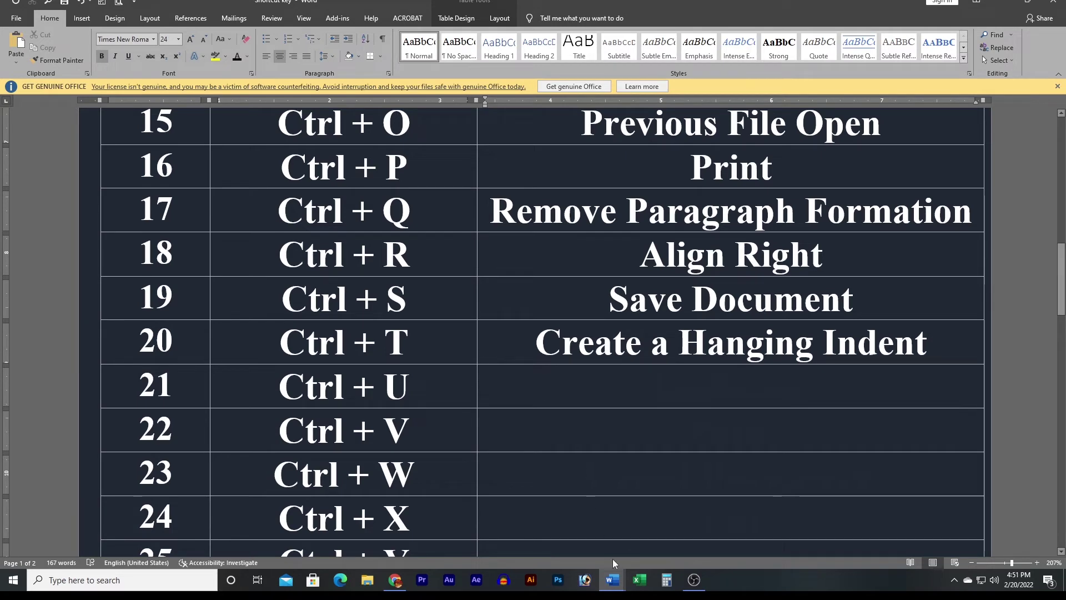
click(639, 530)
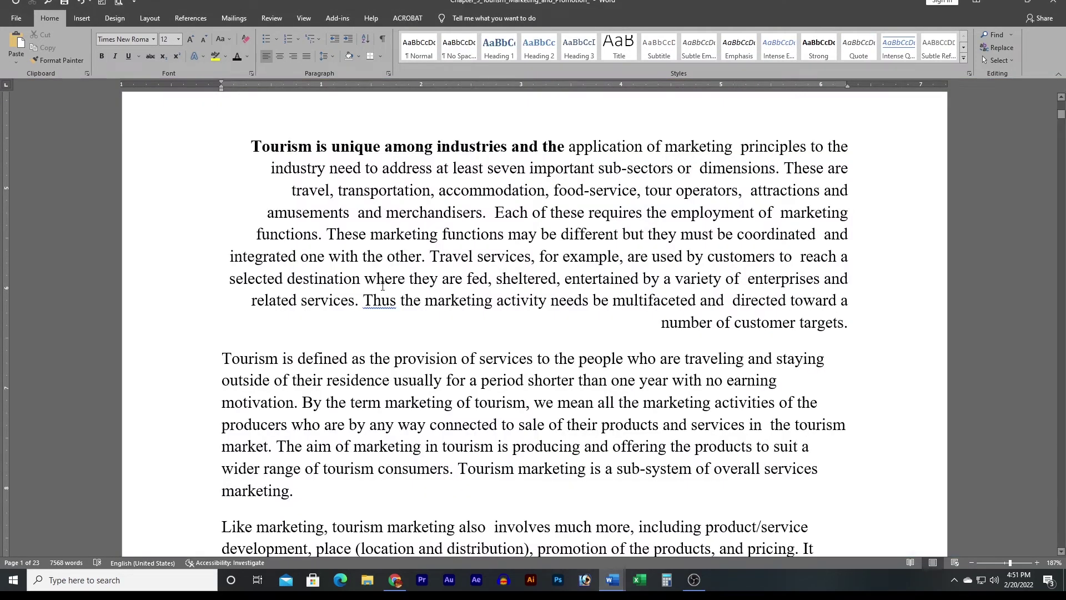
scroll(383, 286, up, 2)
Try Ctrl+T hanging indents, then centering and left alignment, on the first paragraph
click(255, 244)
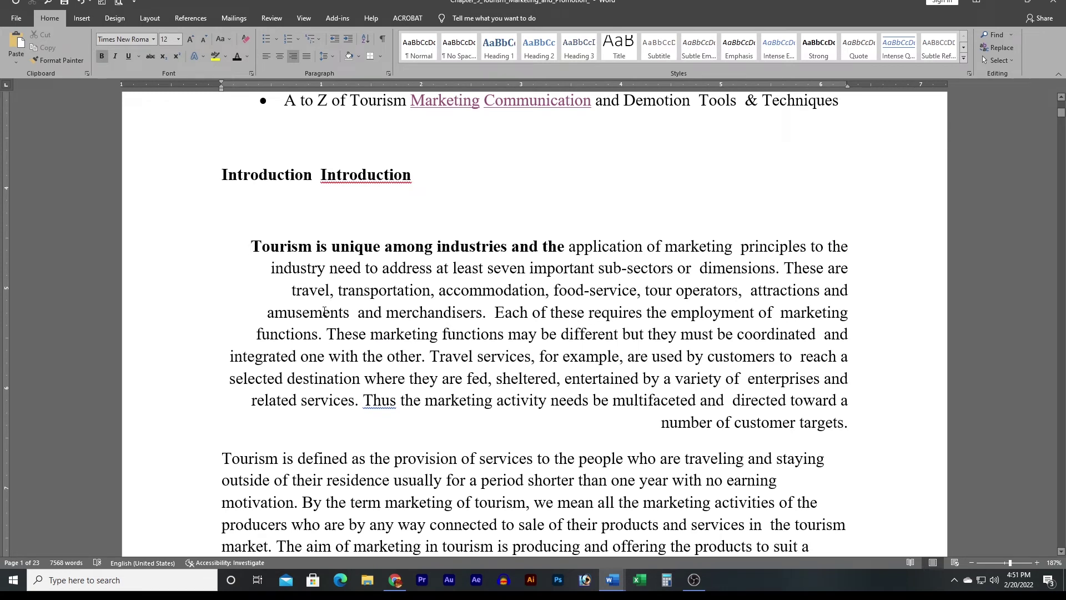
key(ctrl+t)
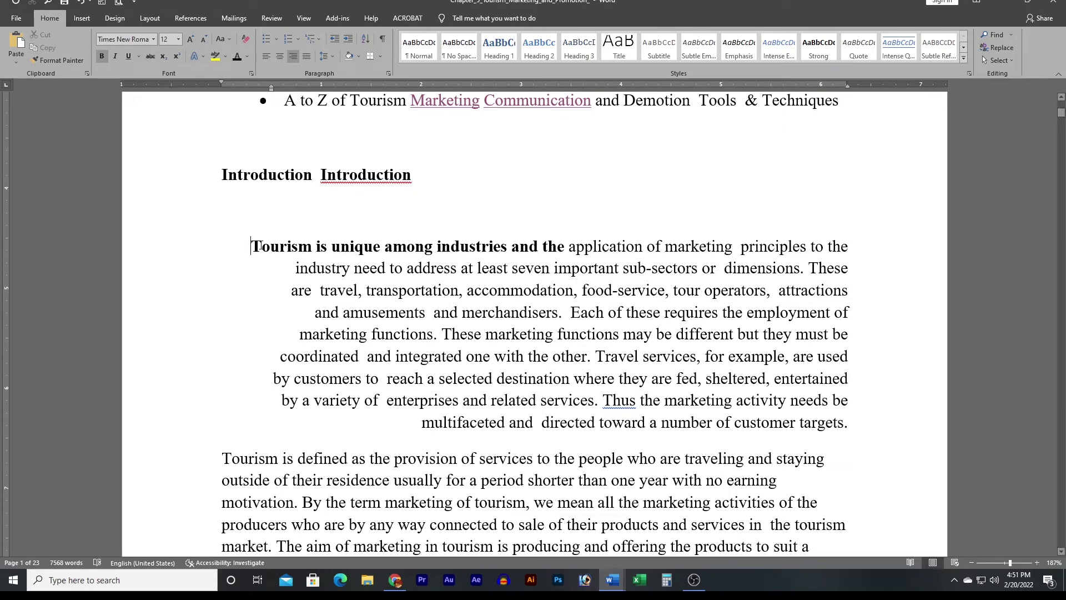
key(ctrl+t)
key(ctrl+t)
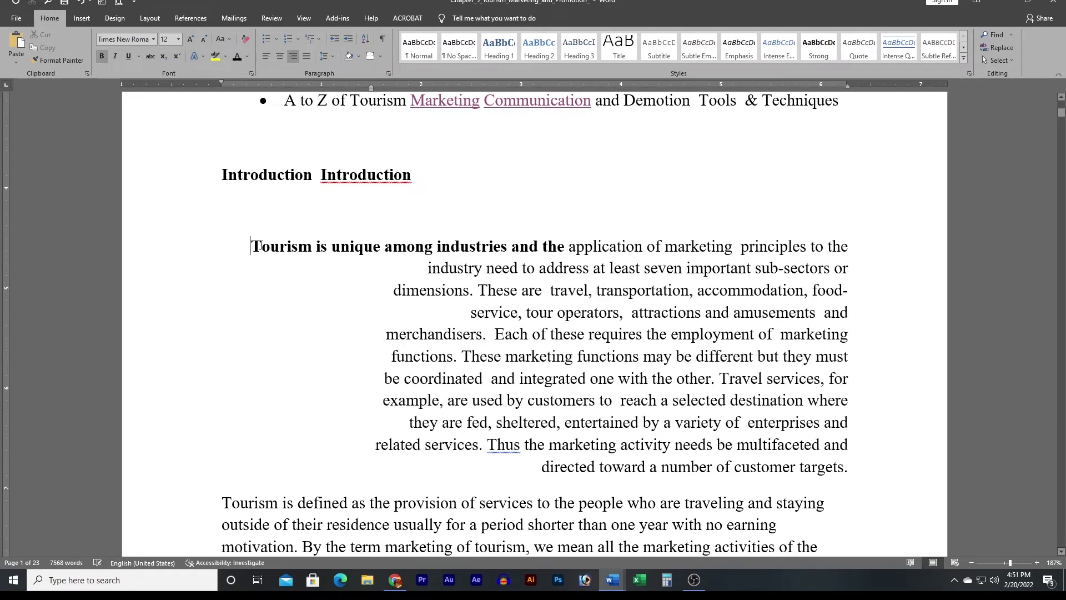
key(ctrl+t)
key(ctrl+t)
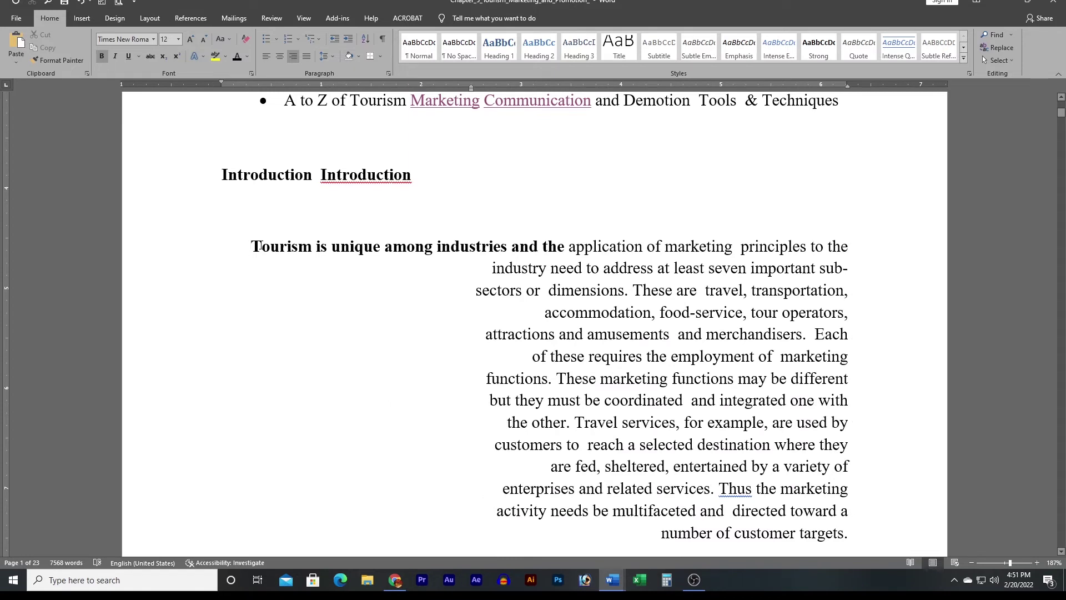
key(ctrl+e)
key(ctrl+l)
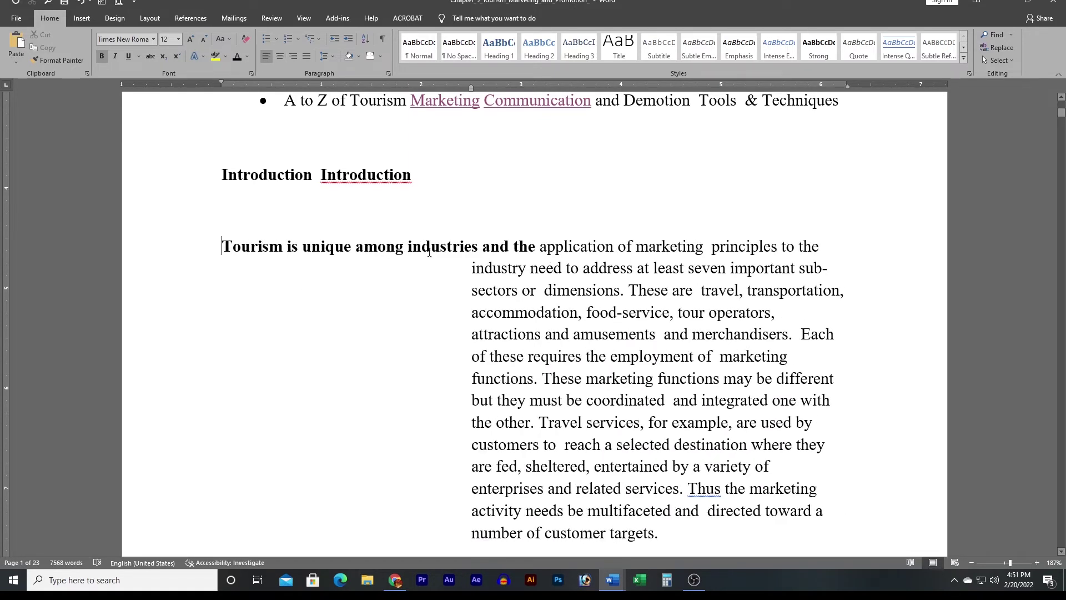
click(472, 267)
click(223, 246)
Give the 'Tourism is defined…' paragraph a hanging indent with Ctrl+T
scroll(470, 331, down, 1)
scroll(471, 344, down, 2)
scroll(471, 361, up, 5)
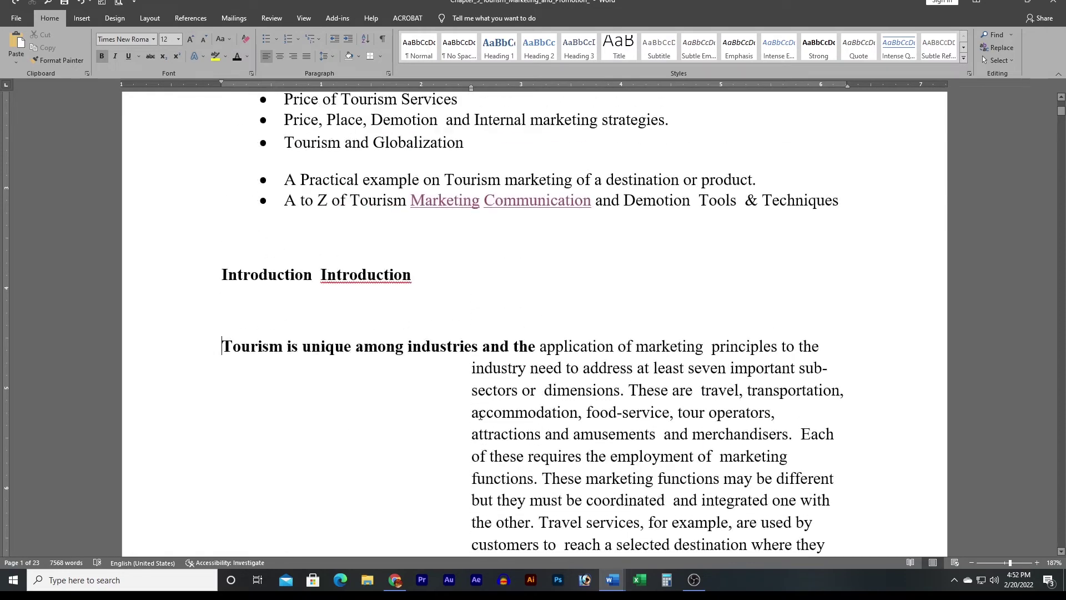
scroll(471, 383, down, 3)
scroll(471, 383, up, 3)
scroll(477, 333, down, 2)
click(473, 268)
scroll(483, 306, down, 2)
scroll(356, 294, down, 4)
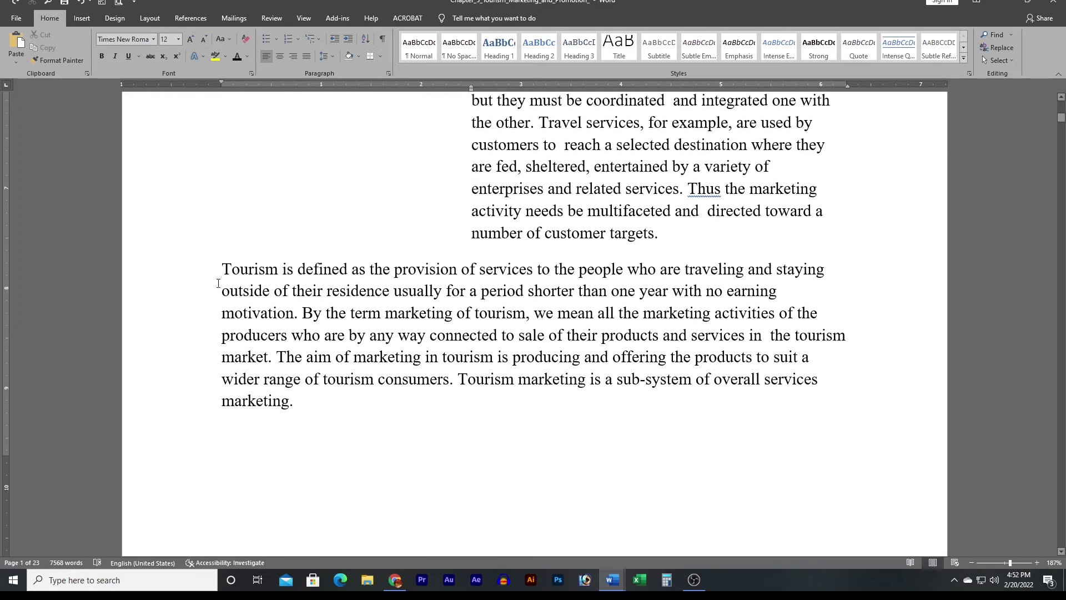
click(222, 269)
key(ctrl+t)
key(ctrl+t)
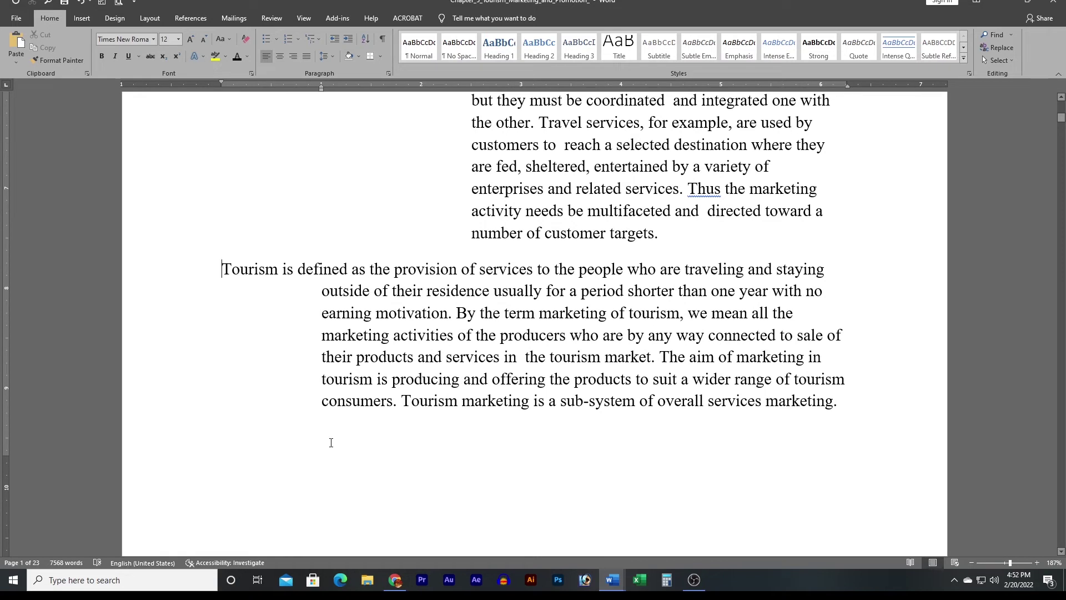
Select the 'Tourism is defined…' paragraph and justify it with Ctrl+J
drag(202, 377, 207, 398)
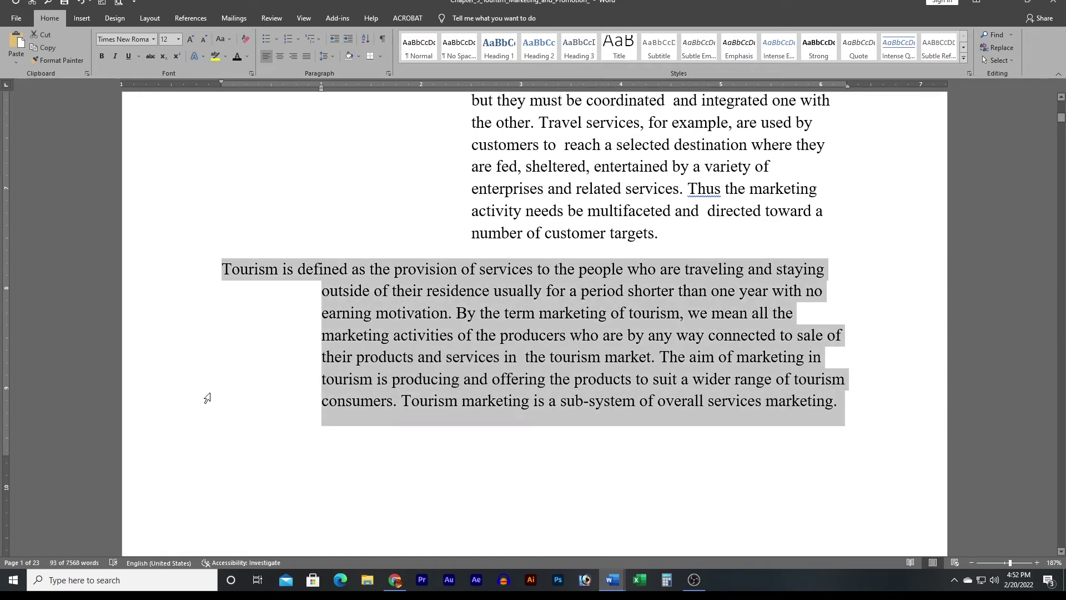
key(ctrl+j)
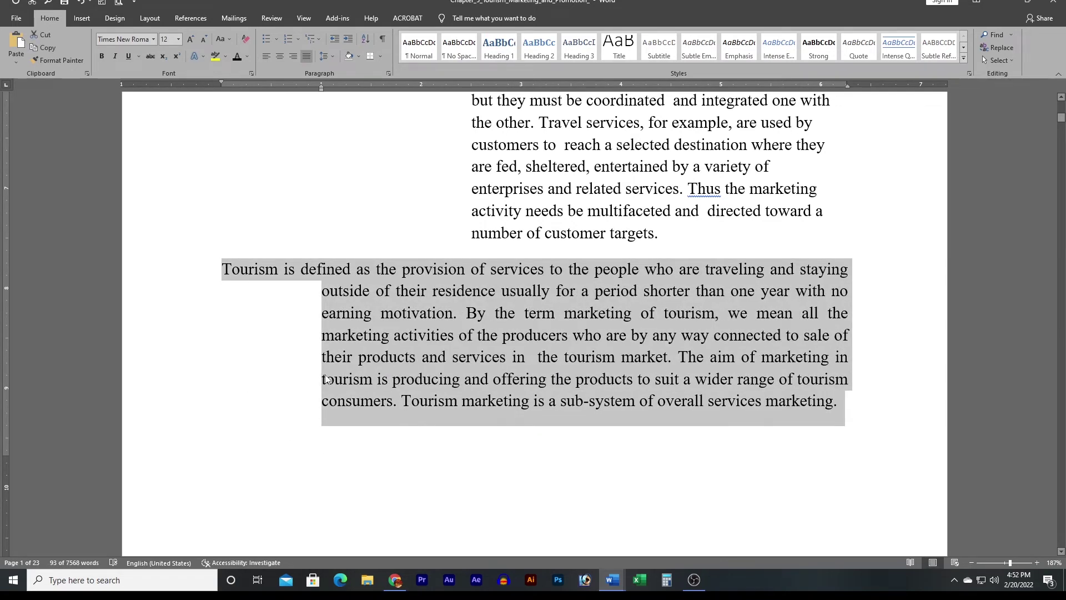
click(306, 335)
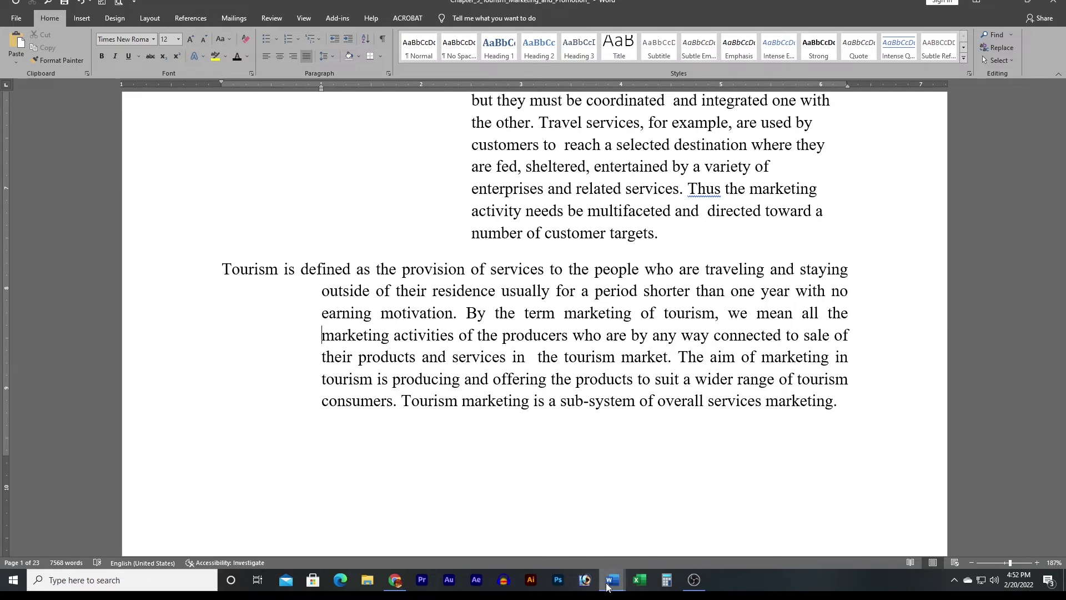
Type 'Underline' as row 21's description in the shortcut table
mouse_move(612, 580)
click(565, 542)
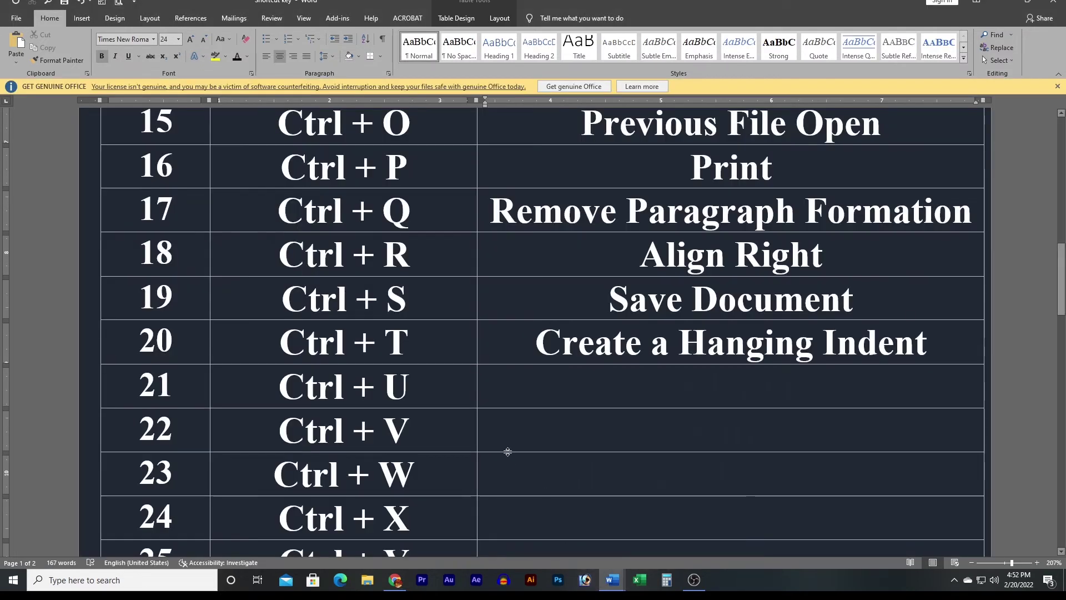
click(479, 391)
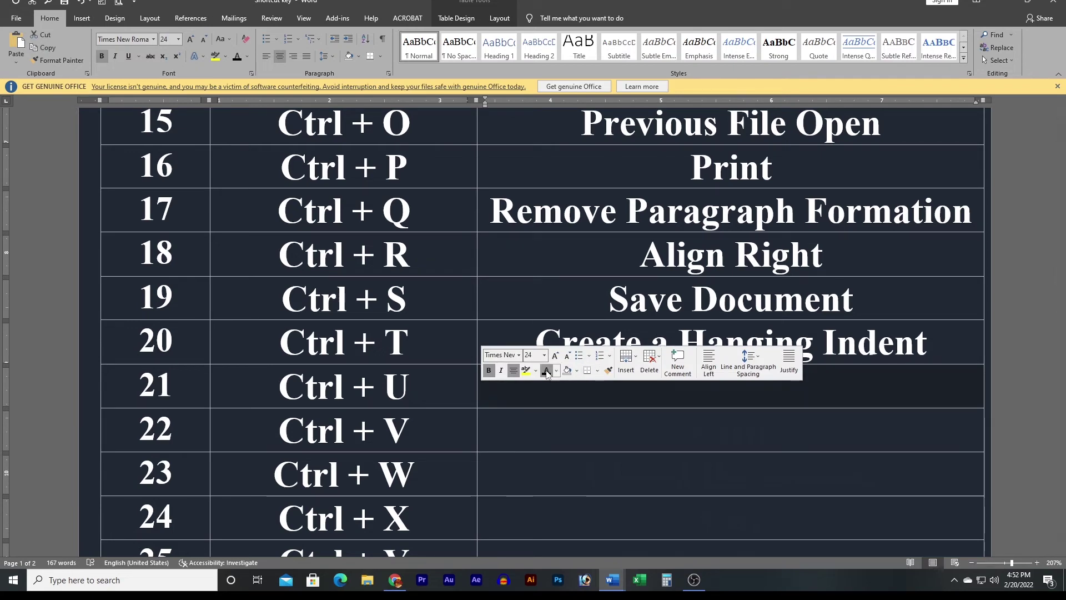
text(Underline)
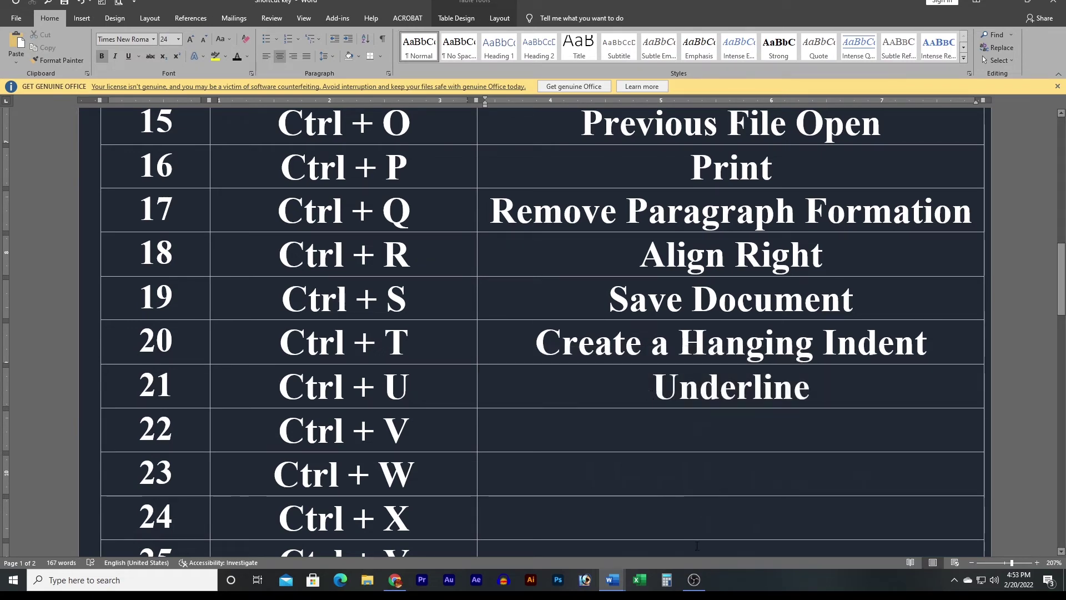
In Chapter 5, underline 'Tourism' and the line 'outside of their residence…' with Ctrl+U
click(617, 579)
click(672, 536)
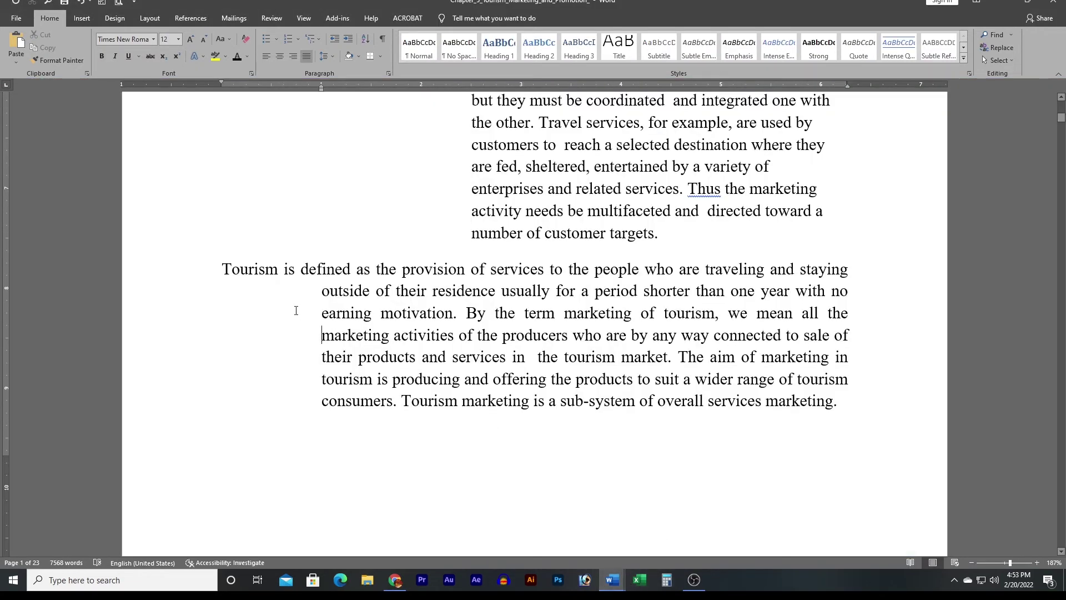
drag(243, 269, 279, 284)
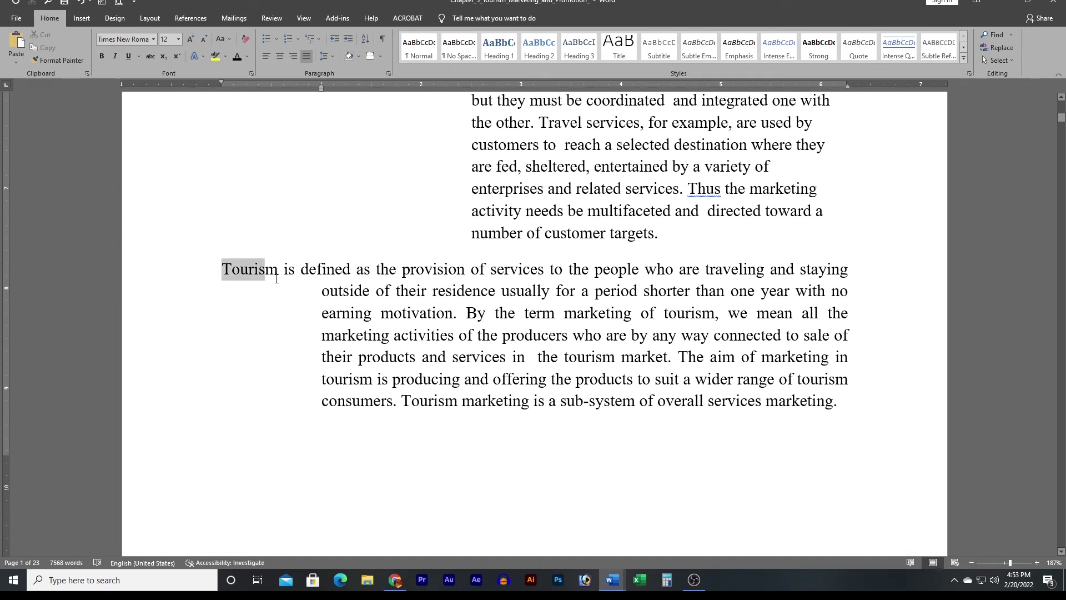
key(ctrl+u)
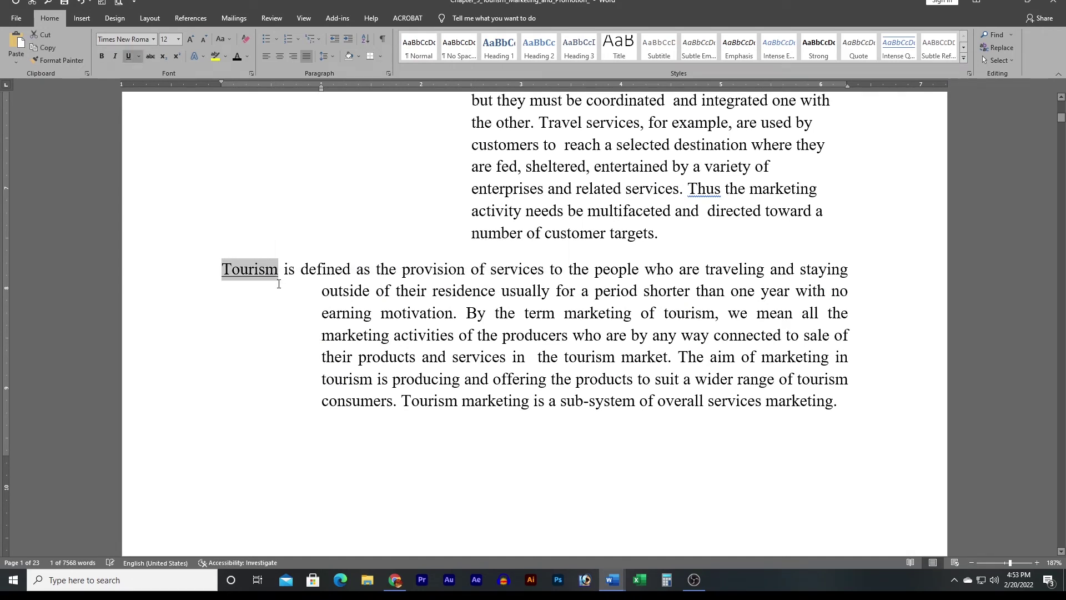
click(259, 337)
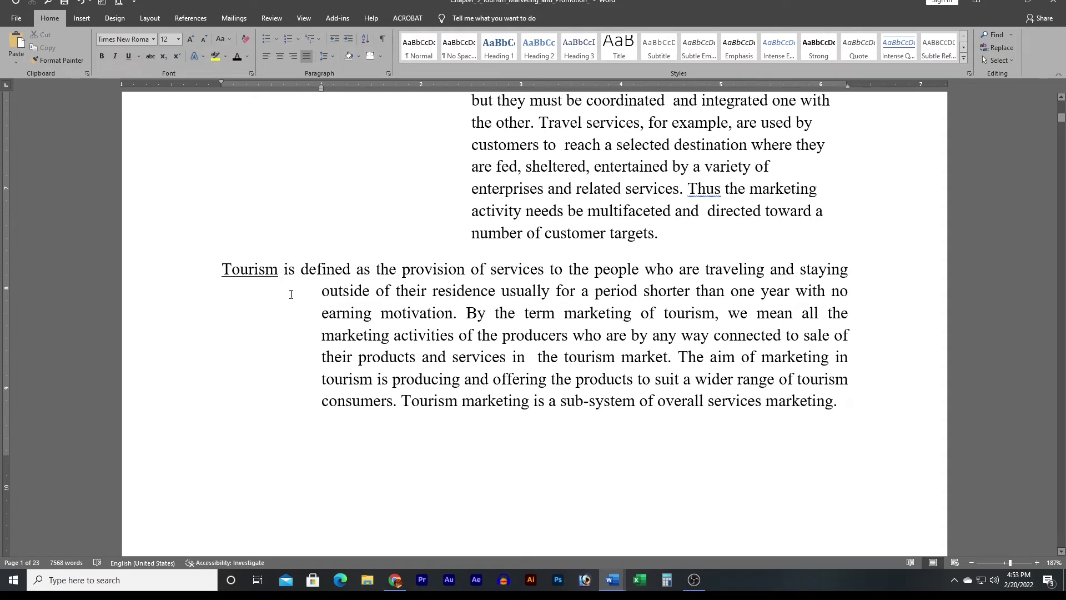
click(203, 297)
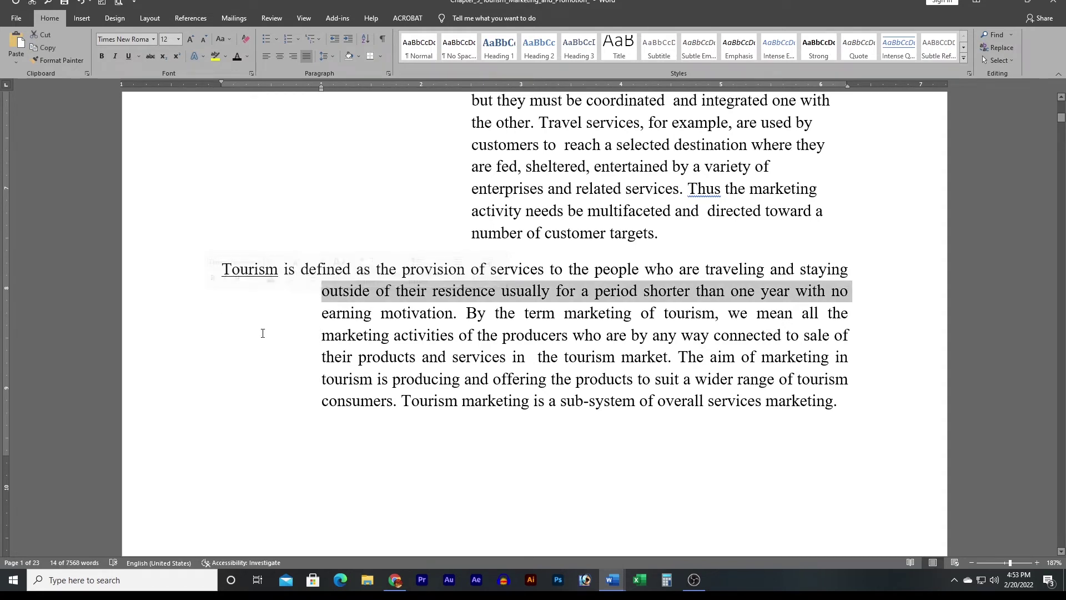
key(ctrl+u)
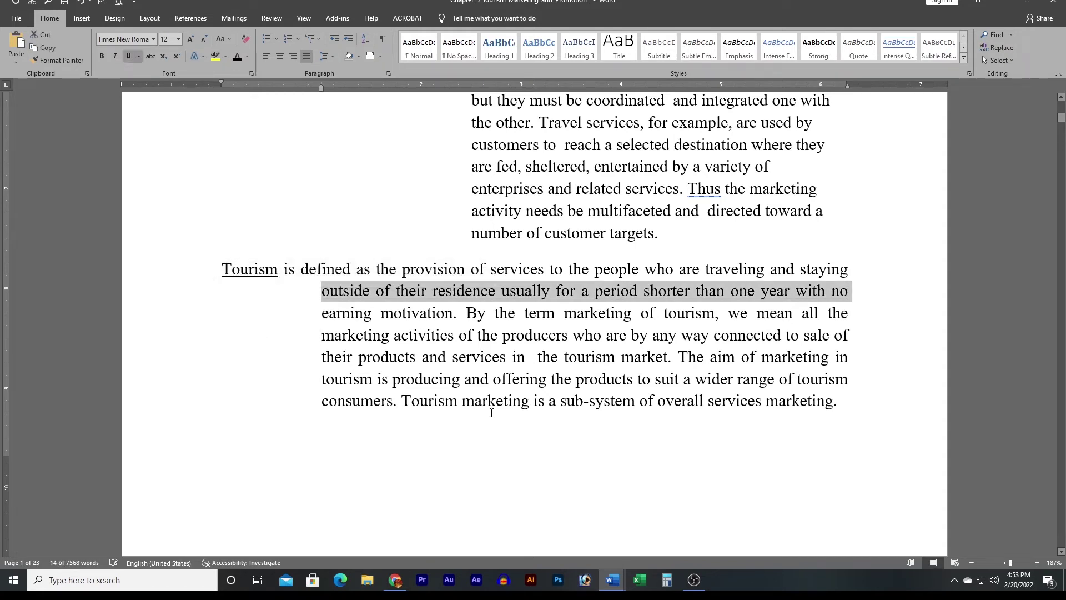
click(355, 335)
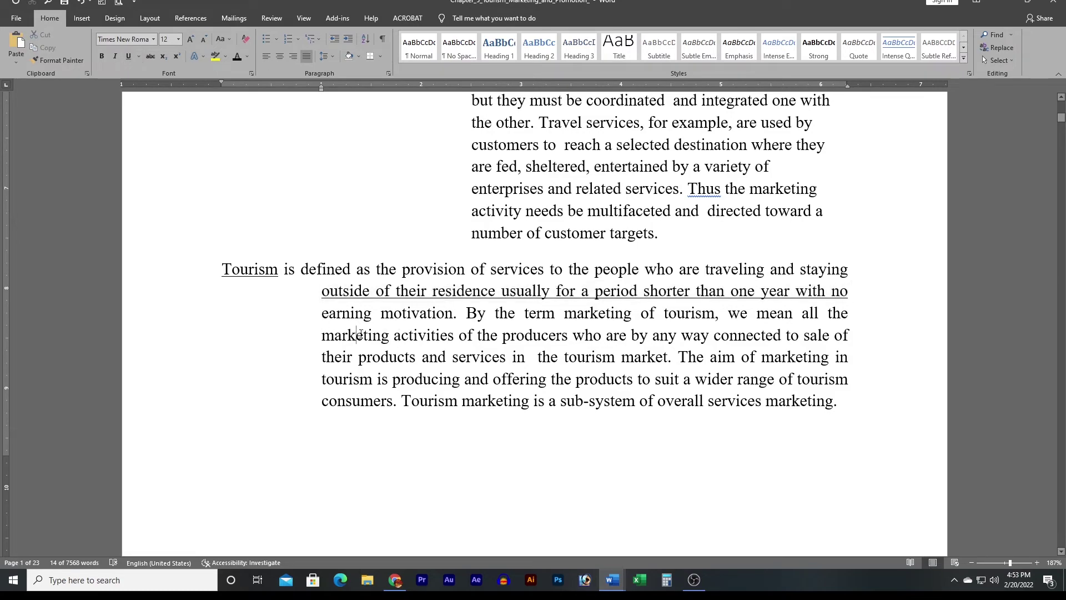
ctrl+scroll(388, 333, up, 5)
ctrl+scroll(439, 327, up, 3)
ctrl+scroll(440, 328, down, 8)
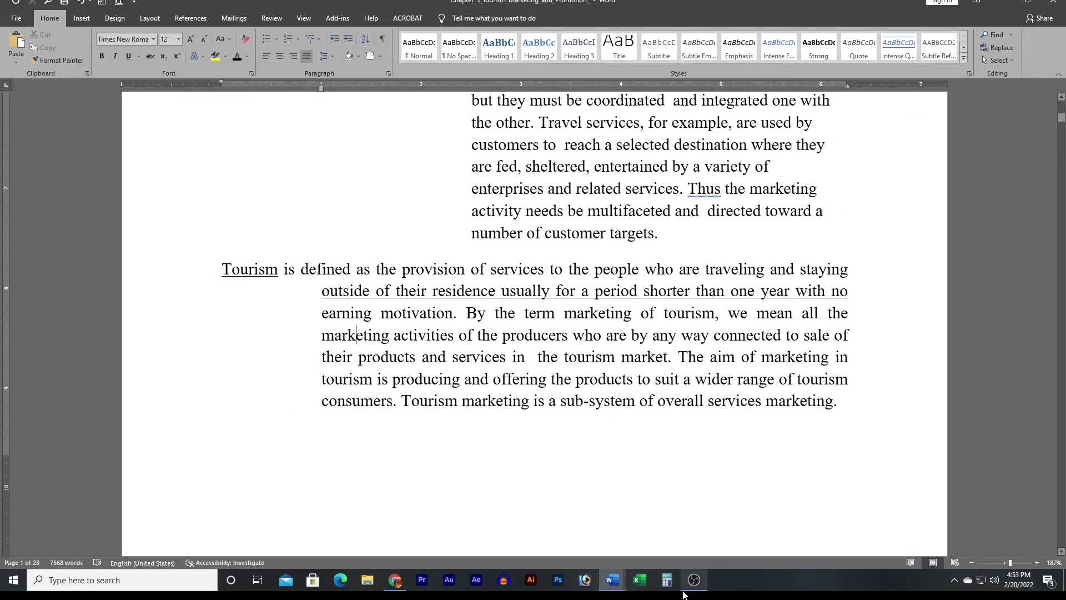
Type 'Paste' as the Ctrl + V description in row 22 of the shortcut table
click(612, 580)
click(576, 549)
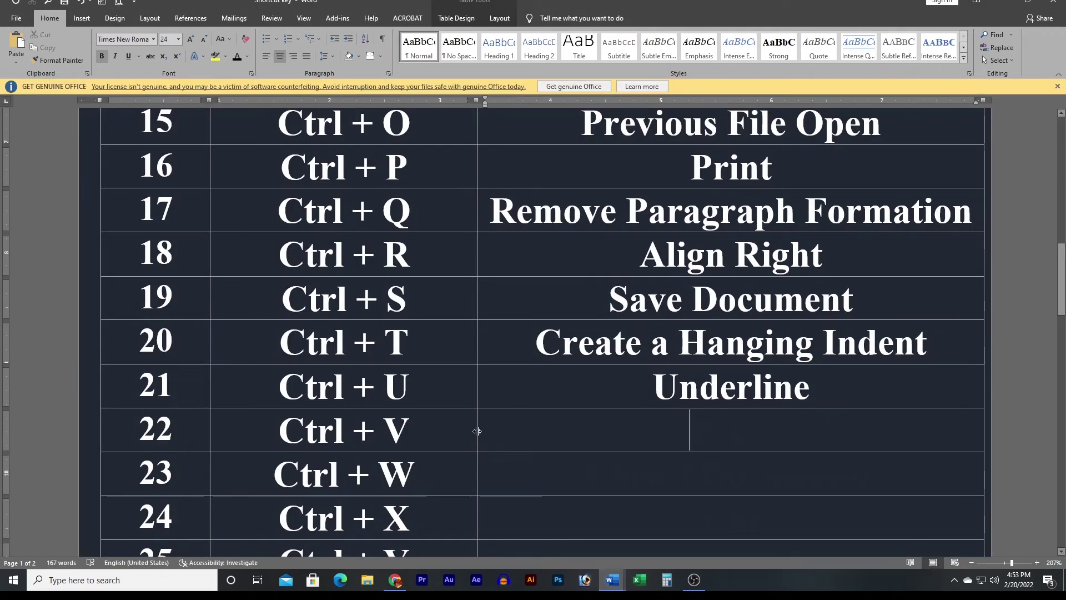
click(481, 432)
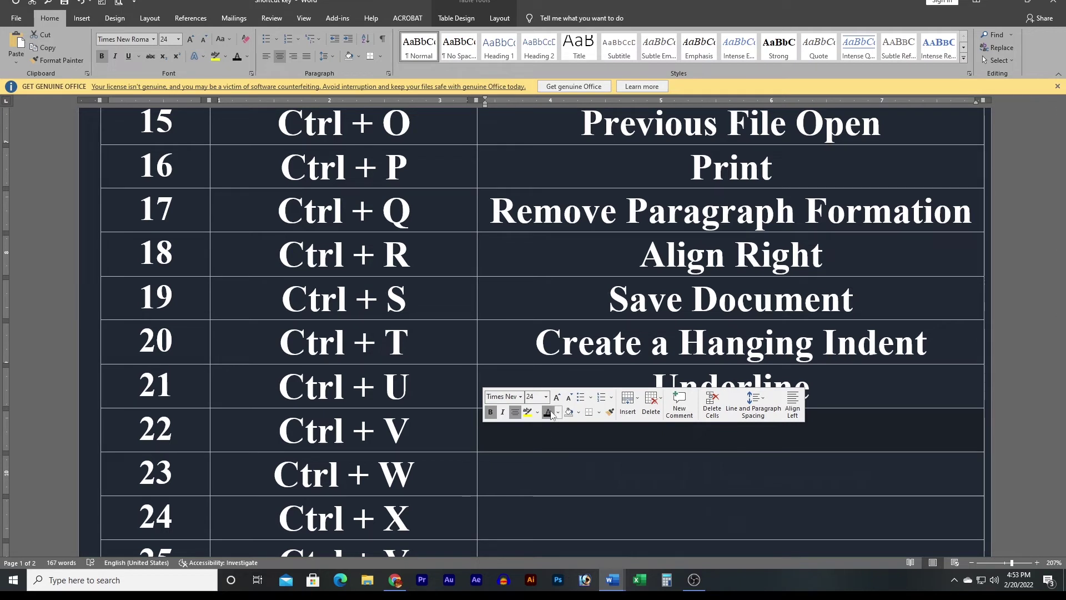
text(Paste)
click(568, 478)
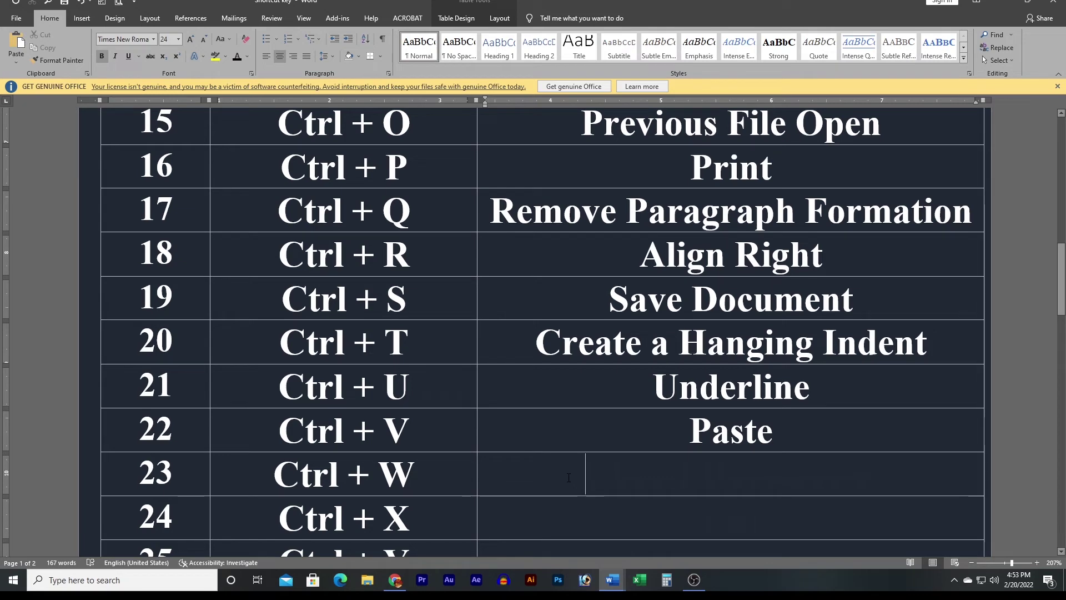
mouse_move(612, 580)
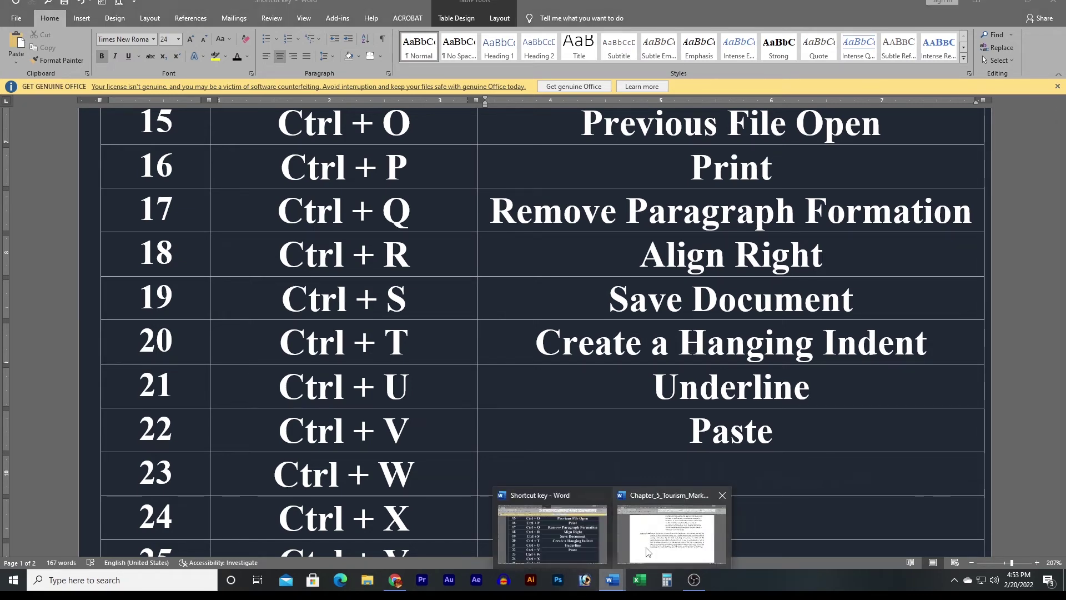
Paste 'Chapter : 5' three more times after the Chapter 5 heading, then return to the shortcut table
click(622, 525)
scroll(390, 387, up, 5)
scroll(389, 383, up, 5)
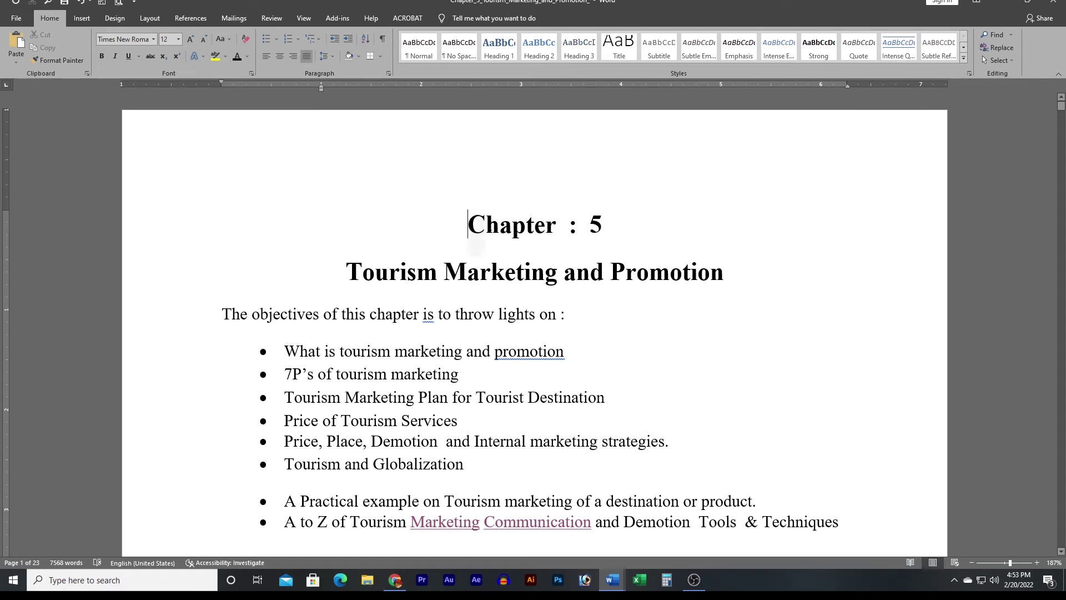
drag(467, 226, 604, 232)
key(ctrl+c)
click(650, 217)
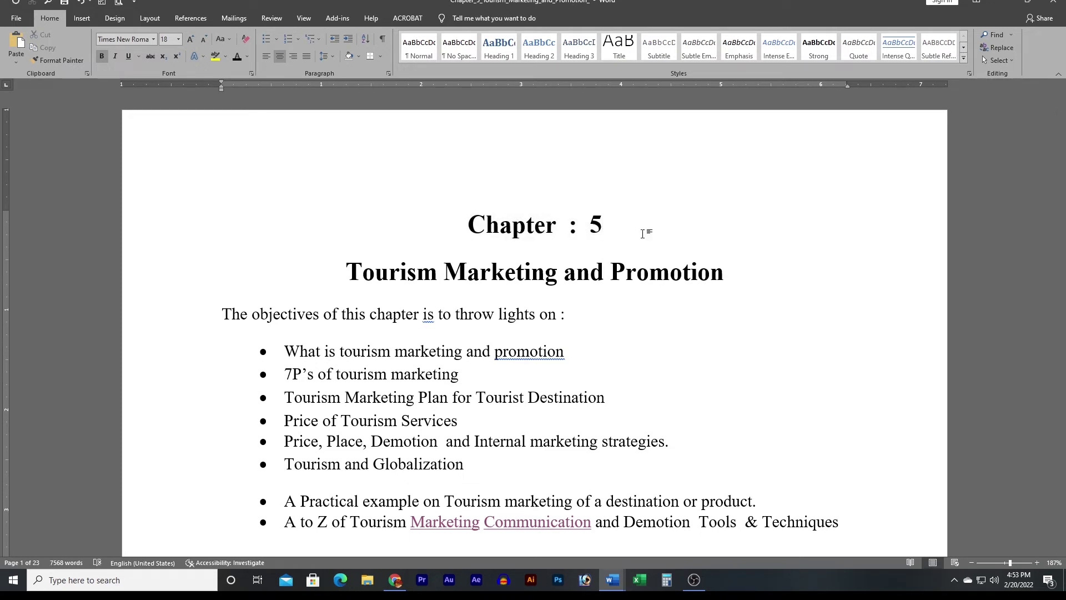
key(ctrl+v)
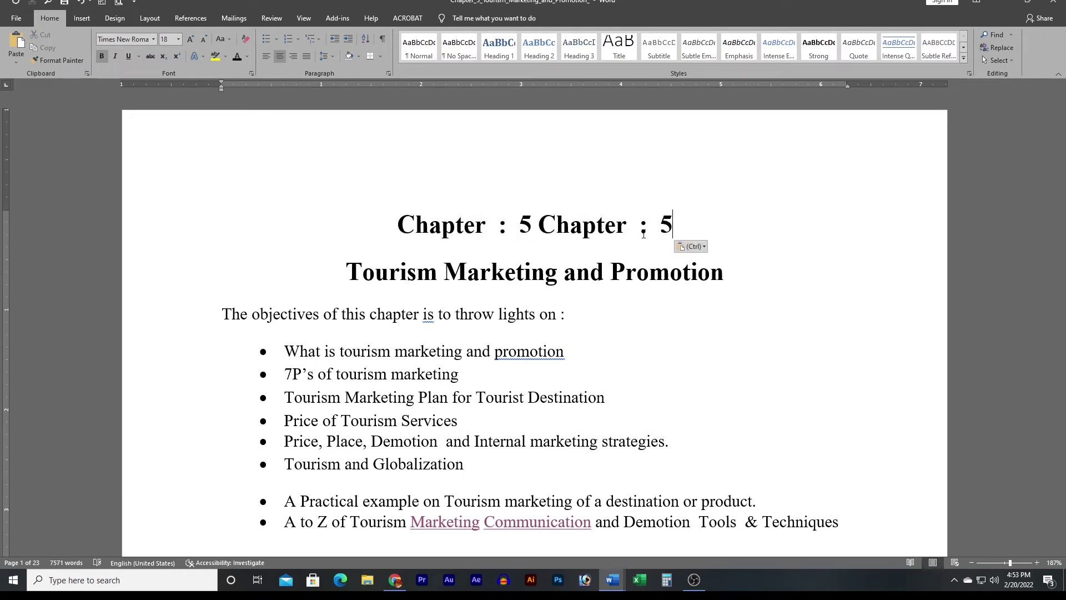
key(ctrl+v)
key(ctrl+v)
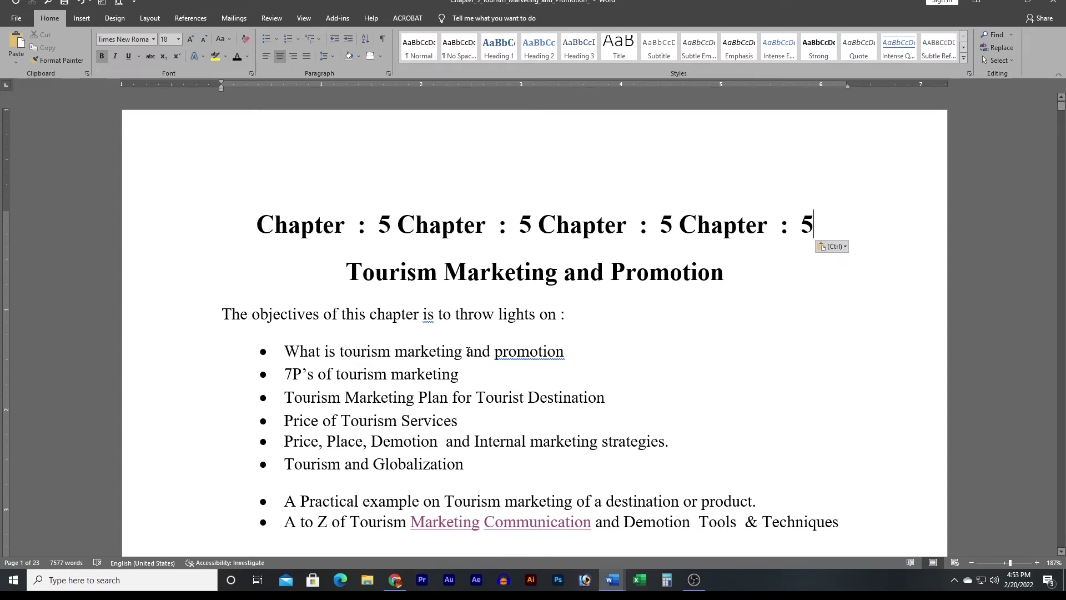
click(610, 579)
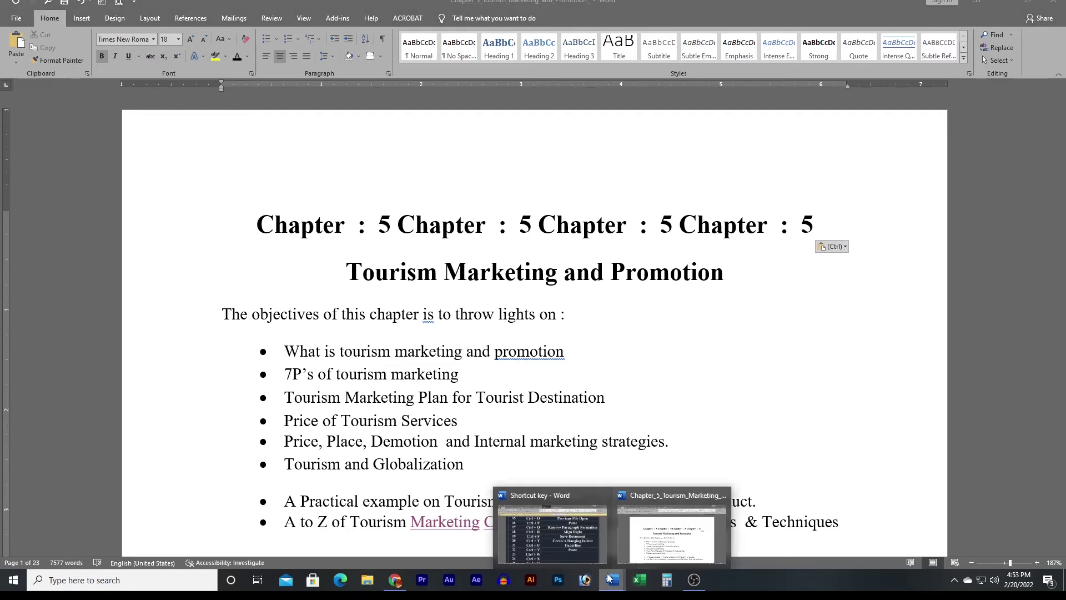
click(551, 531)
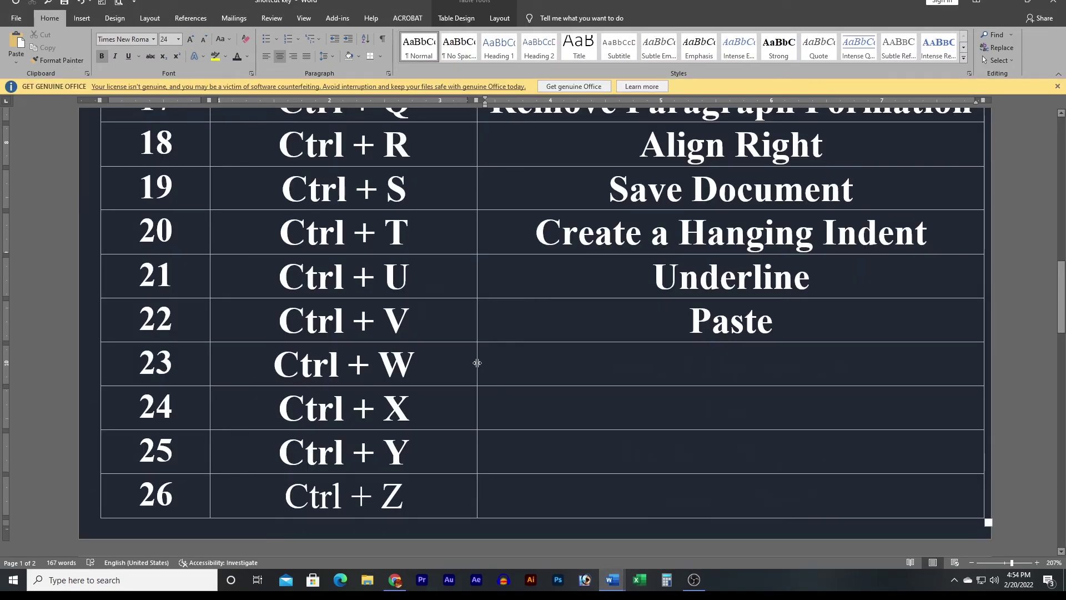
Color row 23's 'Closed Documents' description white, then bring the Chapter 5 document back
click(481, 363)
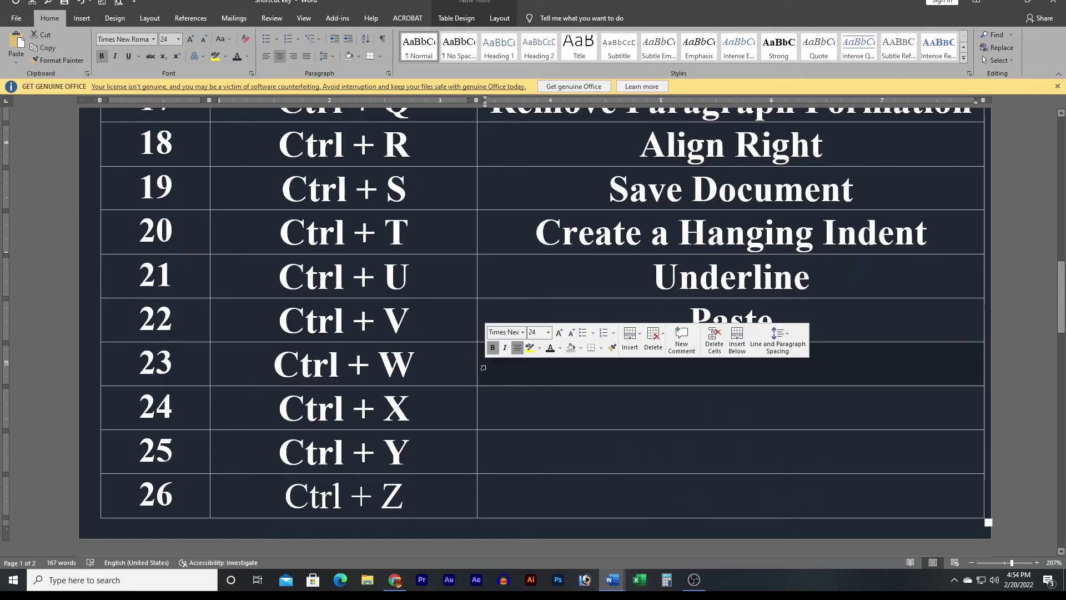
click(560, 348)
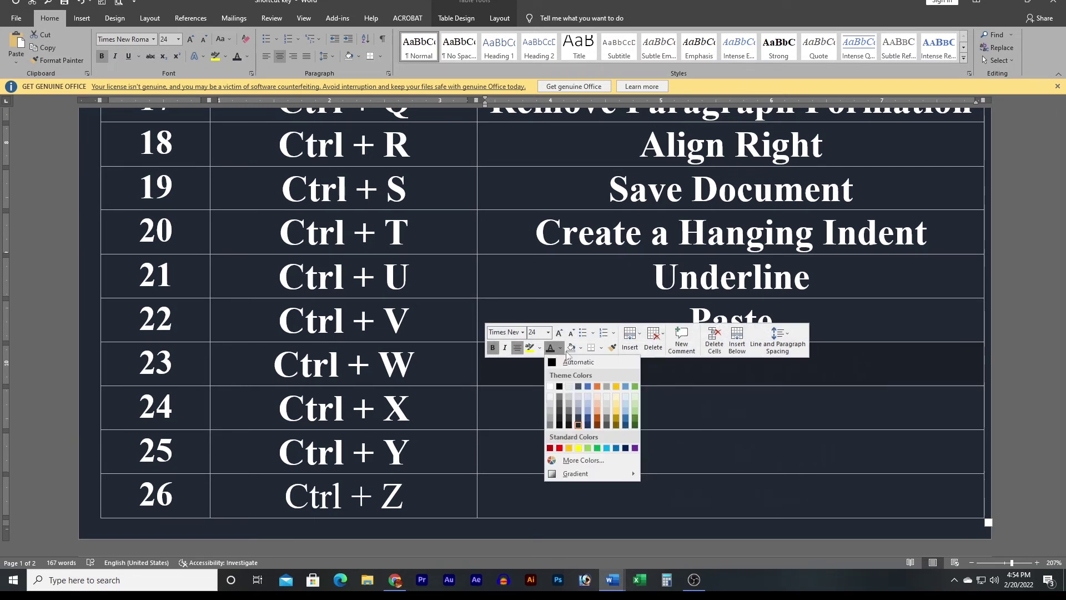
click(549, 386)
click(668, 388)
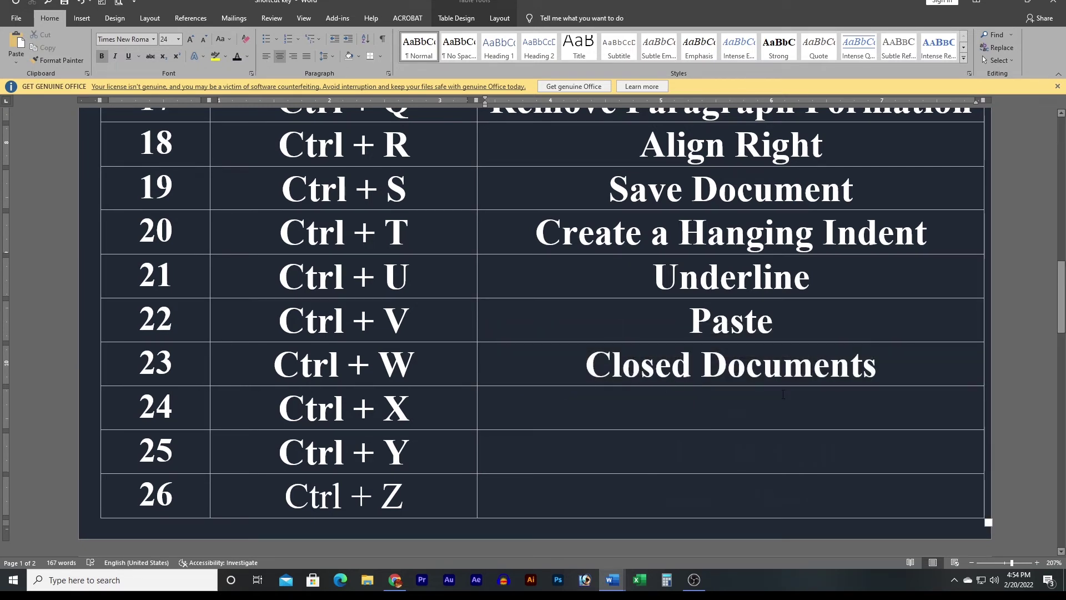
click(611, 579)
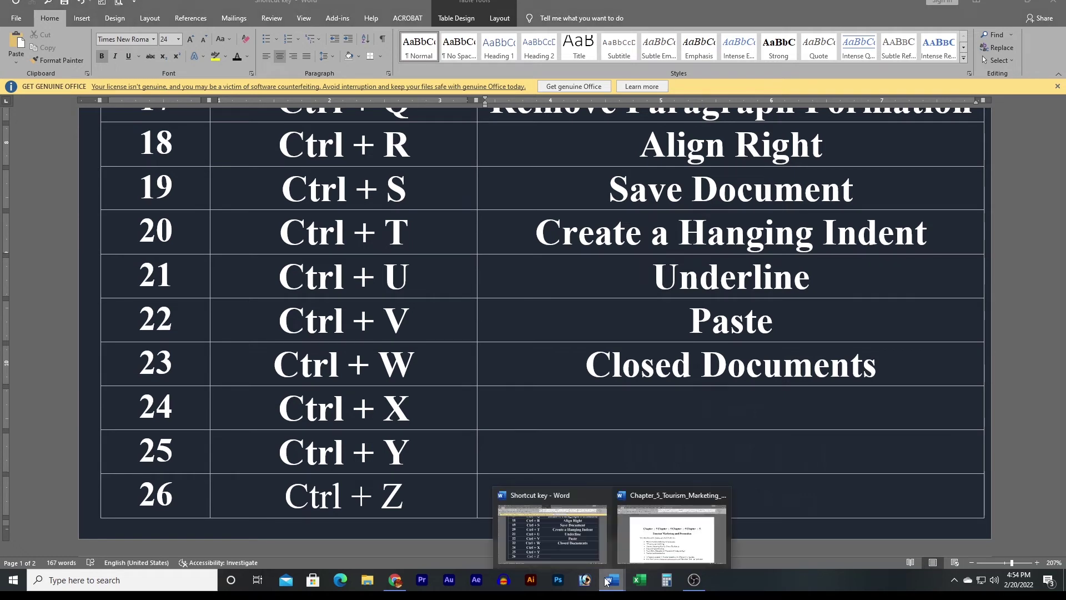
click(671, 527)
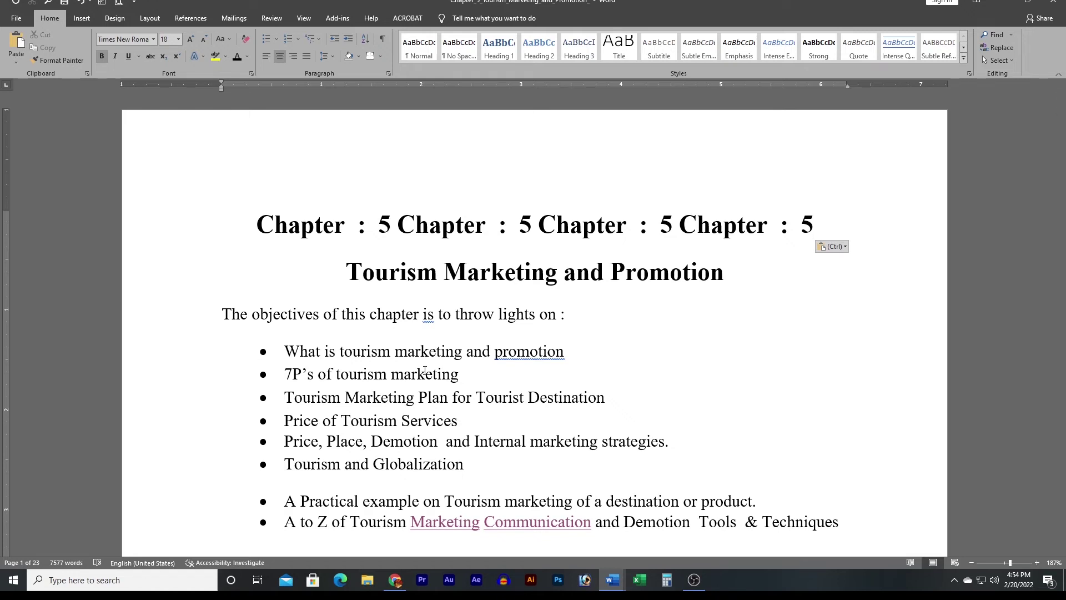
Try Alt+F4 on the tourism chapter but cancel, then create and close a blank document
key(alt+F4)
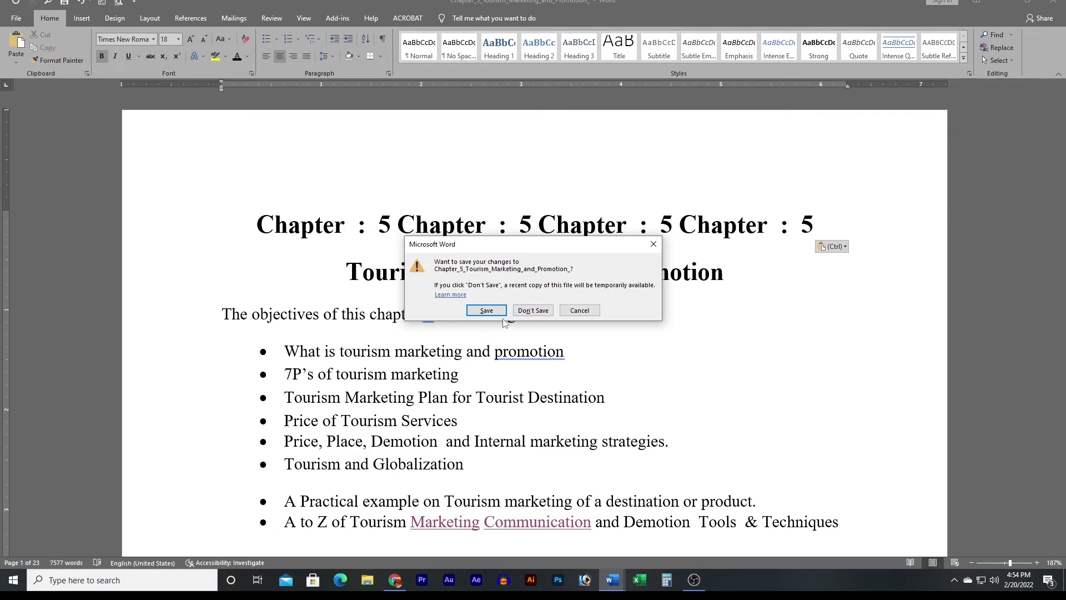
click(653, 245)
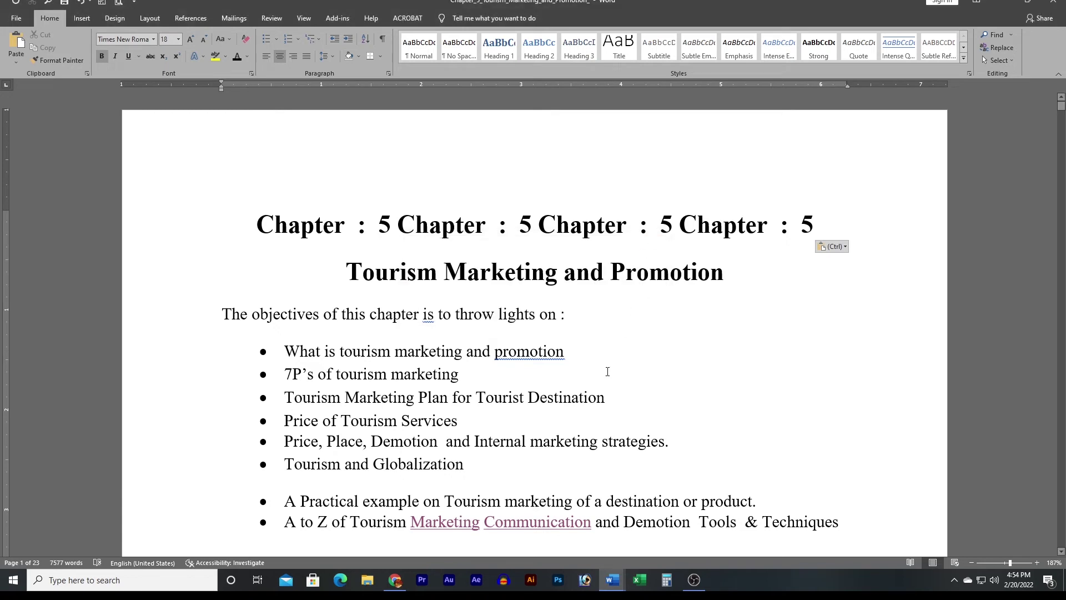
key(ctrl+n)
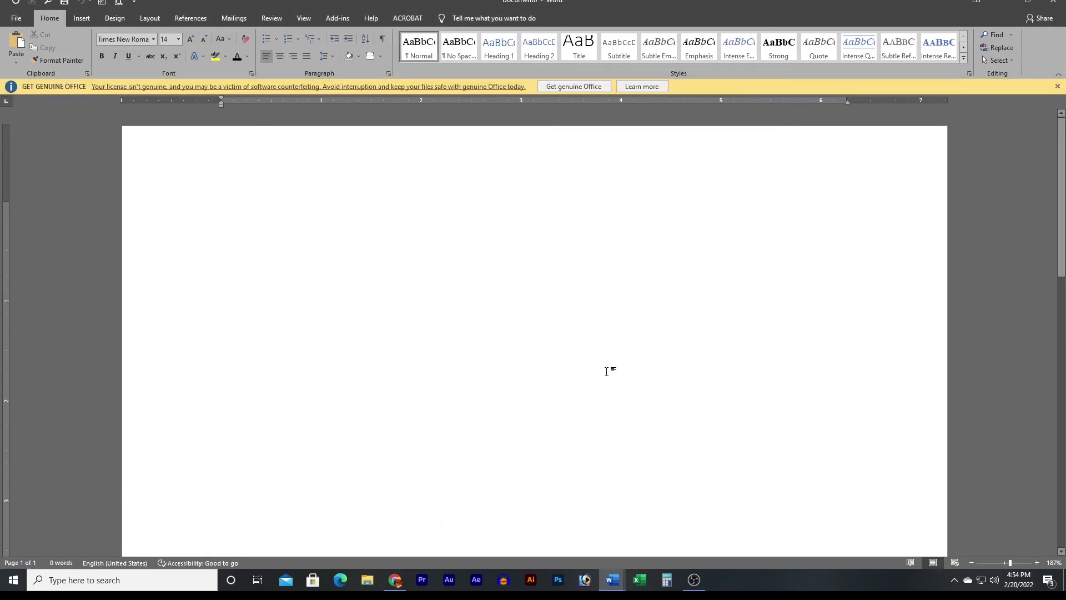
key(ctrl+w)
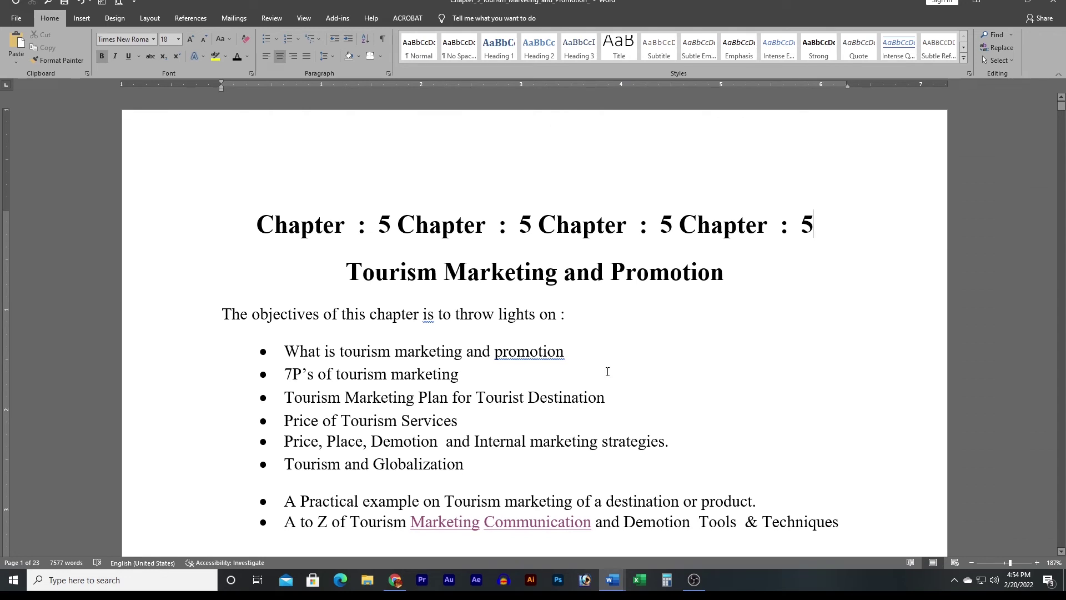
Close the tourism chapter with Ctrl+W without saving, then check the Recent list
key(ctrl+w)
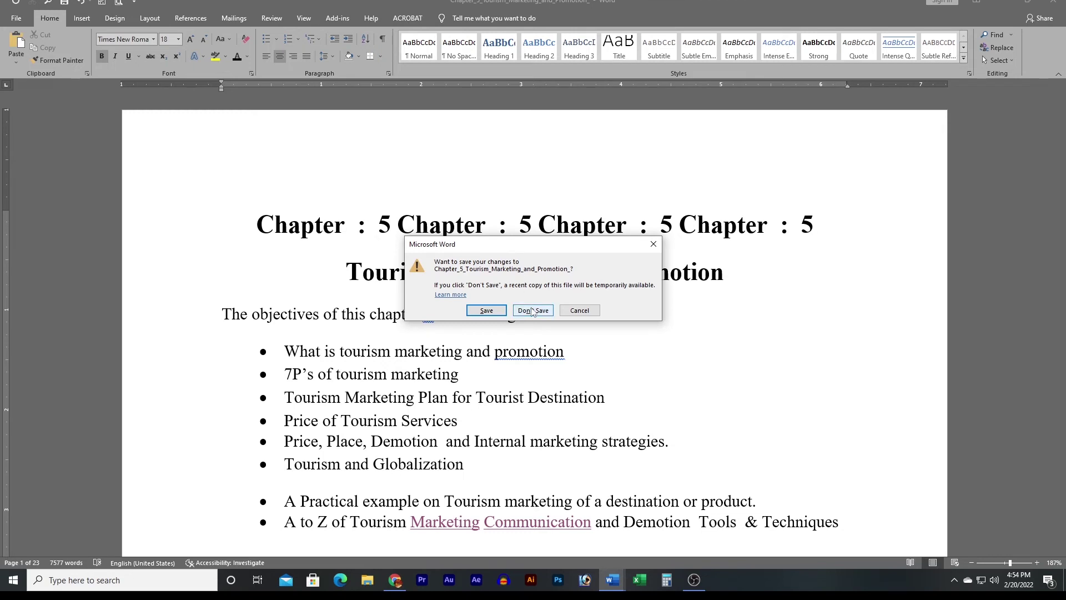
click(532, 308)
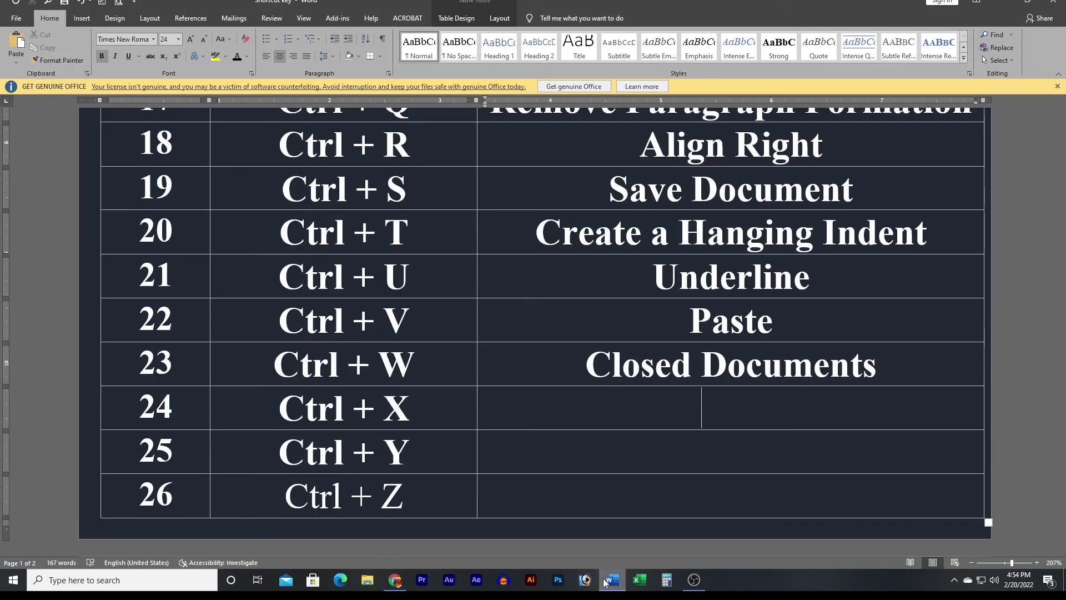
click(15, 17)
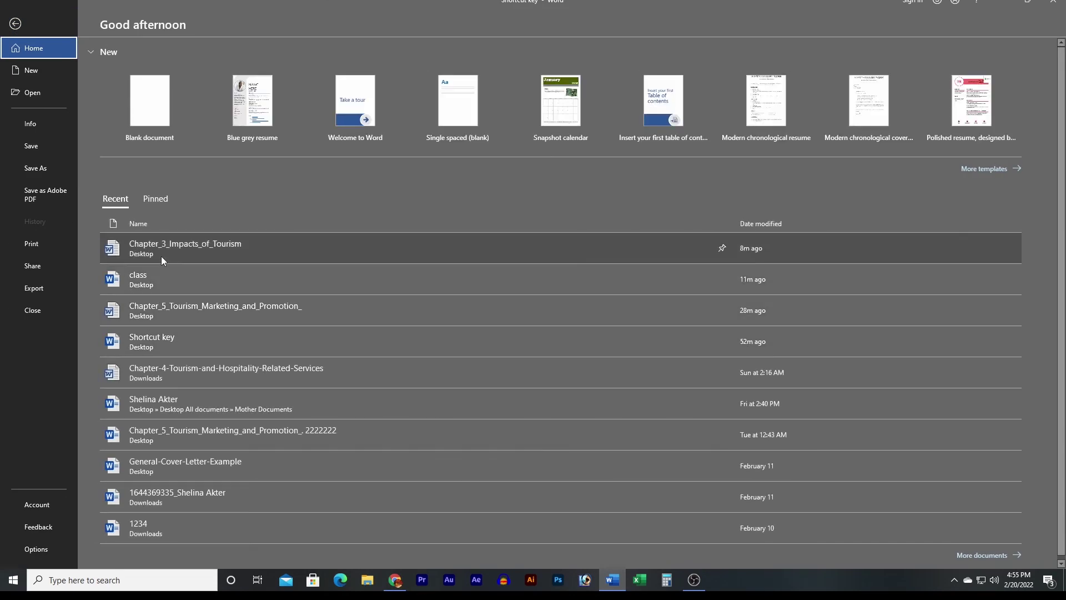
key(Escape)
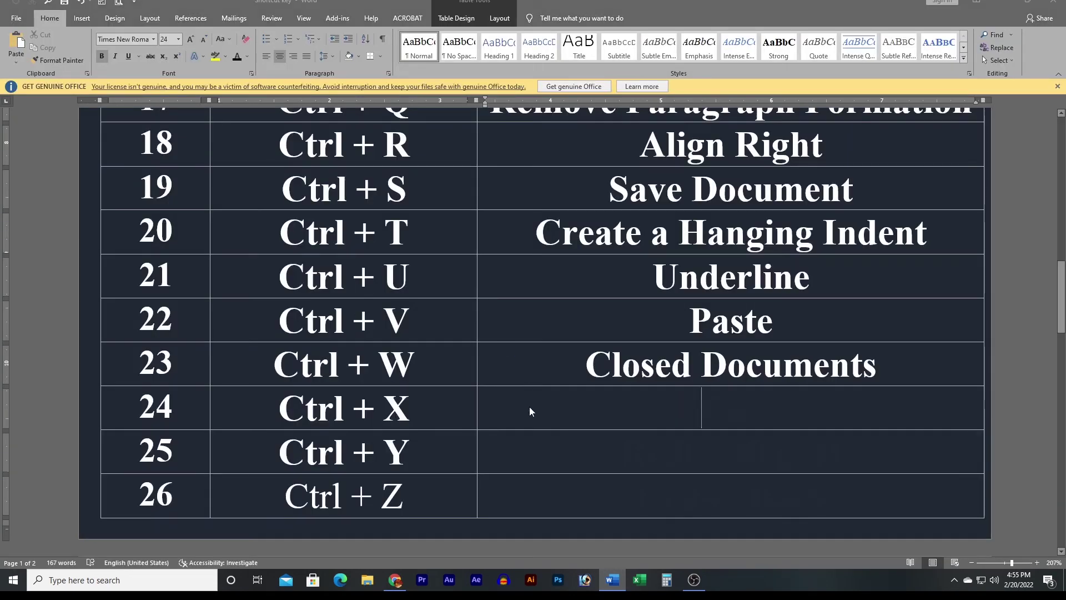
scroll(599, 444, down, 2)
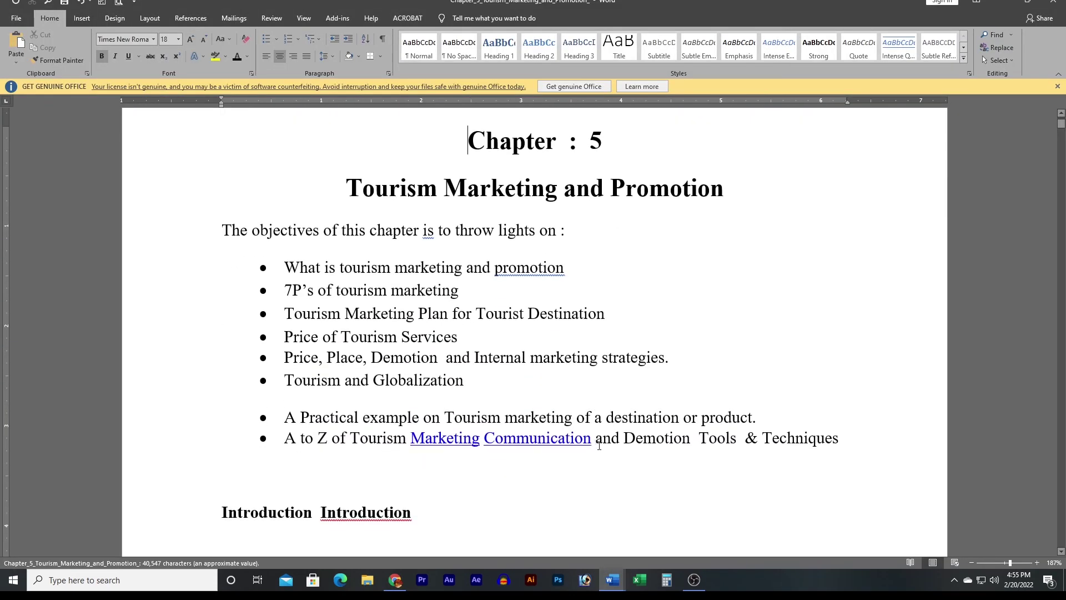
scroll(599, 445, down, 5)
scroll(599, 444, up, 3)
scroll(599, 444, up, 5)
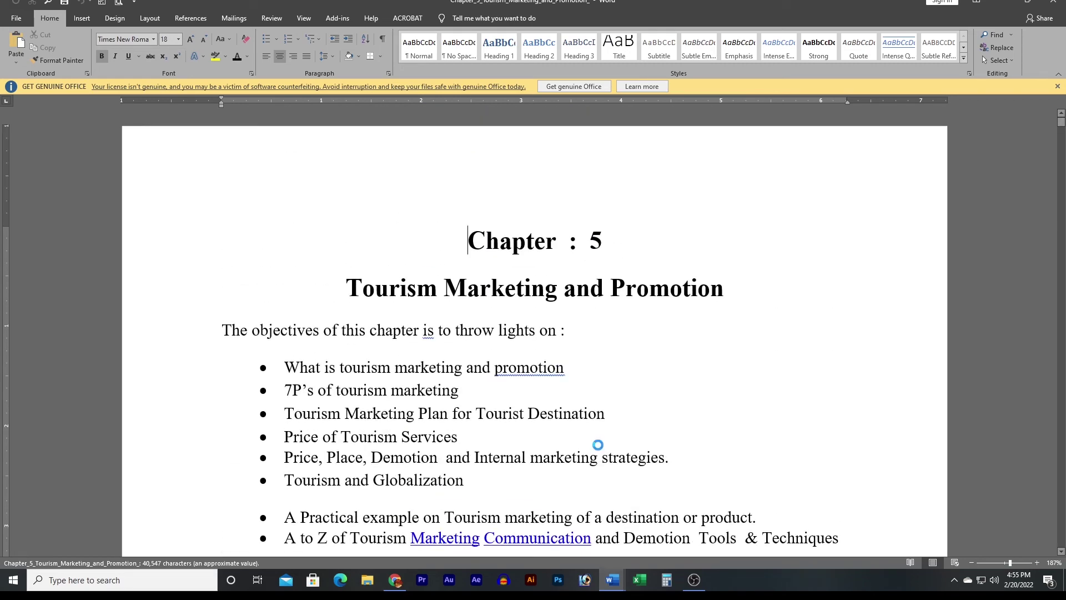
scroll(587, 429, down, 3)
scroll(586, 429, down, 3)
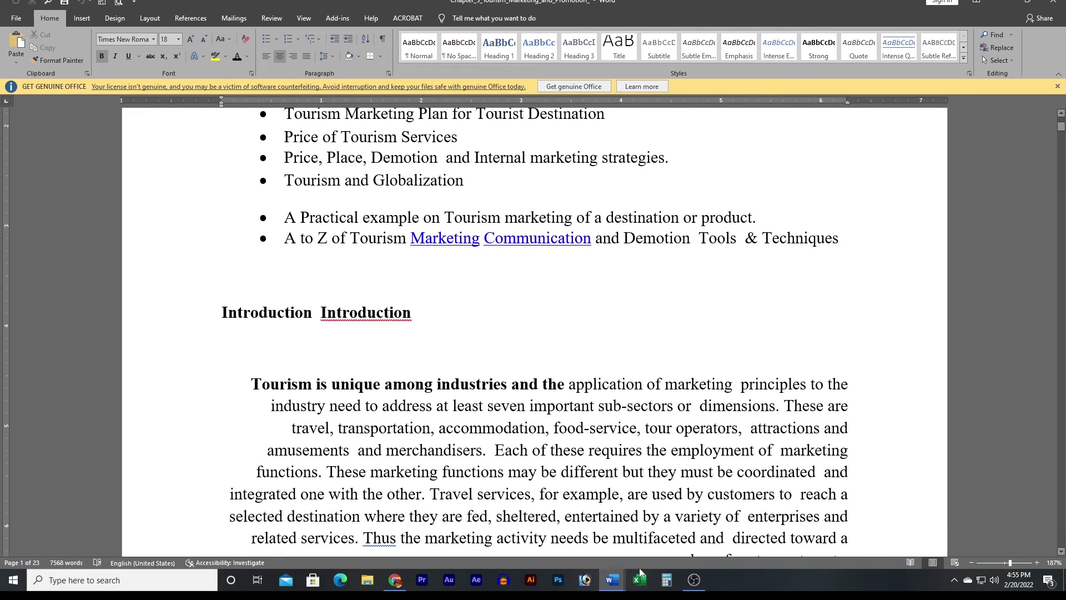
In the shortcut table, place the cursor in the empty row 24 cell to enter Cut
click(581, 536)
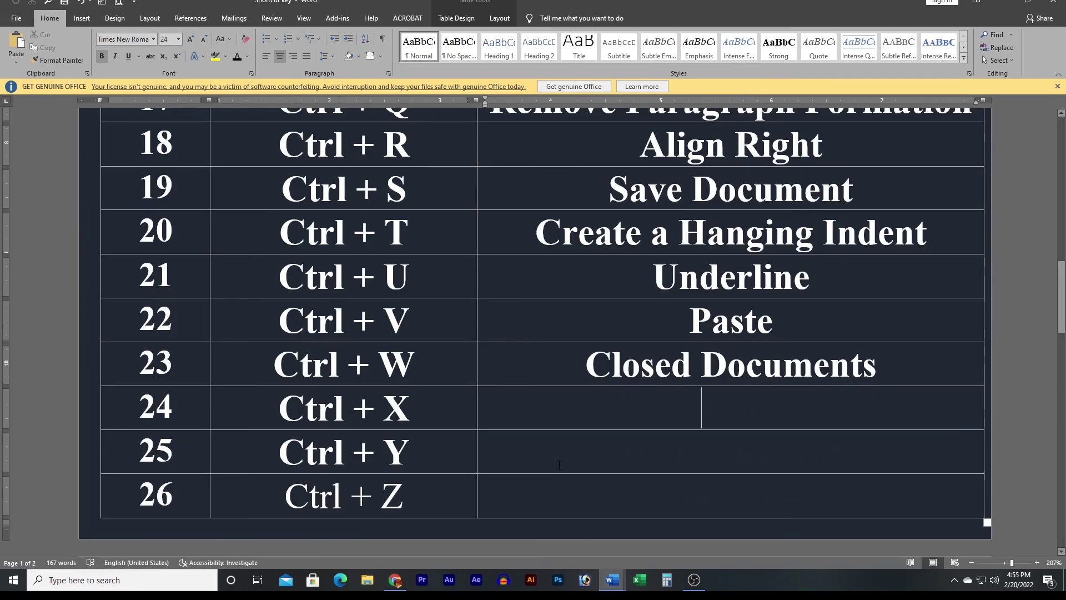
click(539, 414)
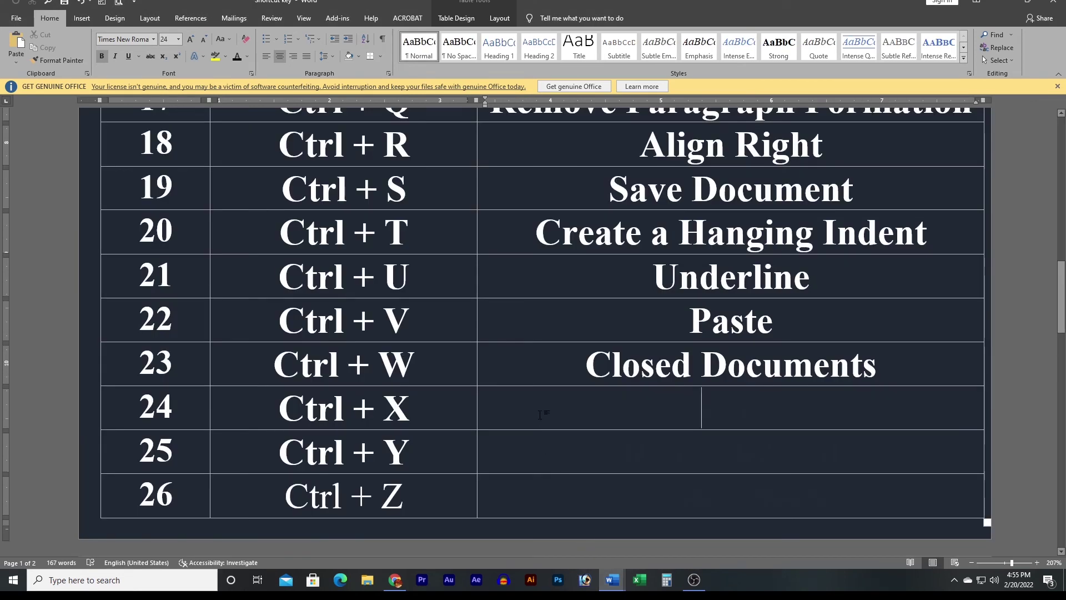
right_click(479, 417)
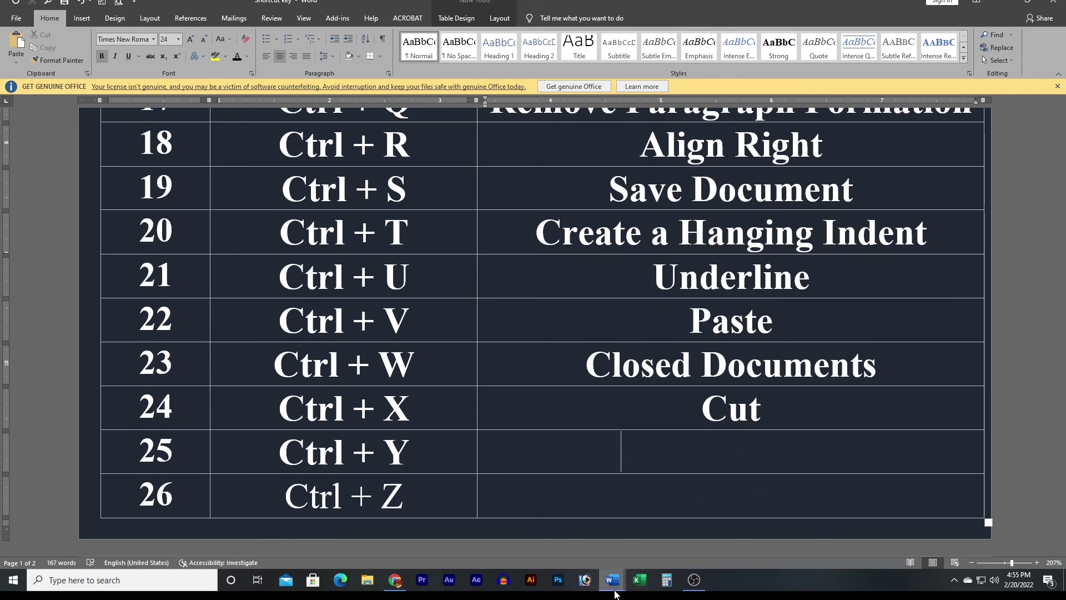
In Chapter 5, cut the second Introduction and paste it onto a new line below the heading
click(647, 547)
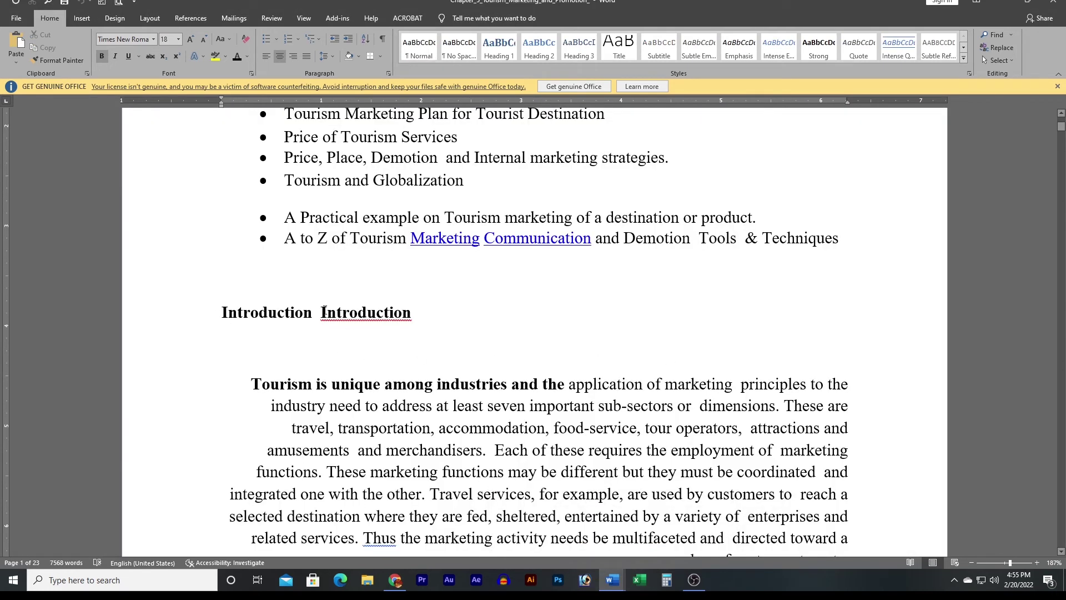
drag(322, 309, 412, 313)
key(ctrl+c)
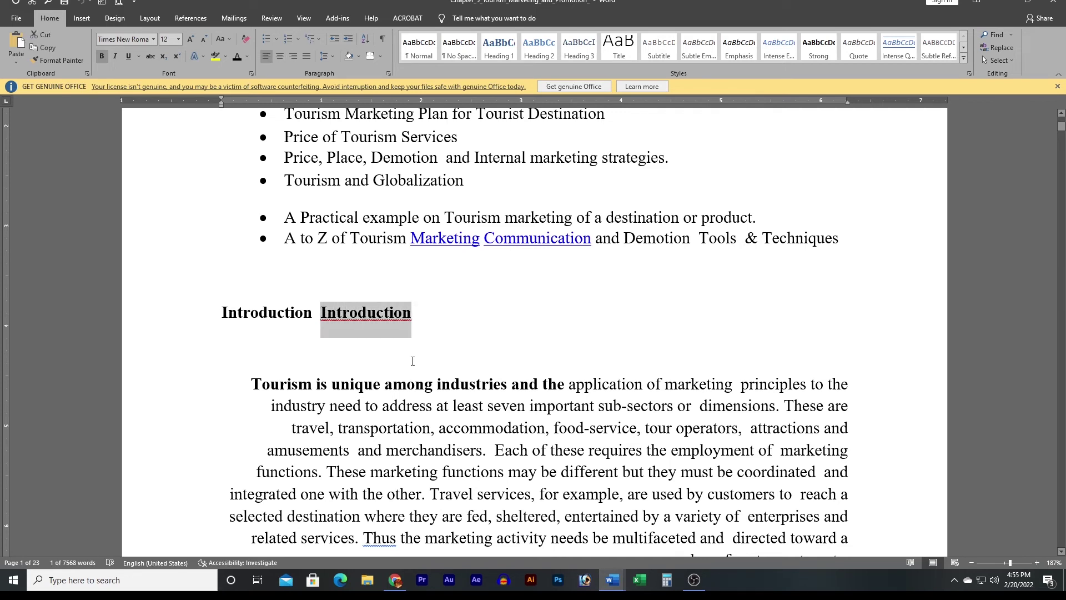
key(Delete)
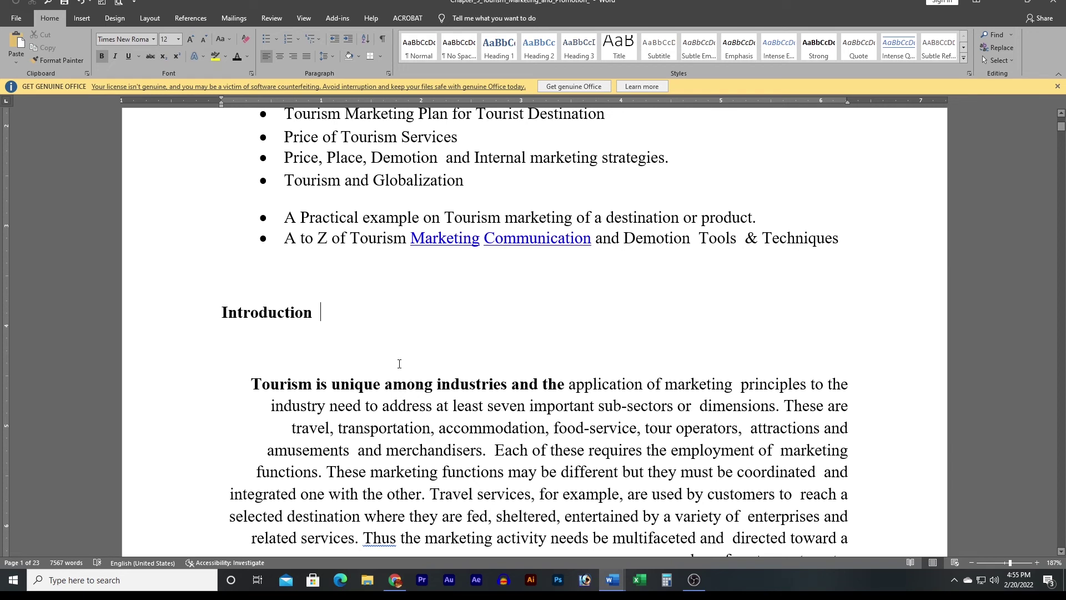
key(Return)
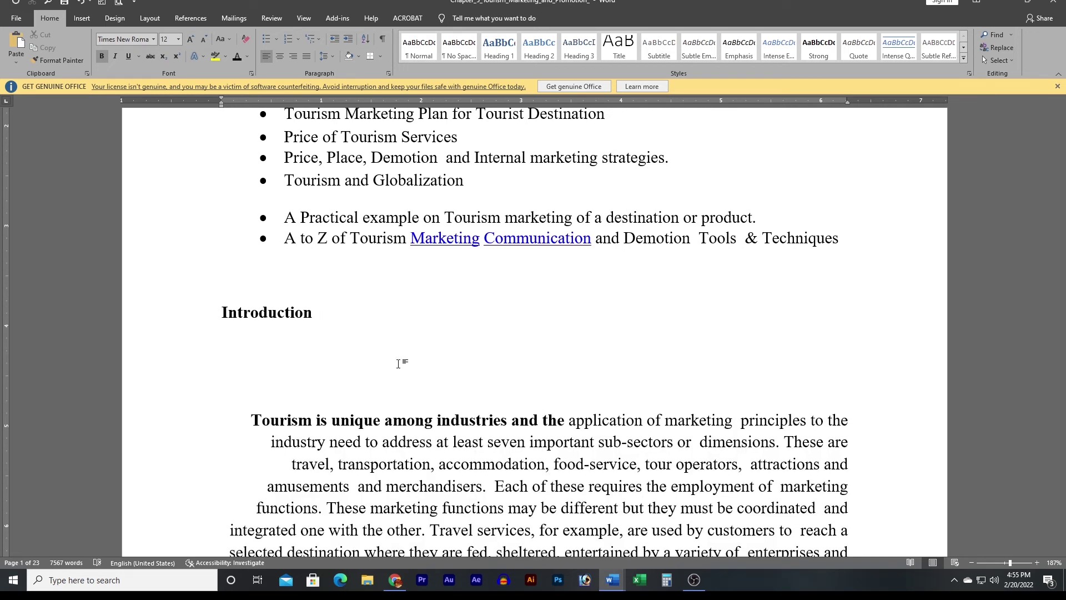
key(ctrl+v)
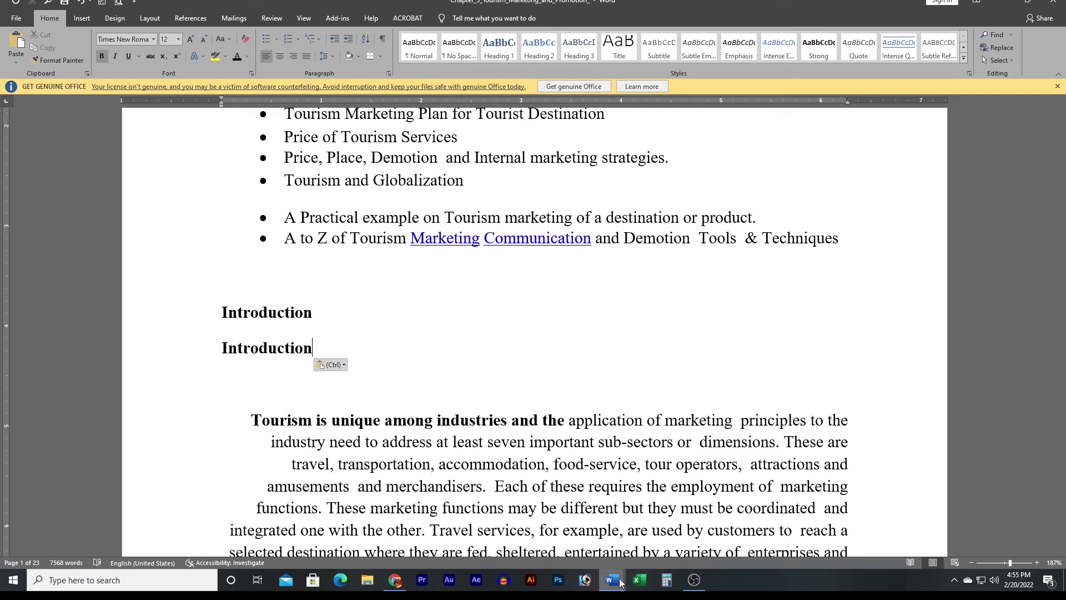
mouse_move(612, 580)
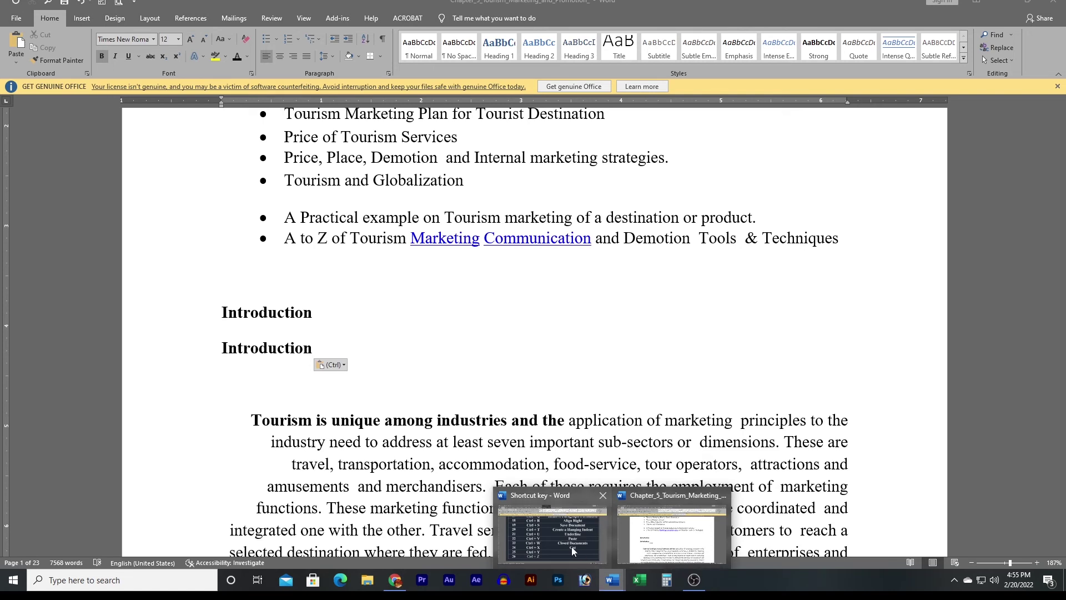
click(571, 546)
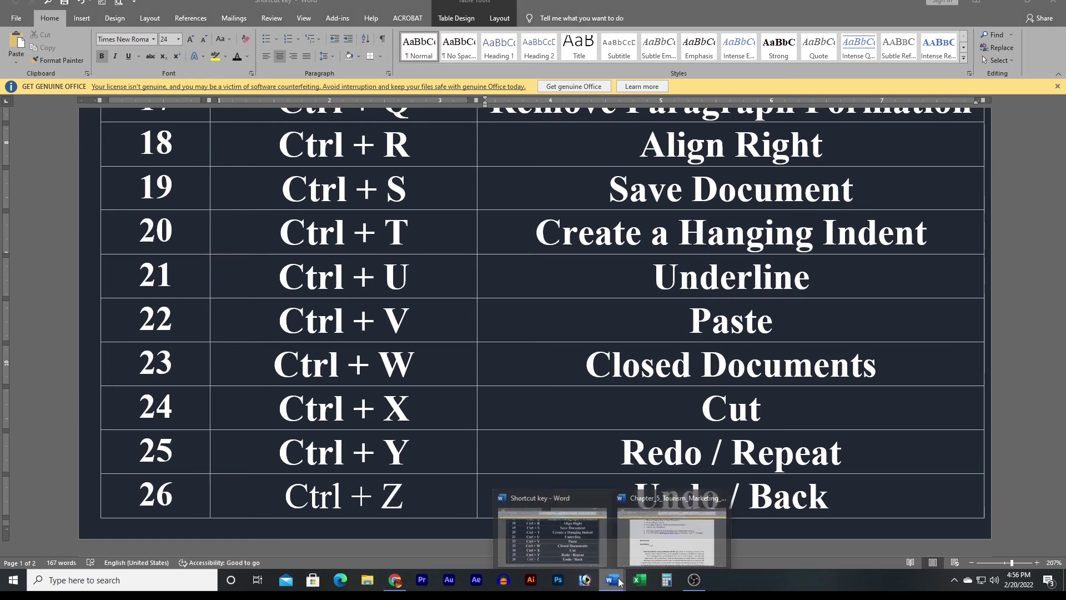
Delete the second Introduction line in the tourism chapter, then restore it with Ctrl+Z
click(671, 528)
scroll(432, 390, up, 3)
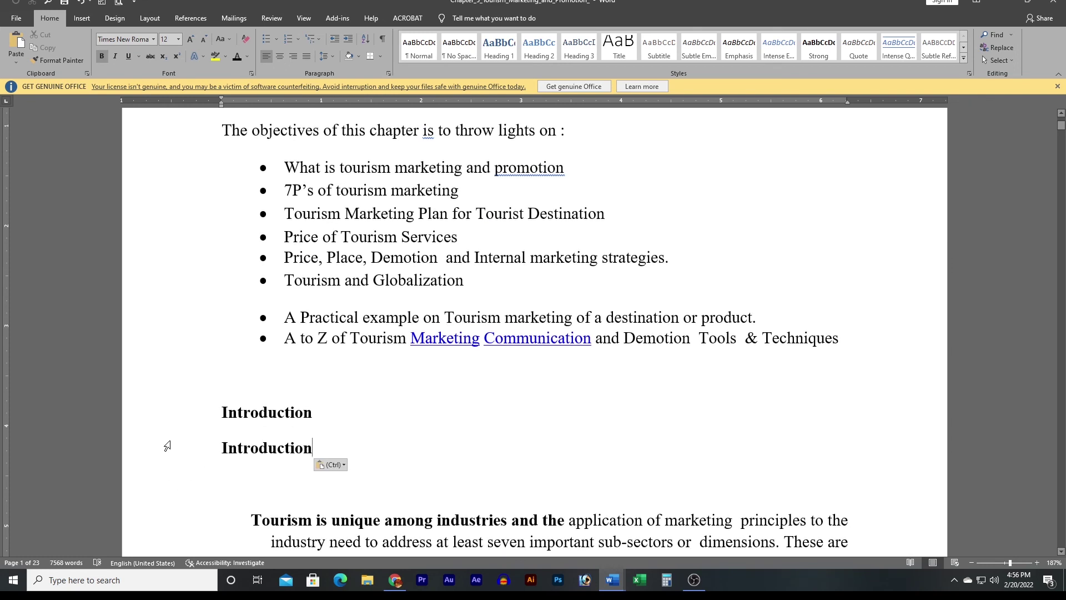
click(179, 447)
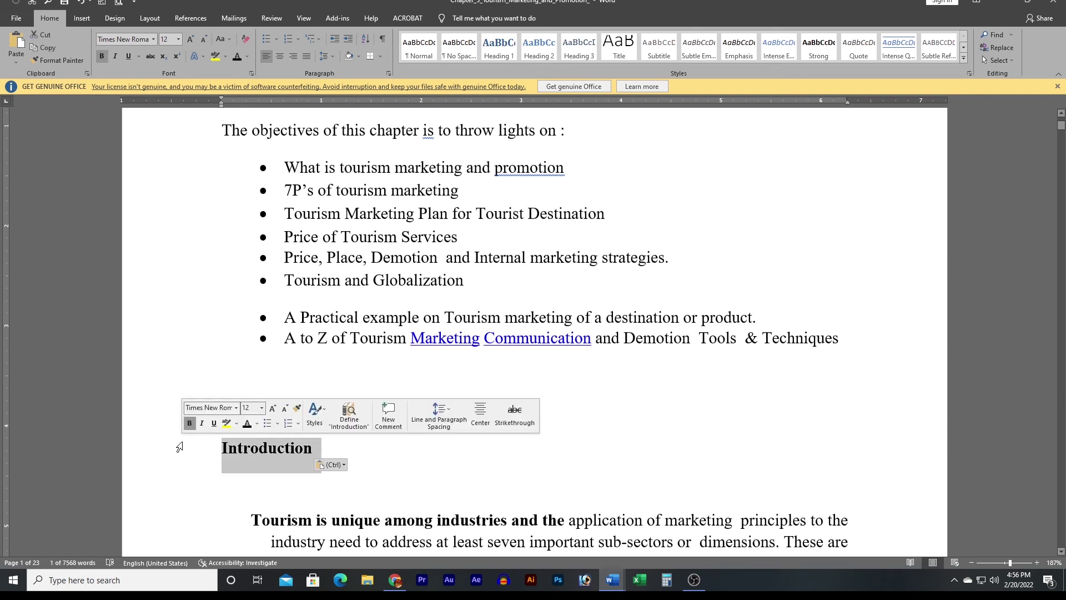
key(Delete)
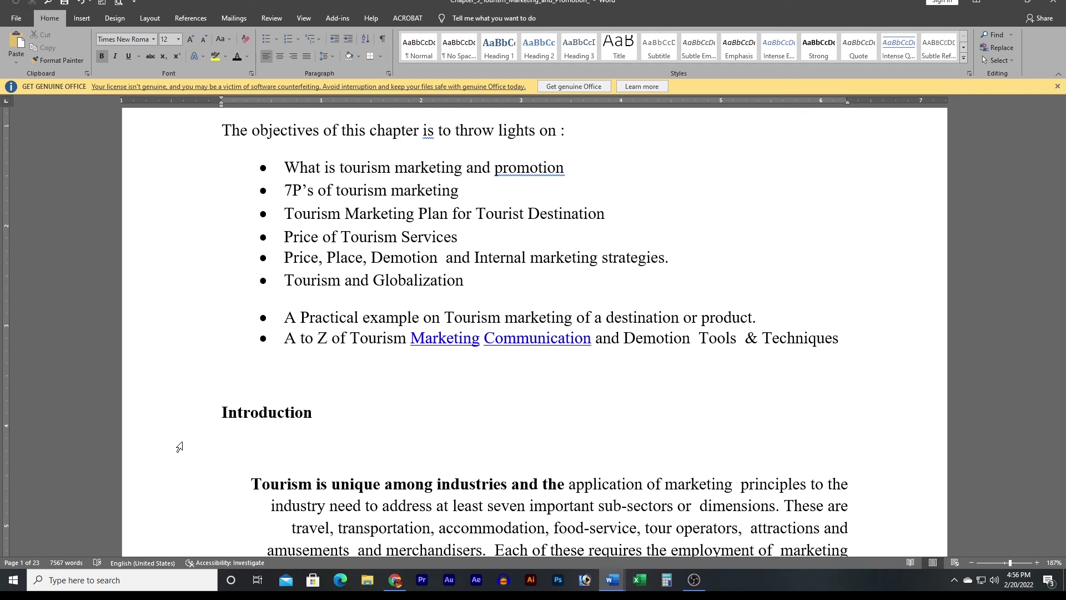
key(ctrl+z)
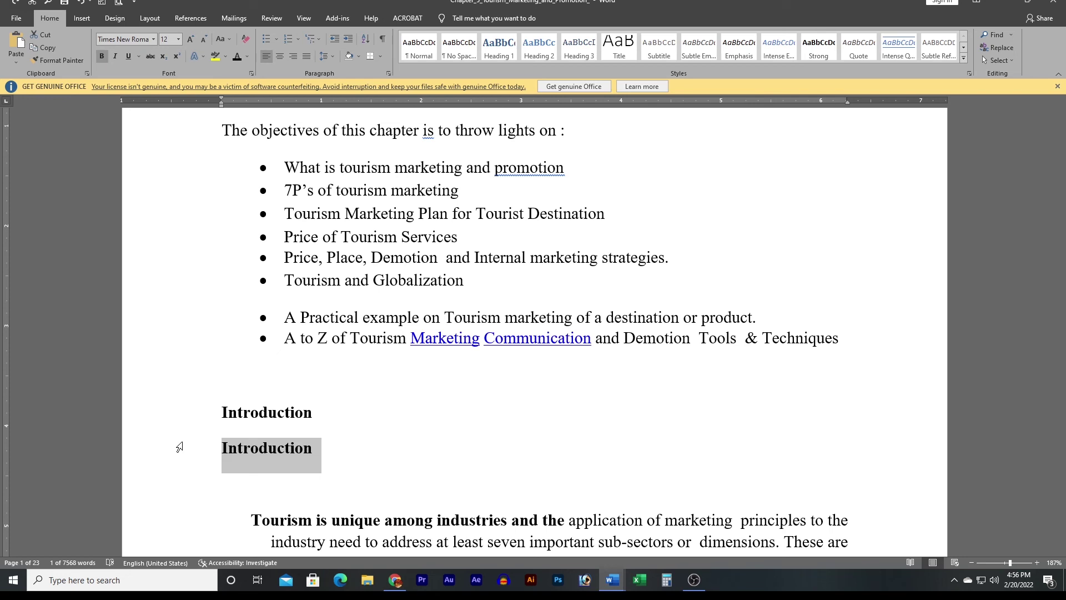
Delete and undo again, then put Introduction back on its own line below the heading
key(Delete)
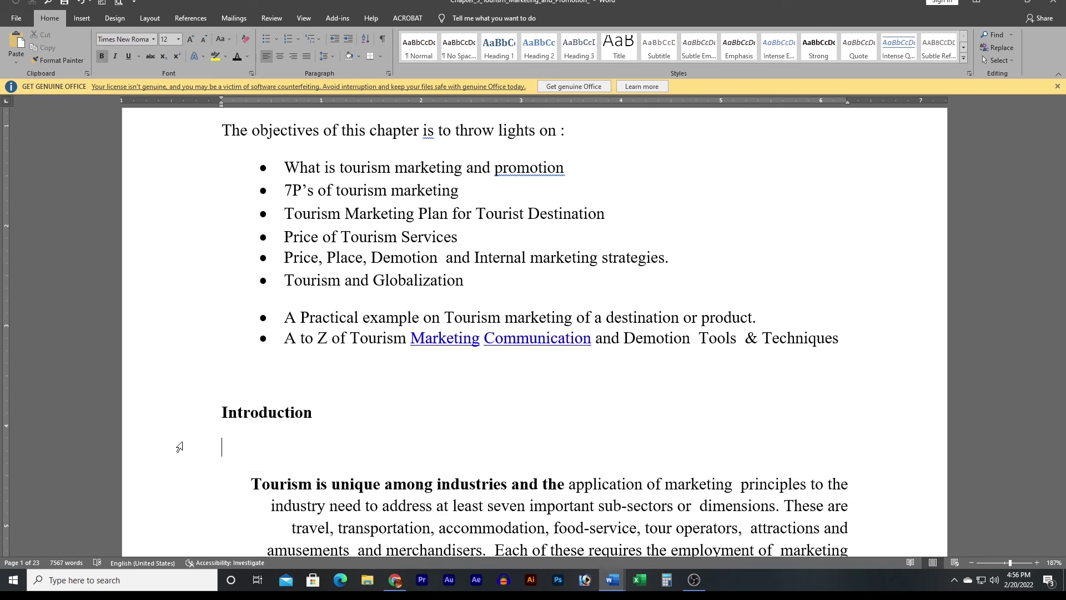
key(ctrl+z)
key(ctrl+z)
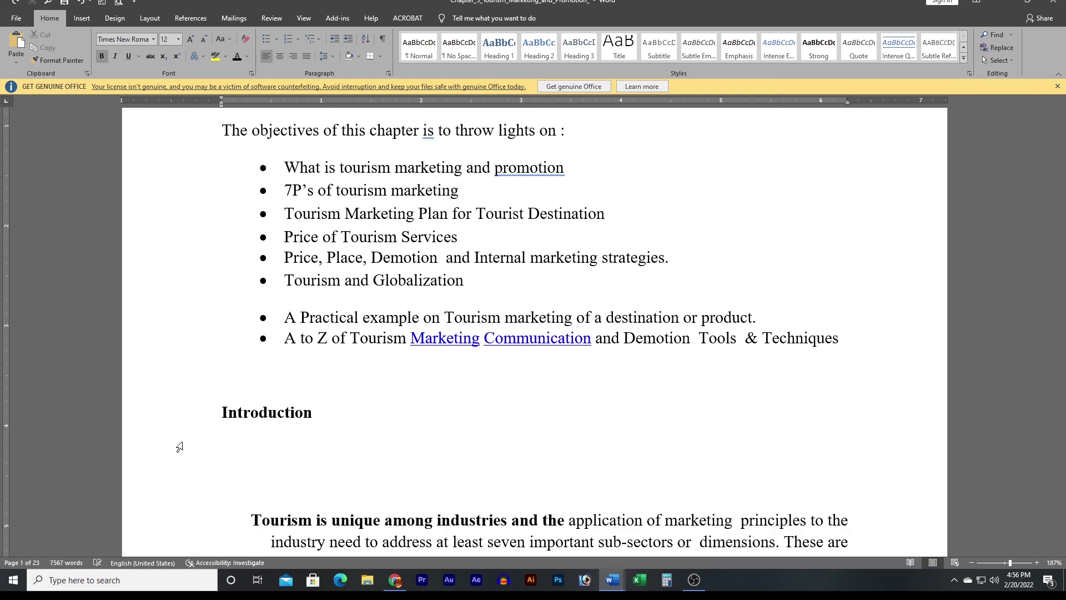
key(ctrl+z)
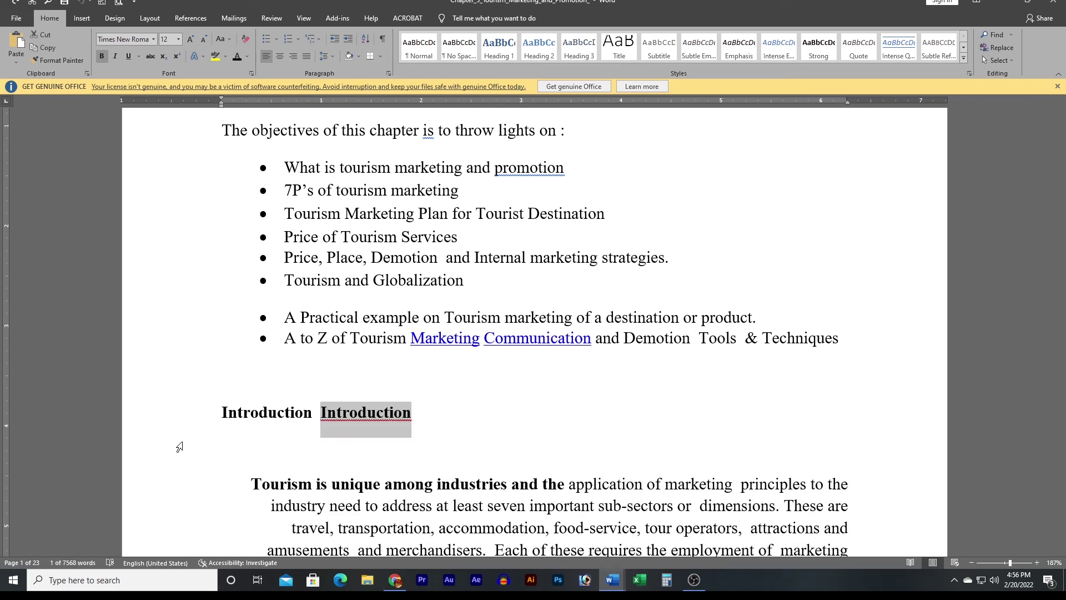
key(BackSpace)
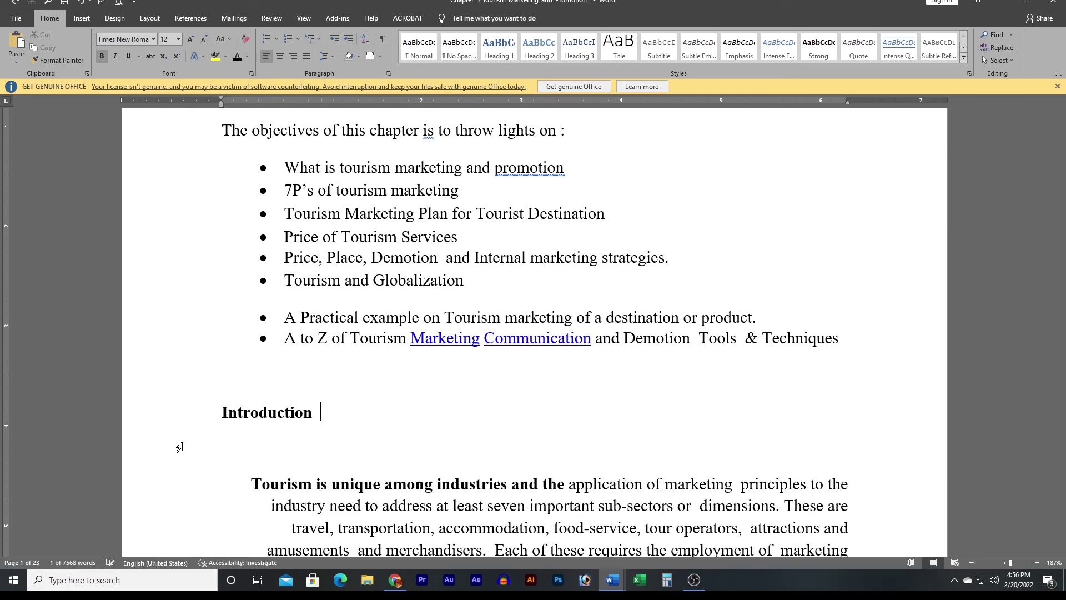
key(Return)
key(ctrl+v)
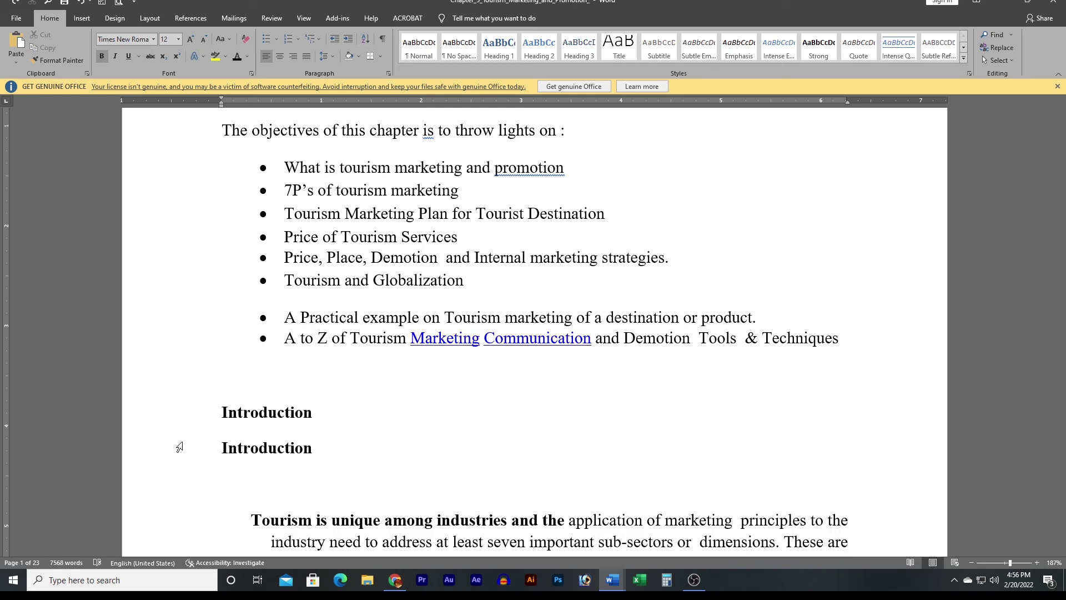
click(612, 579)
Scroll the finished Ctrl + A to Ctrl + Z table between Undo / Back and the 'Students Village Shortcut Class (A to Z)' title
click(599, 537)
scroll(611, 536, down, 2)
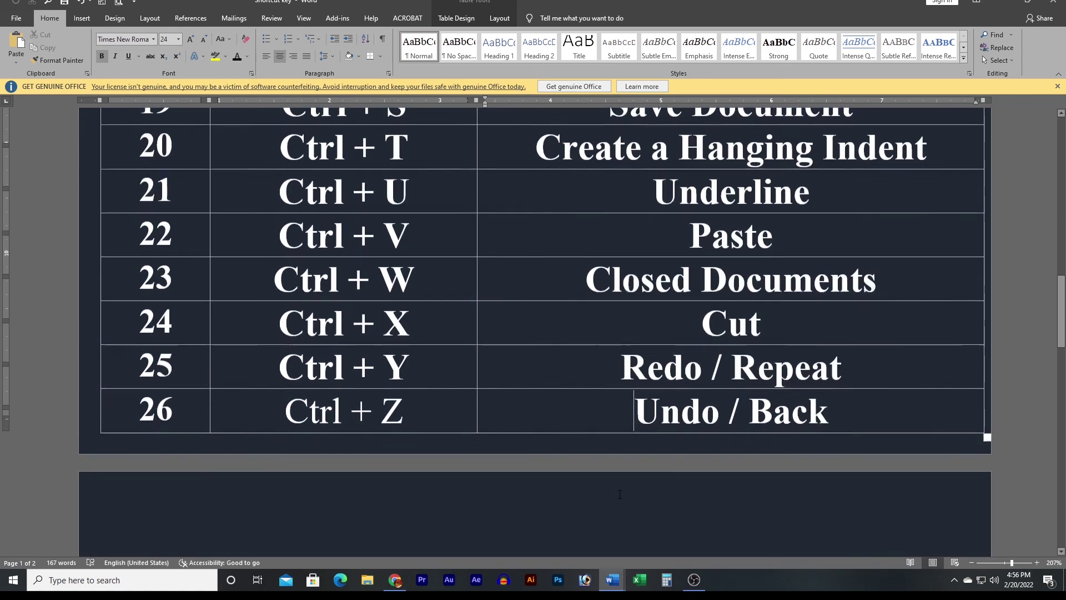
scroll(611, 536, down, 3)
scroll(618, 535, up, 6)
scroll(618, 534, down, 3)
scroll(619, 527, up, 1)
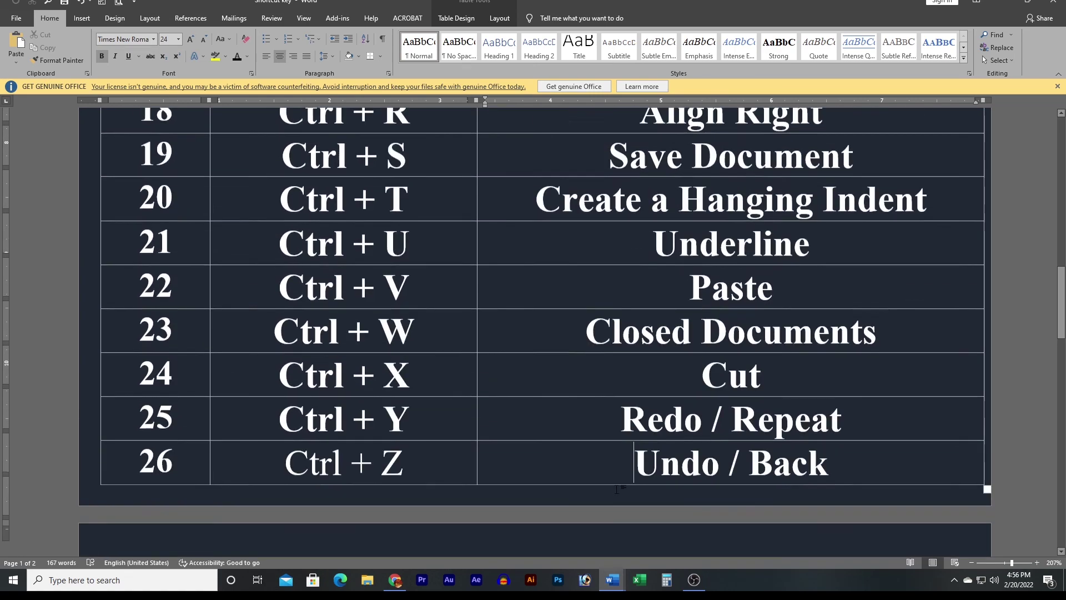
scroll(618, 511, up, 4)
scroll(618, 483, up, 5)
scroll(618, 483, up, 1)
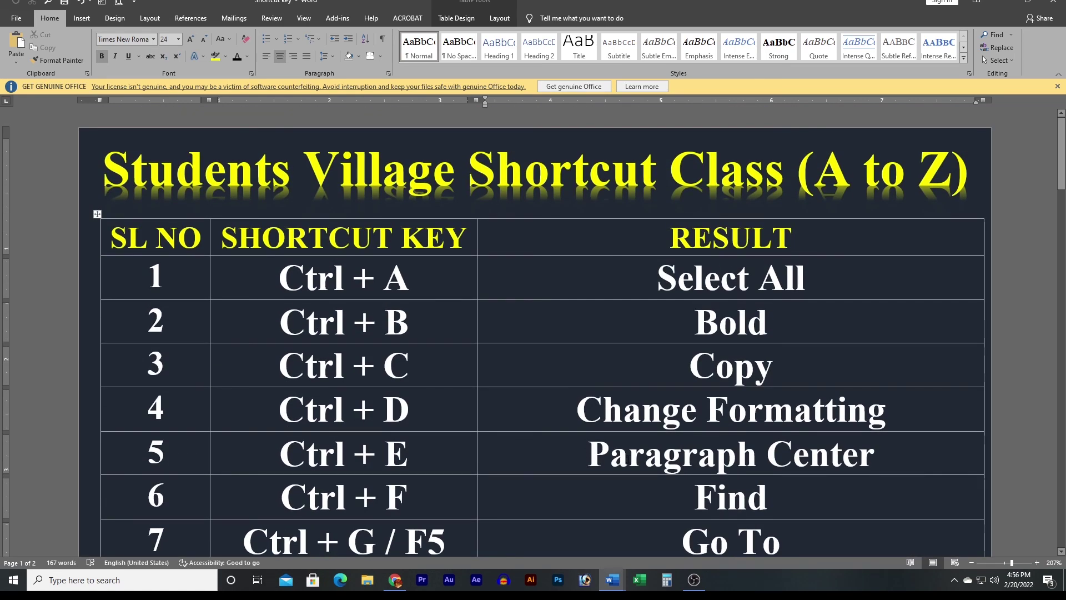
scroll(622, 471, down, 3)
scroll(628, 458, down, 3)
scroll(628, 458, up, 5)
scroll(628, 458, up, 5)
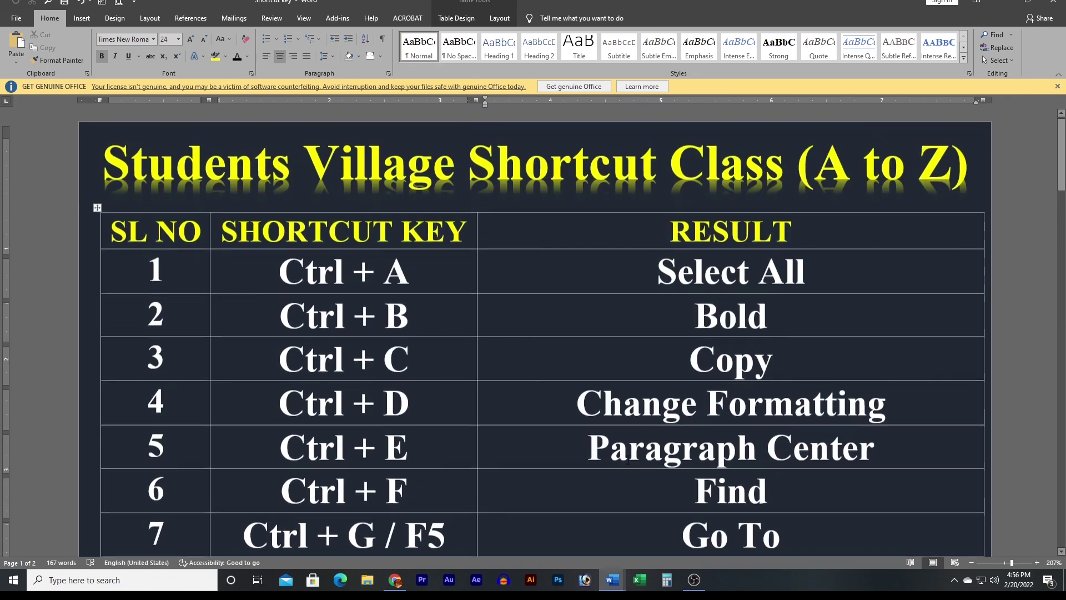
ctrl+scroll(533, 333, down, 1)
ctrl+scroll(533, 333, down, 1)
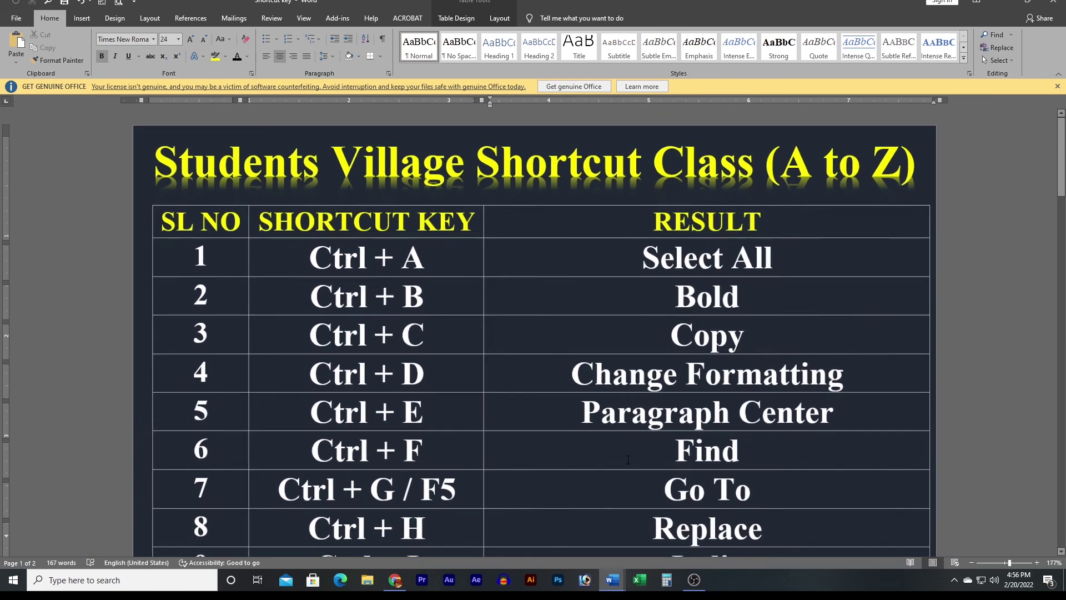
ctrl+scroll(533, 333, down, 2)
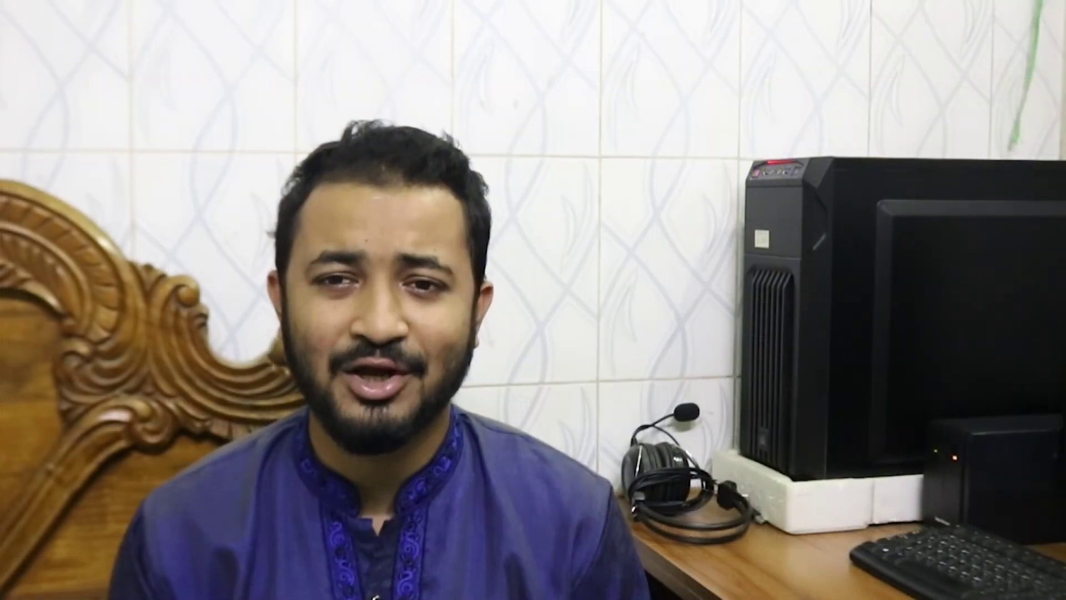